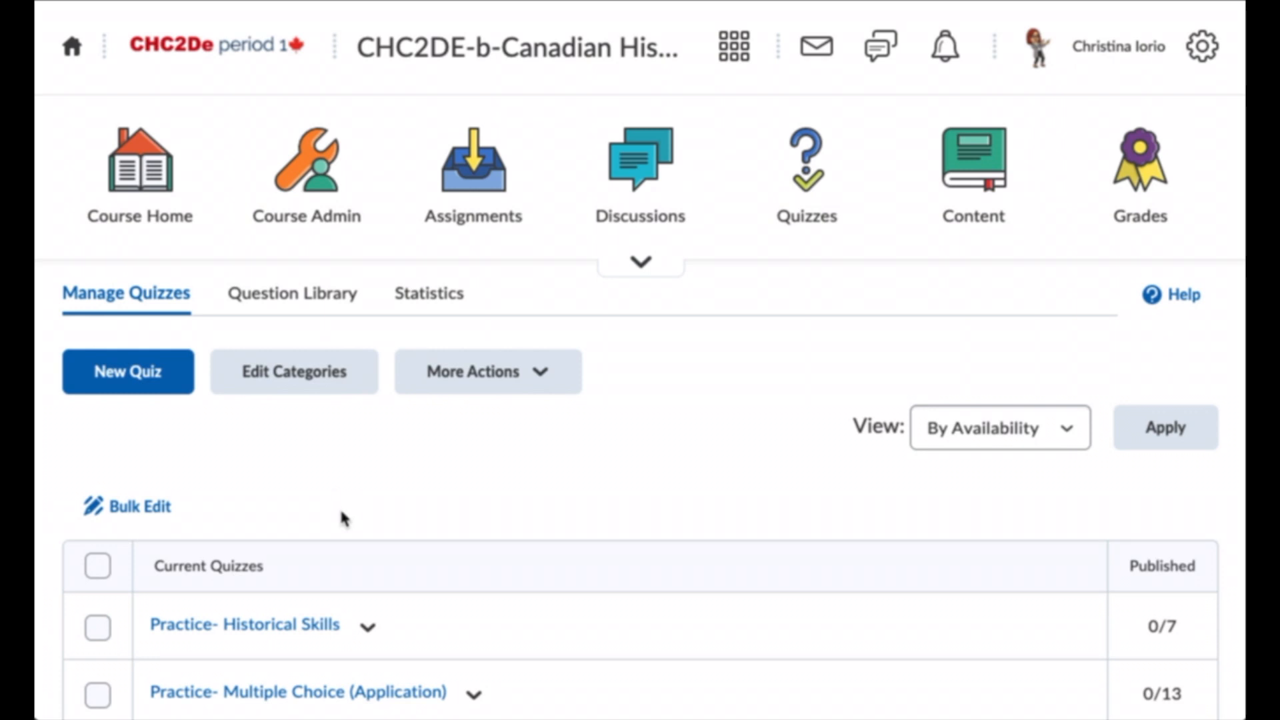
Create a new quiz named "test practice" and check the available categories, leaving it at no category.
scroll(341, 519, down, 1)
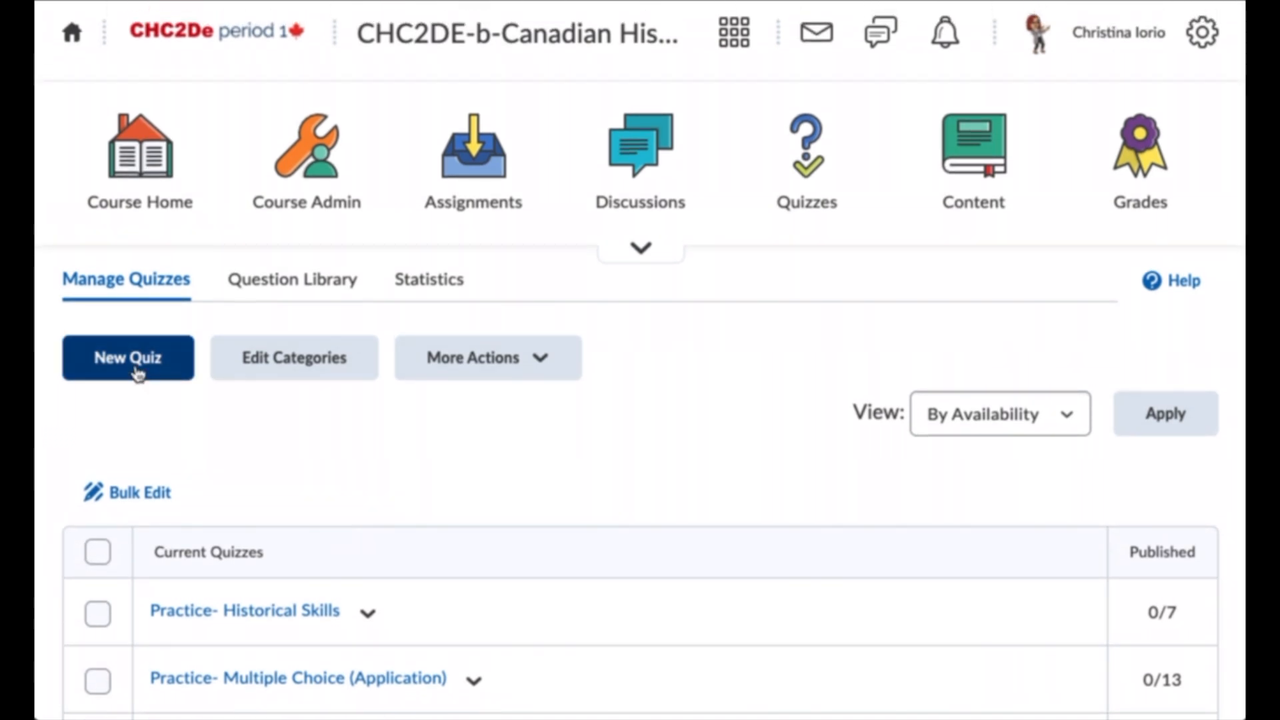
click(135, 370)
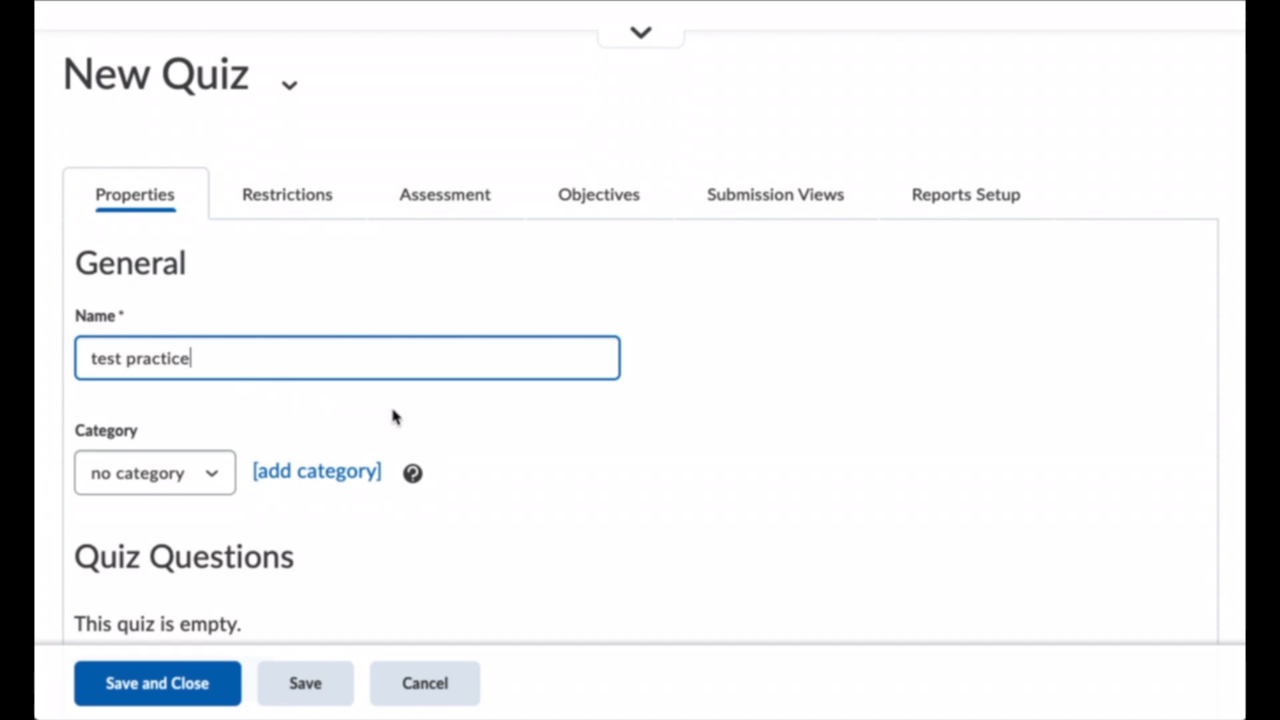
click(208, 494)
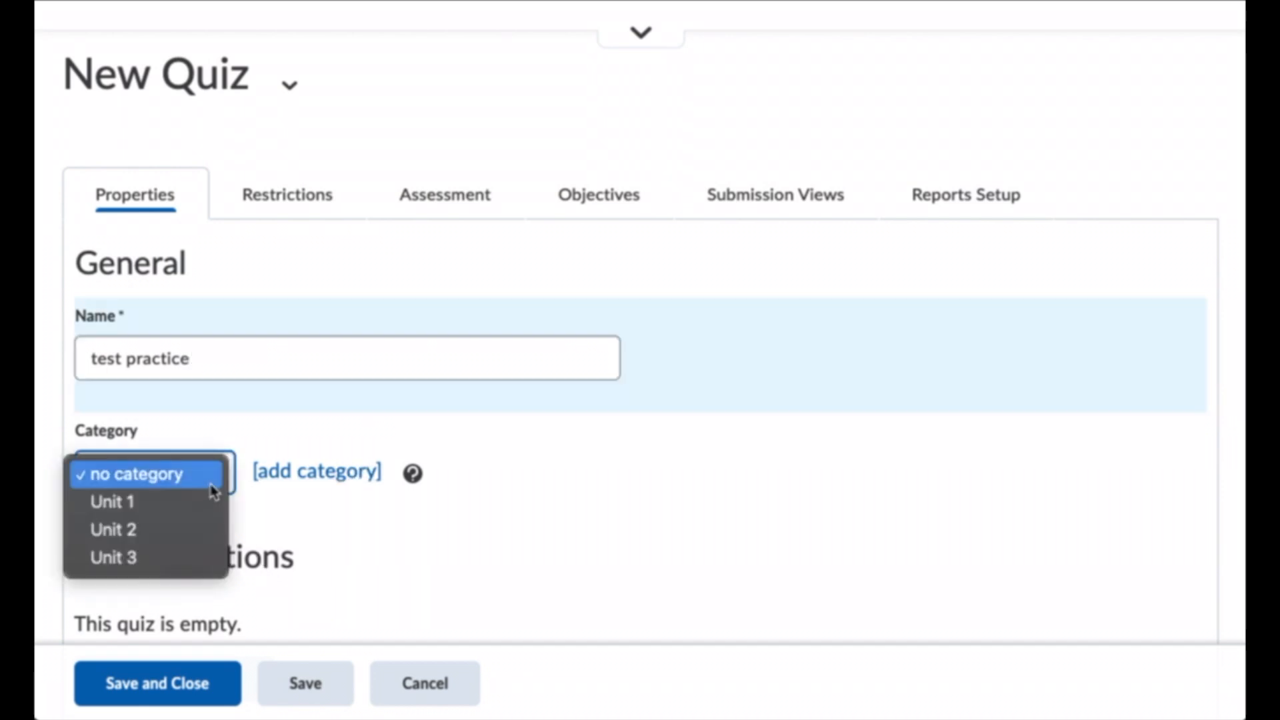
click(311, 506)
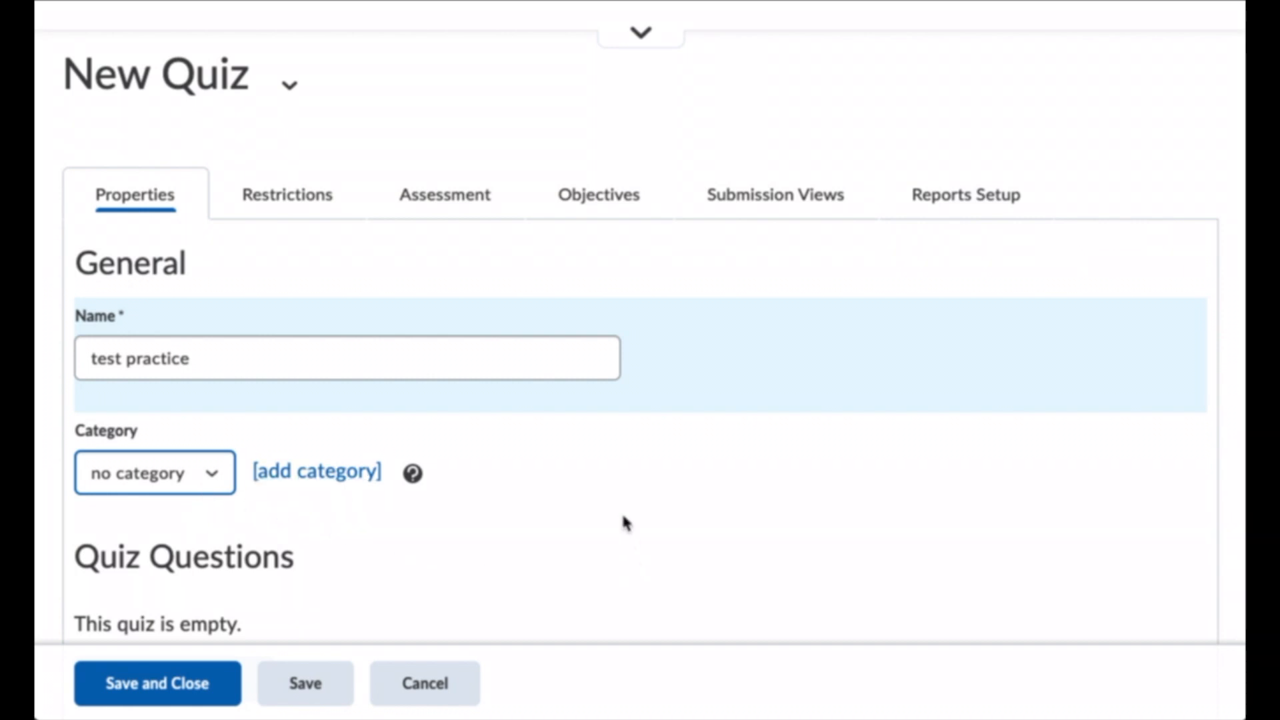
Review the new quiz's properties from the Quiz Questions section through the Description and Introduction fields.
scroll(623, 516, down, 3)
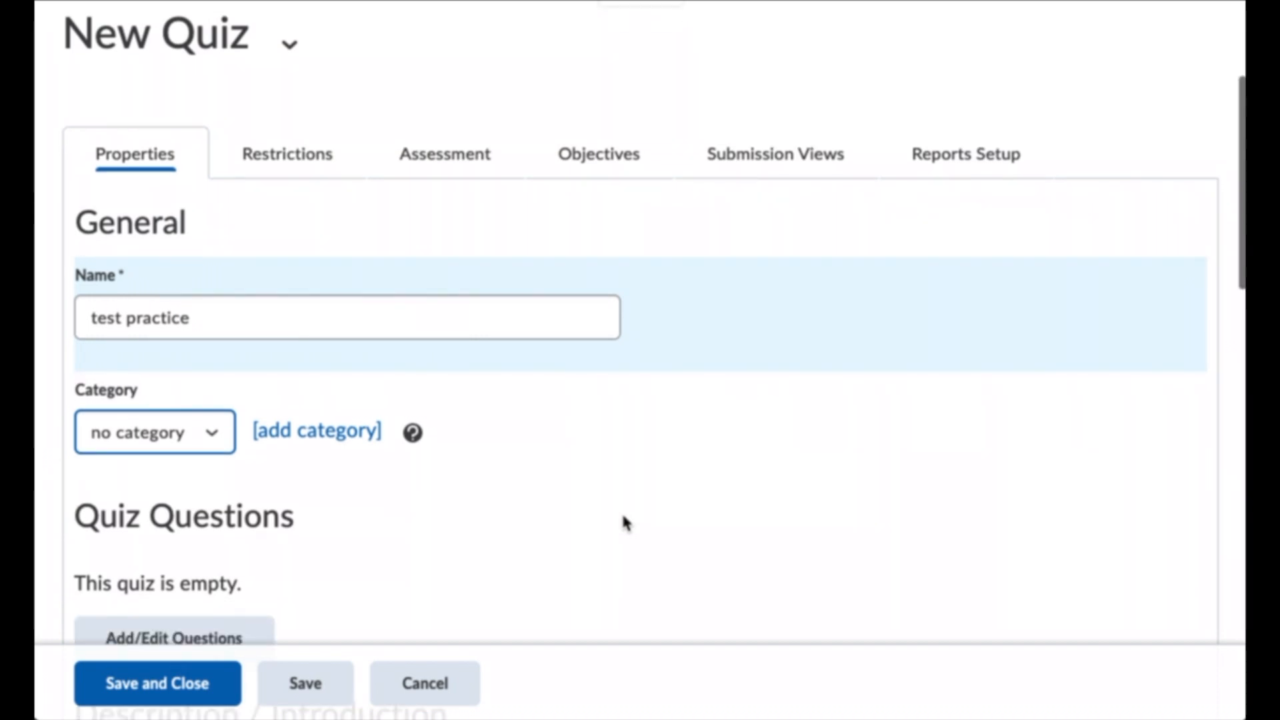
scroll(751, 443, down, 2)
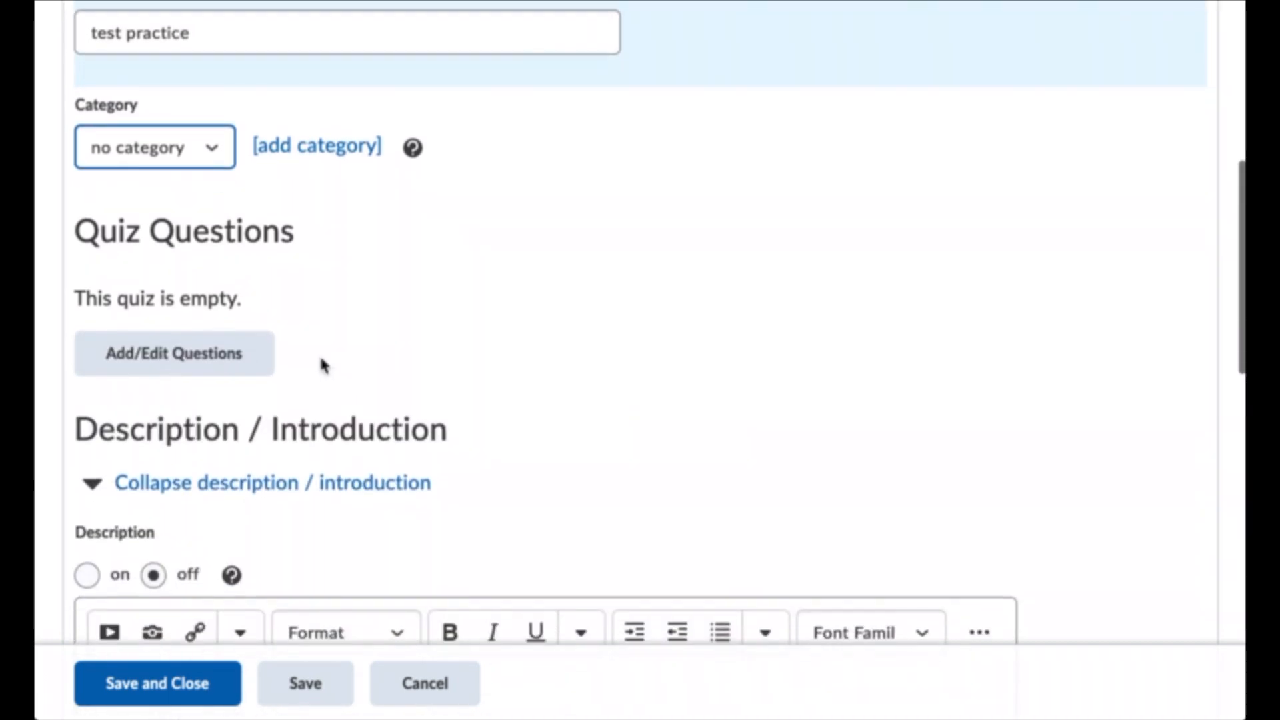
scroll(509, 377, down, 2)
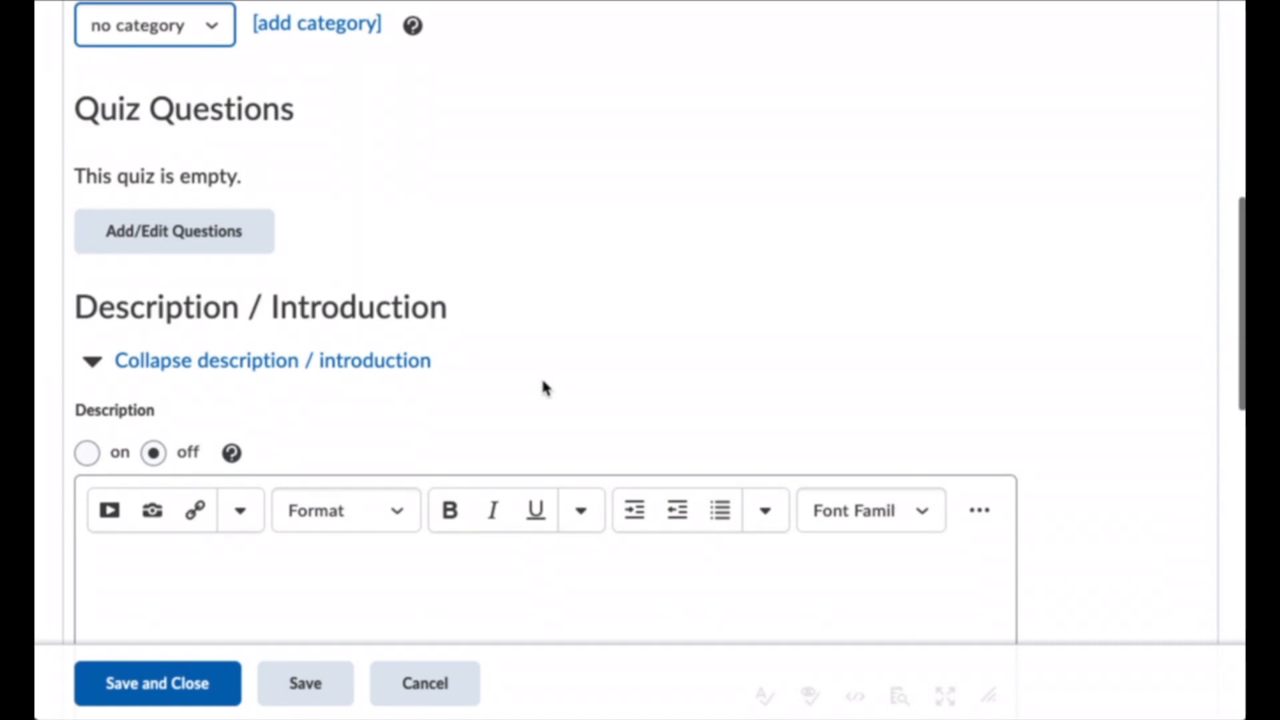
scroll(512, 367, down, 2)
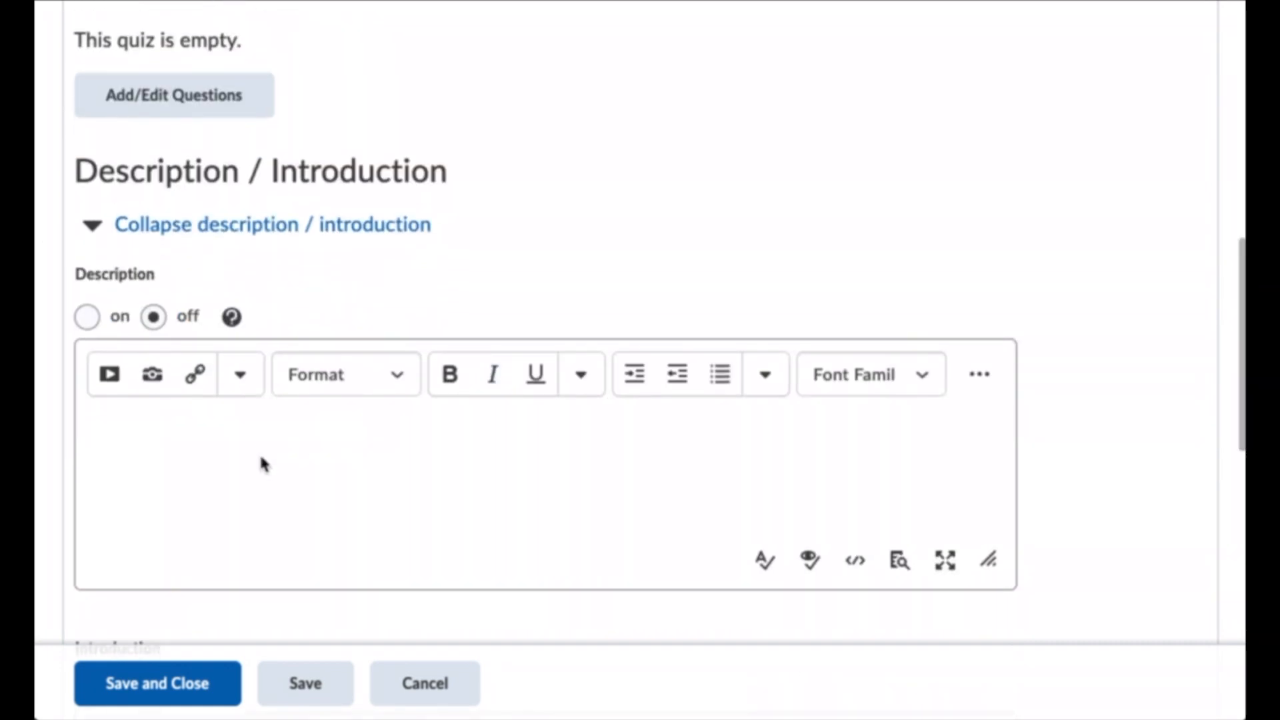
scroll(190, 460, down, 2)
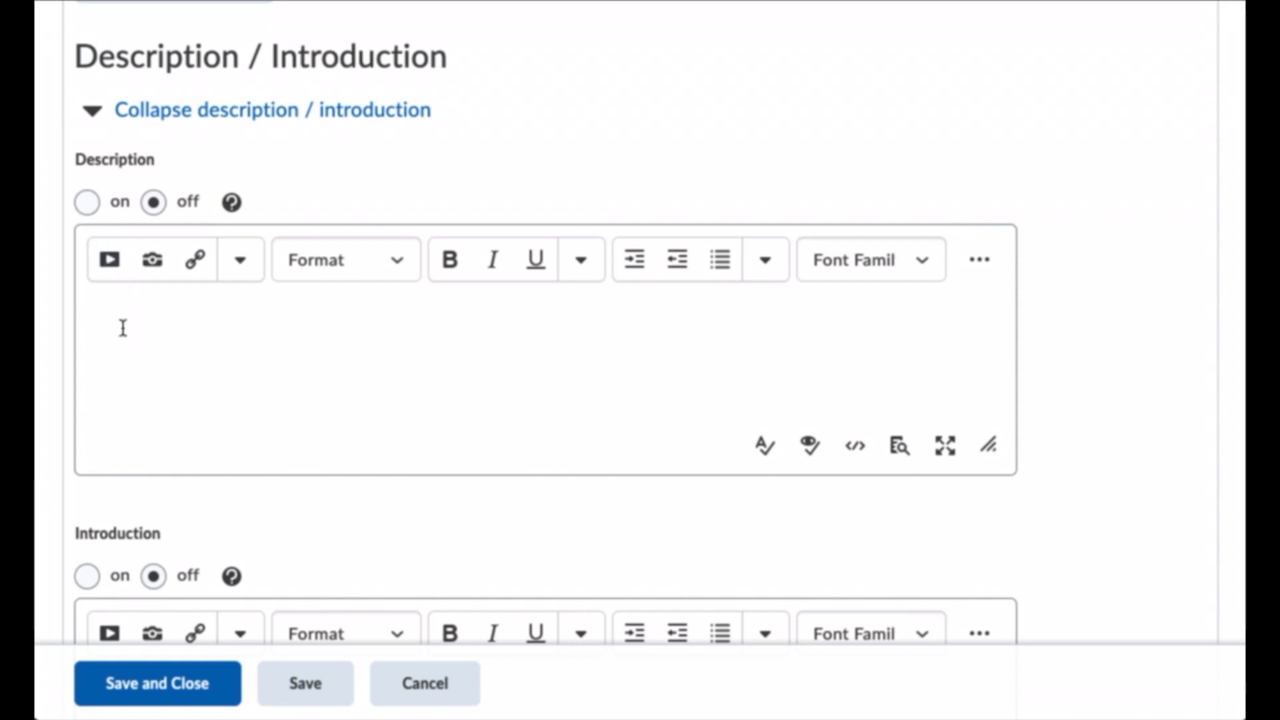
scroll(123, 325, down, 1)
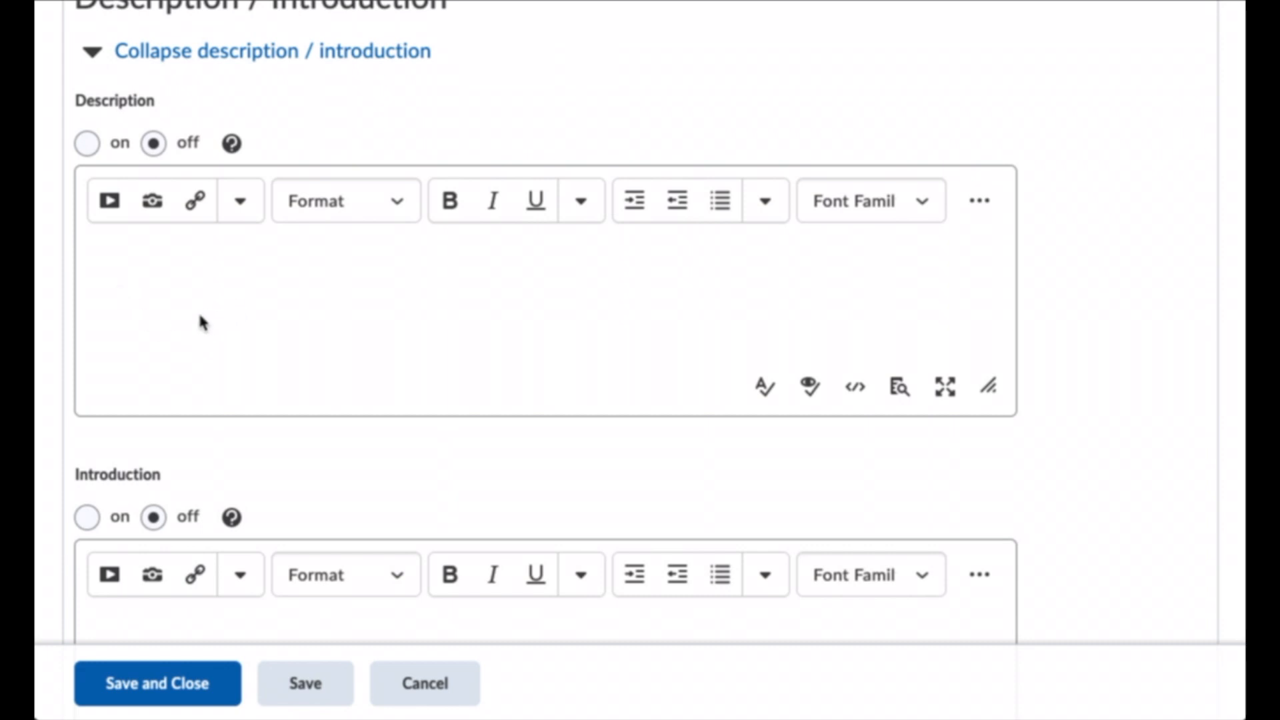
scroll(274, 590, down, 1)
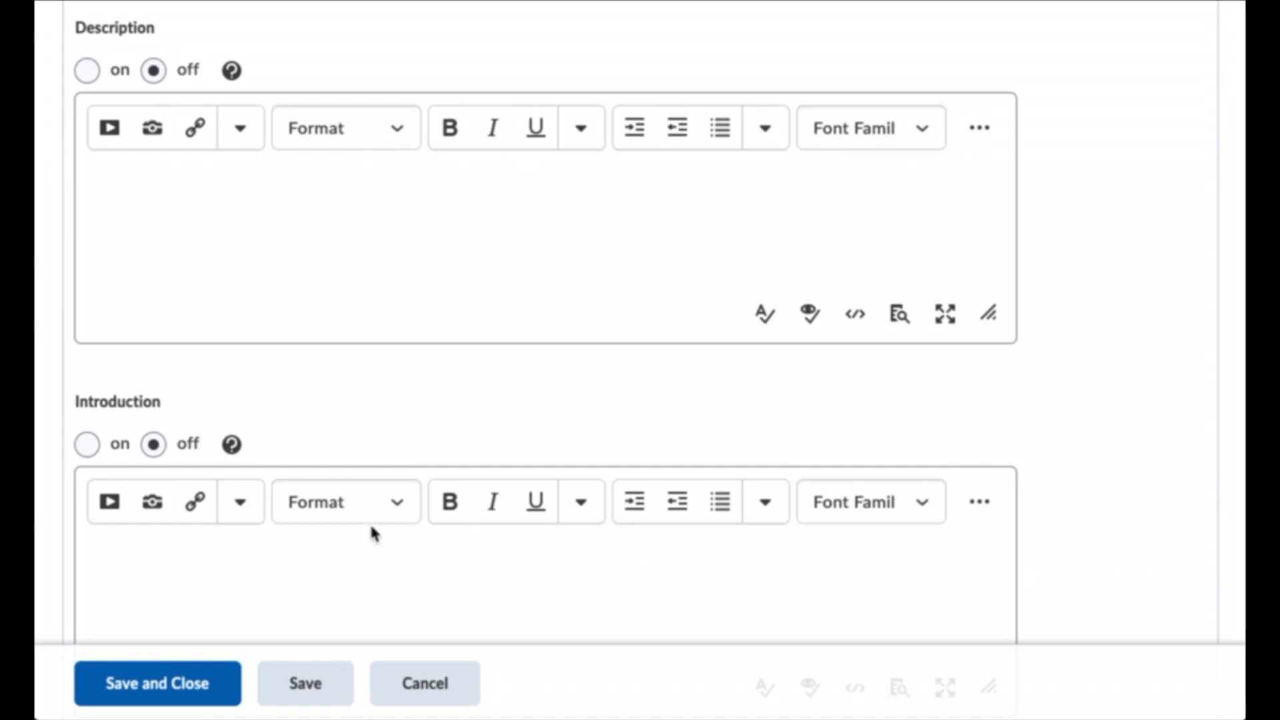
Examine the Introduction editor's formatting options, including list and alignment choices, the extended tools and the foreground colour palette.
click(586, 502)
click(536, 545)
click(777, 506)
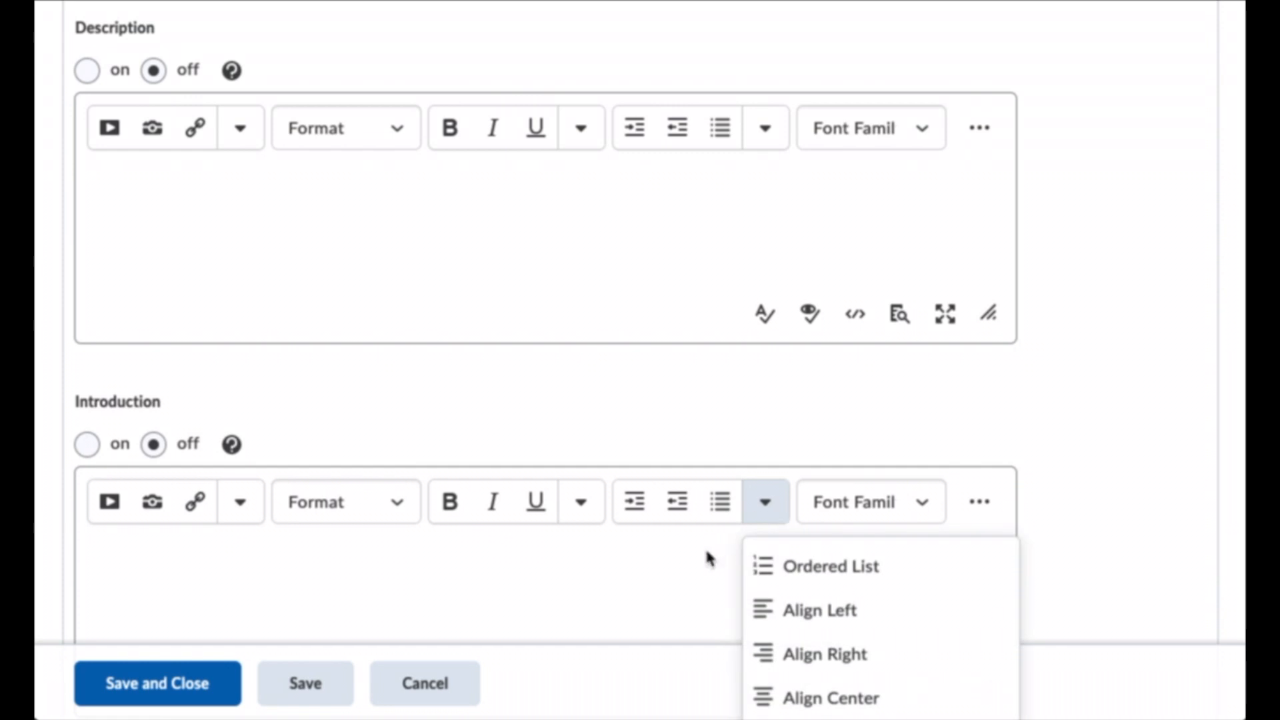
click(979, 501)
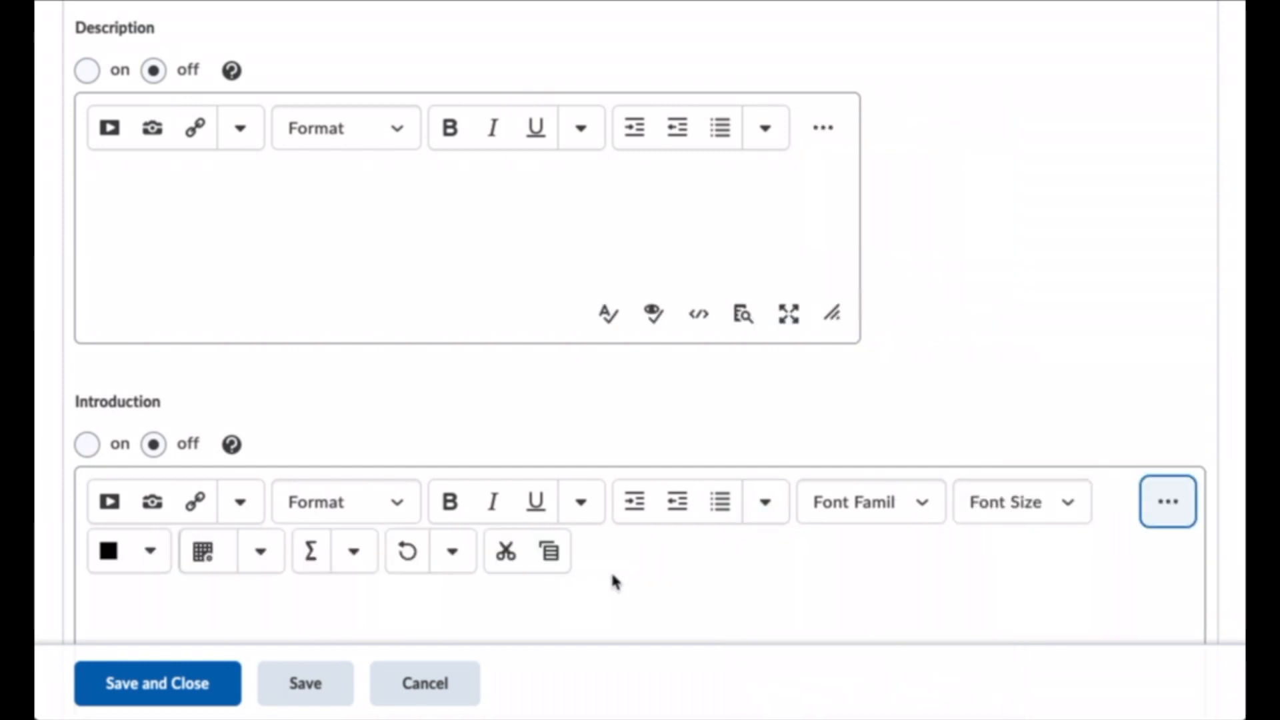
scroll(611, 570, down, 1)
click(154, 476)
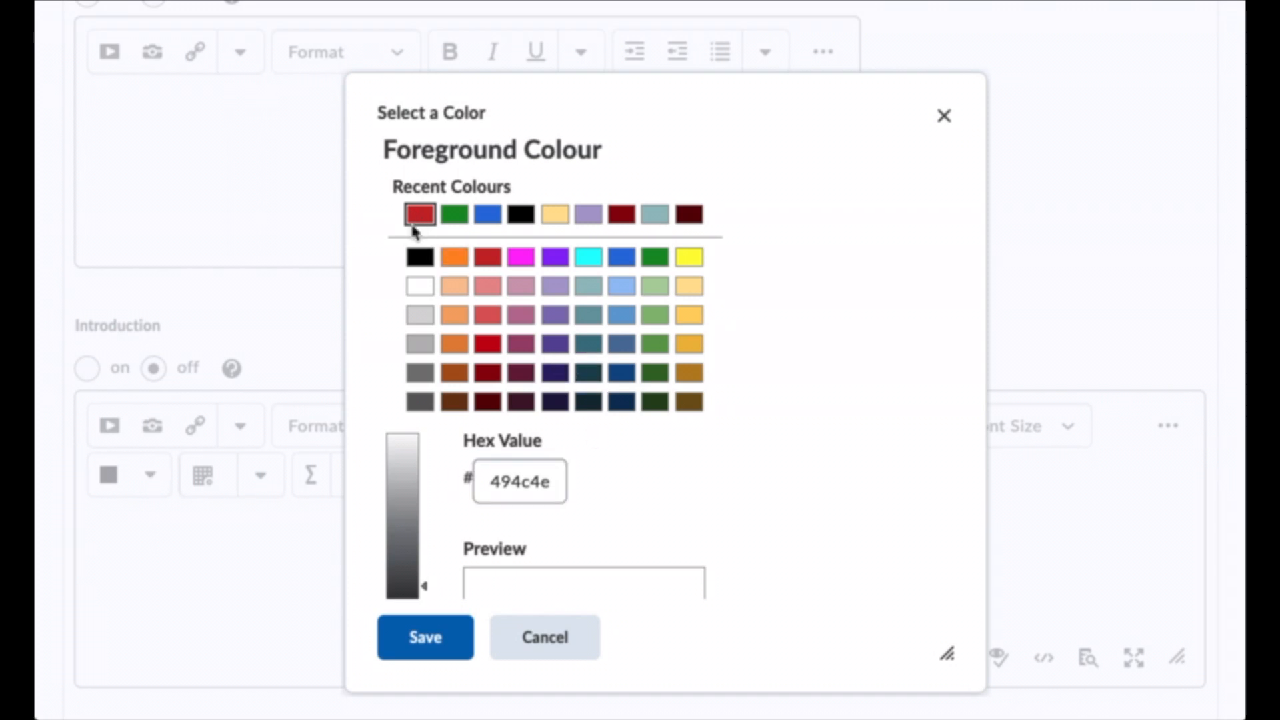
click(517, 639)
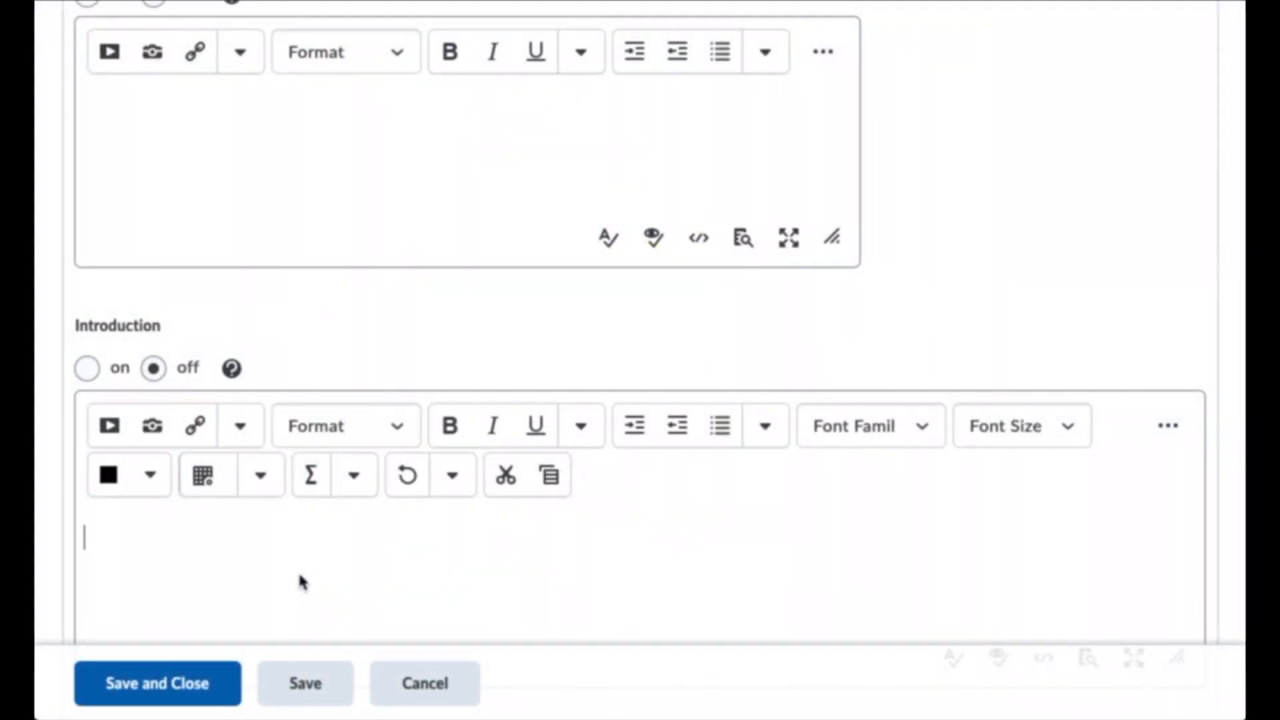
Open the question editor for the test practice quiz from its Quiz Questions section.
scroll(304, 573, down, 4)
scroll(414, 486, up, 3)
scroll(420, 486, up, 12)
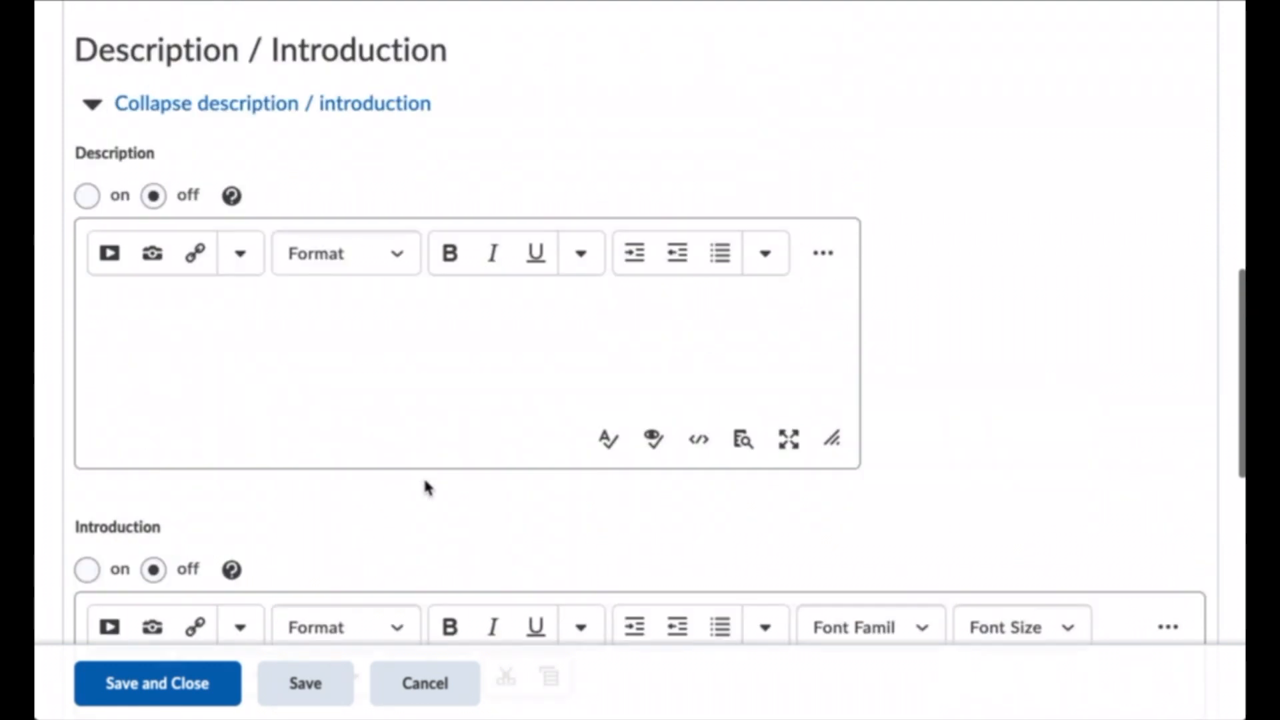
scroll(427, 488, down, 2)
scroll(427, 488, down, 2)
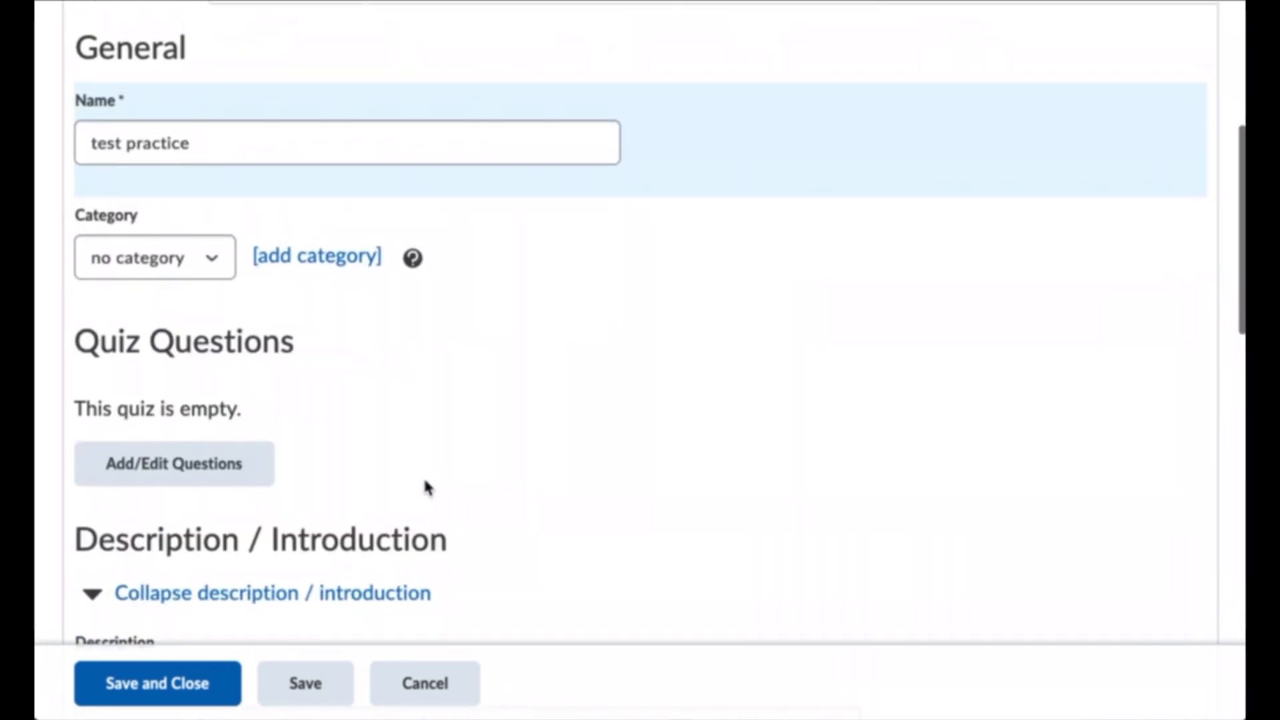
click(212, 472)
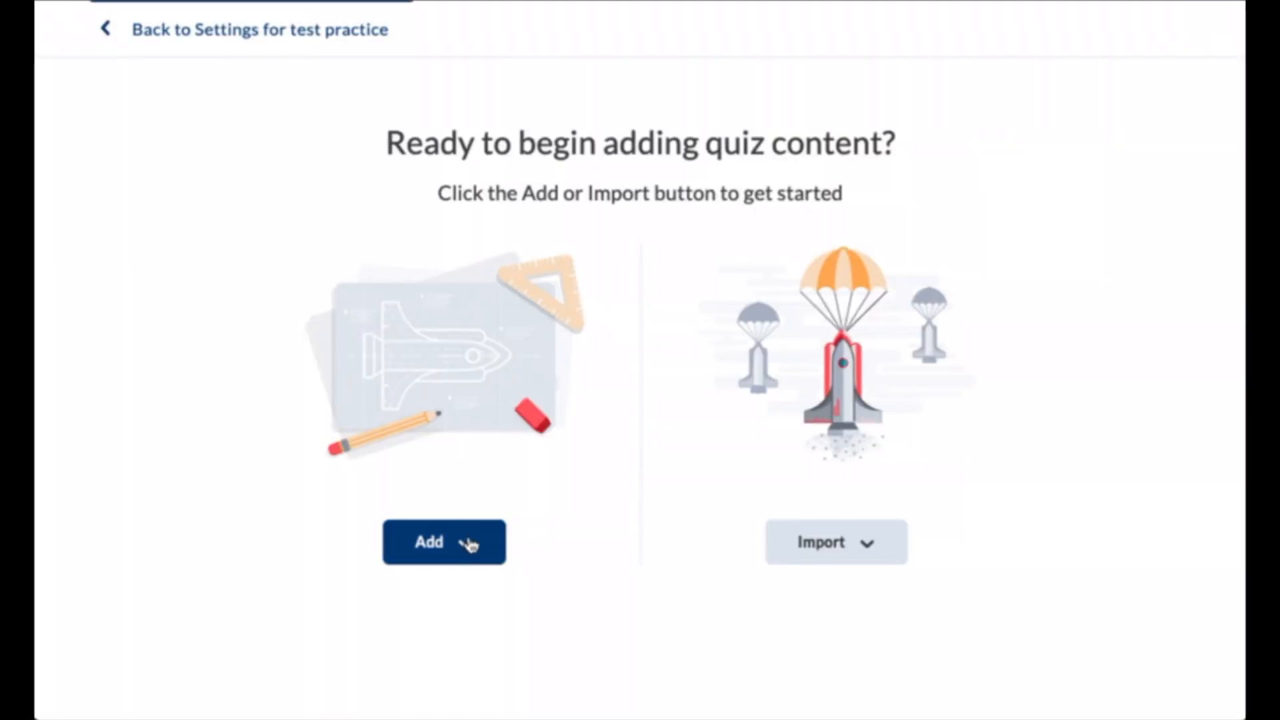
Examine the question types available for a new quiz question and the import options.
click(464, 550)
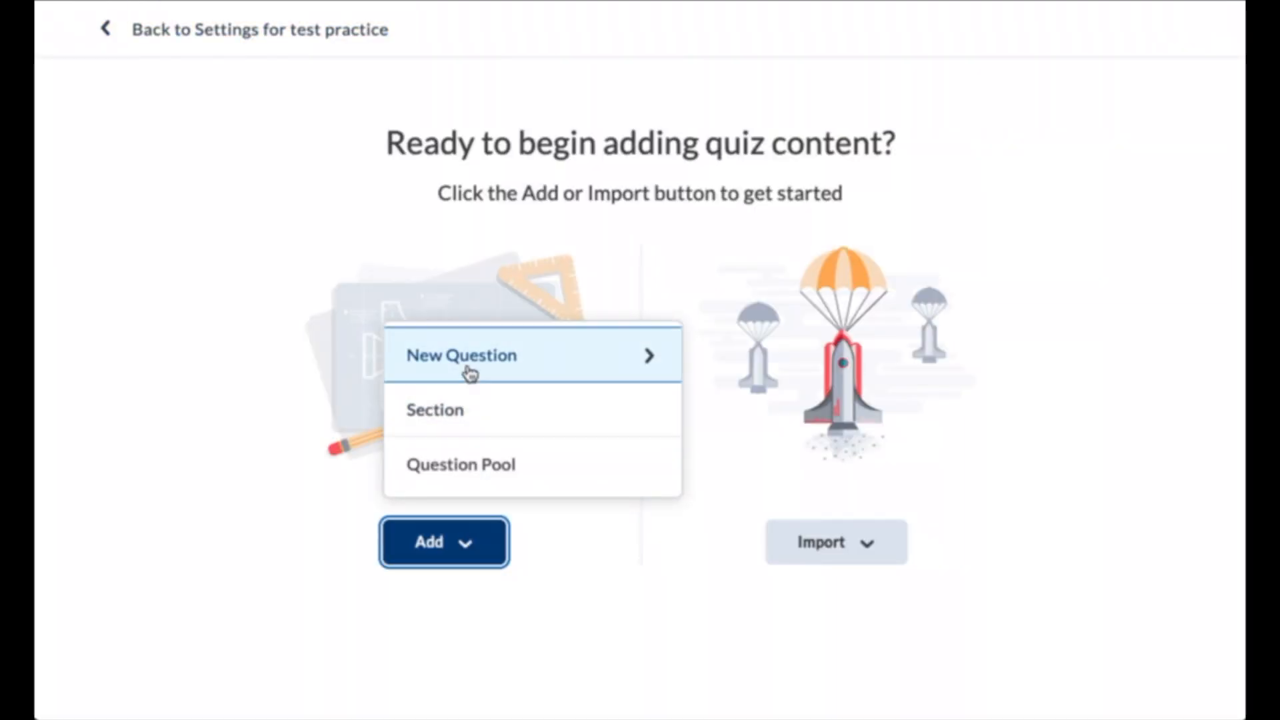
click(497, 369)
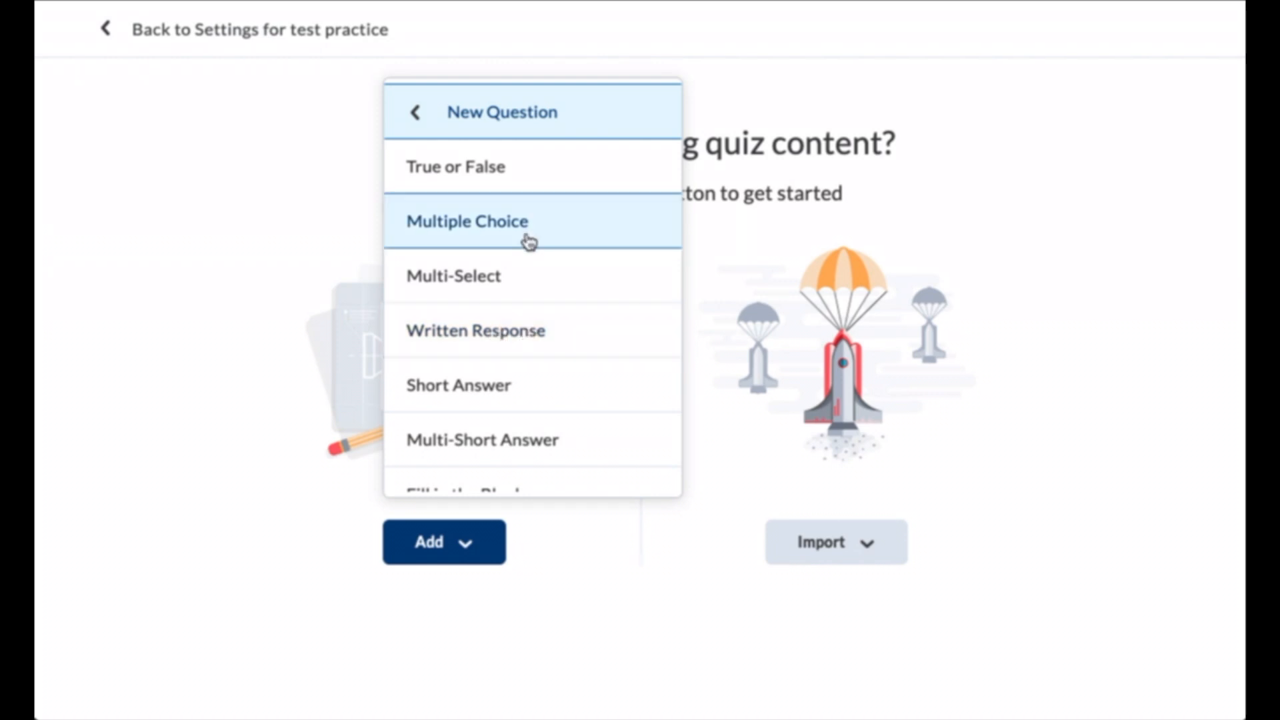
click(882, 593)
click(873, 545)
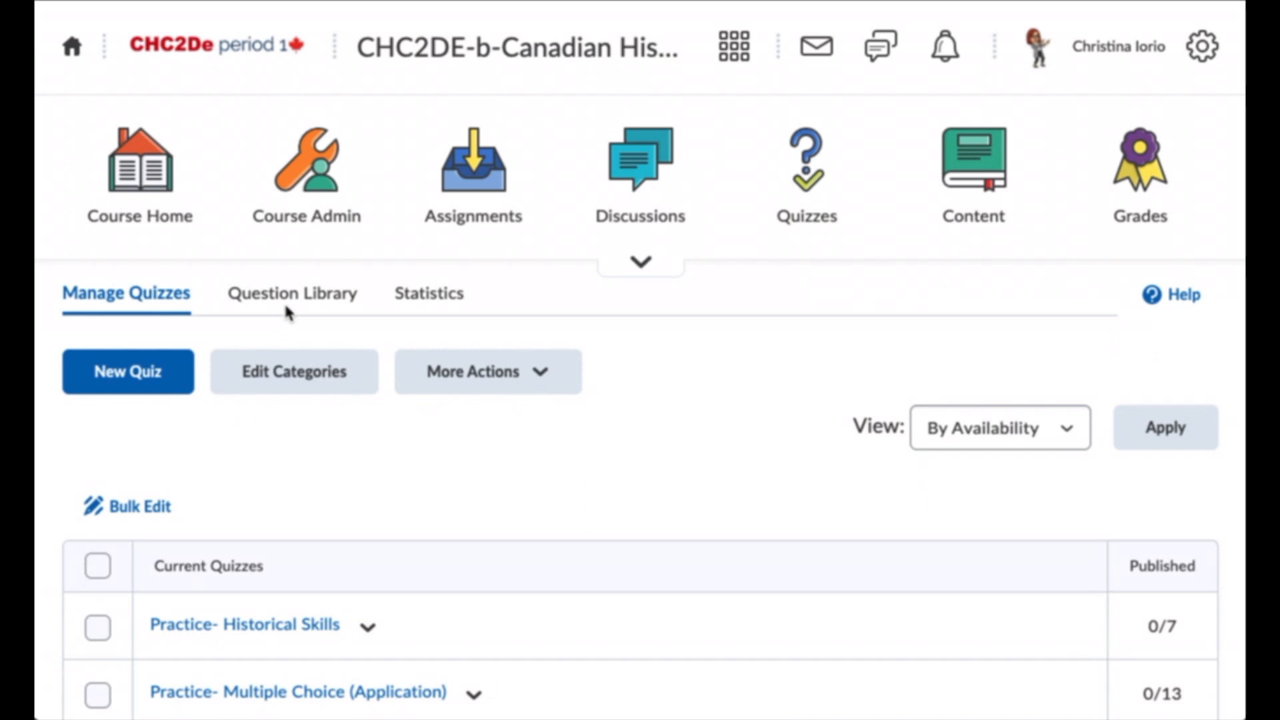
Open the course's Question Library and bring up the options for creating new items in it.
click(284, 300)
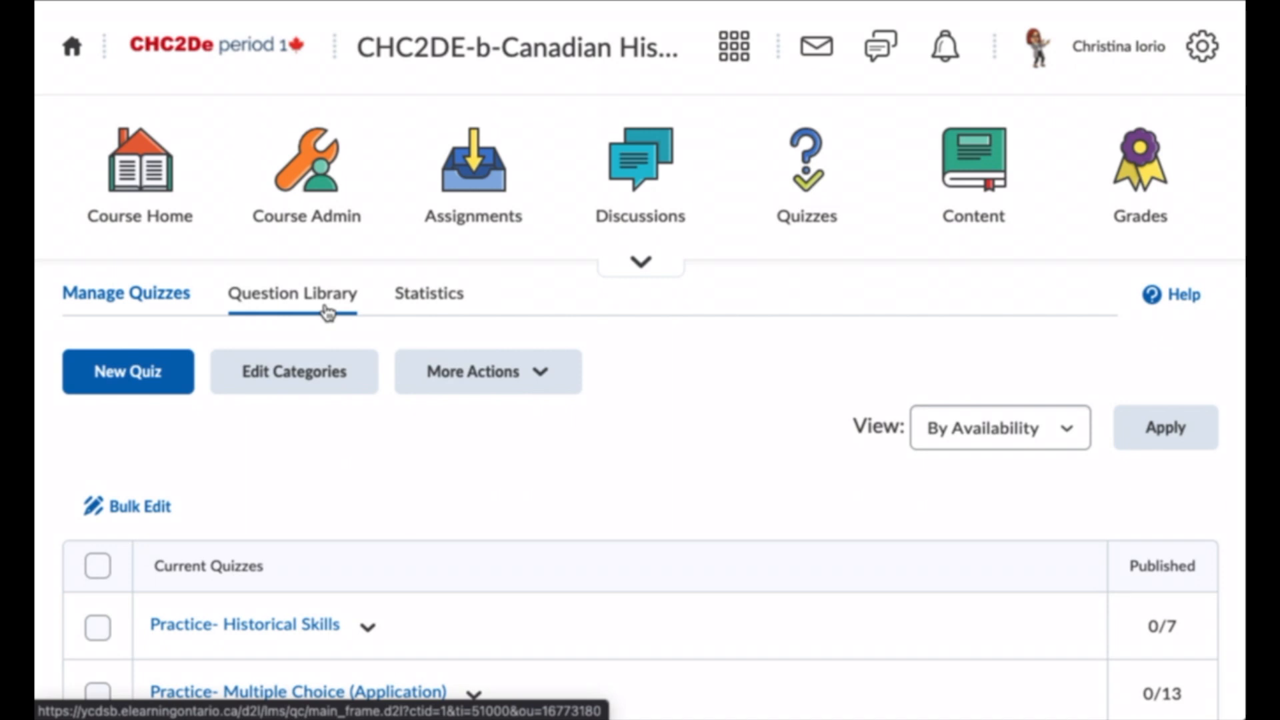
scroll(287, 510, down, 1)
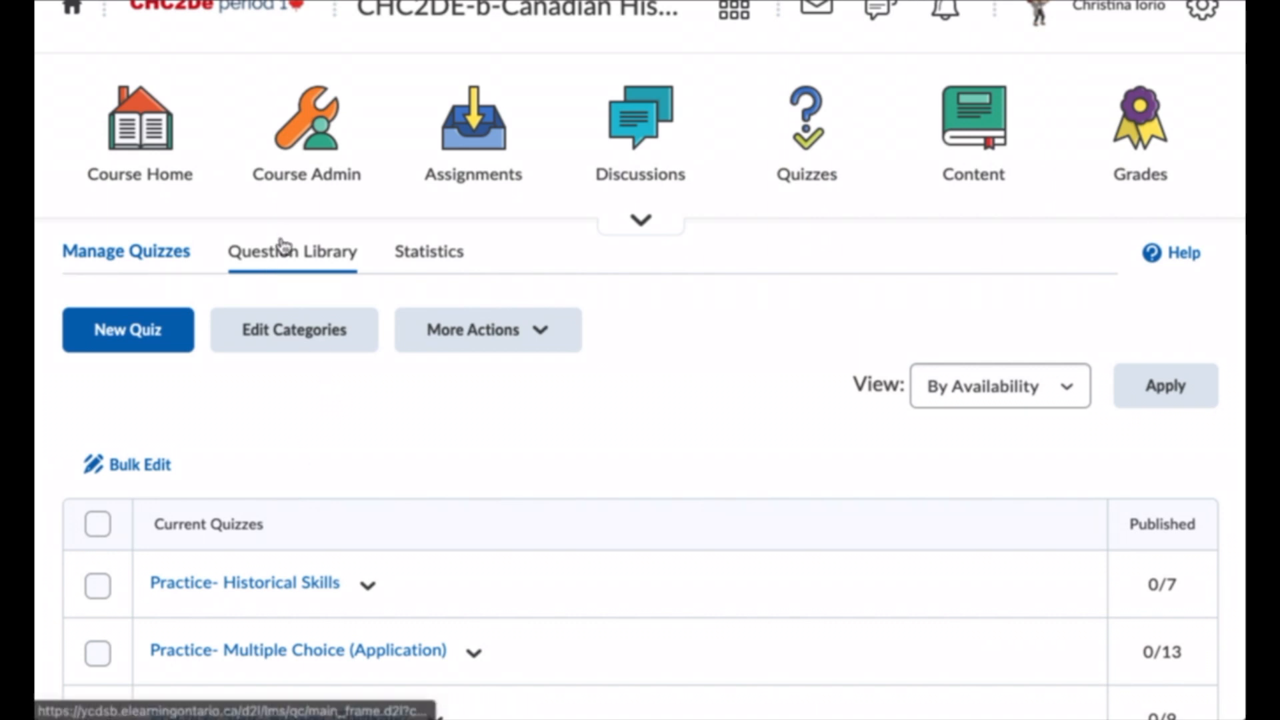
click(297, 265)
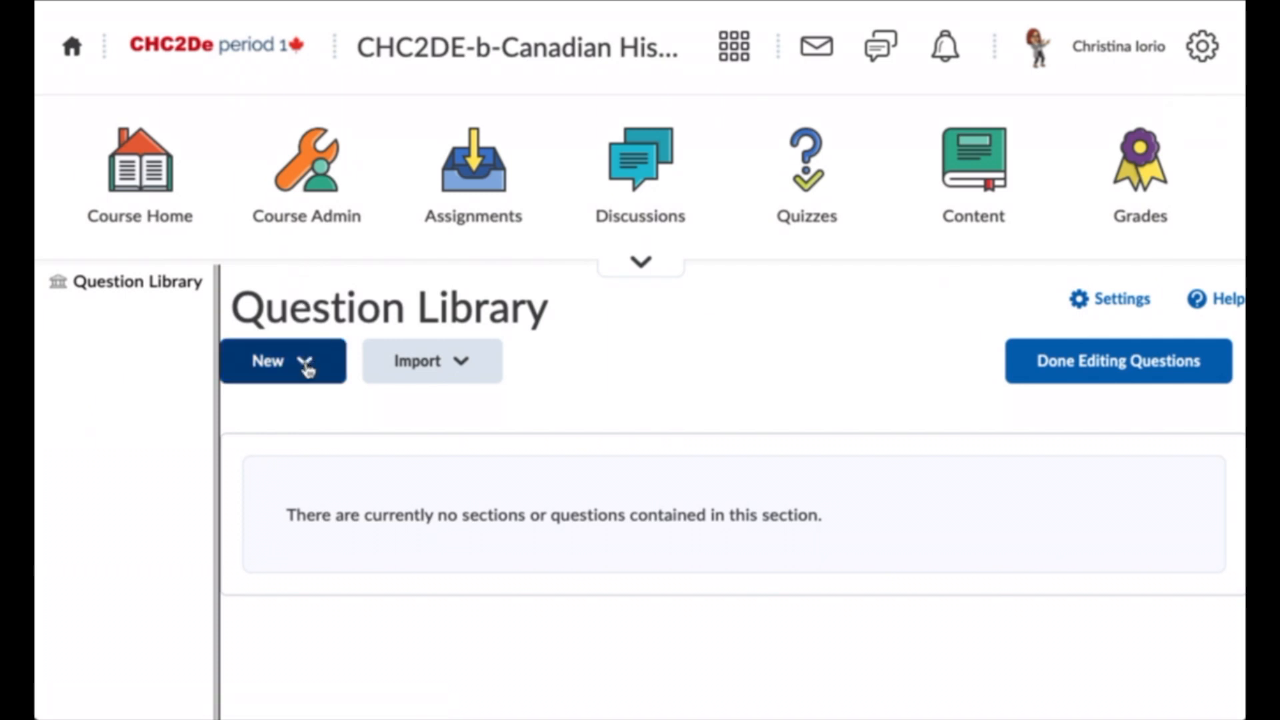
click(305, 367)
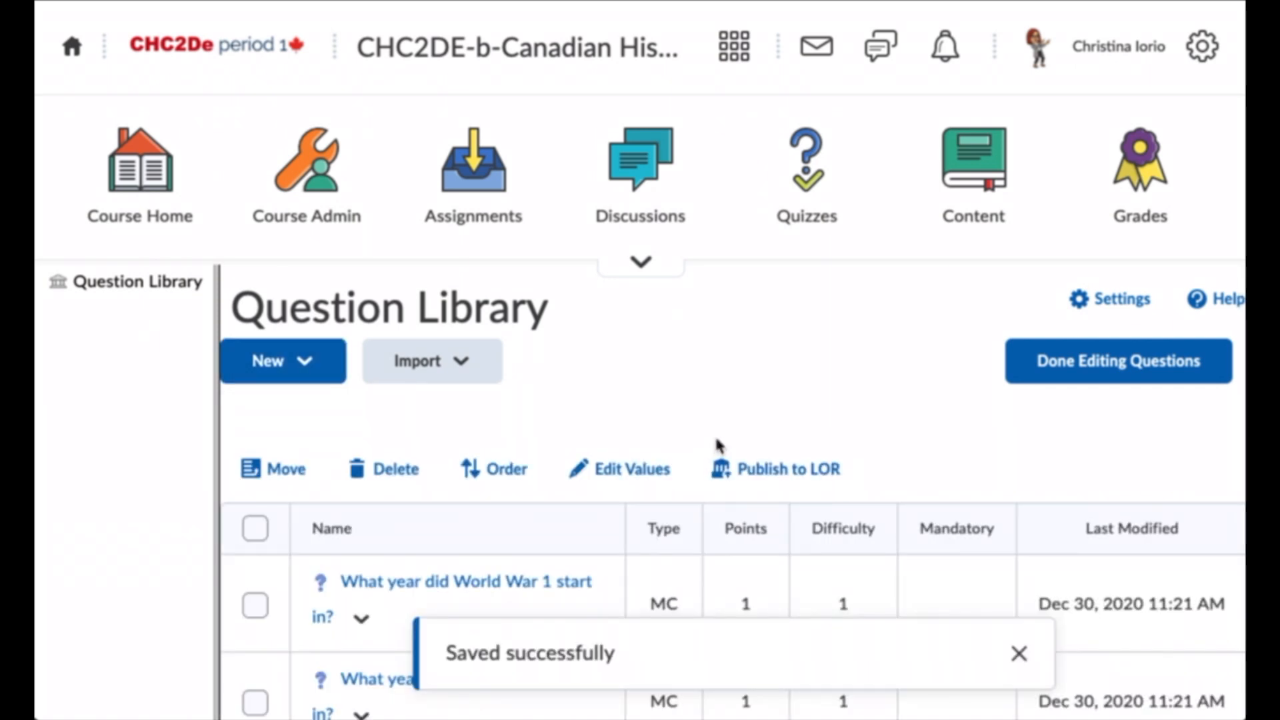
Review the World War 1 multiple-choice questions listed in the Question Library.
scroll(715, 448, down, 3)
scroll(726, 490, down, 1)
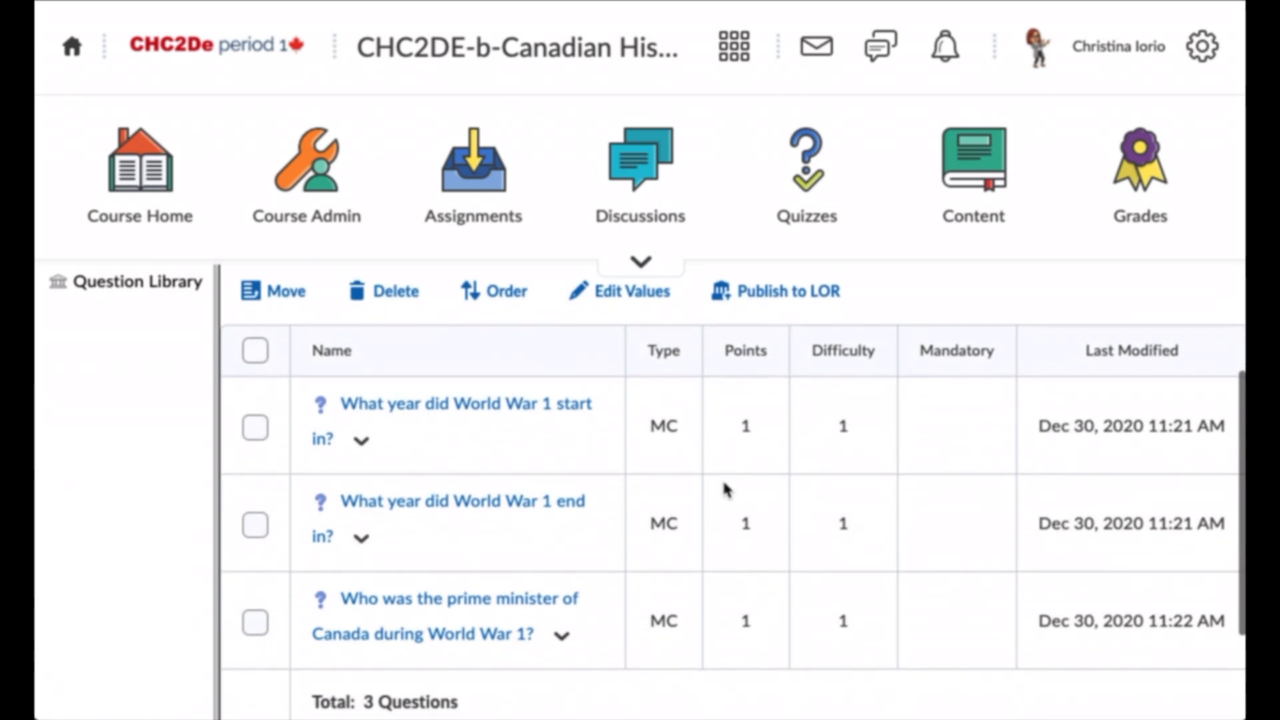
scroll(585, 573, up, 1)
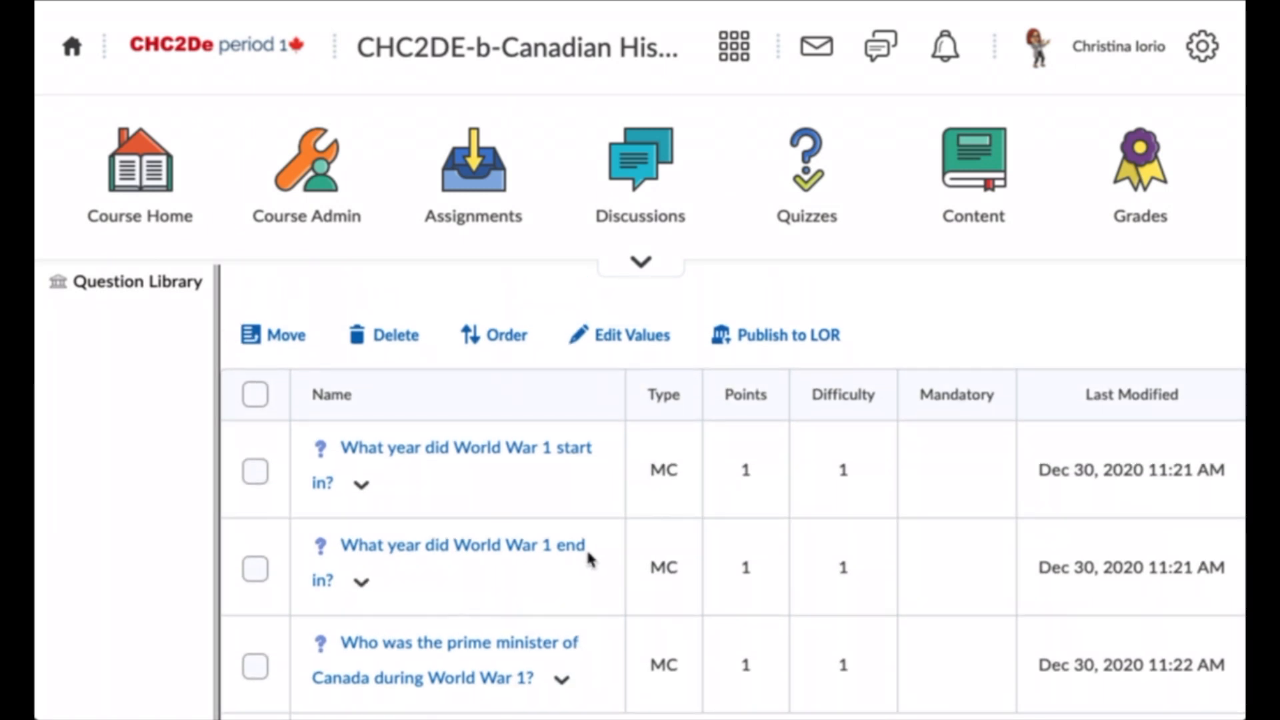
scroll(586, 545, up, 2)
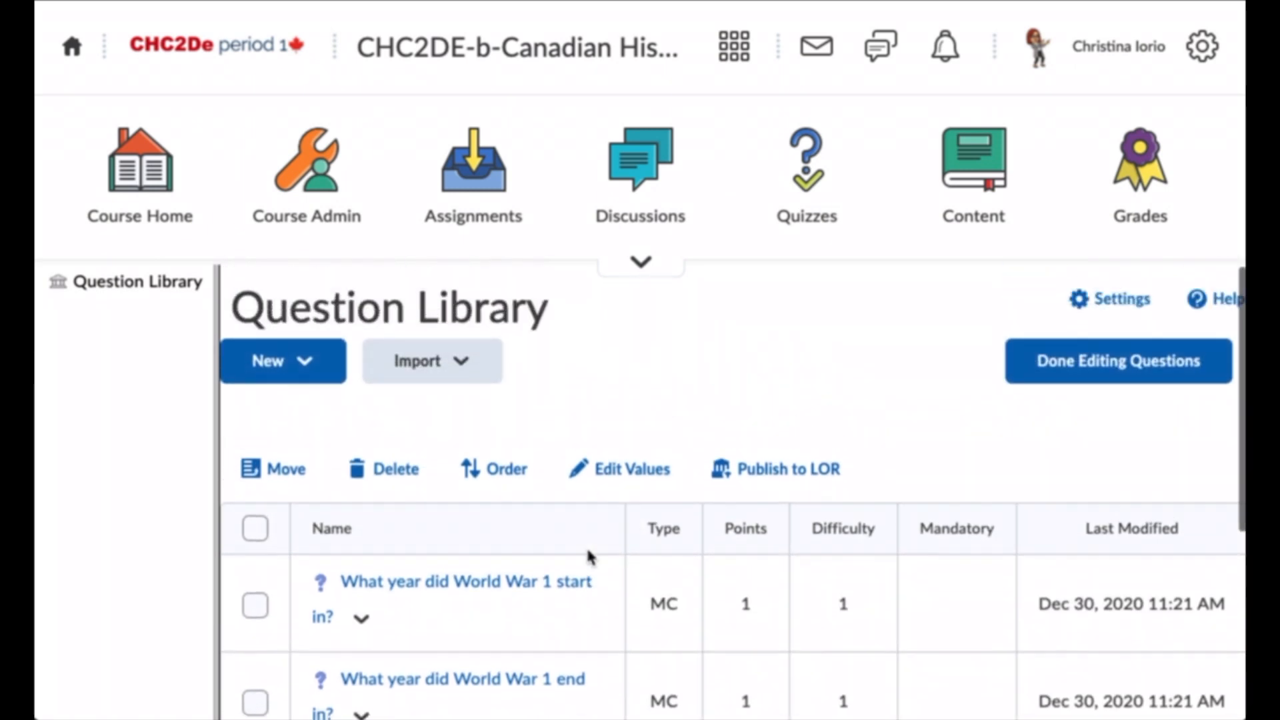
Return to the course's quiz list and open the test practice quiz for editing.
click(794, 195)
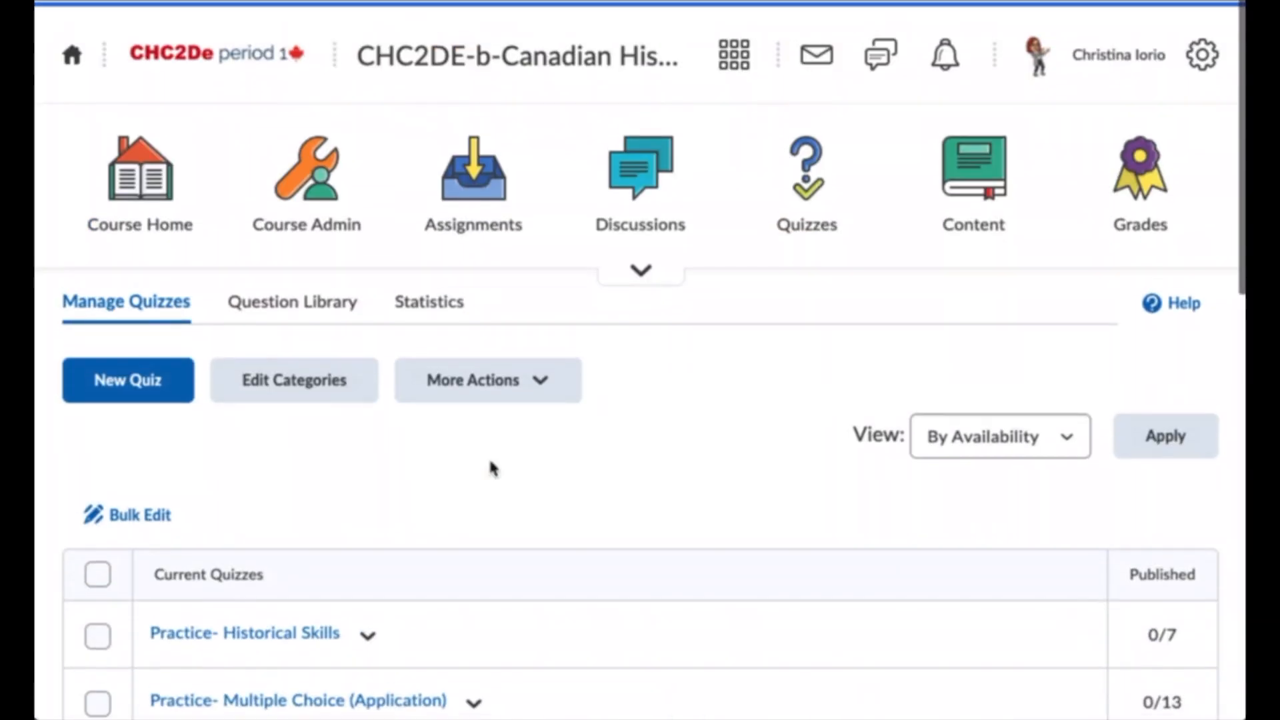
scroll(488, 461, down, 2)
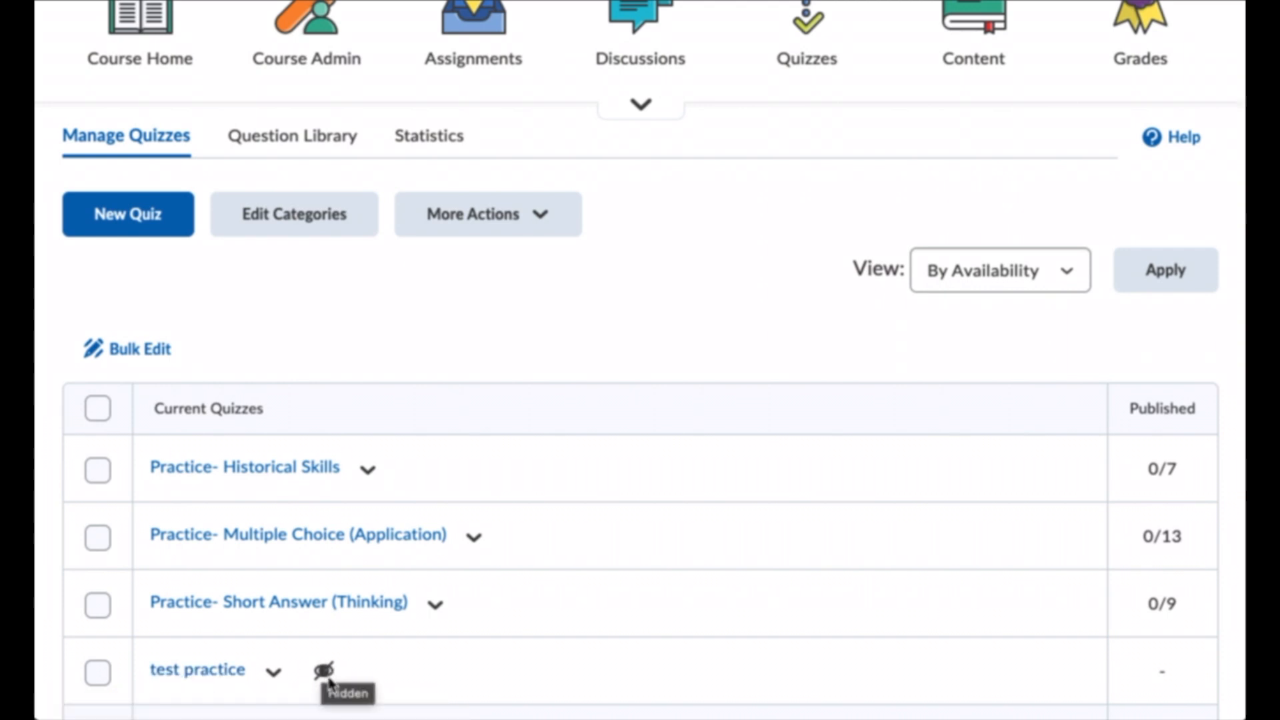
click(273, 671)
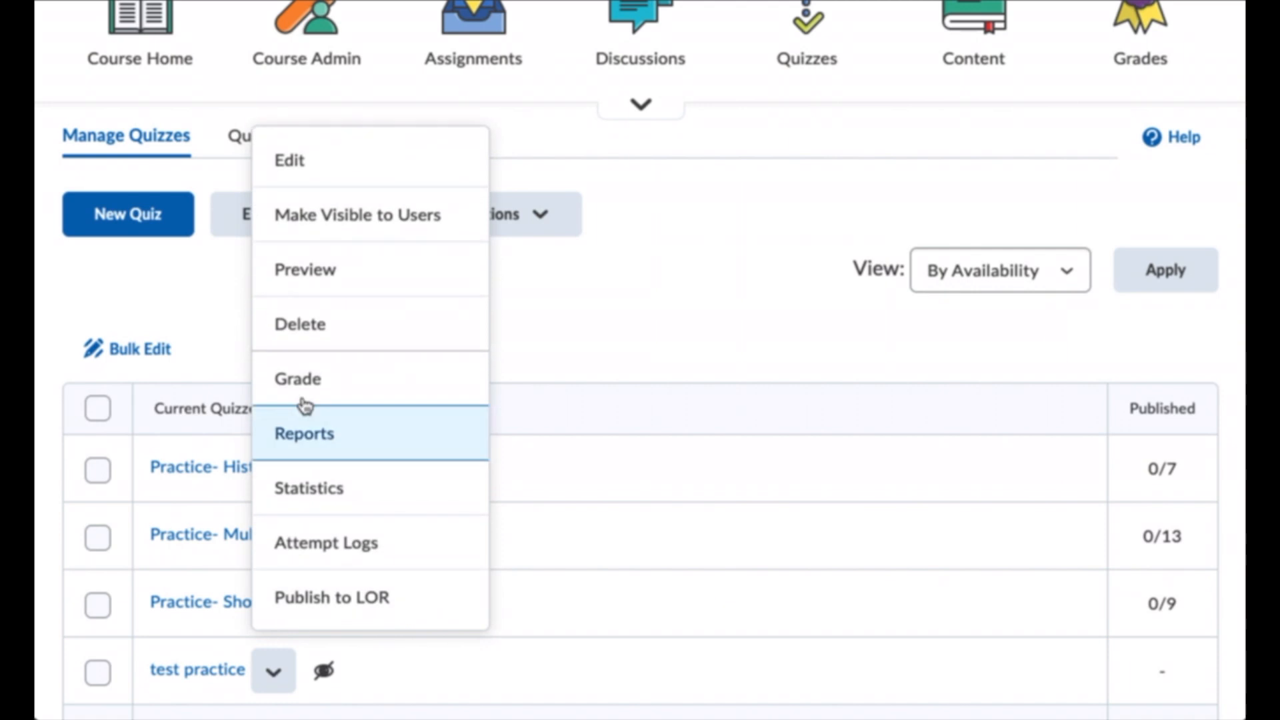
click(314, 168)
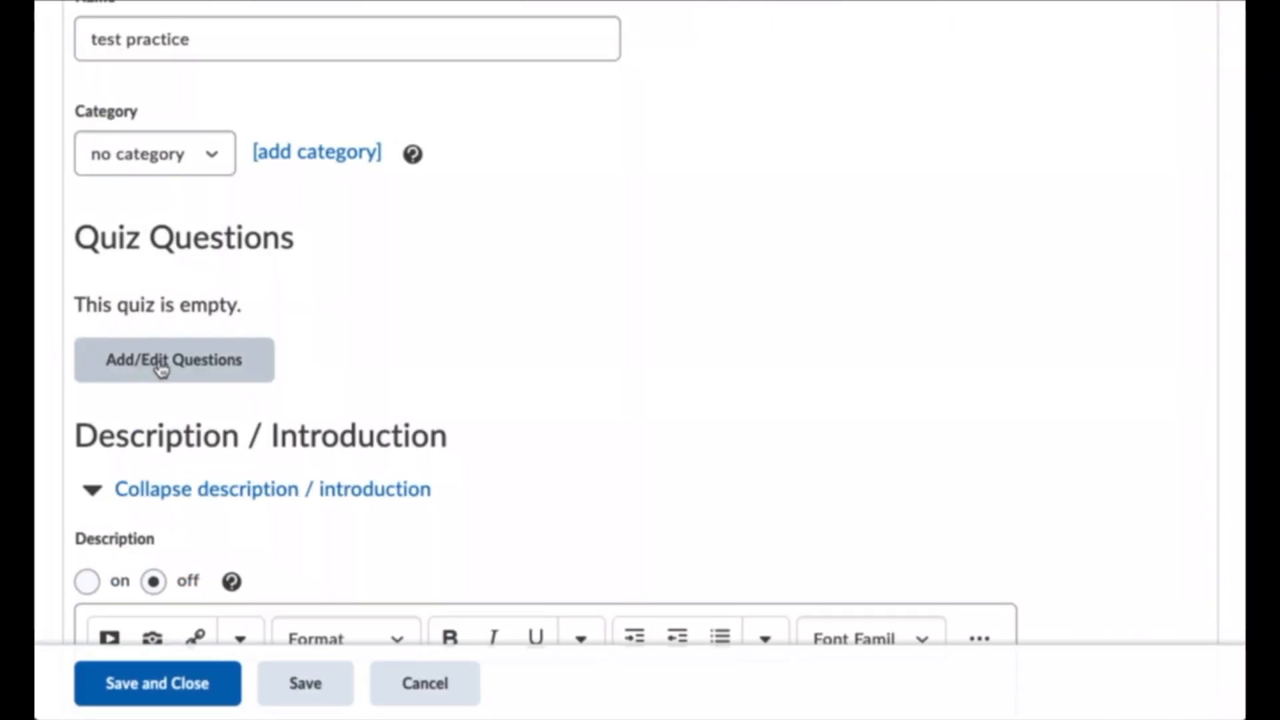
Import the "What year did World War 1 start in?" and "What year did World War 1 end in?" questions from the Question Library into the quiz.
click(134, 365)
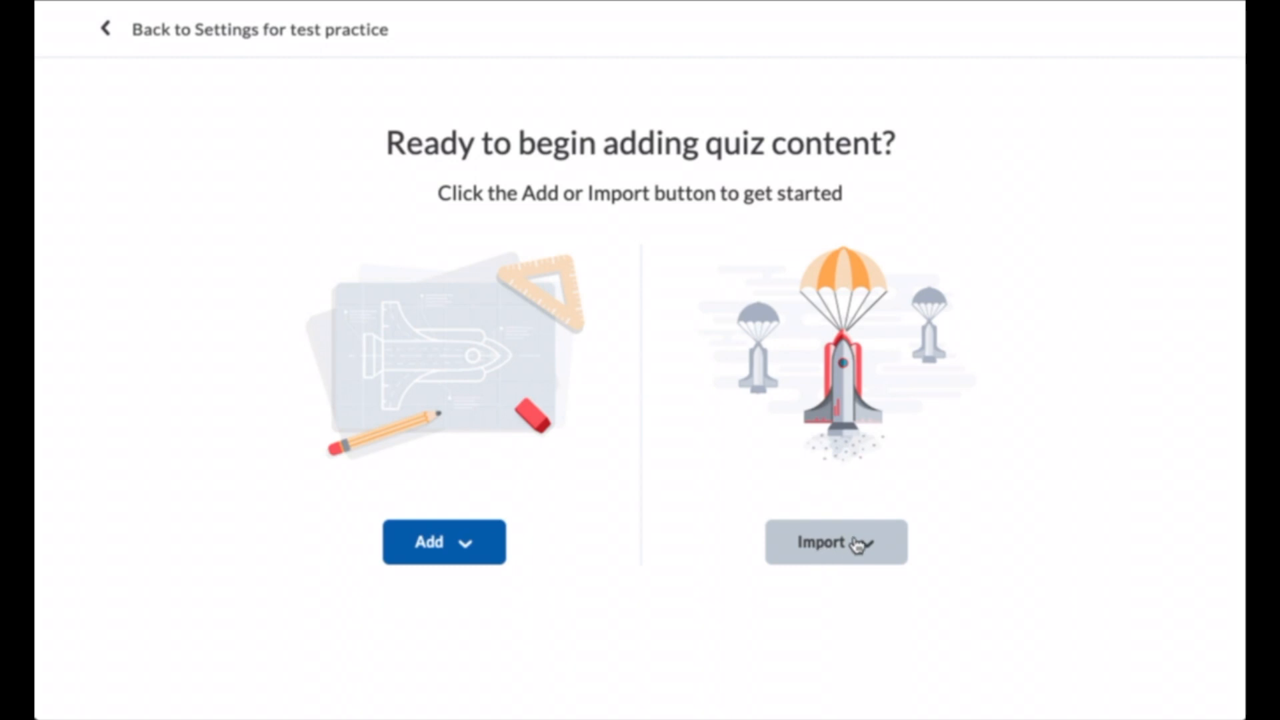
click(858, 545)
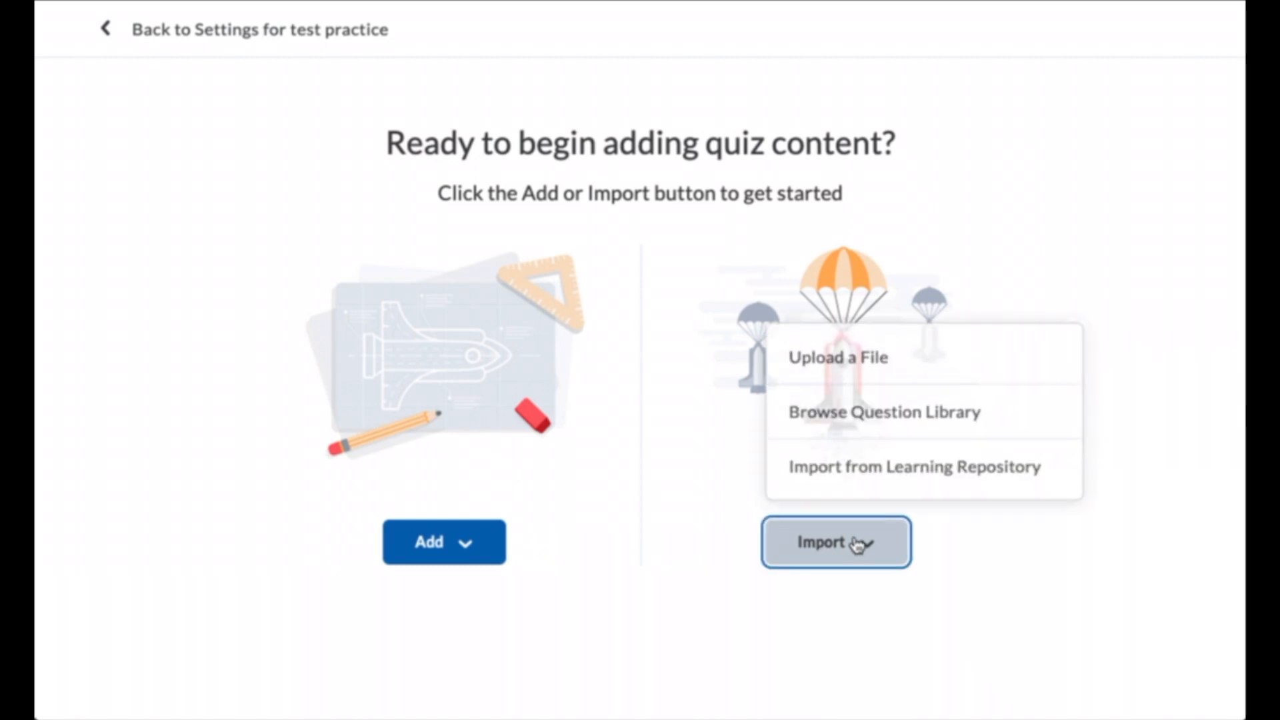
click(885, 427)
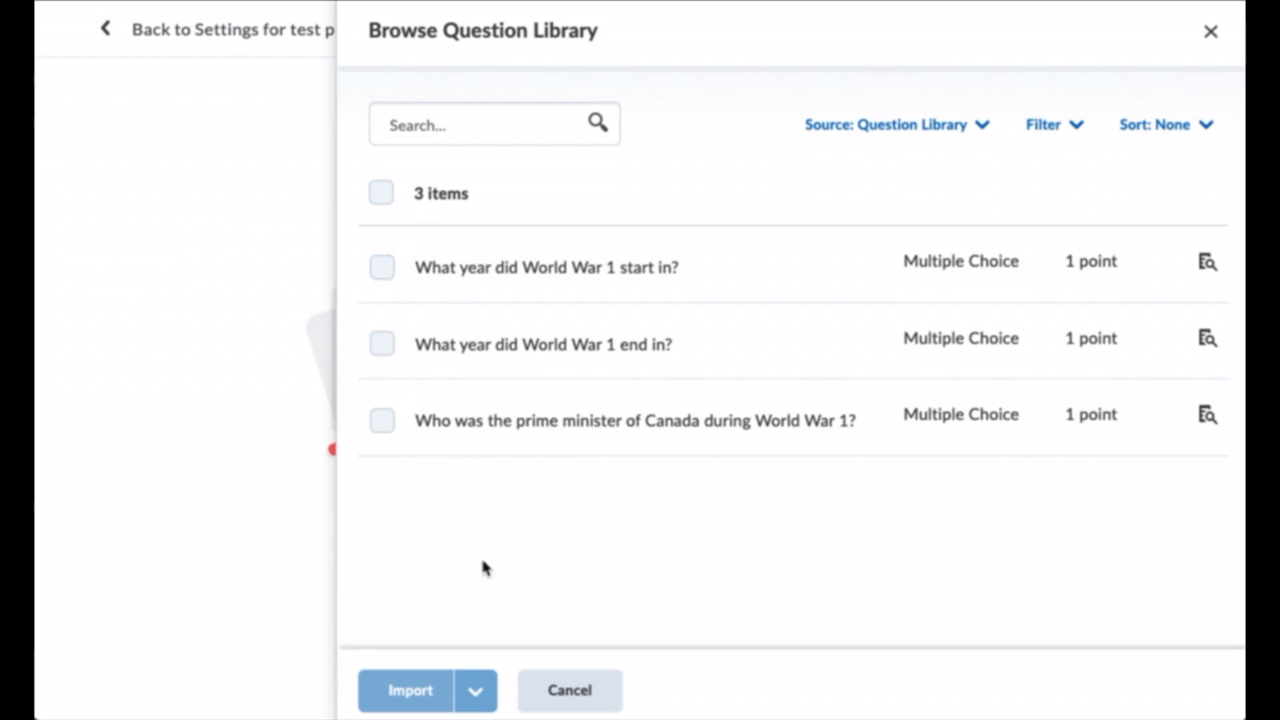
click(383, 268)
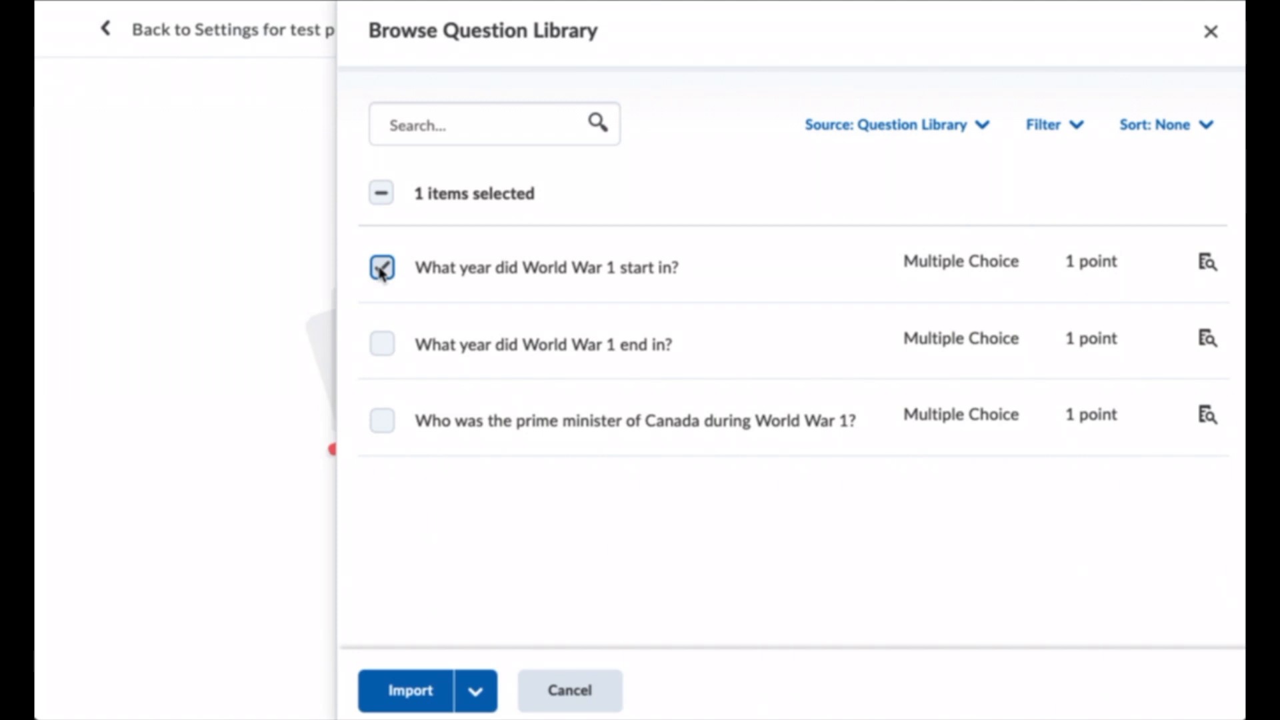
click(382, 344)
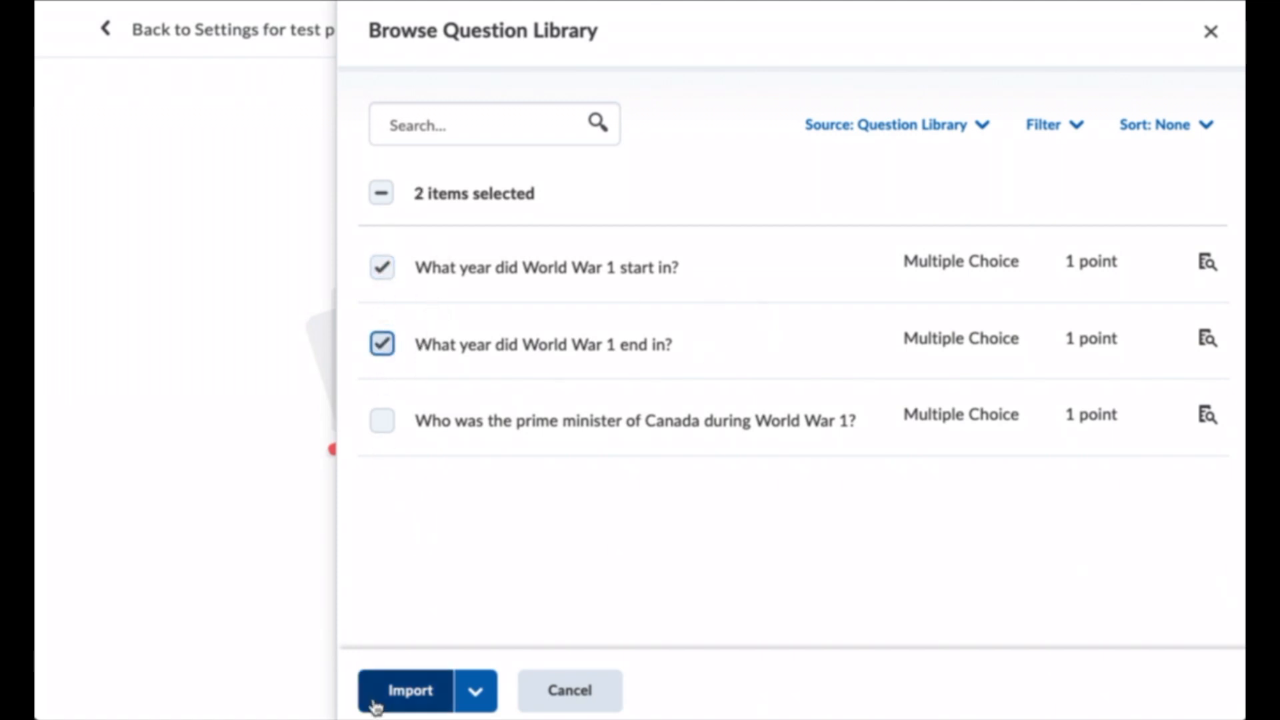
click(398, 692)
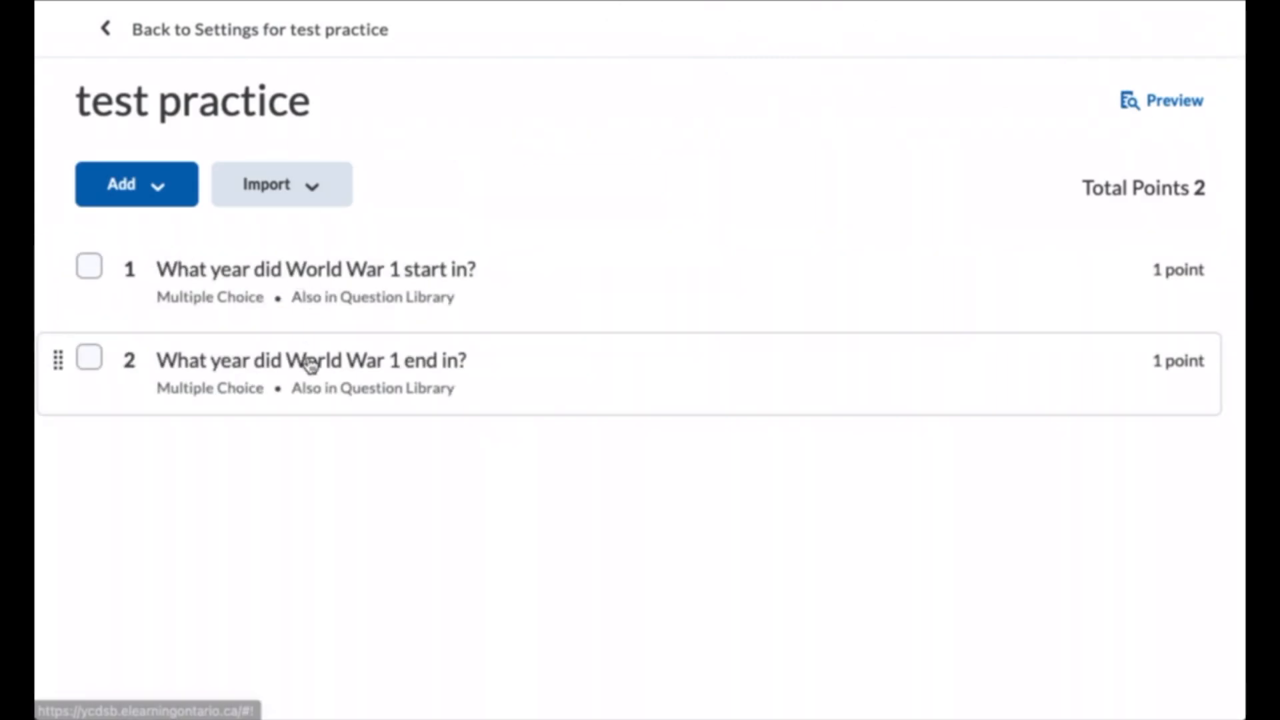
Import the "Who was the prime minister of Canada during World War 1?" question from the Question Library into the quiz.
click(302, 194)
click(311, 319)
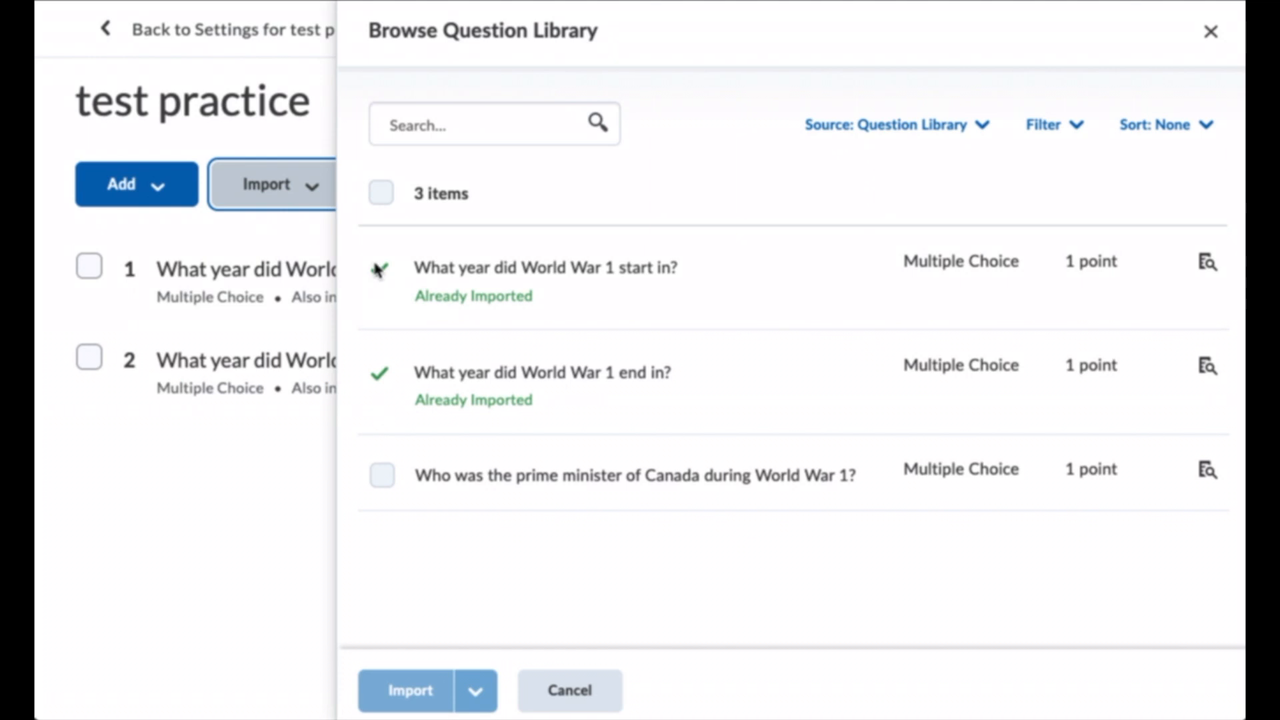
click(382, 476)
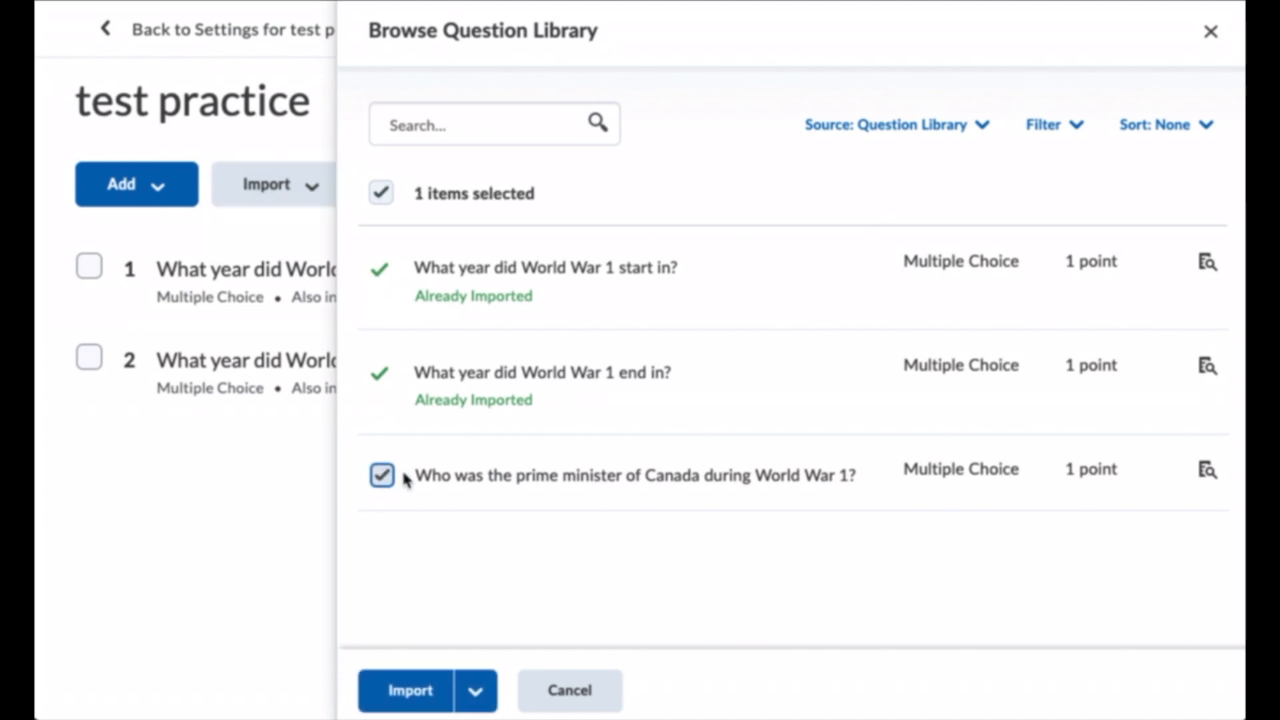
click(411, 693)
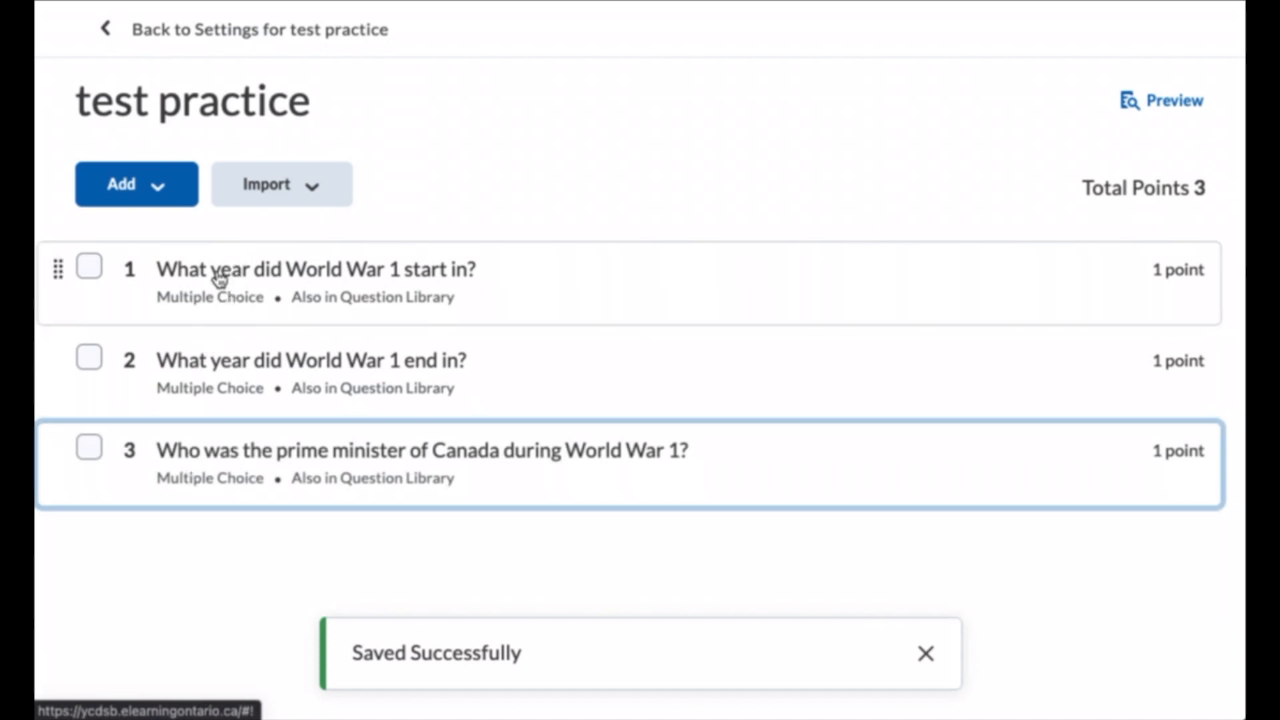
Try rewording the first question to "What year did World War 2 start in?" with 1939 as its correct answer.
click(268, 275)
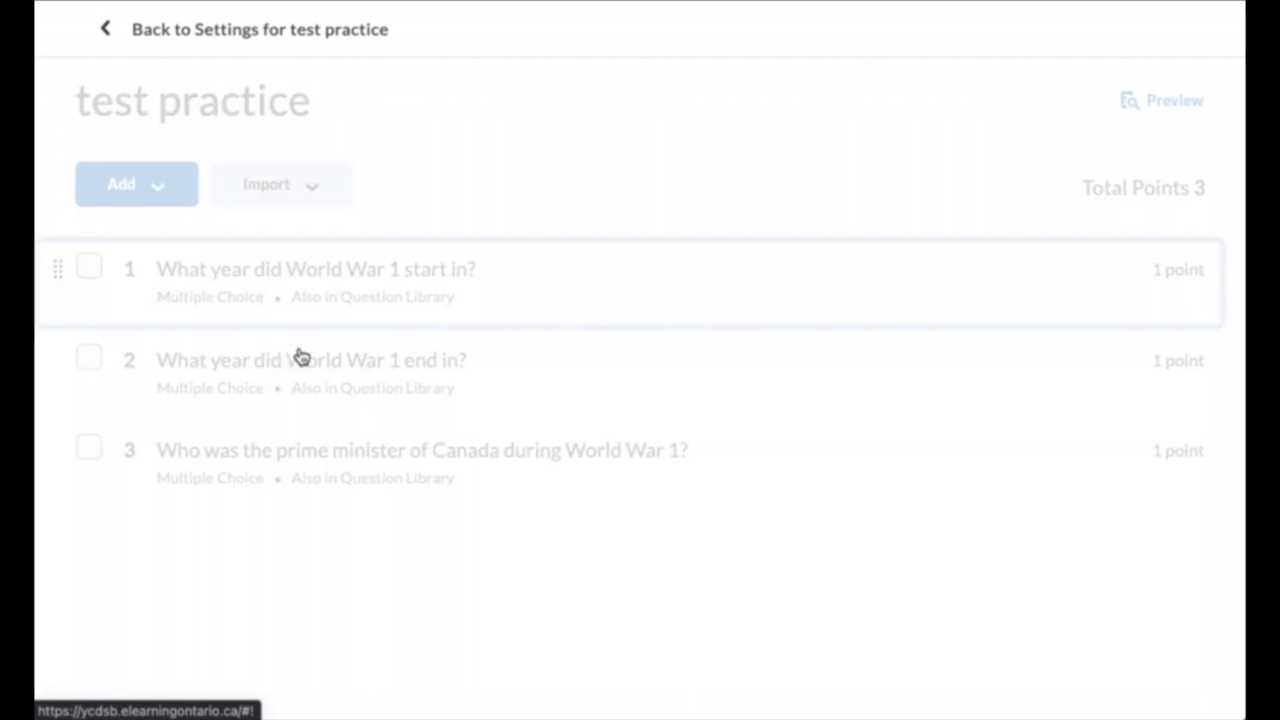
click(270, 242)
click(305, 230)
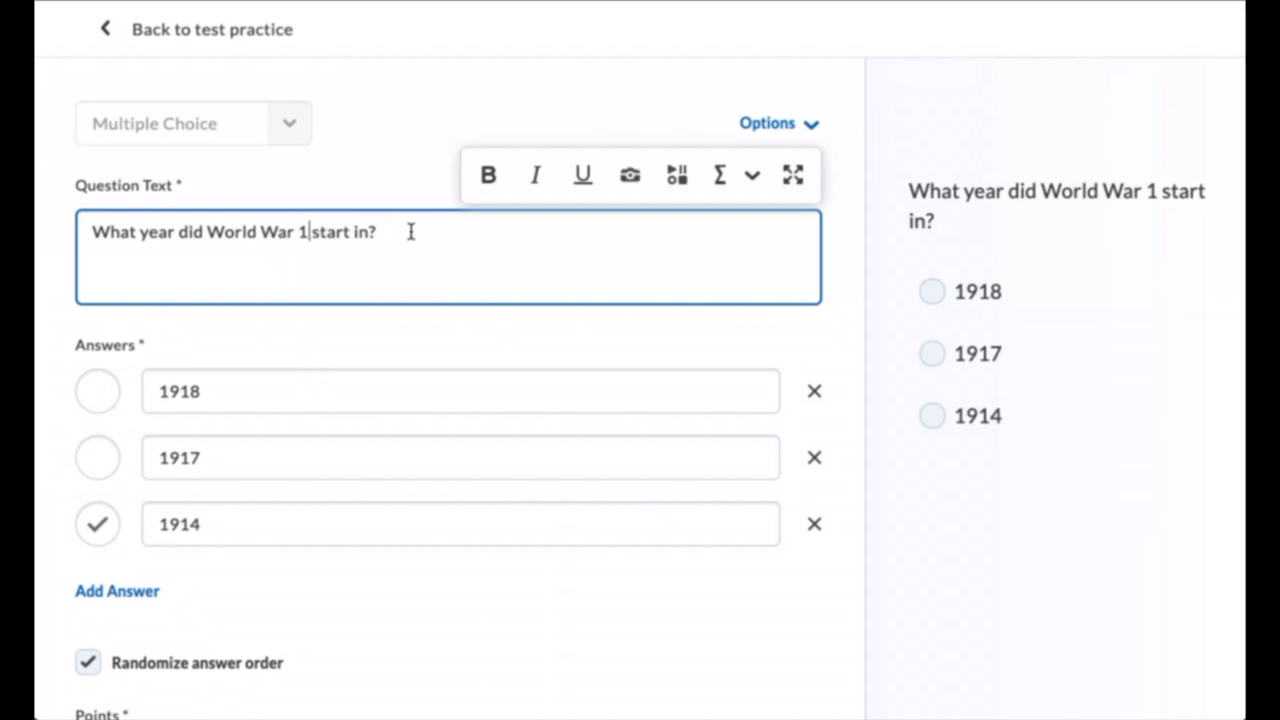
key(BackSpace)
text(2)
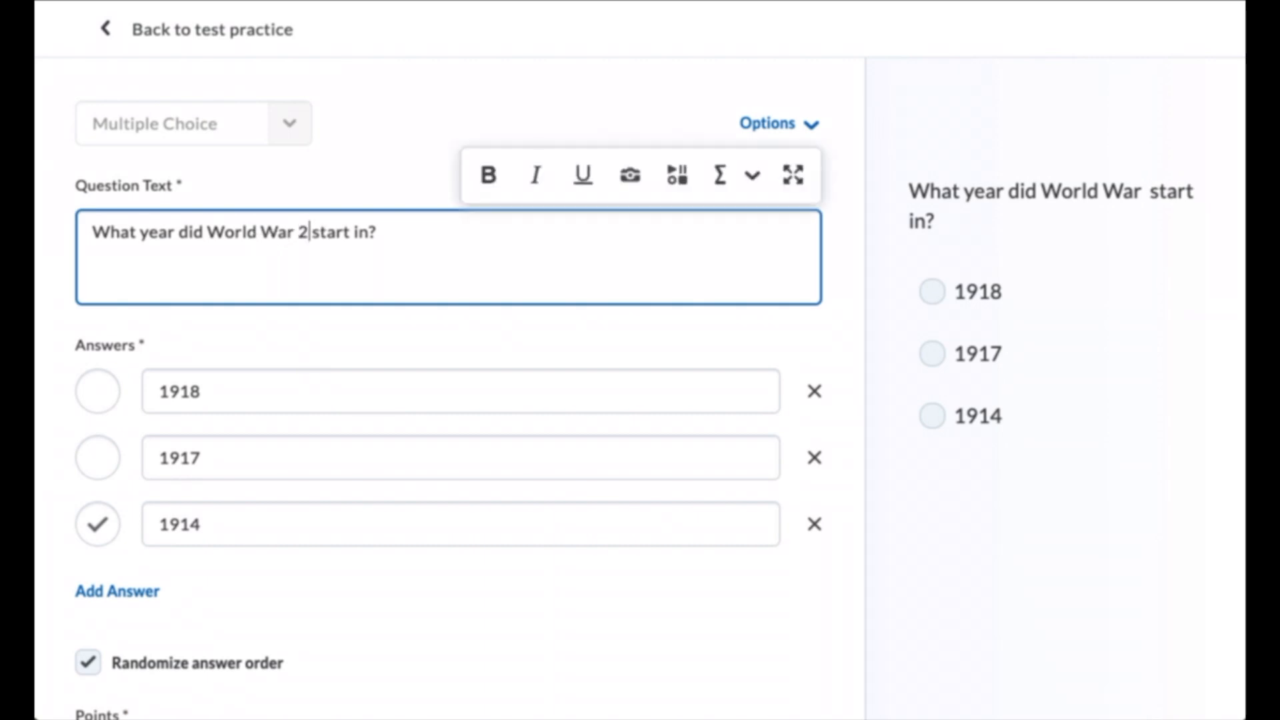
click(226, 524)
drag(220, 526, 175, 525)
text(39)
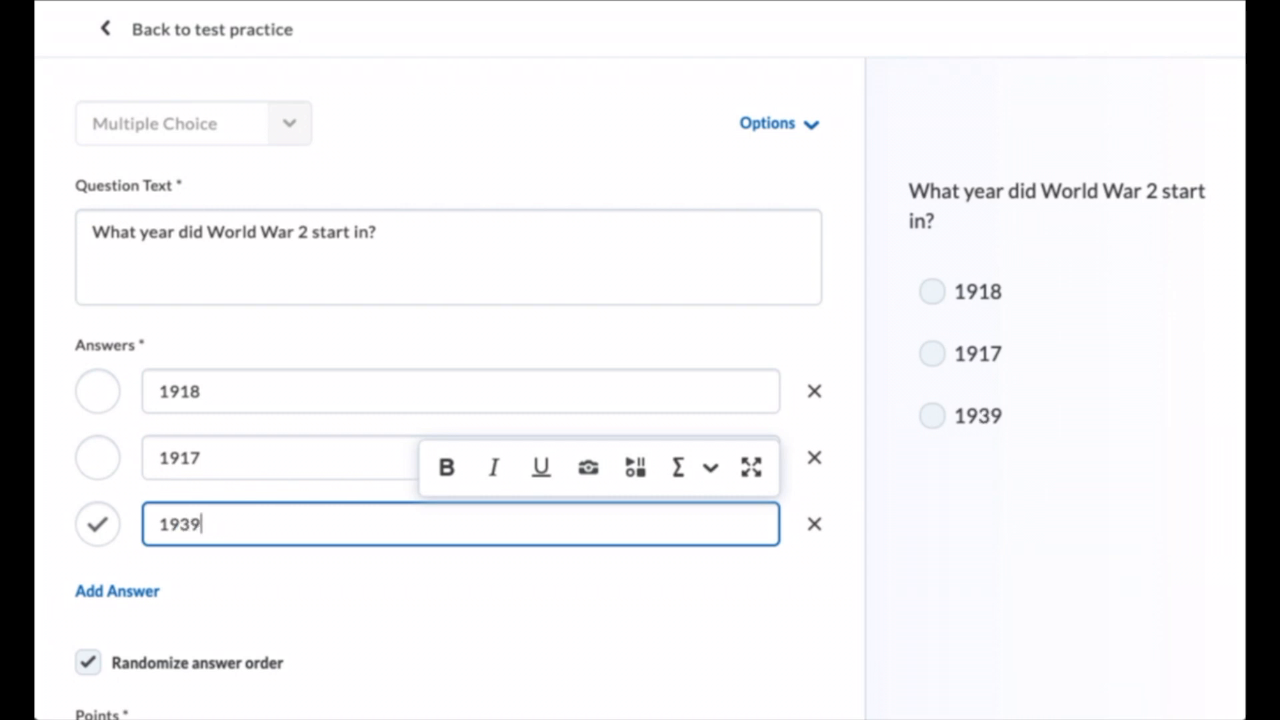
Try applying the question edit to the Question Library as well as the test practice quiz, and discard the changes.
scroll(220, 523, down, 3)
click(107, 696)
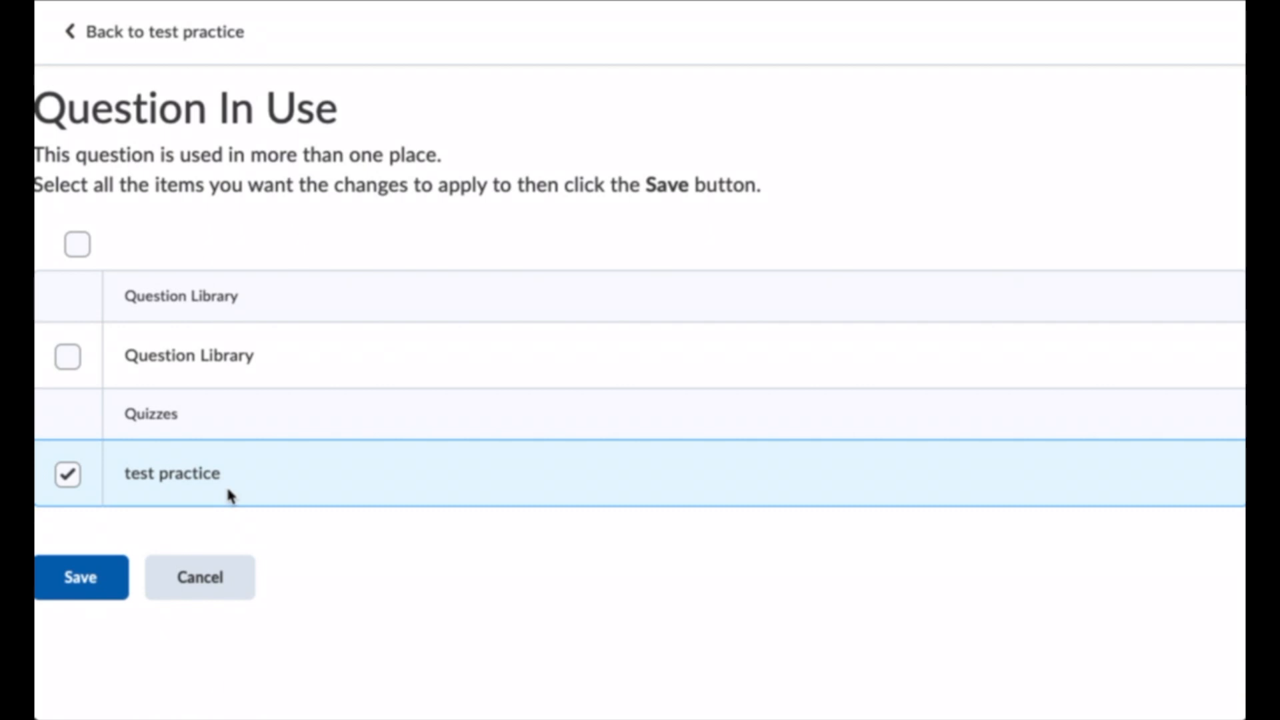
click(68, 357)
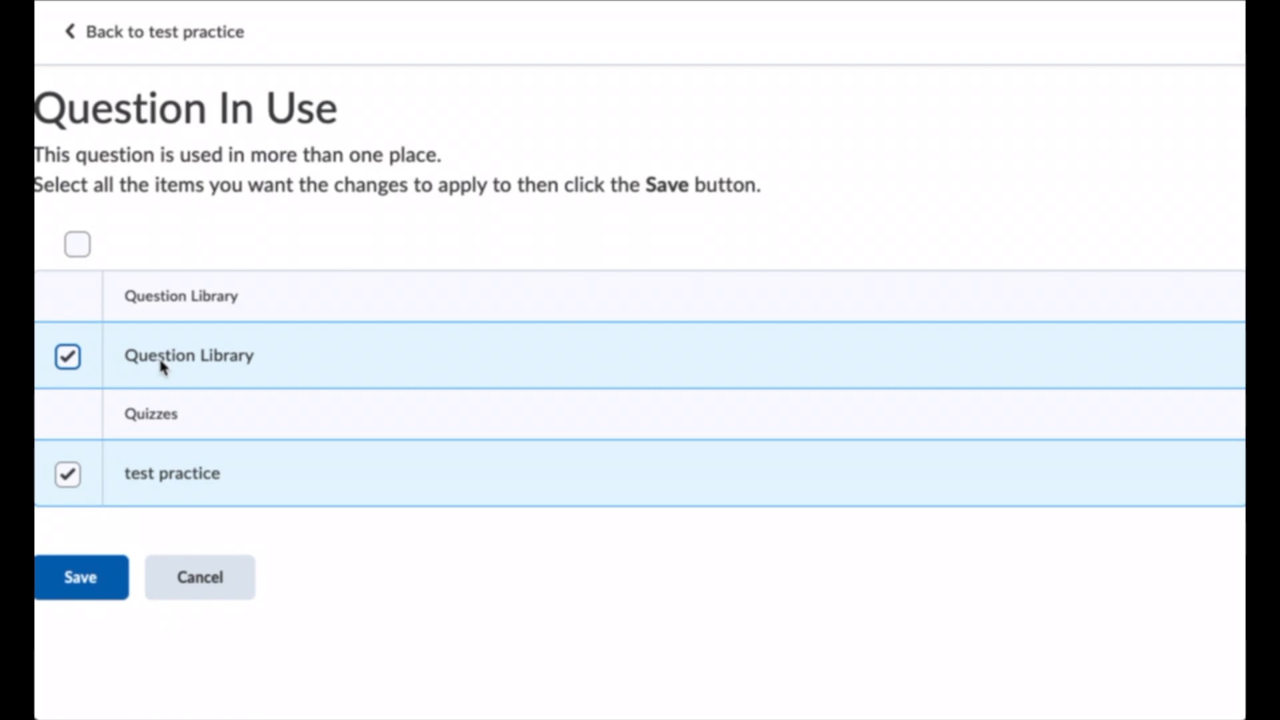
click(71, 380)
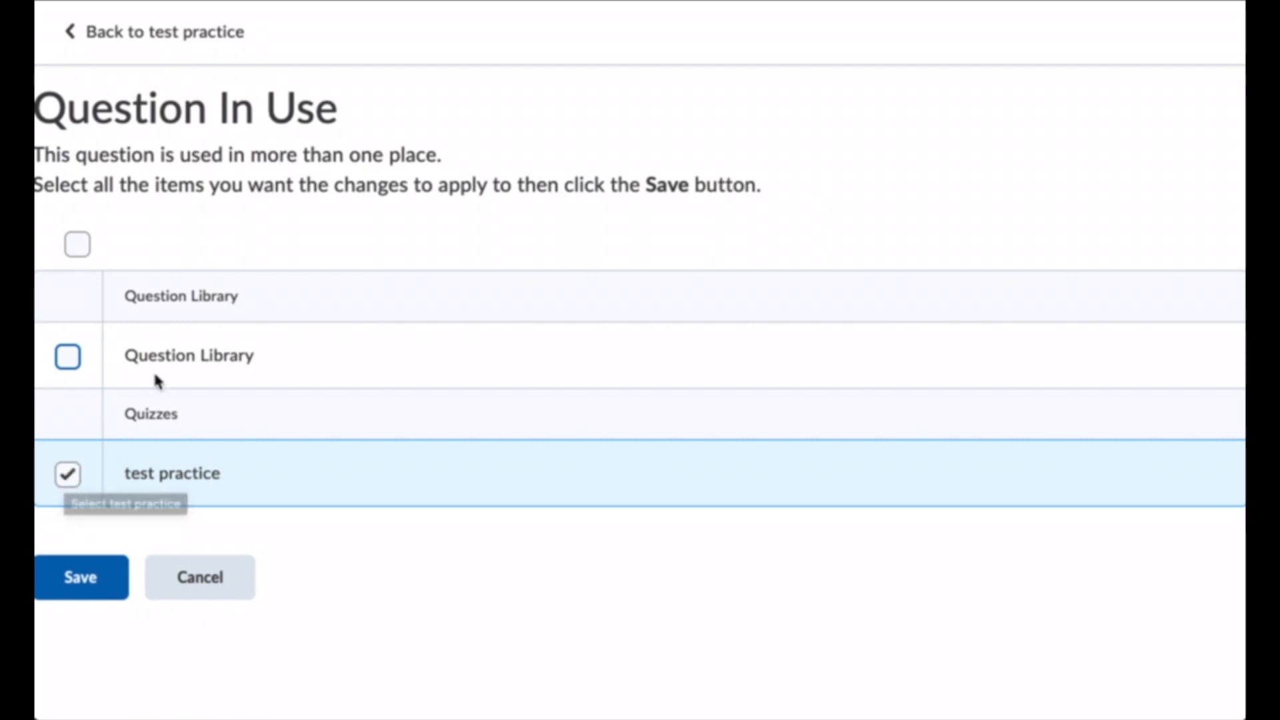
click(232, 595)
click(472, 415)
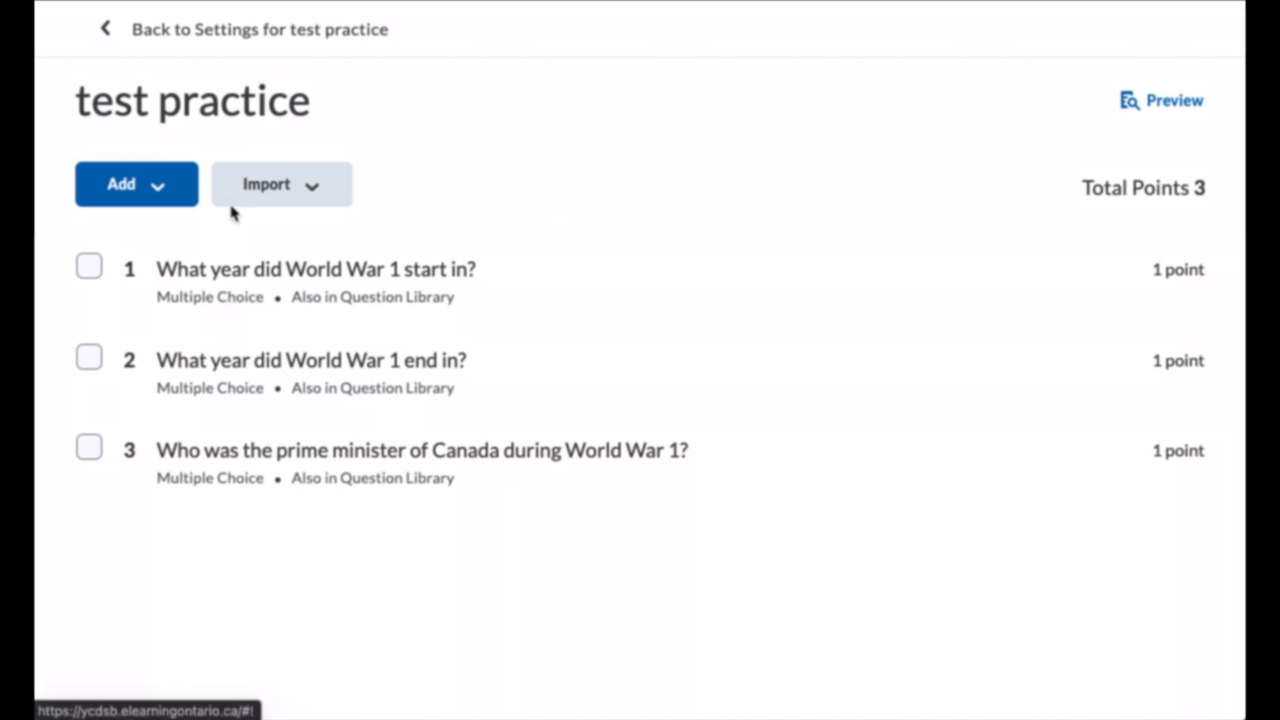
Add a section titled KNOWLEDGE to the test practice quiz and save it.
click(168, 193)
click(149, 320)
click(188, 158)
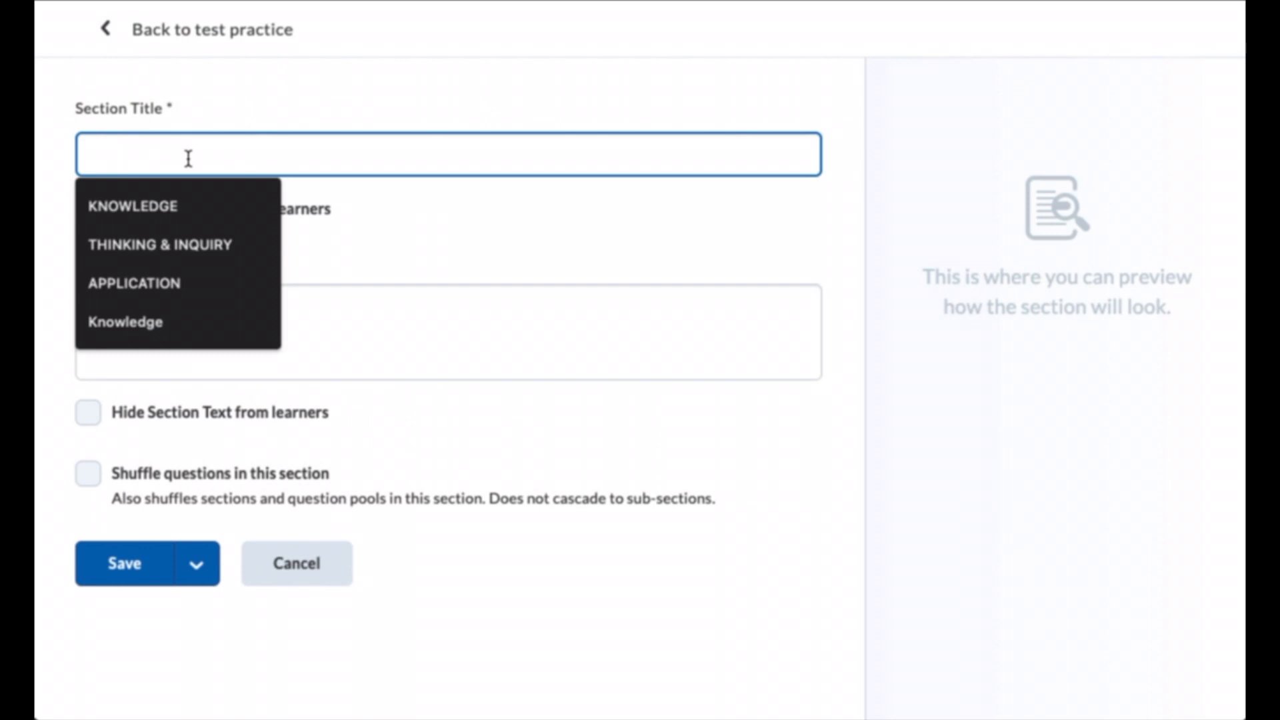
click(172, 204)
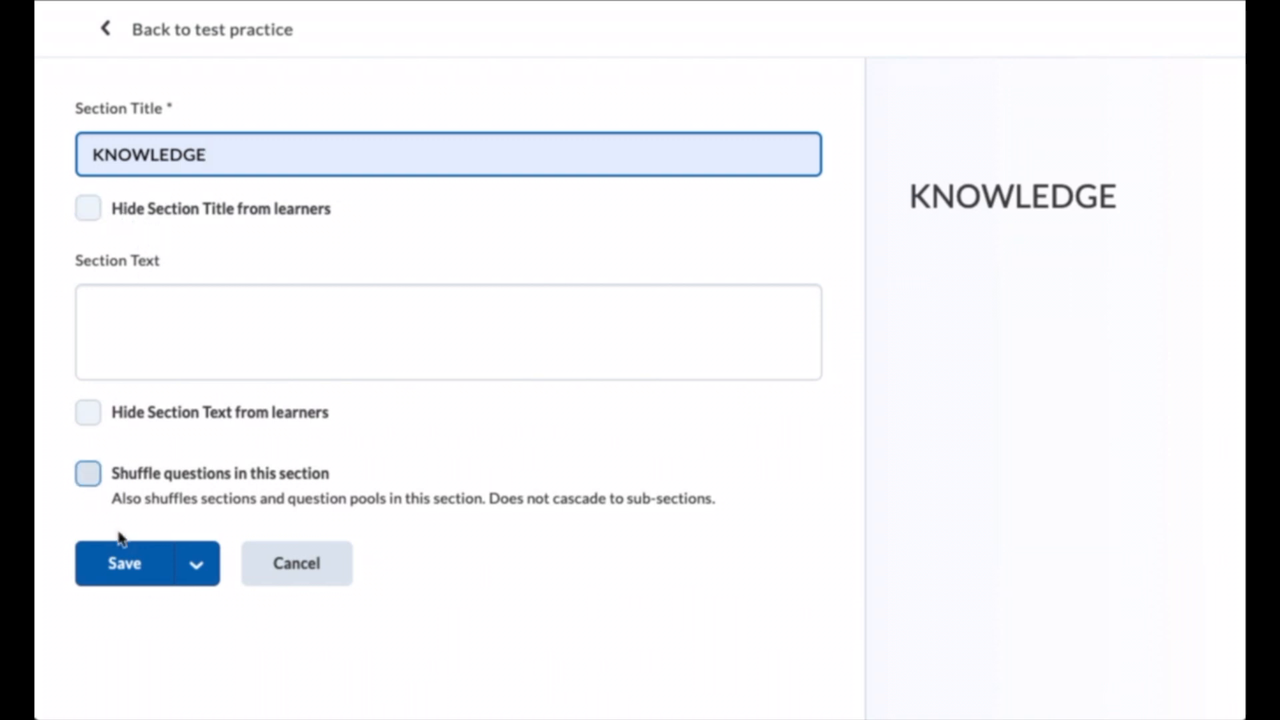
click(119, 567)
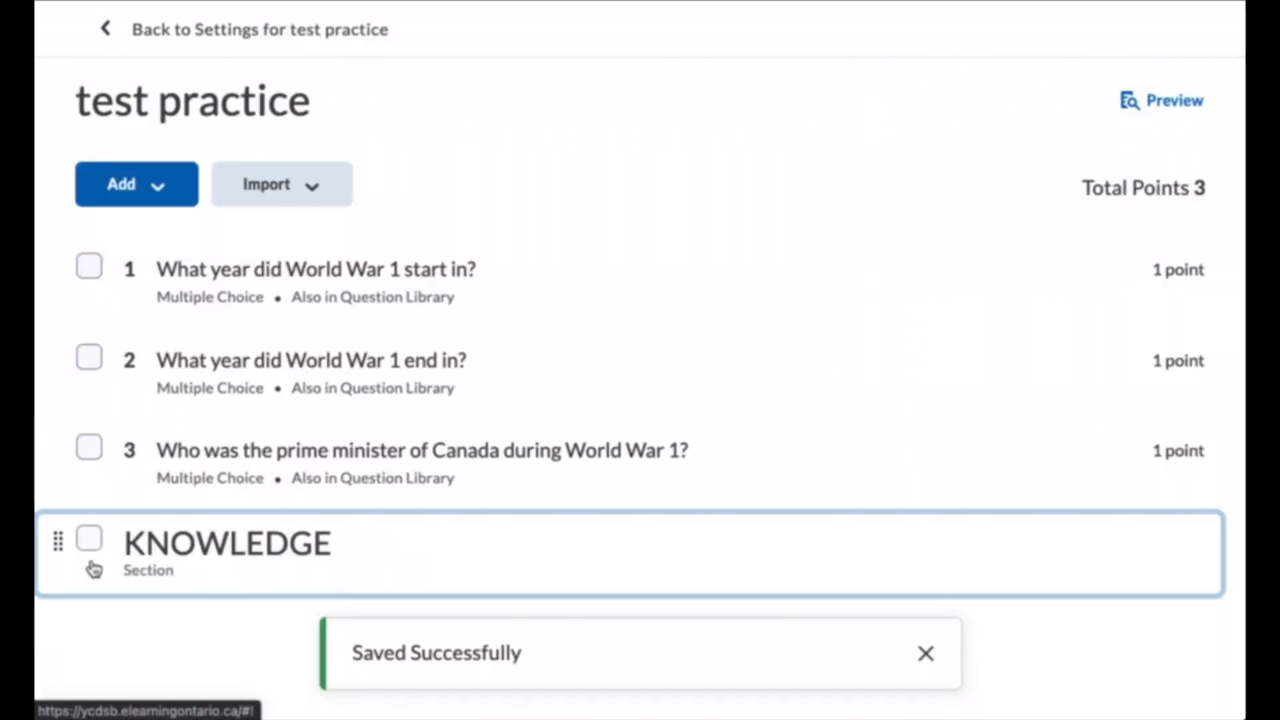
Move the KNOWLEDGE section above the questions and nest all three World War 1 questions inside it in their current order.
drag(62, 539, 101, 252)
drag(53, 362, 188, 312)
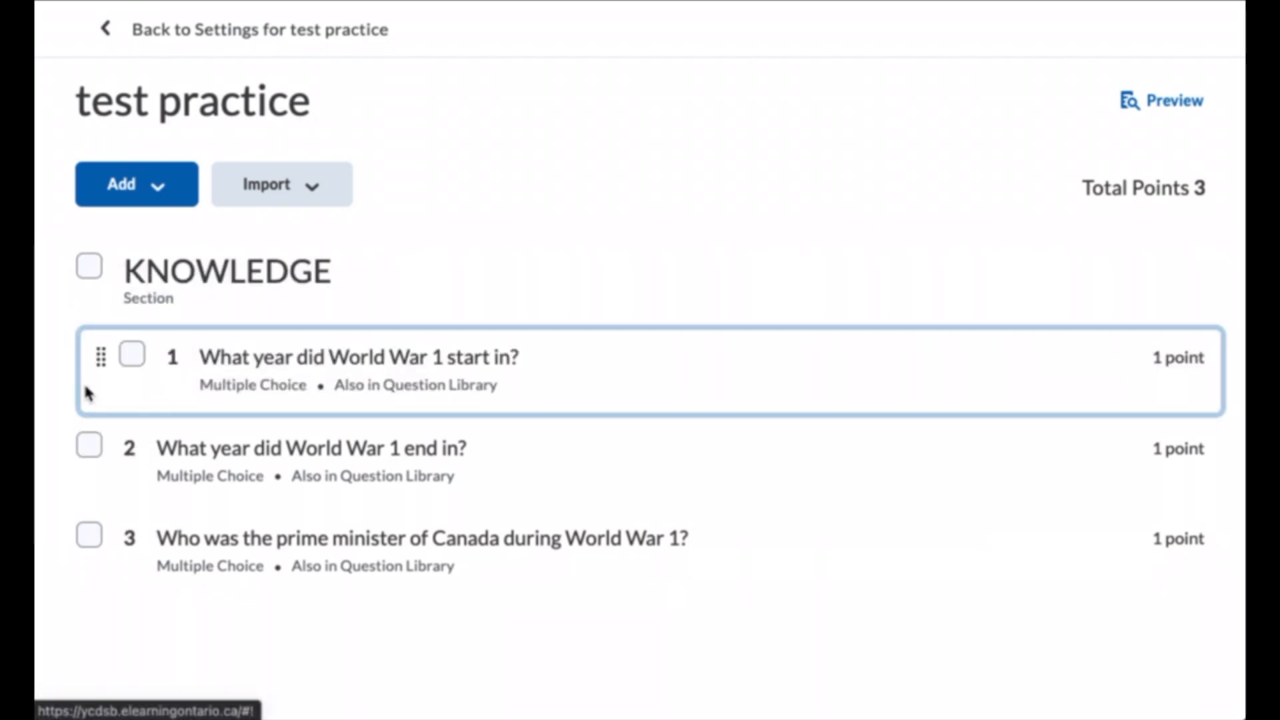
drag(58, 447, 213, 403)
drag(57, 534, 220, 531)
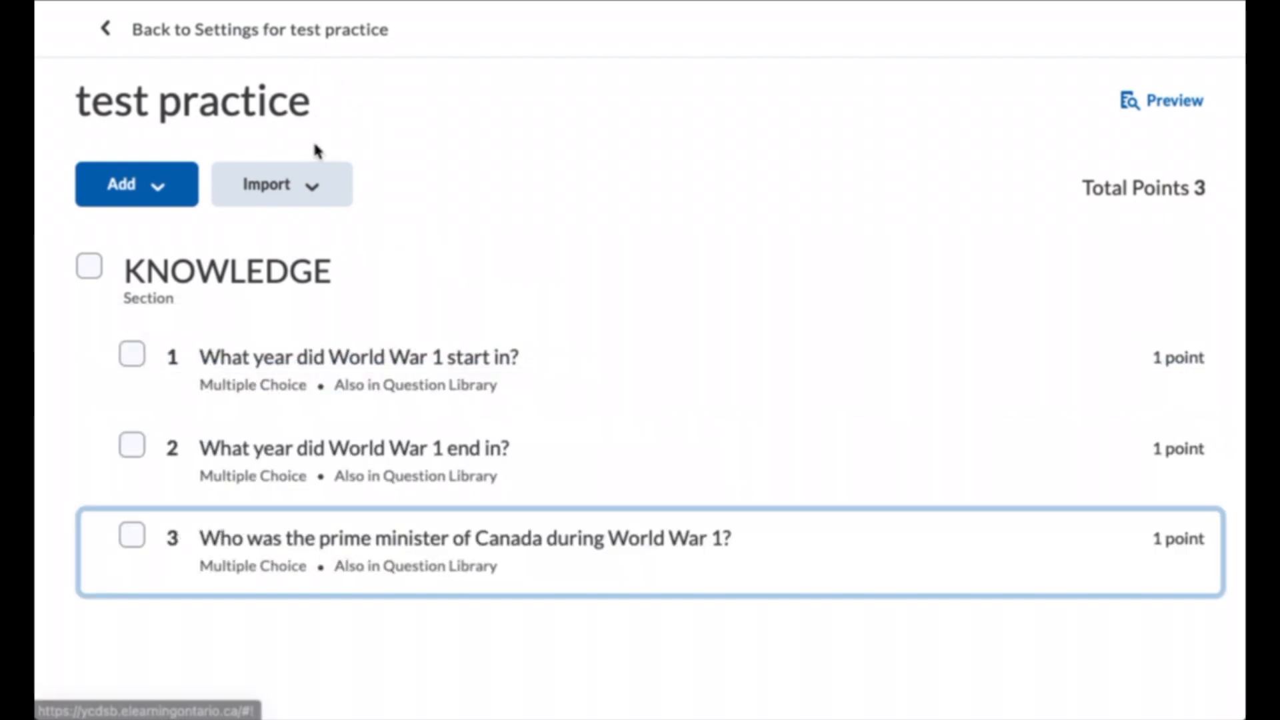
Examine the source collections from which existing quiz questions can be imported in the Question Library browser.
click(323, 188)
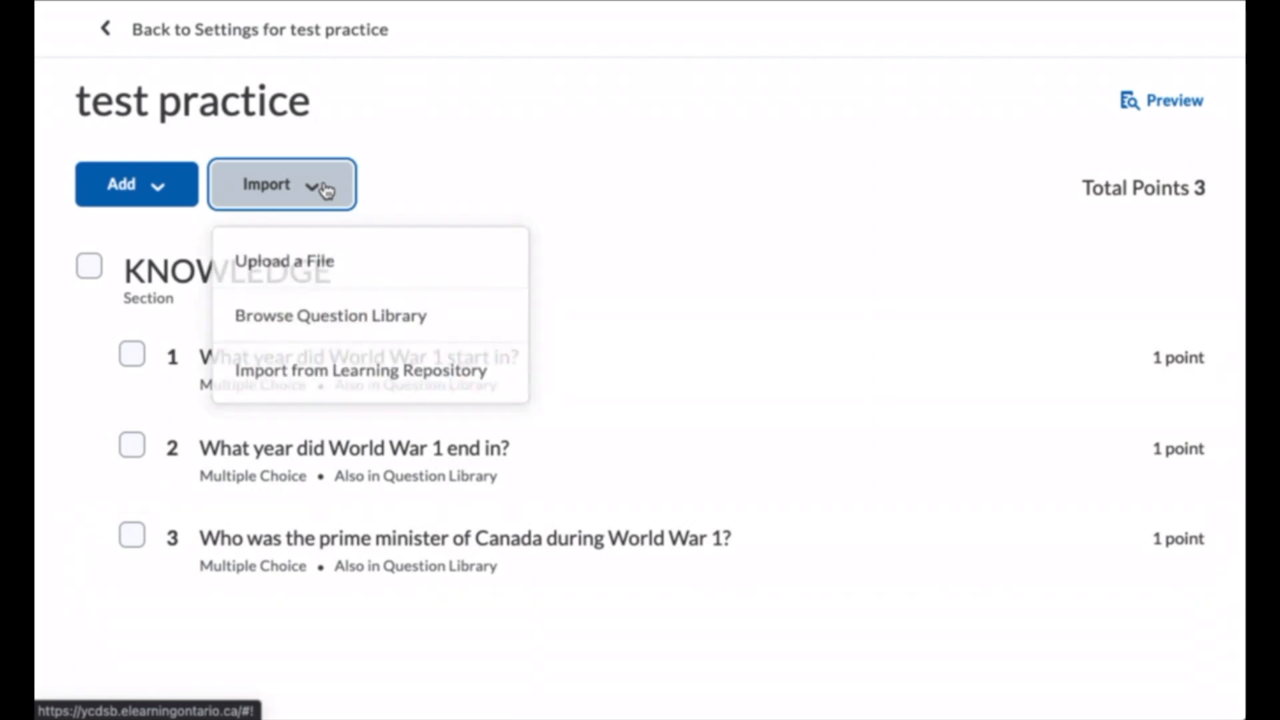
click(338, 330)
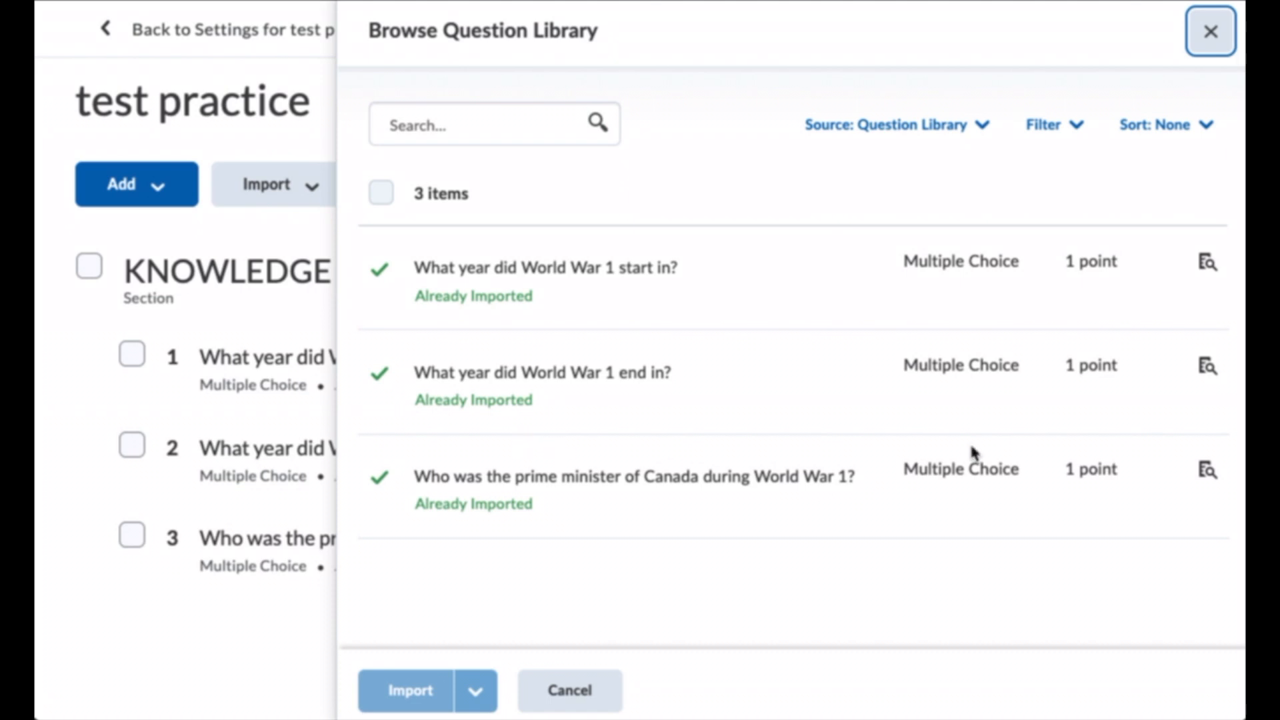
click(983, 128)
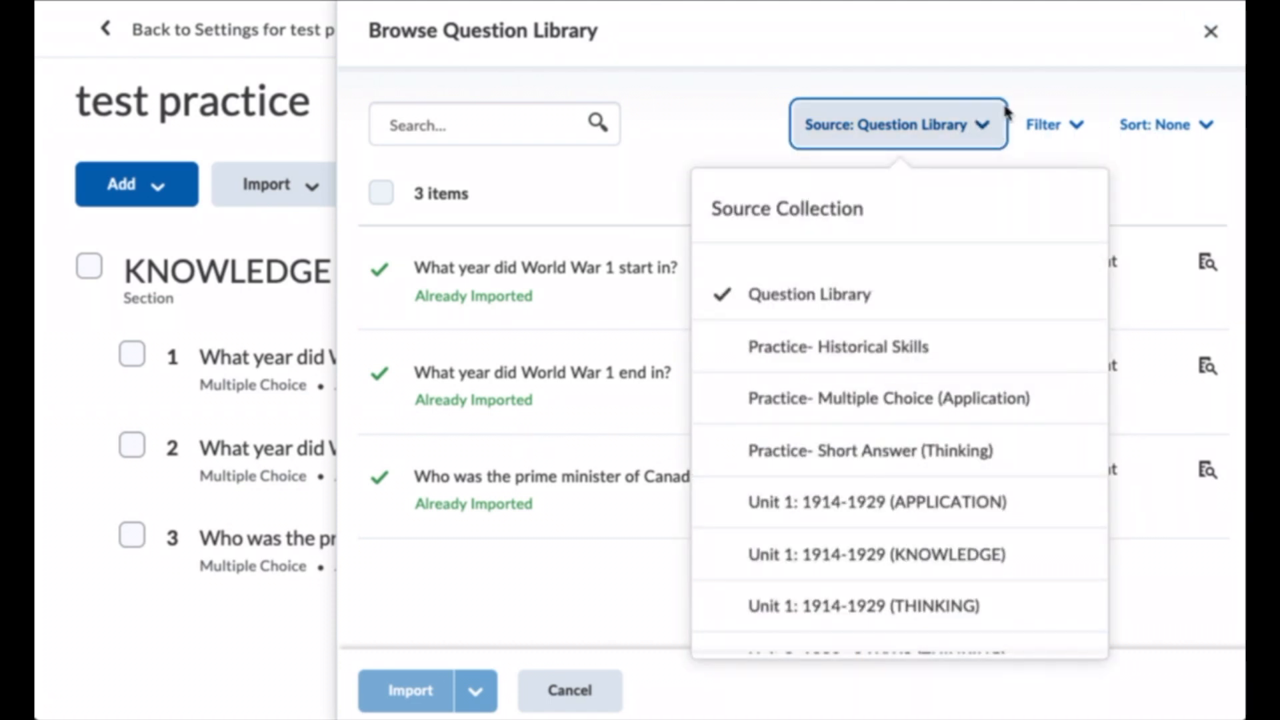
scroll(967, 494, down, 2)
scroll(974, 573, down, 2)
scroll(975, 577, up, 3)
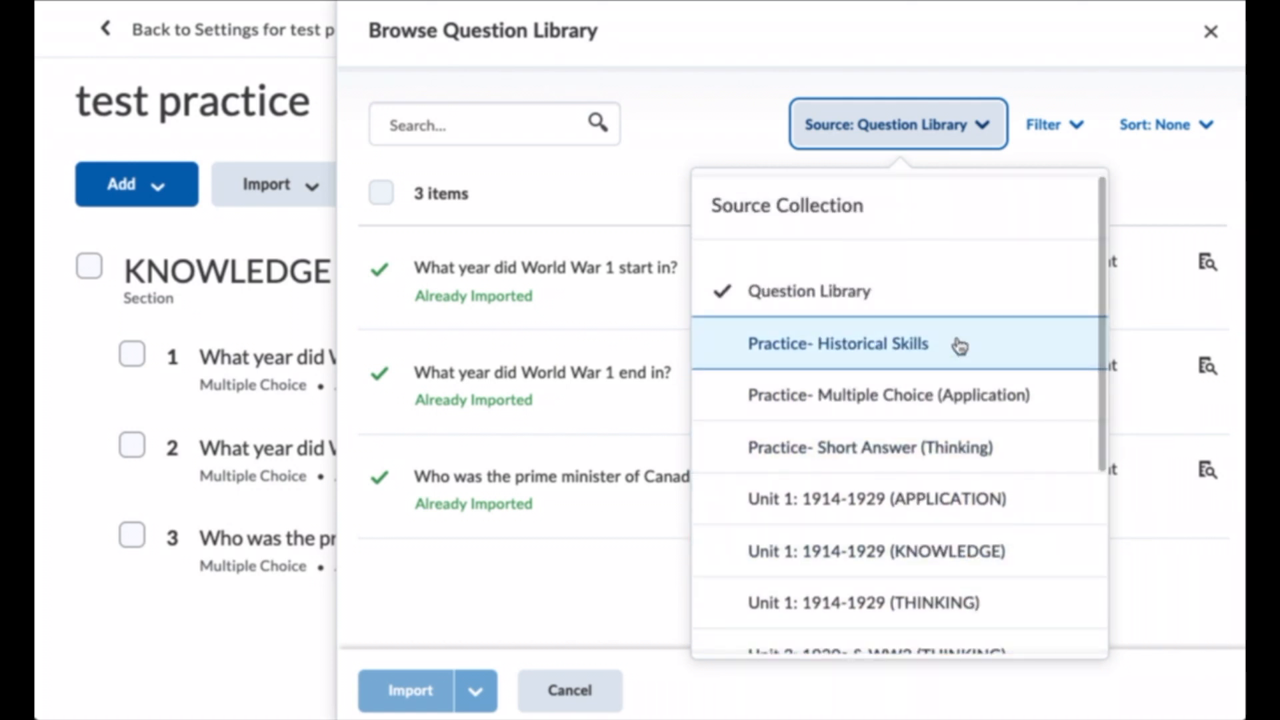
scroll(949, 580, down, 2)
scroll(950, 586, down, 1)
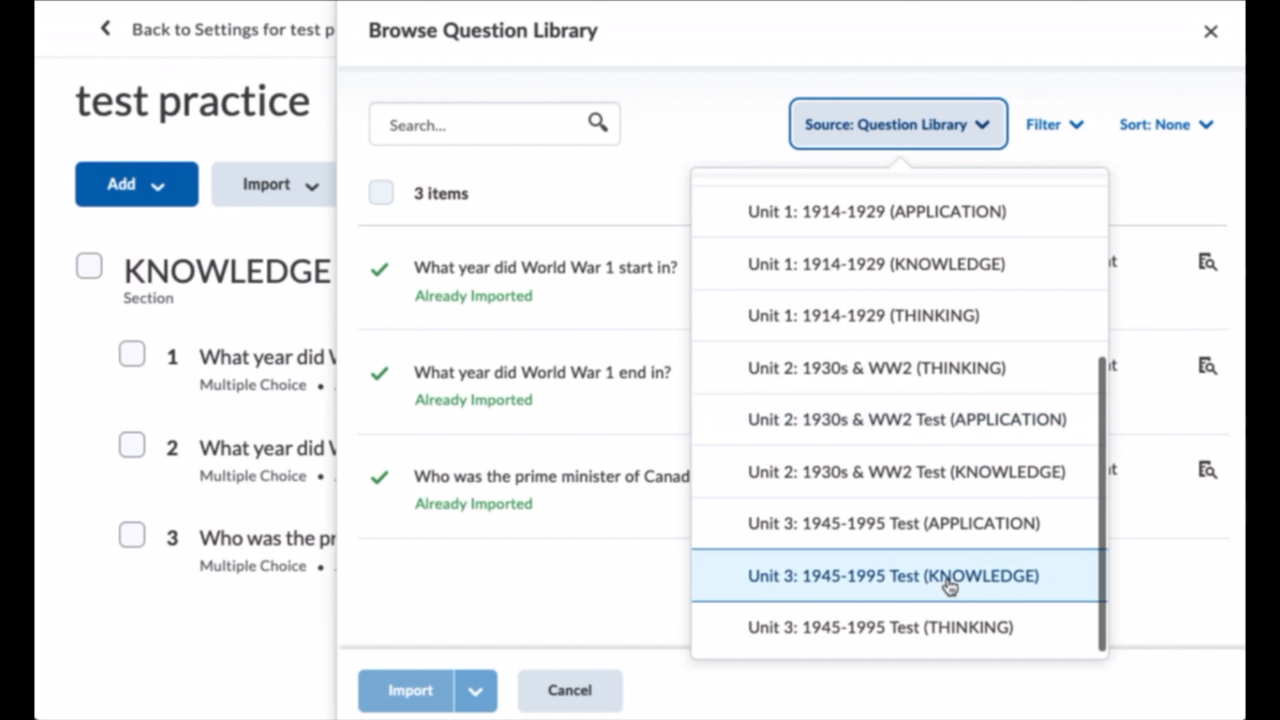
scroll(949, 573, up, 5)
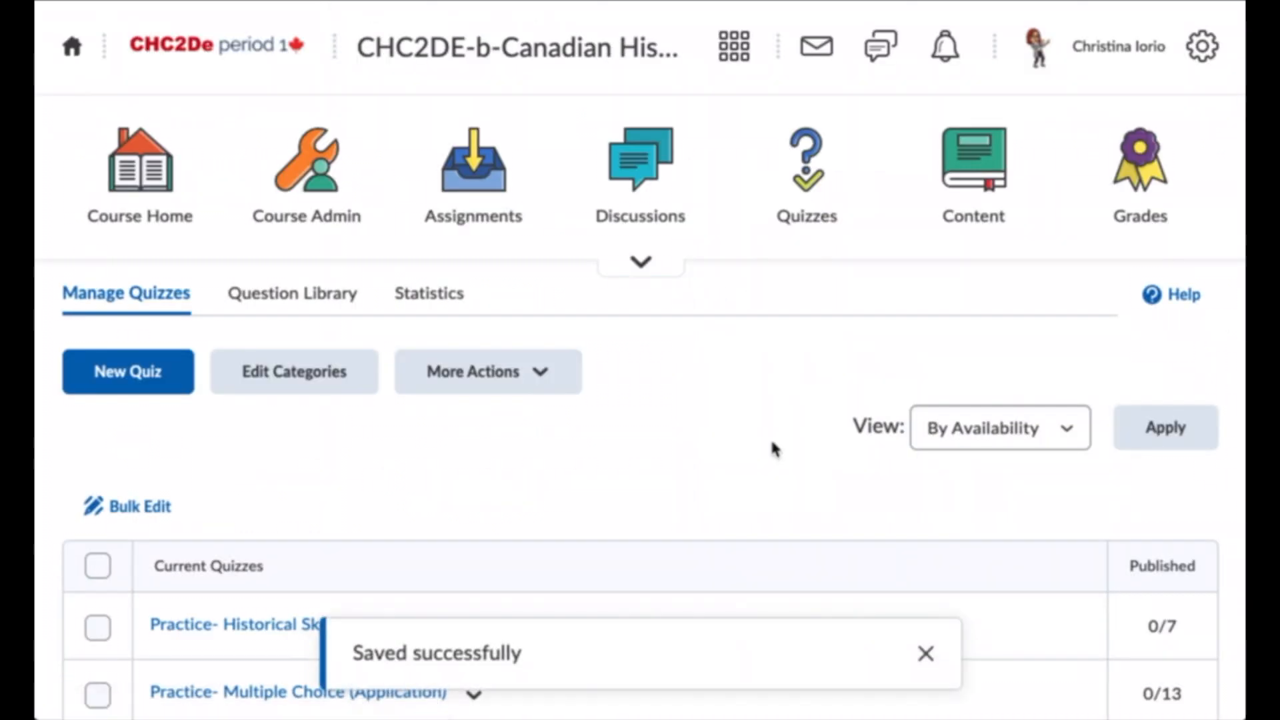
Edit the test practice quiz to show 1 question per page, and save and close it.
scroll(770, 438, down, 4)
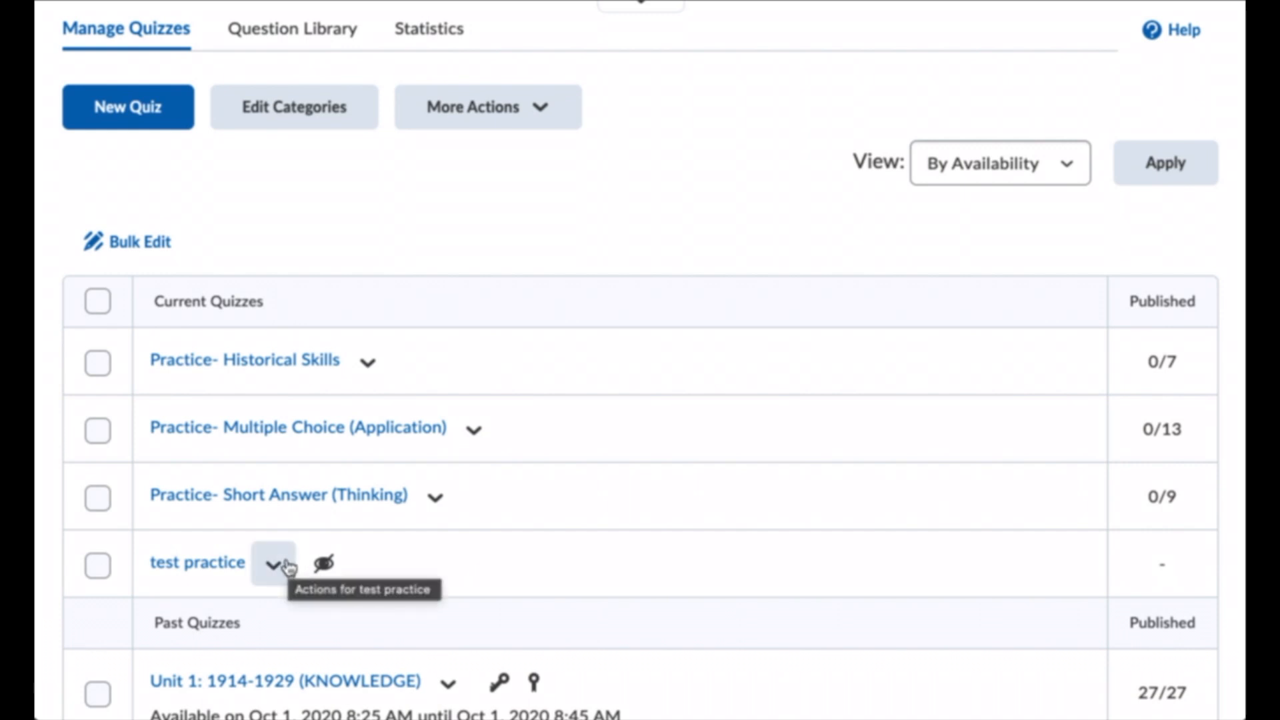
scroll(278, 570, up, 1)
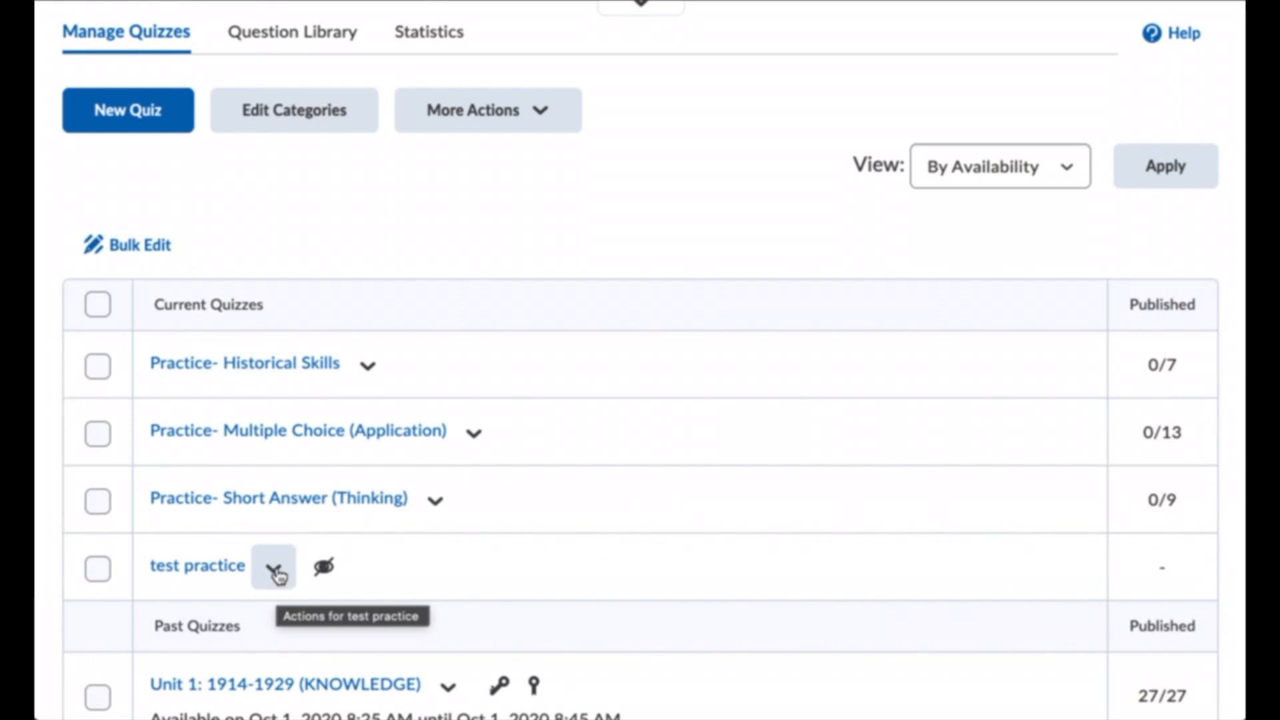
click(274, 571)
click(309, 83)
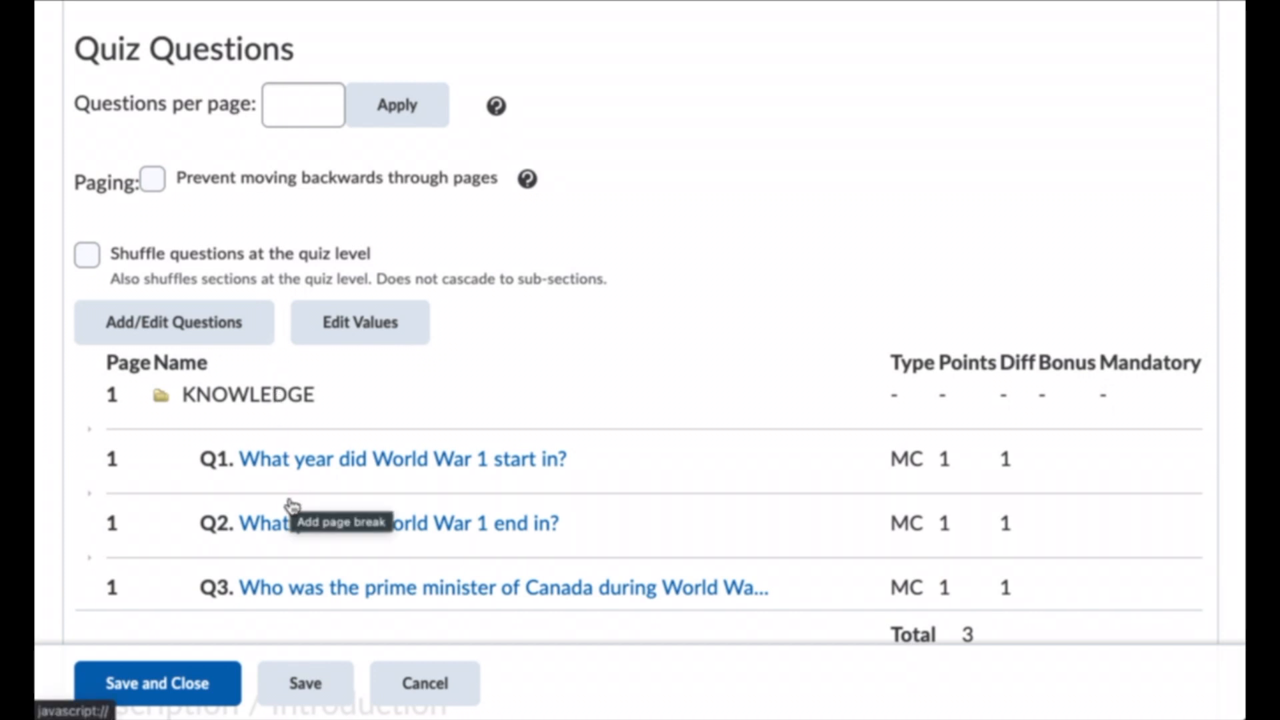
click(306, 101)
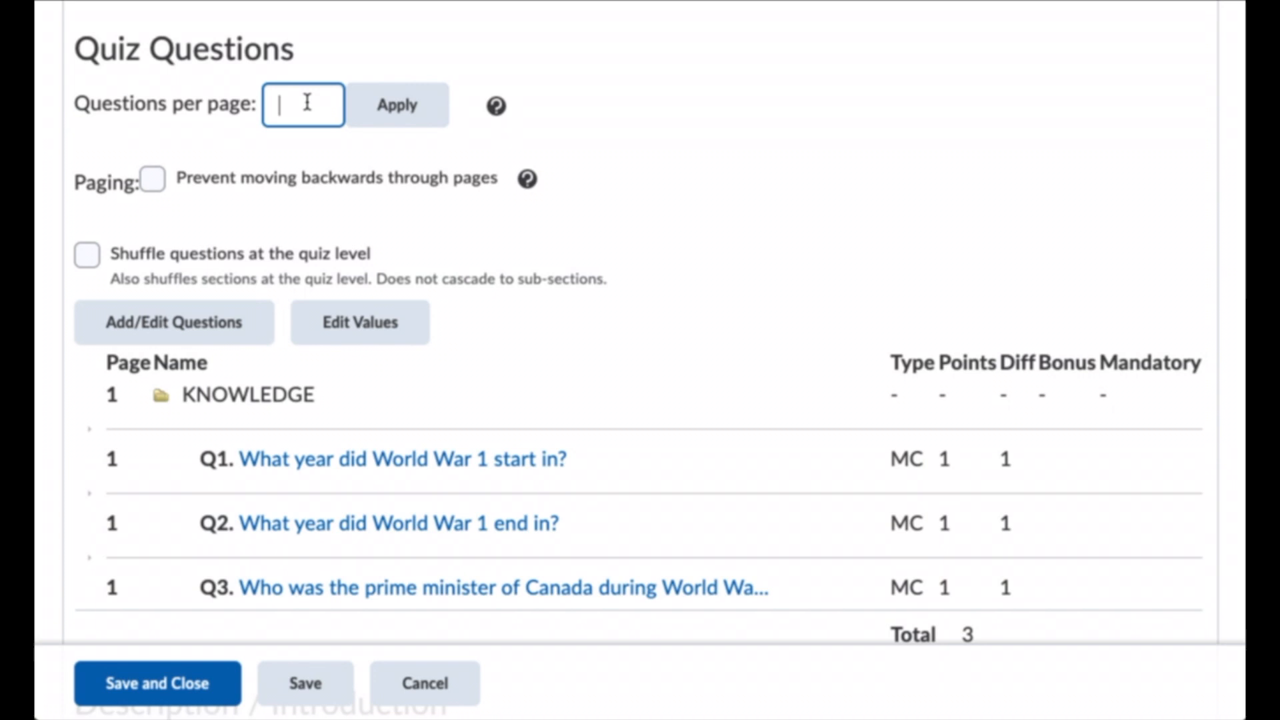
text(1)
click(404, 124)
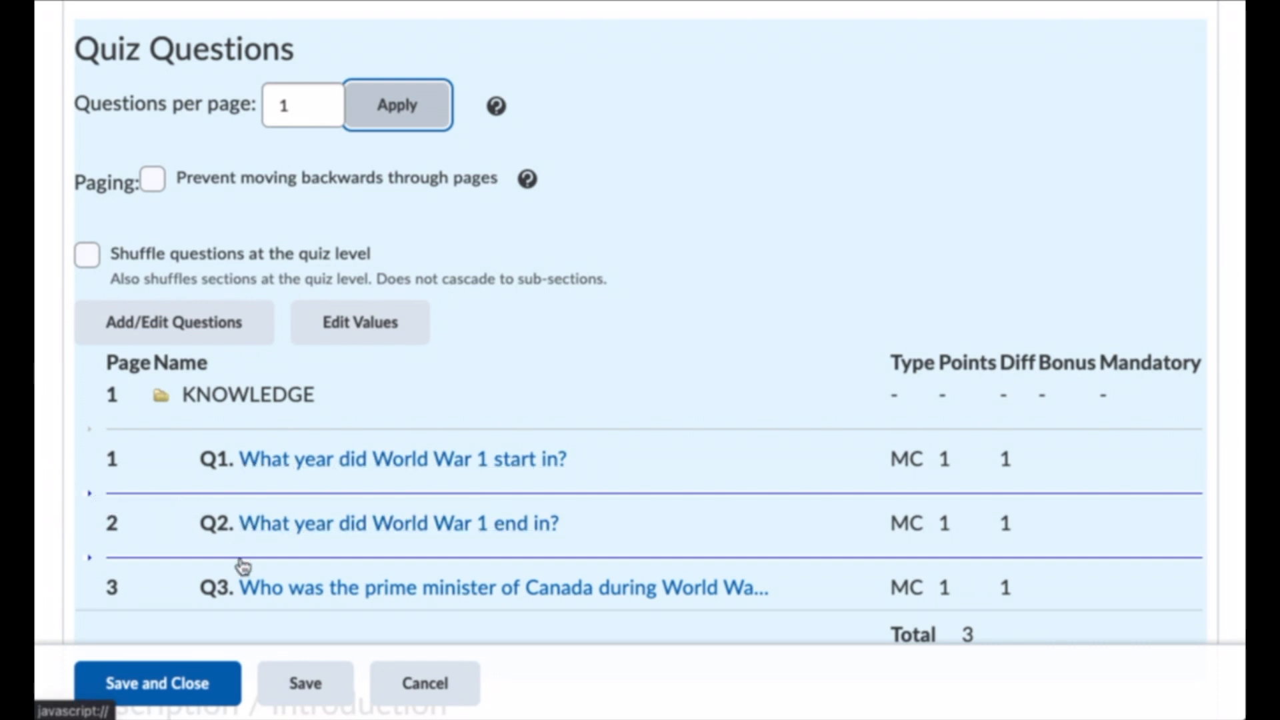
click(192, 697)
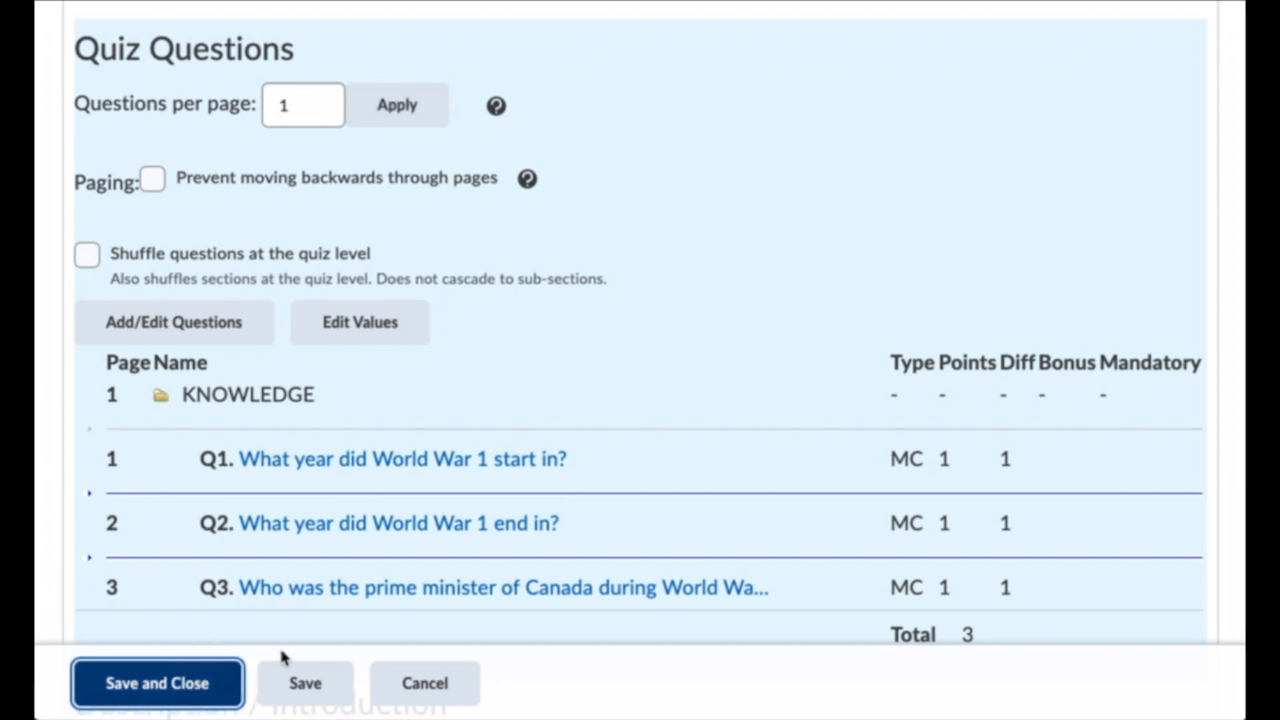
Open a preview of the test practice quiz and look over its first page.
click(272, 524)
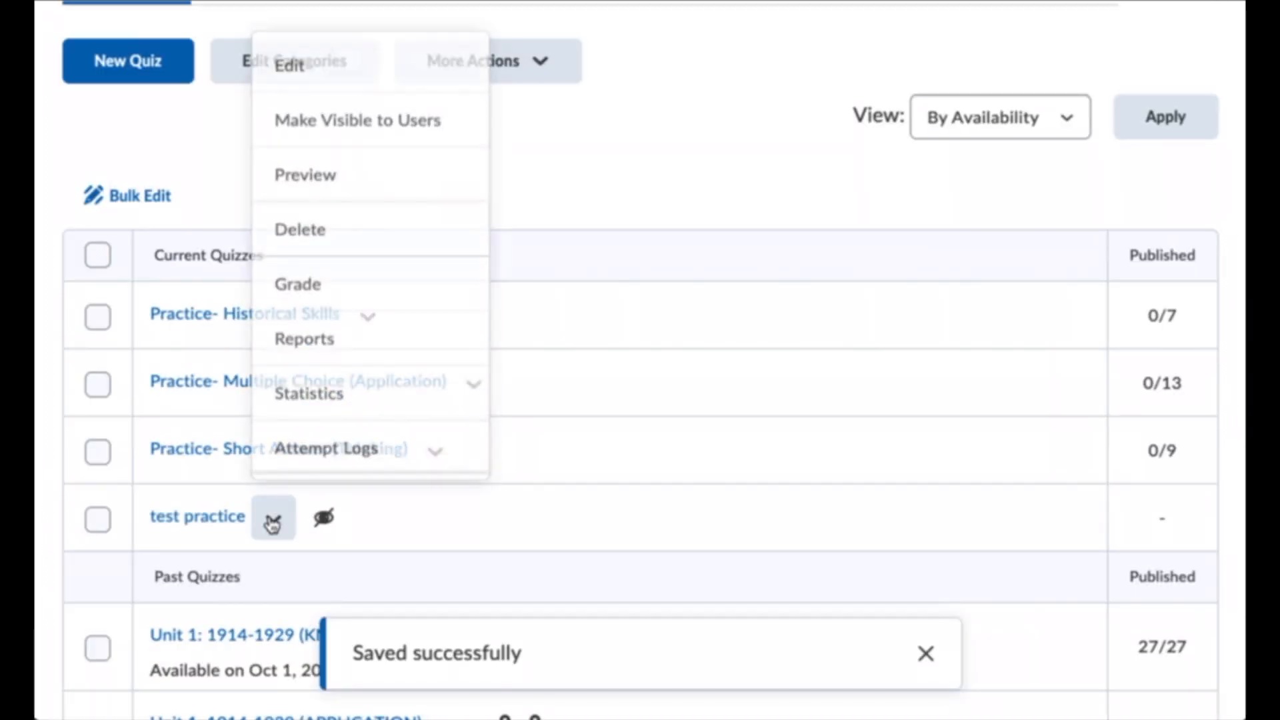
click(323, 174)
click(94, 693)
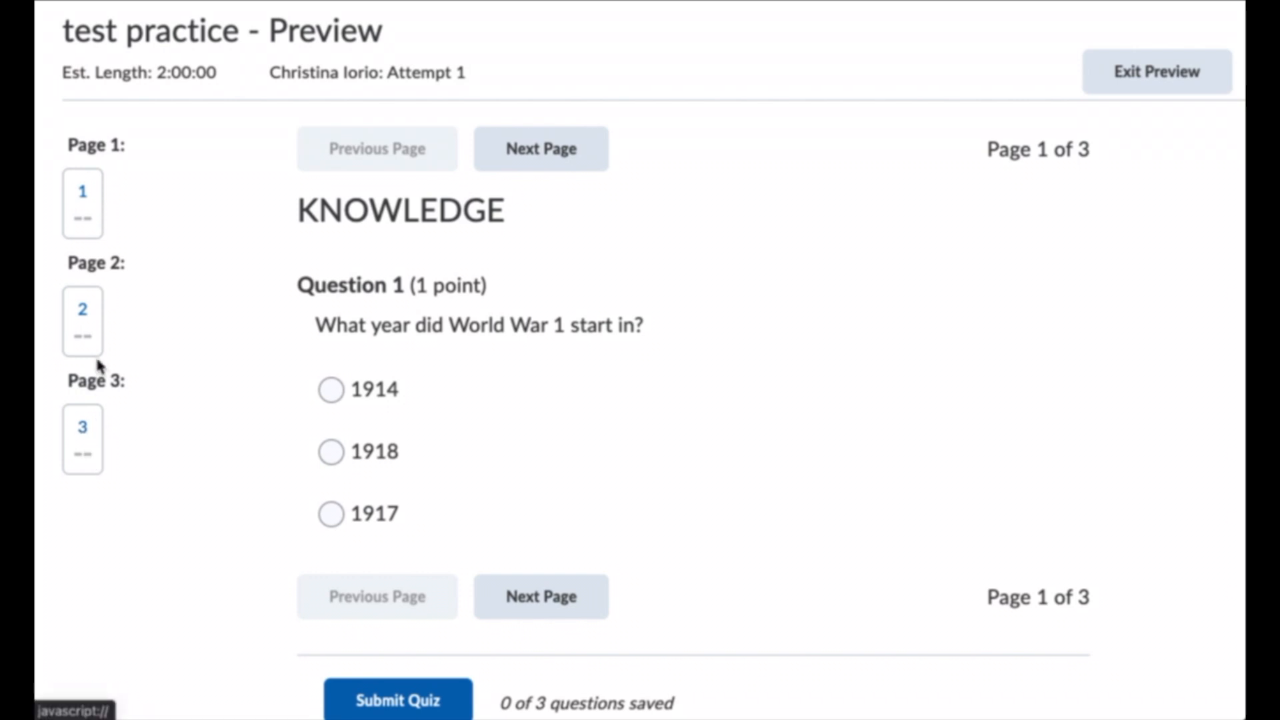
scroll(530, 501, down, 1)
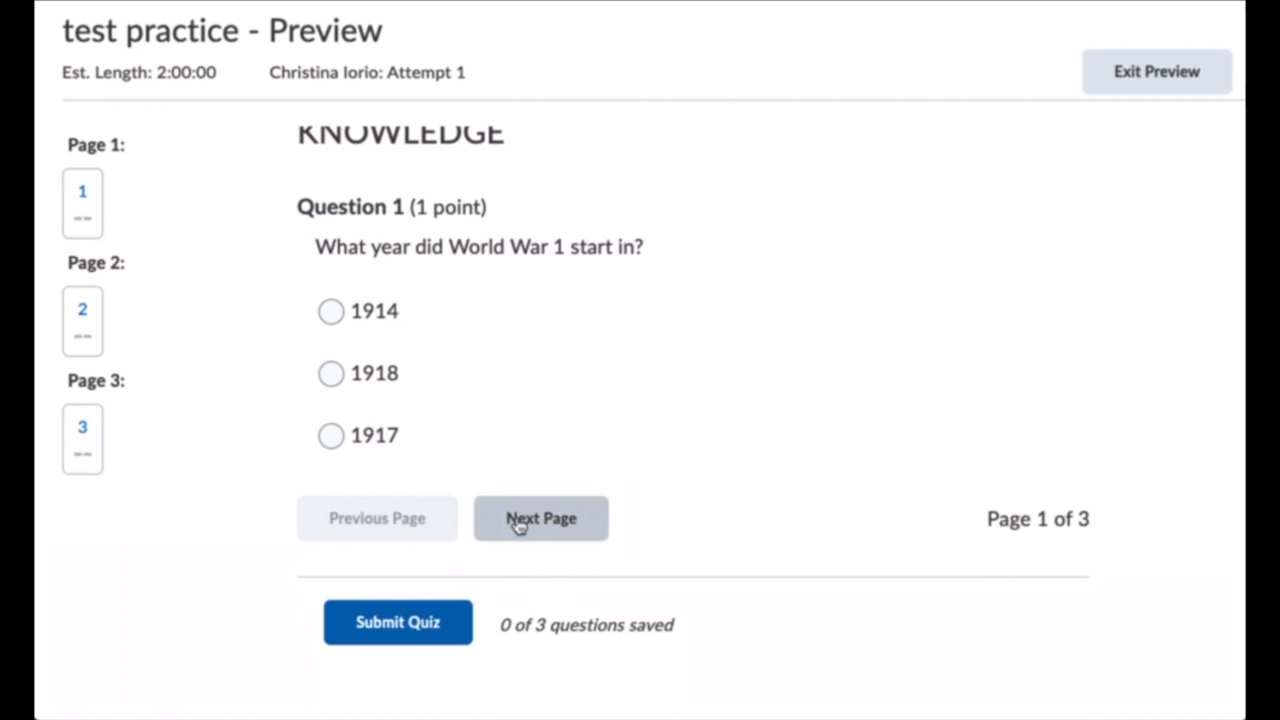
scroll(360, 398, up, 1)
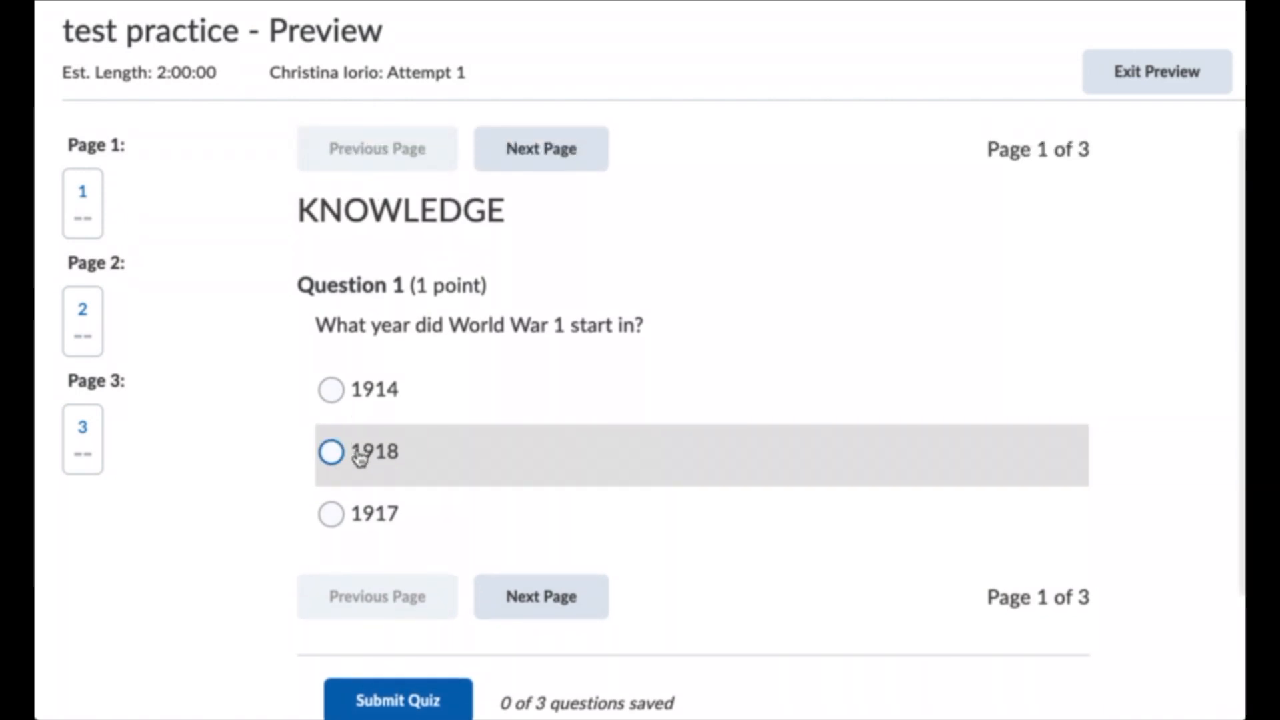
Answer question 1 with 1914, go to page 2 and back to page 1, and exit the preview.
click(360, 396)
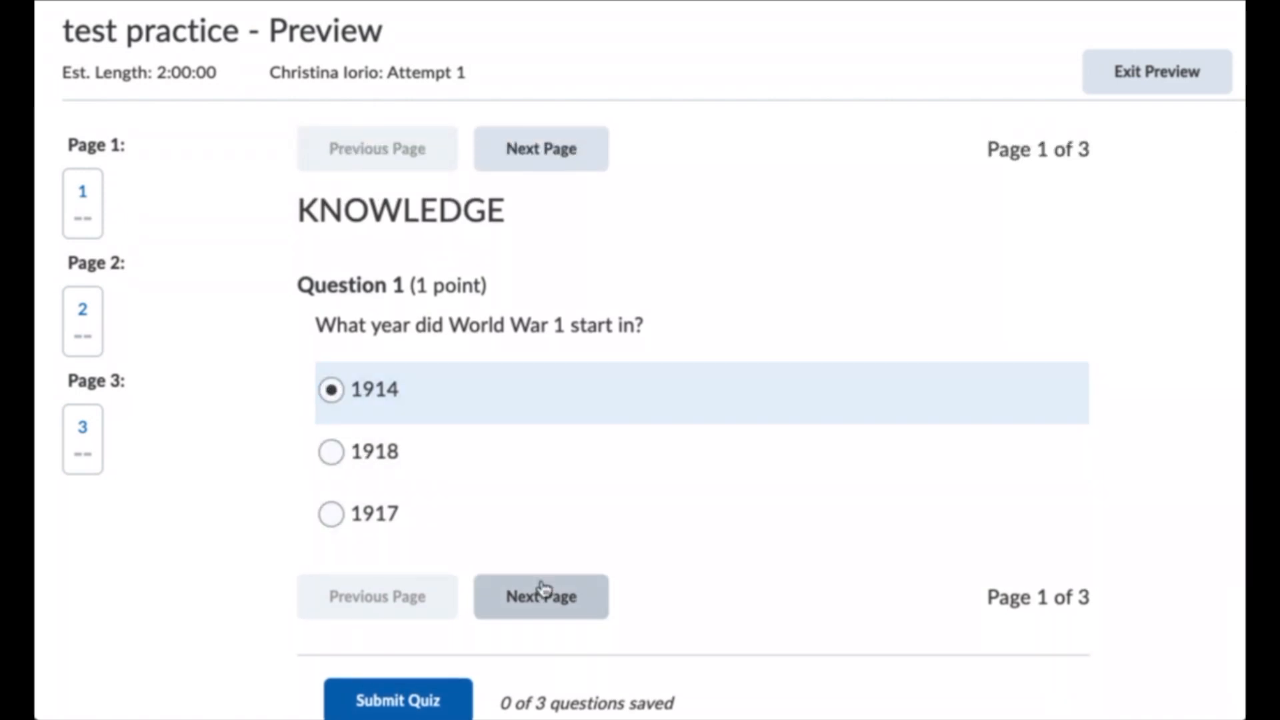
click(542, 600)
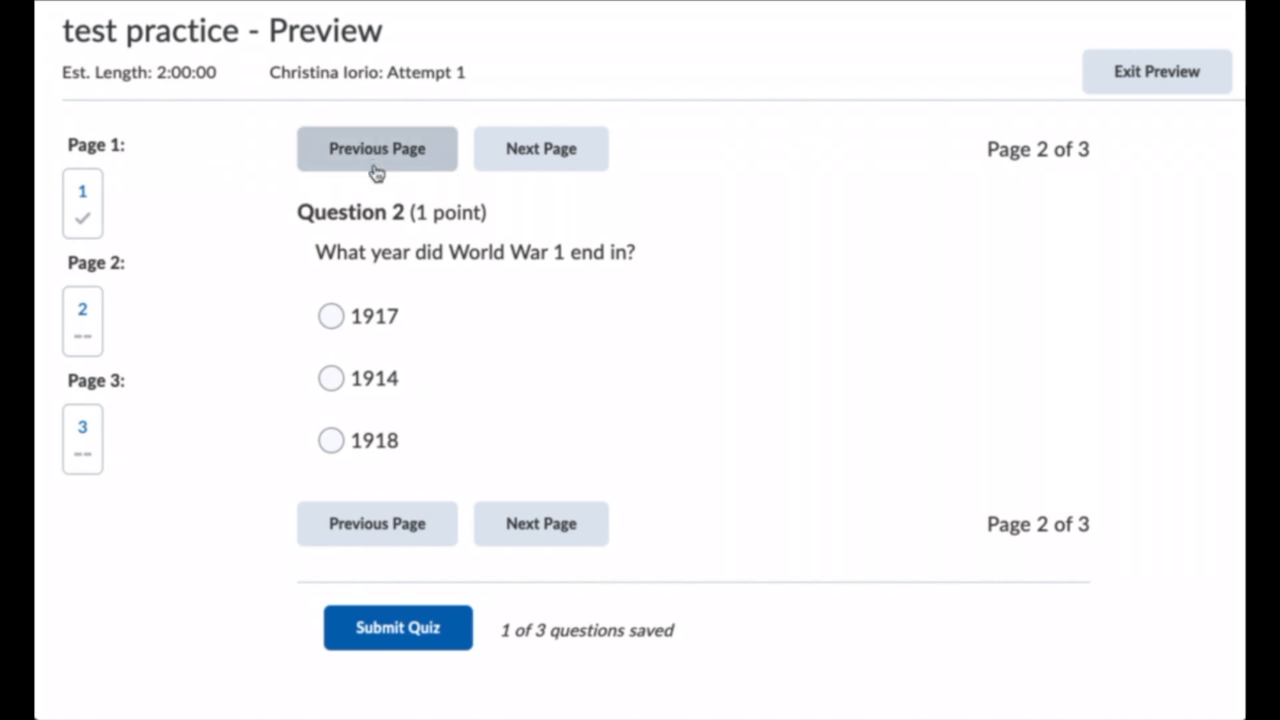
click(350, 163)
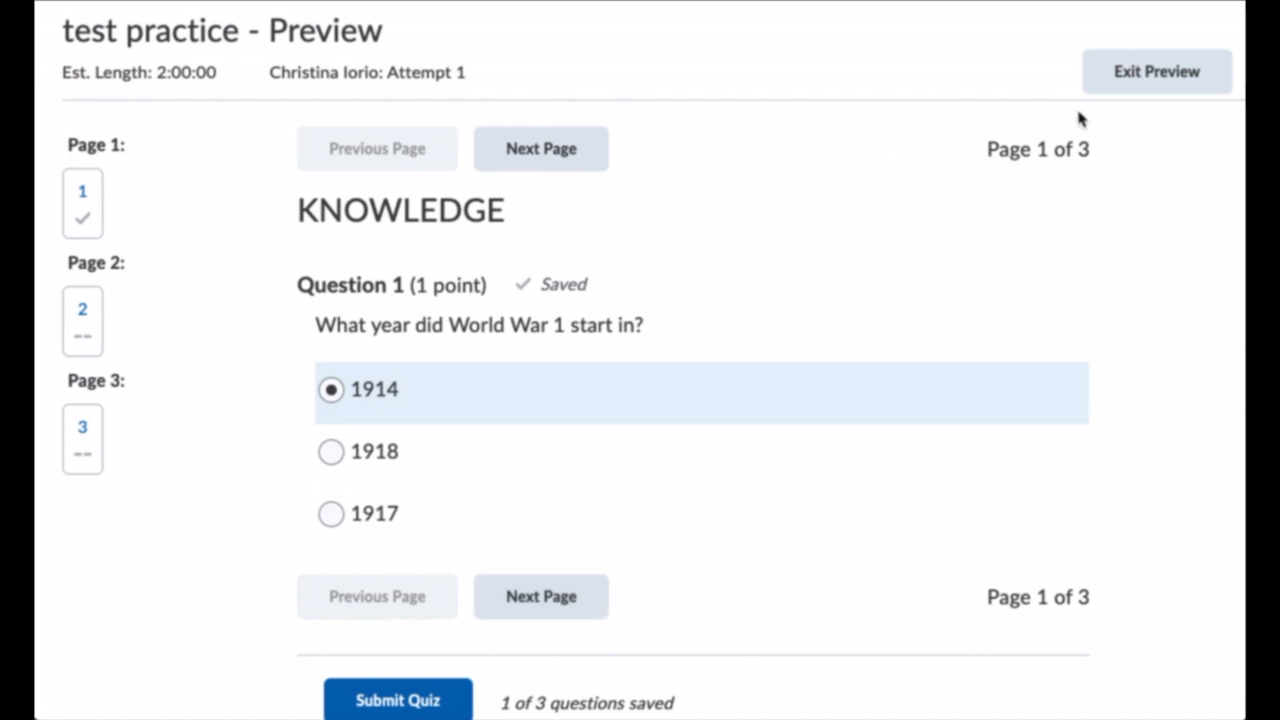
click(1107, 74)
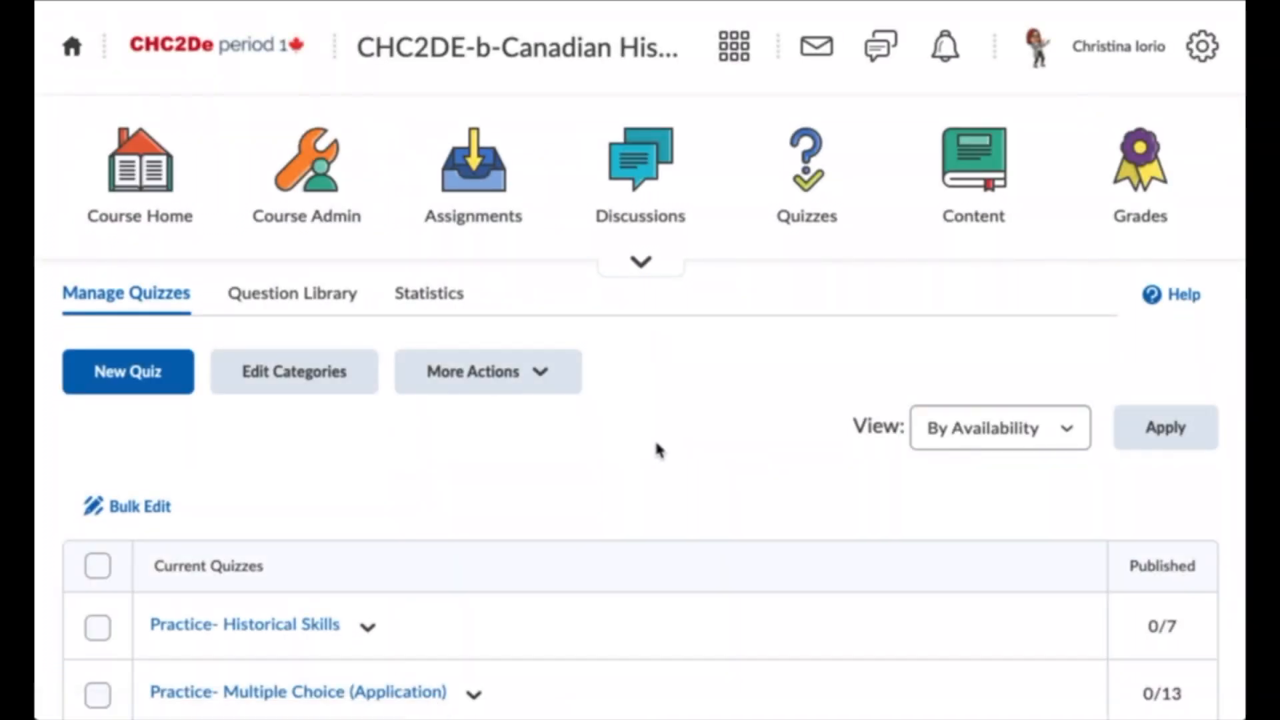
Edit the test practice quiz, turn on question shuffling for the KNOWLEDGE section, and save the section.
scroll(659, 450, down, 5)
click(271, 461)
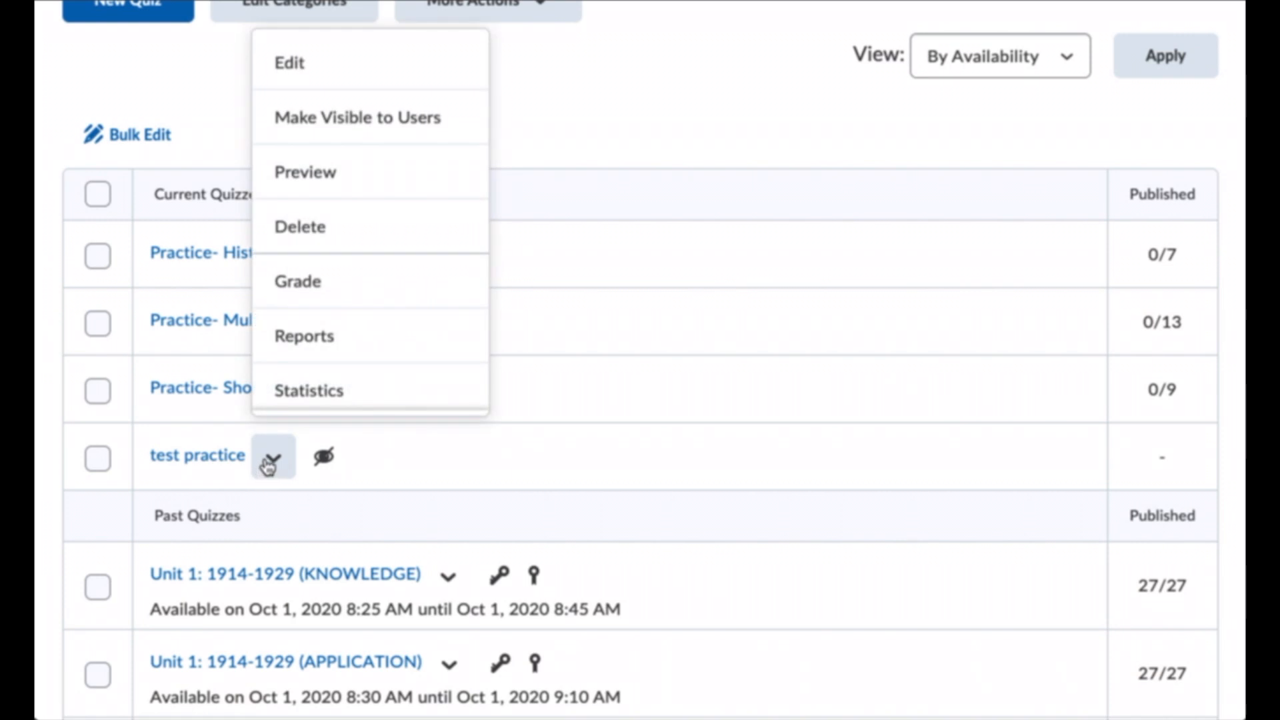
click(333, 68)
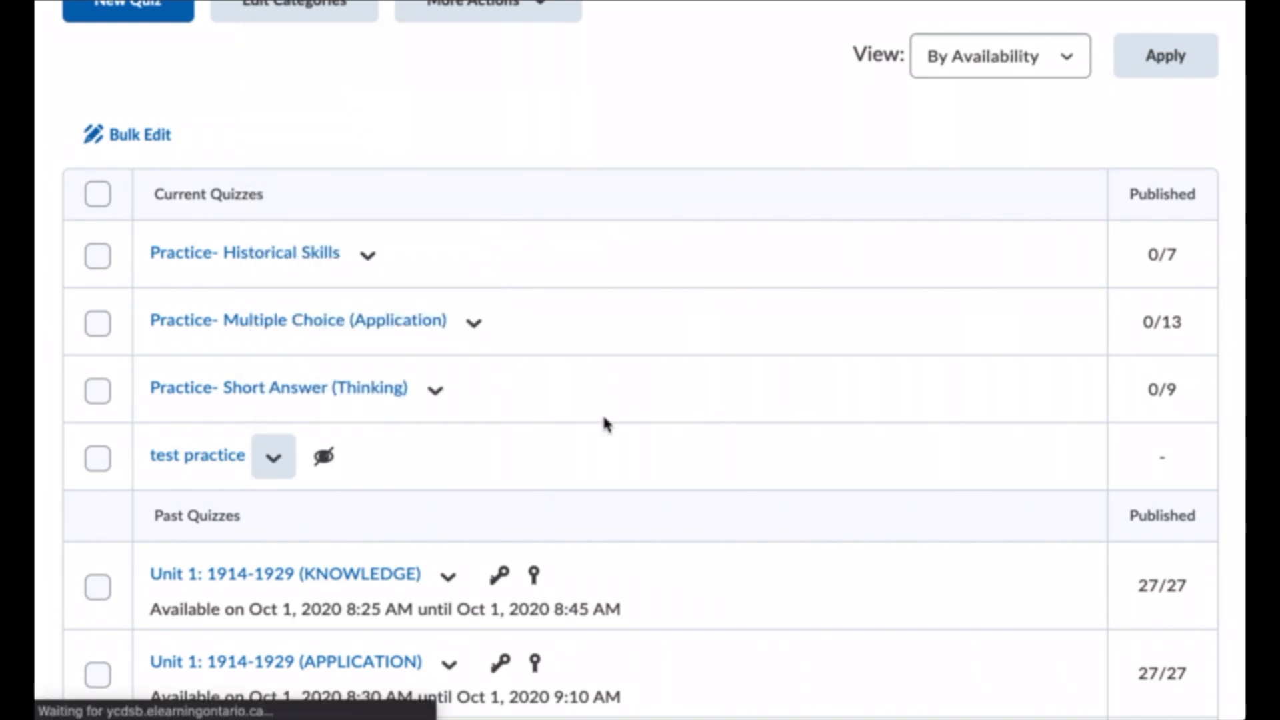
scroll(606, 423, down, 8)
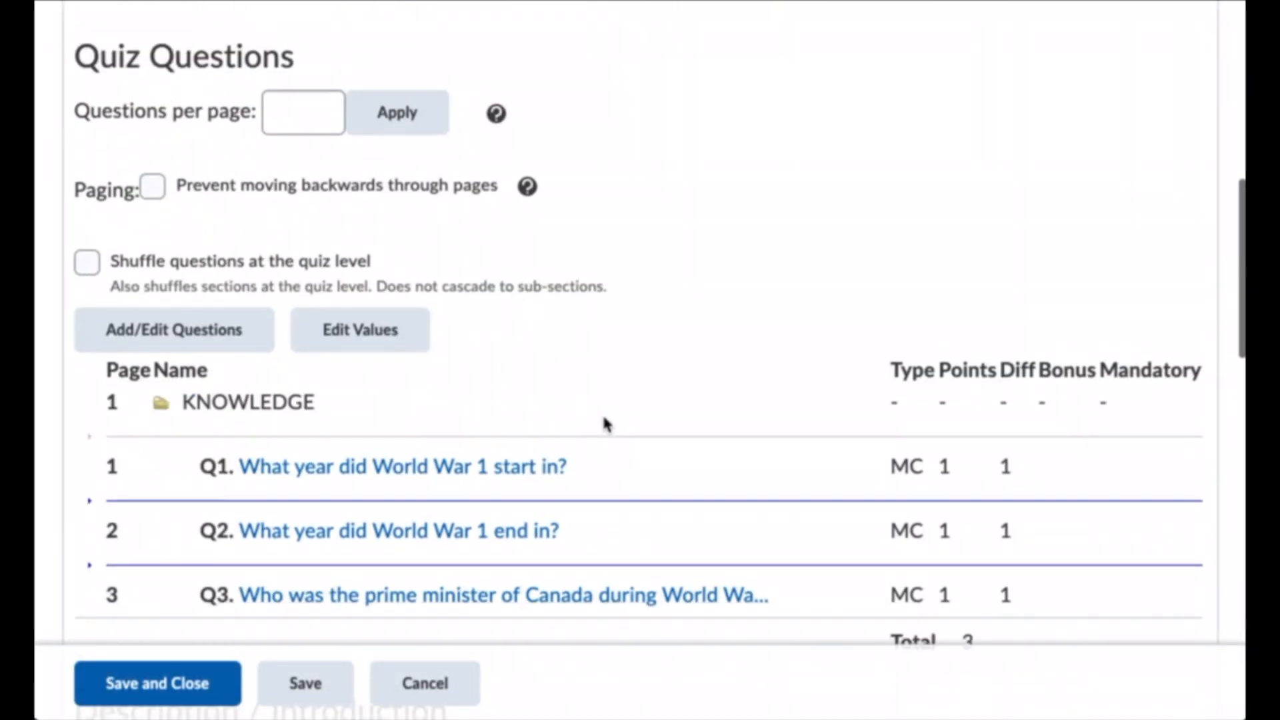
click(221, 340)
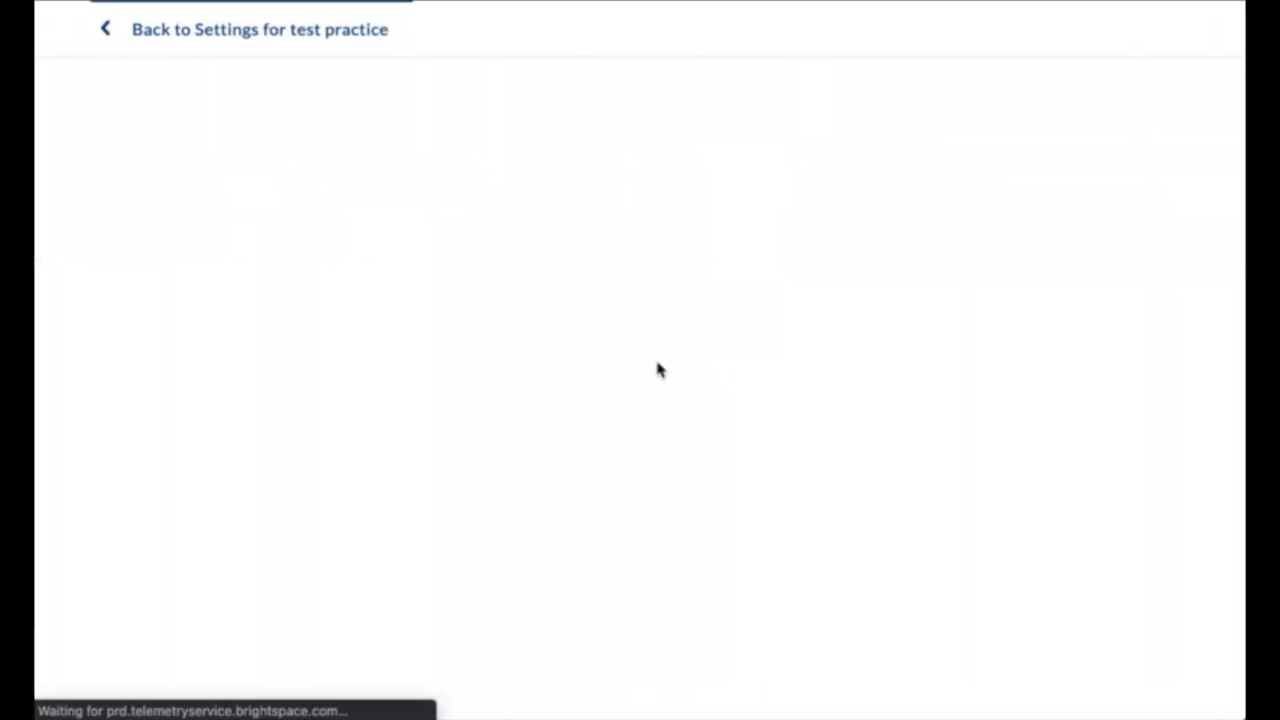
scroll(660, 371, down, 1)
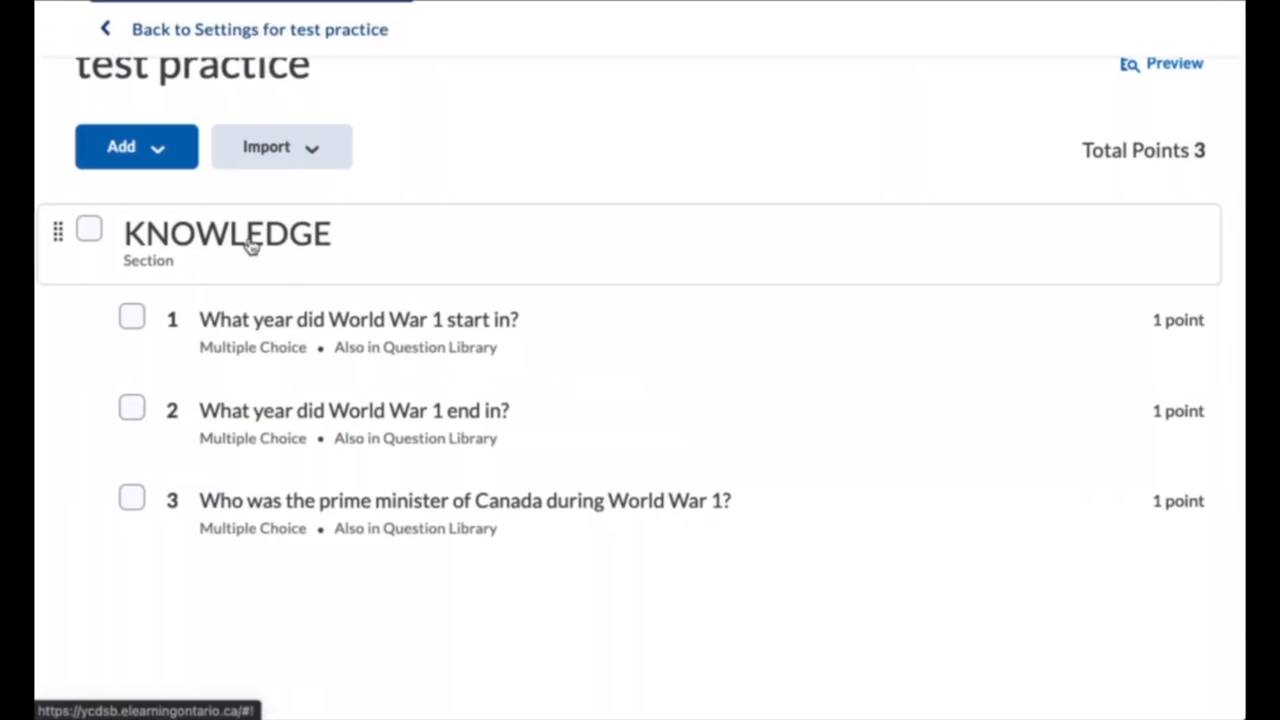
click(234, 244)
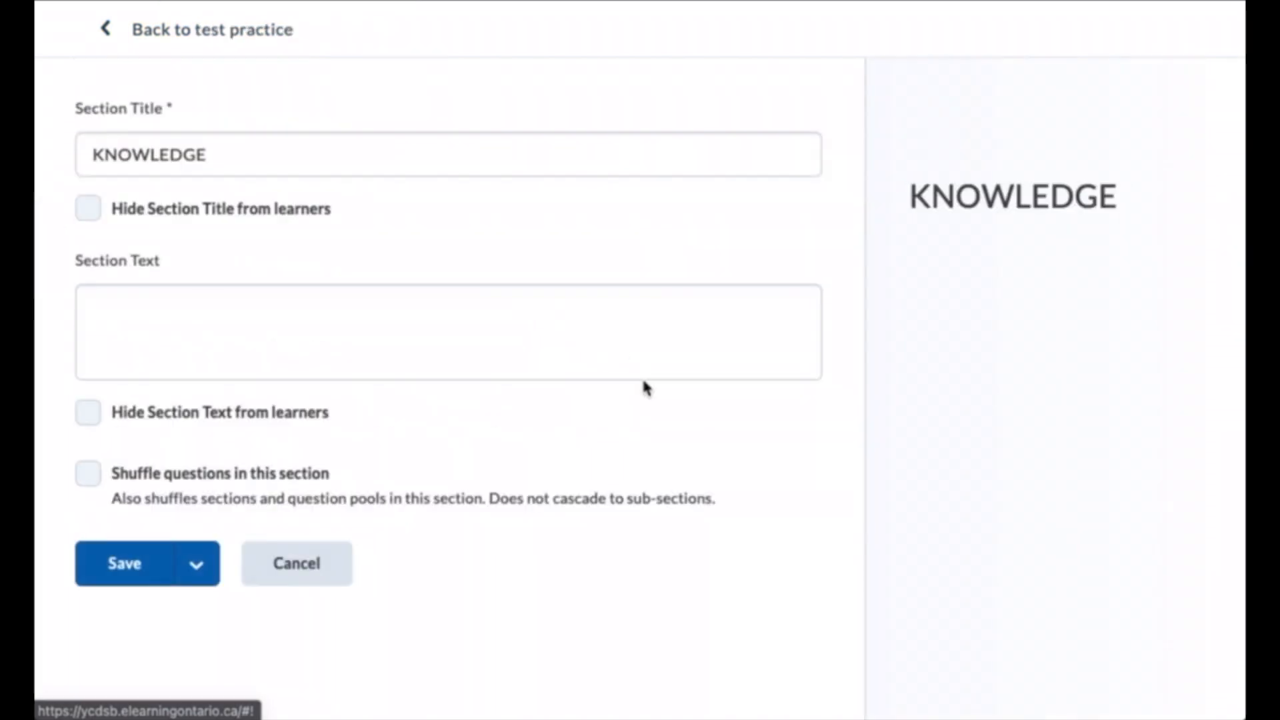
click(88, 475)
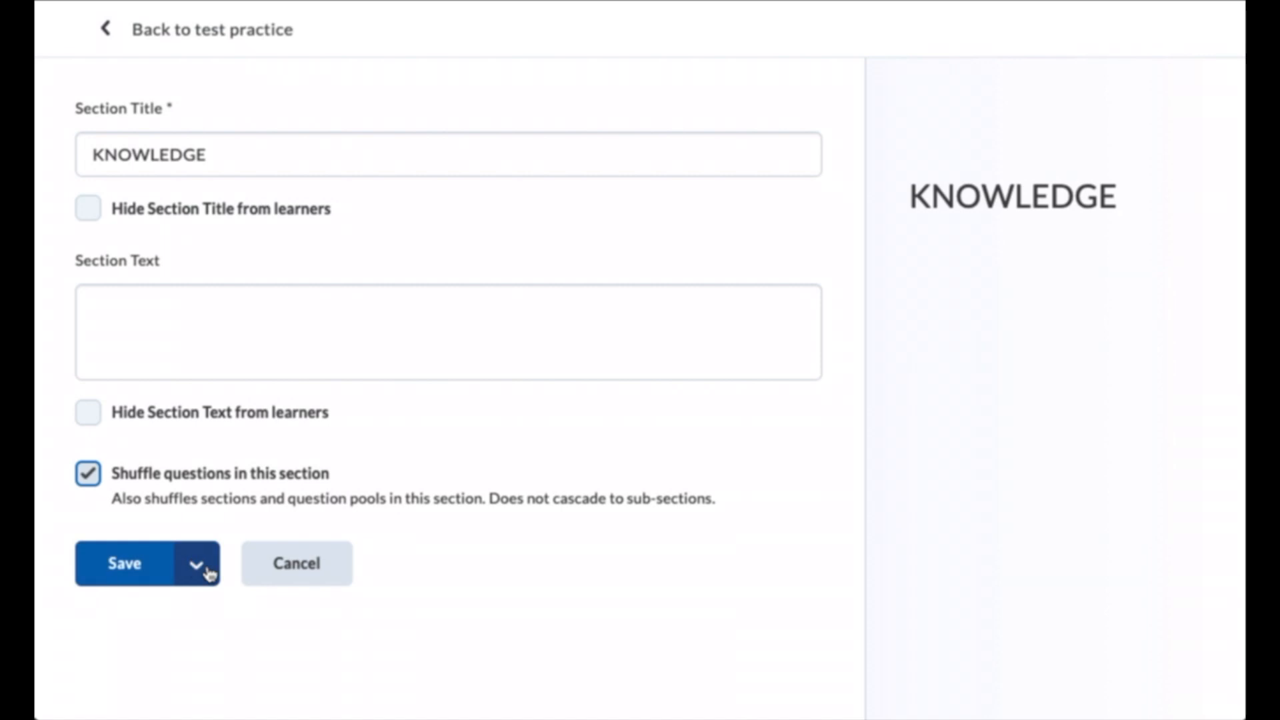
click(125, 573)
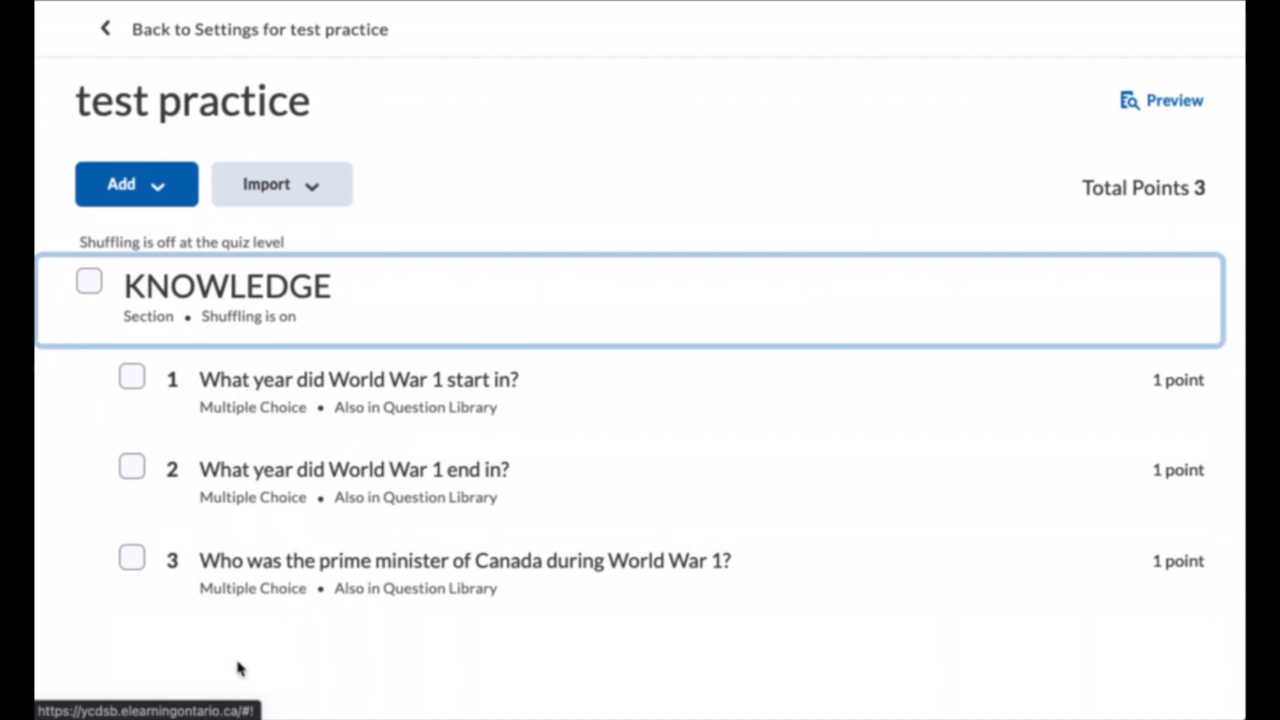
Check the answers and the randomized answer order setting of the "What year did World War 1 start in?" question, and close it without saving.
click(322, 402)
scroll(513, 398, down, 3)
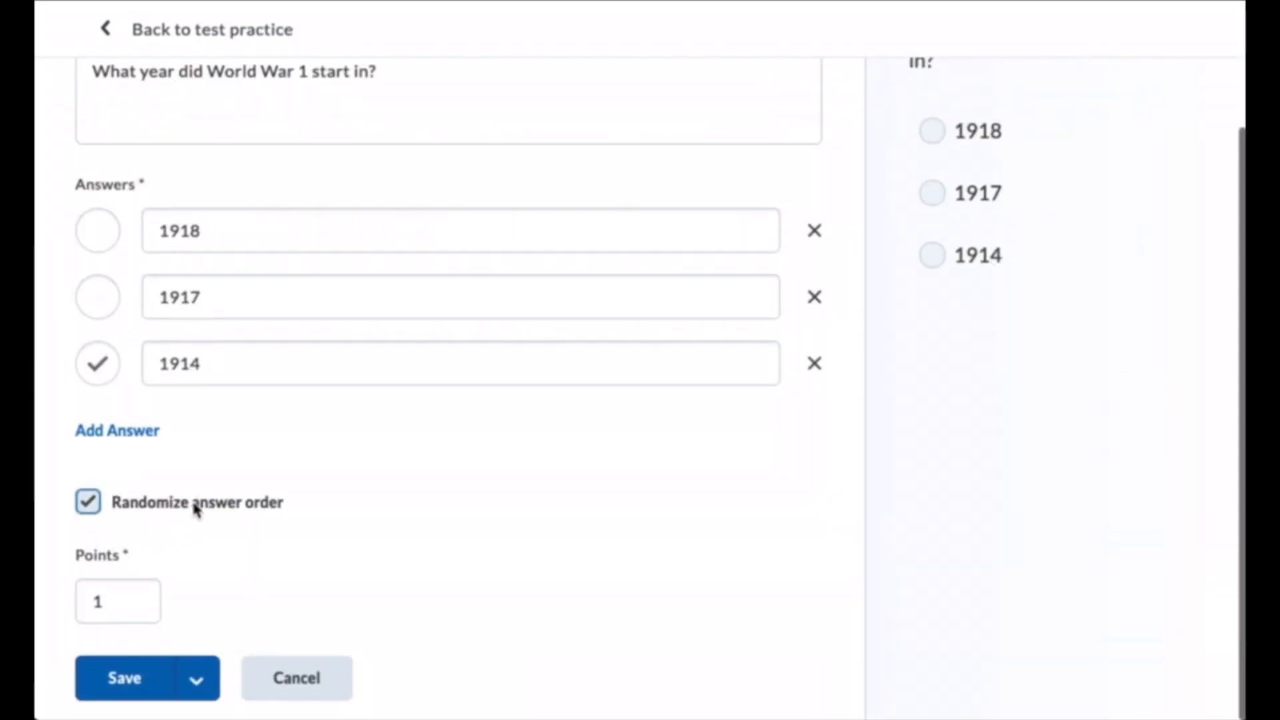
scroll(230, 329, up, 1)
click(172, 288)
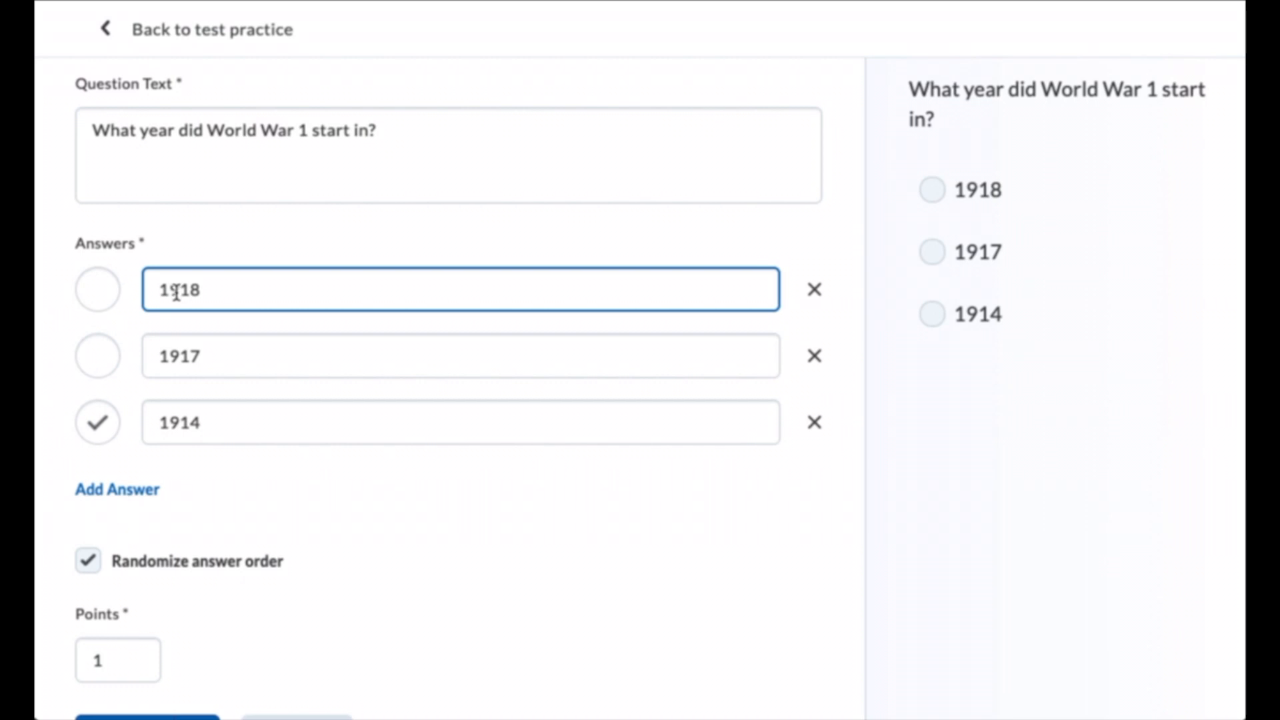
click(211, 474)
scroll(211, 474, down, 1)
click(300, 676)
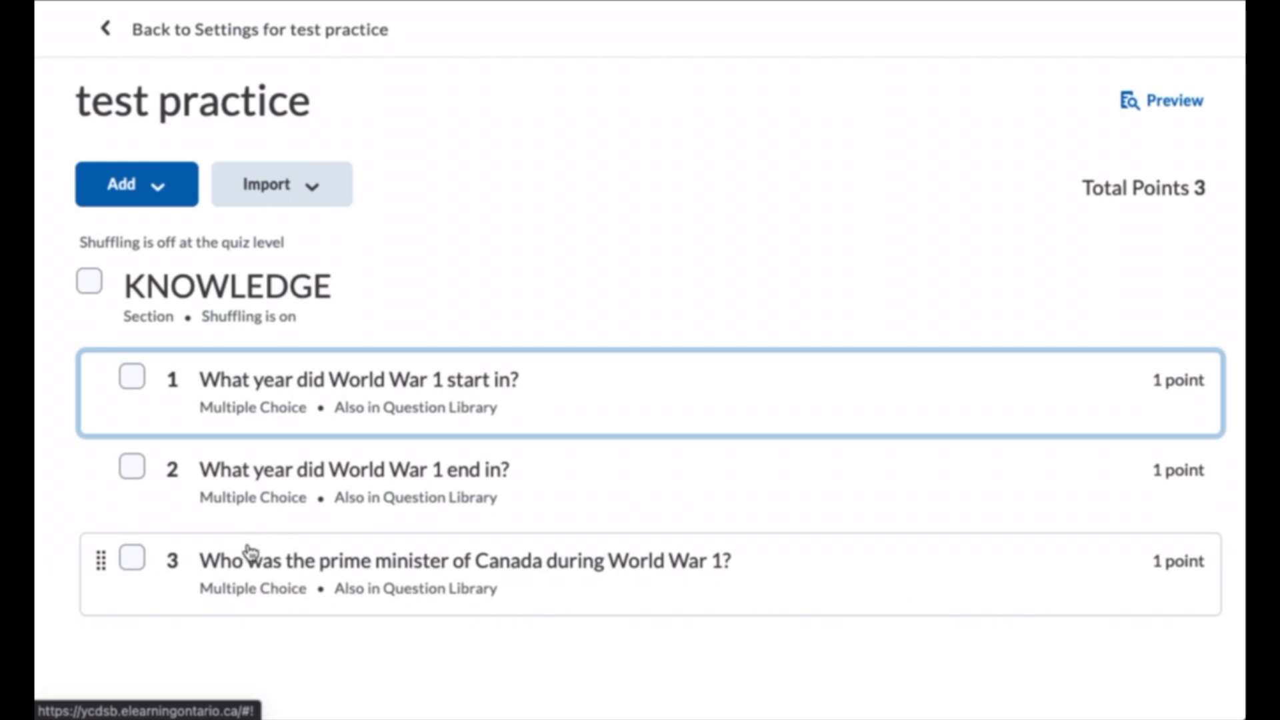
Preview the quiz with section shuffling, answering the war's end year with 1918 and Canada's prime minister with Robert Borden.
click(214, 59)
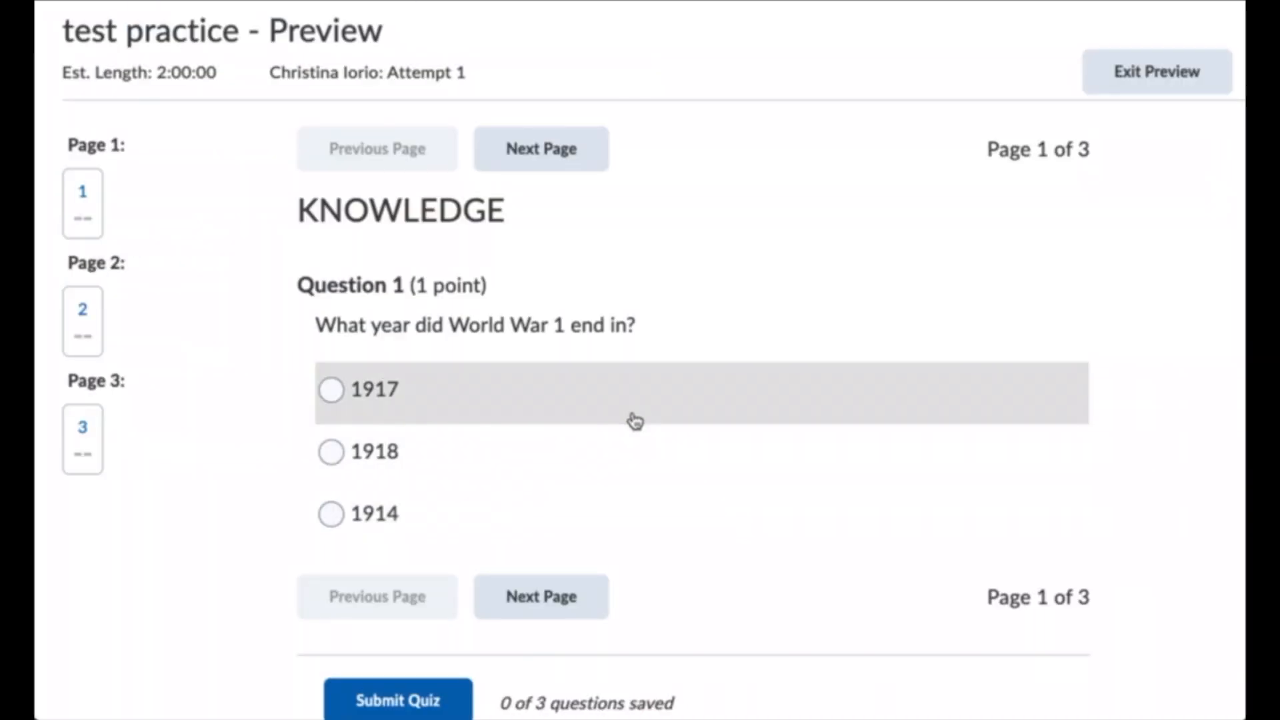
scroll(632, 416, down, 1)
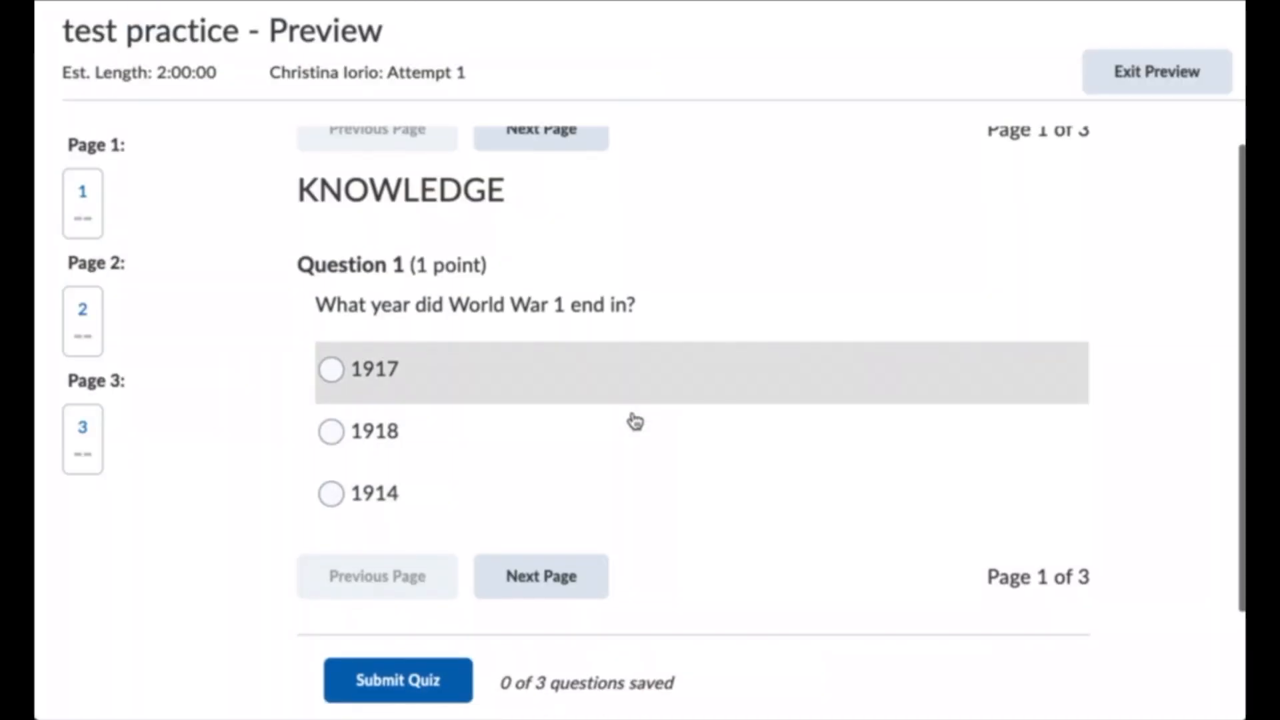
scroll(635, 421, up, 1)
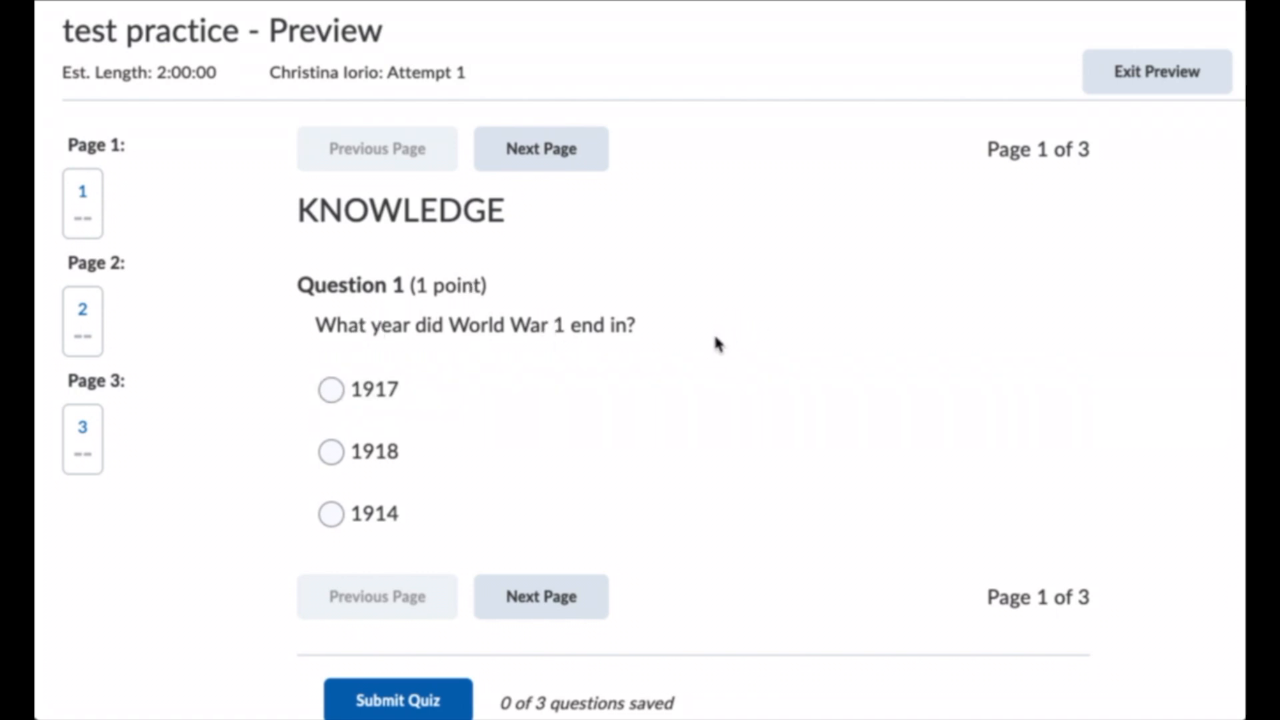
click(346, 462)
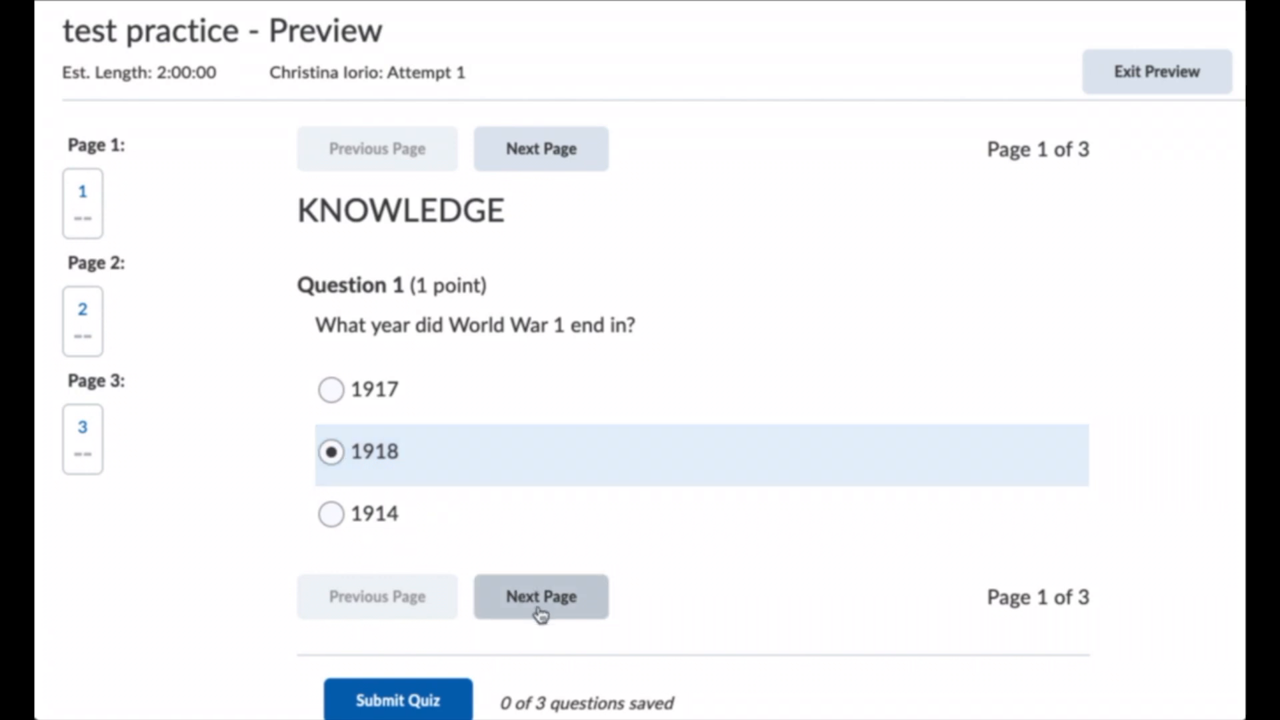
click(540, 604)
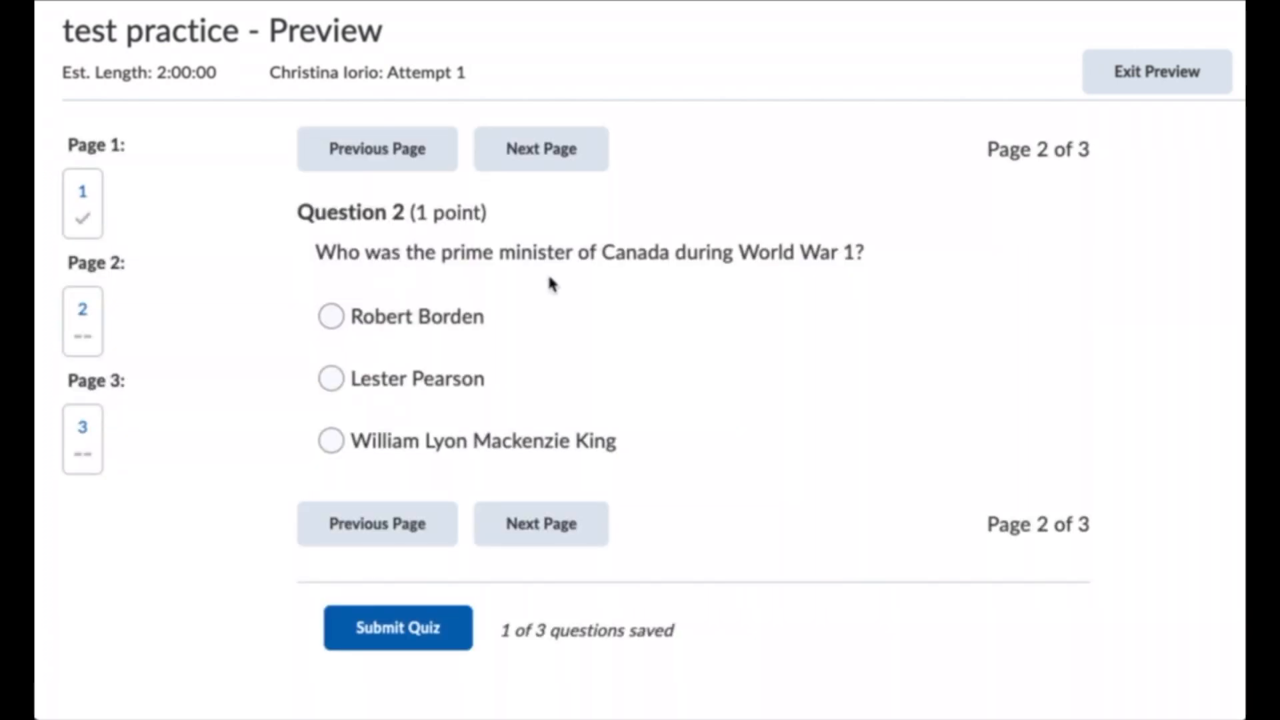
click(362, 328)
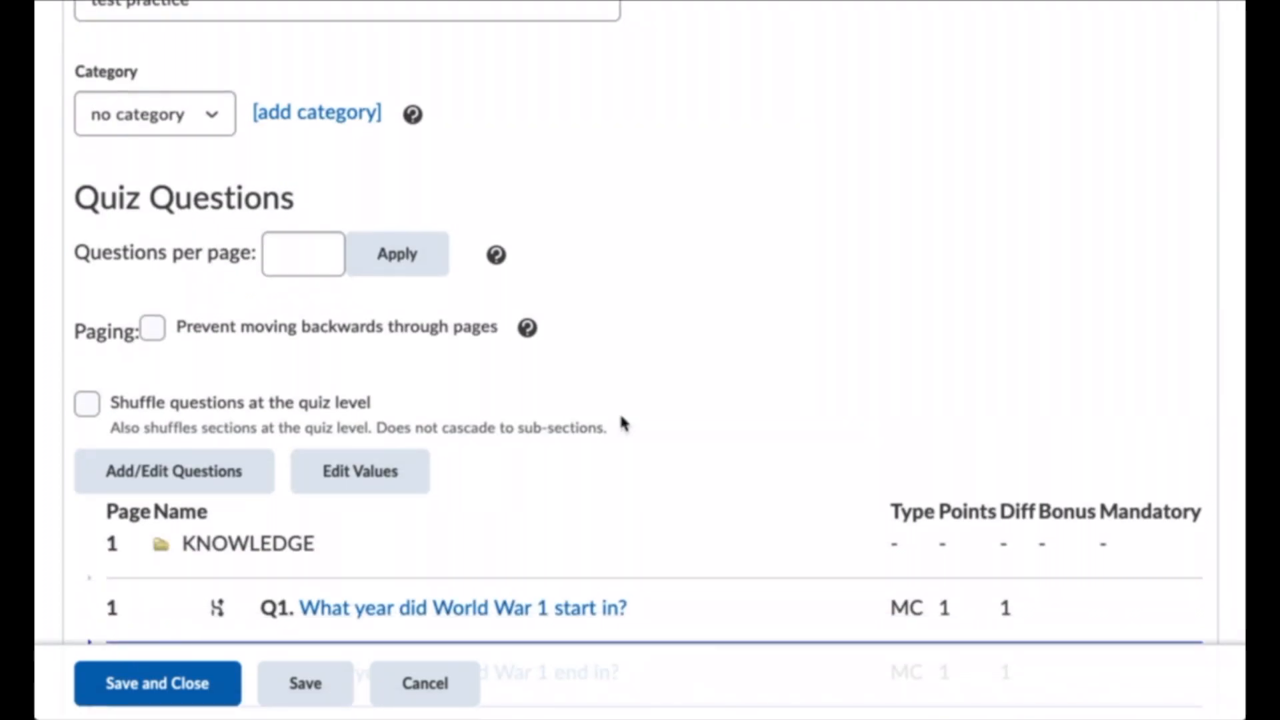
Prevent moving backwards through pages in the test practice quiz, and save and close it.
scroll(621, 418, down, 3)
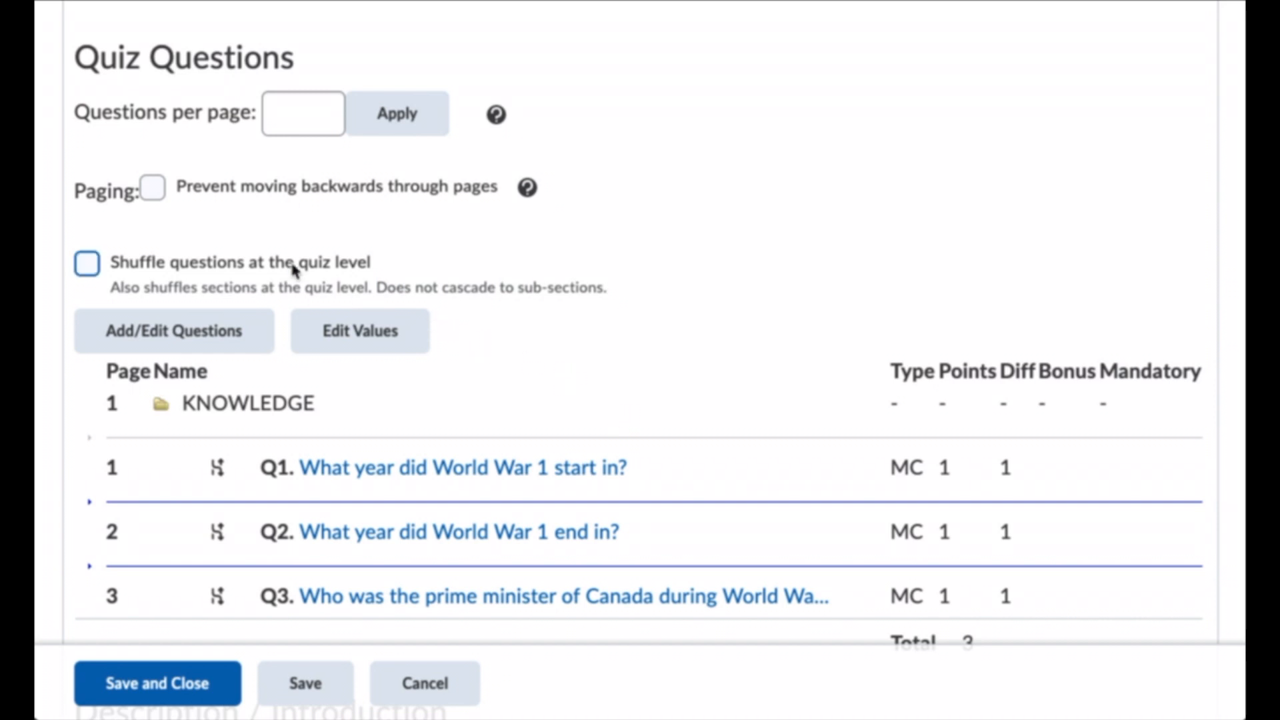
click(155, 194)
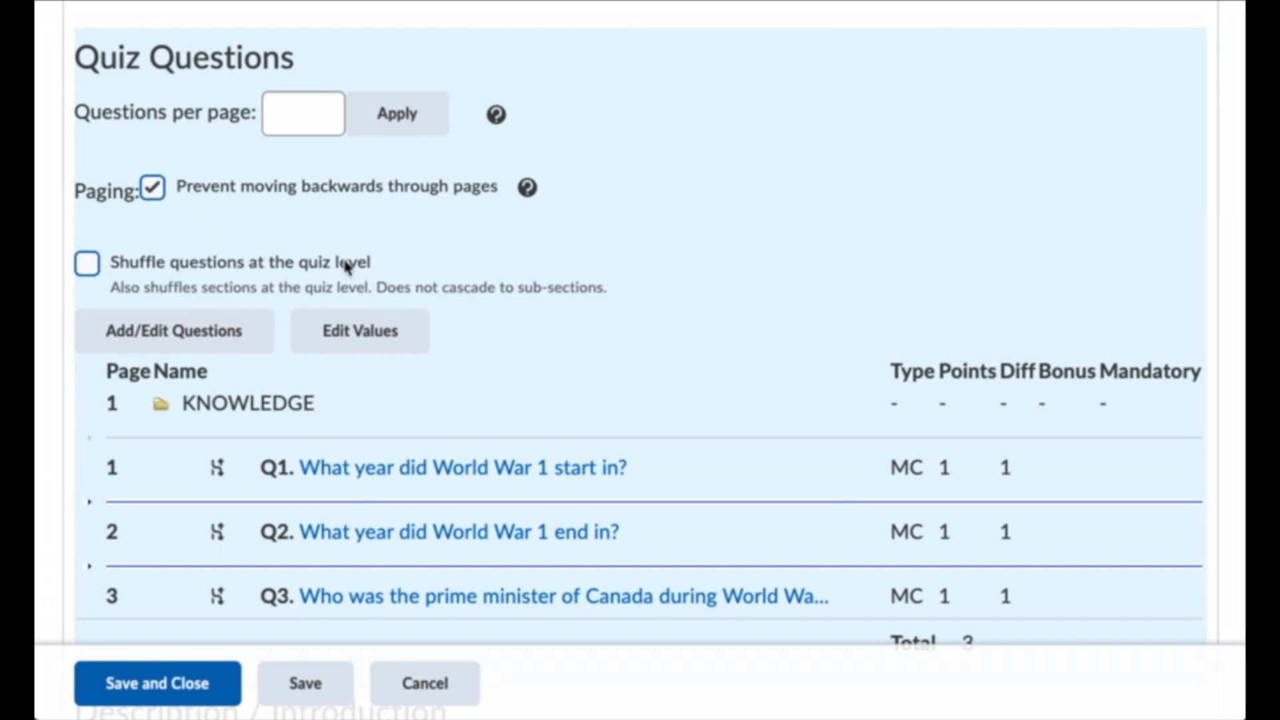
click(175, 697)
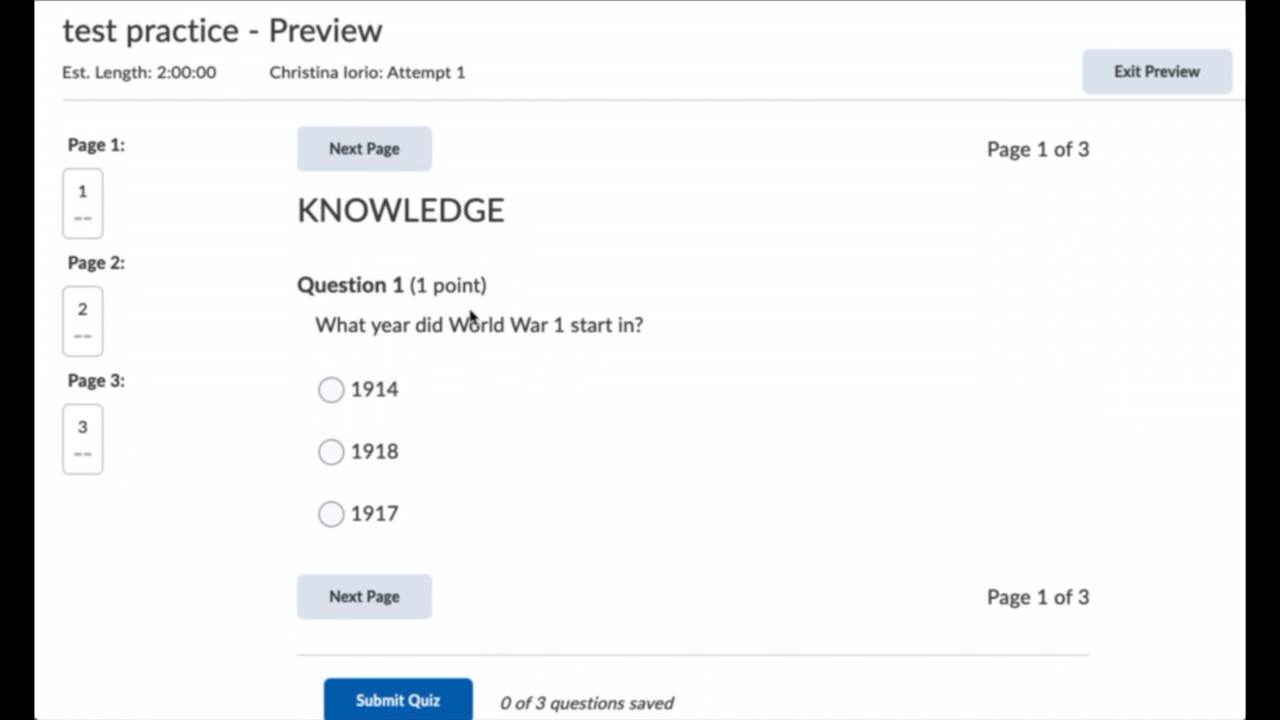
Test the one-way paging in the quiz preview by answering question 1 with 1914 and moving on to page 2.
click(332, 389)
scroll(423, 489, down, 1)
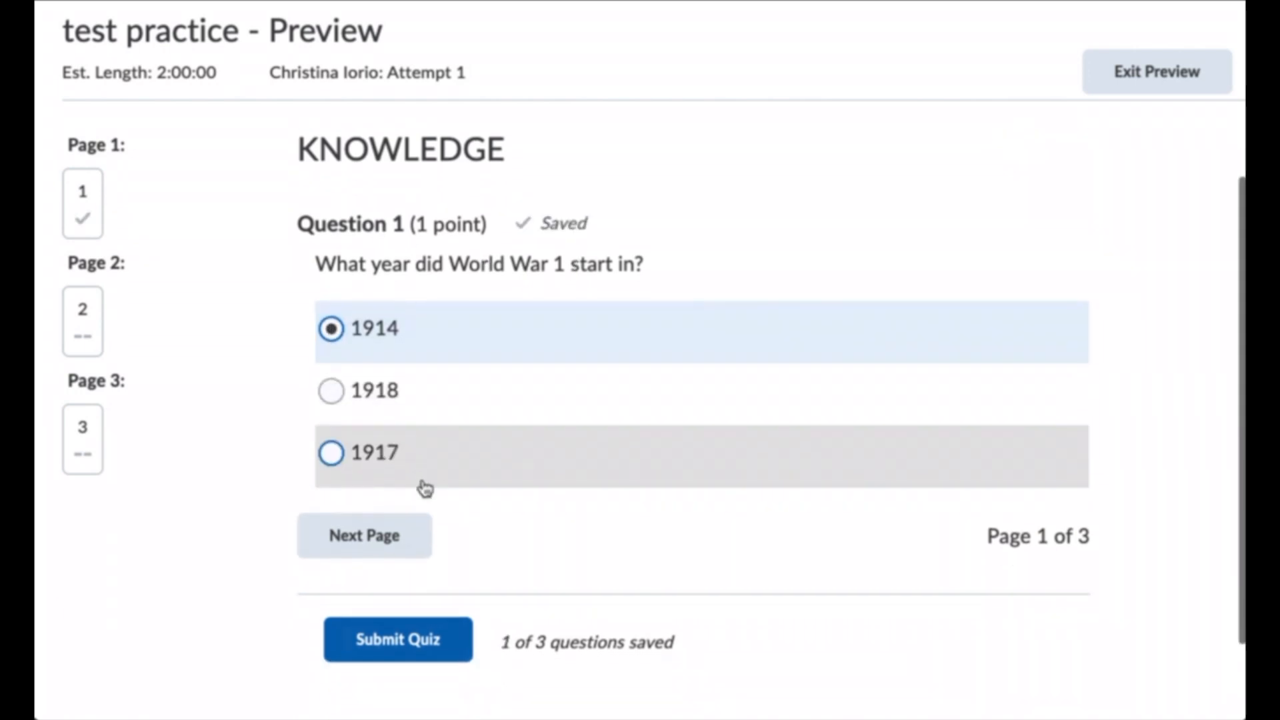
click(380, 527)
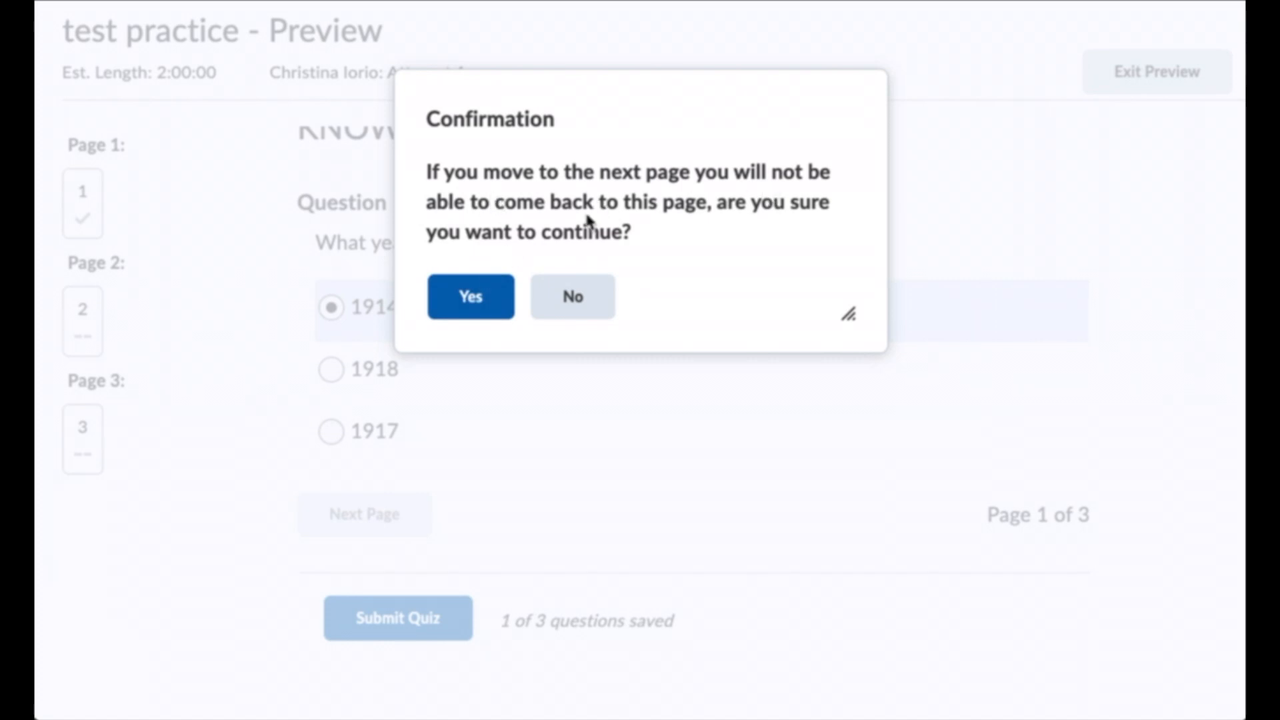
click(481, 301)
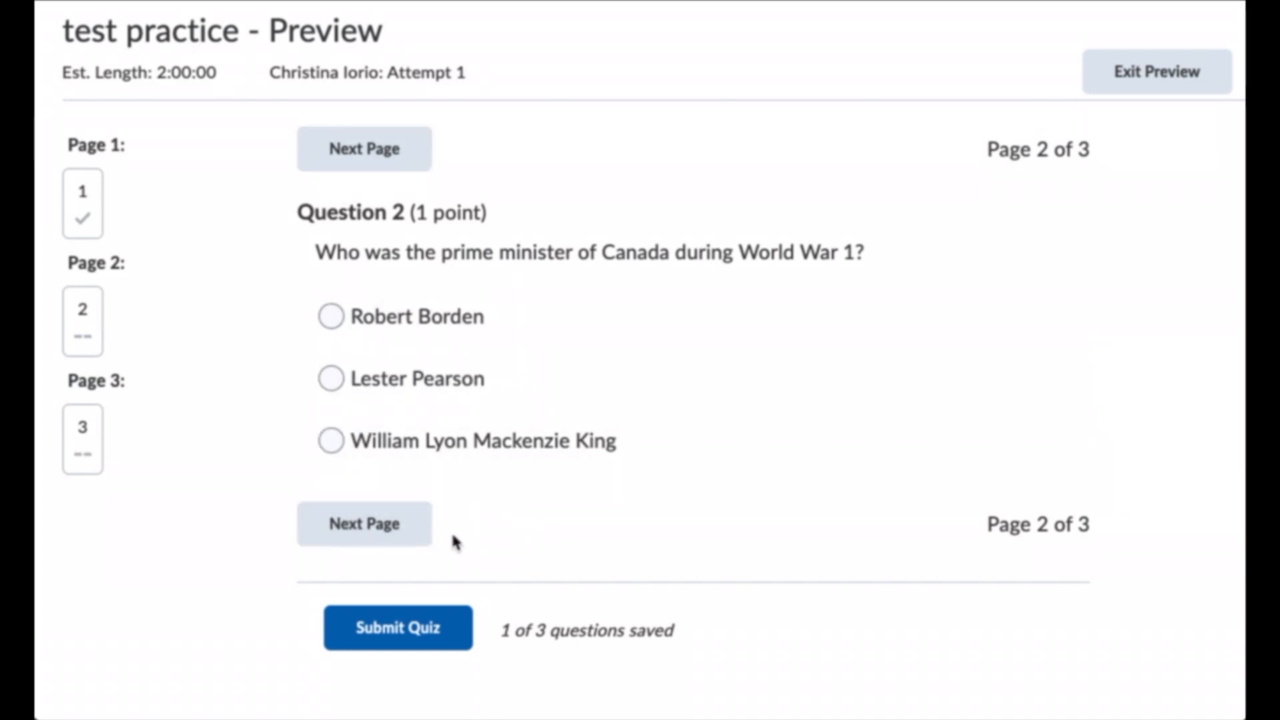
scroll(443, 523, down, 1)
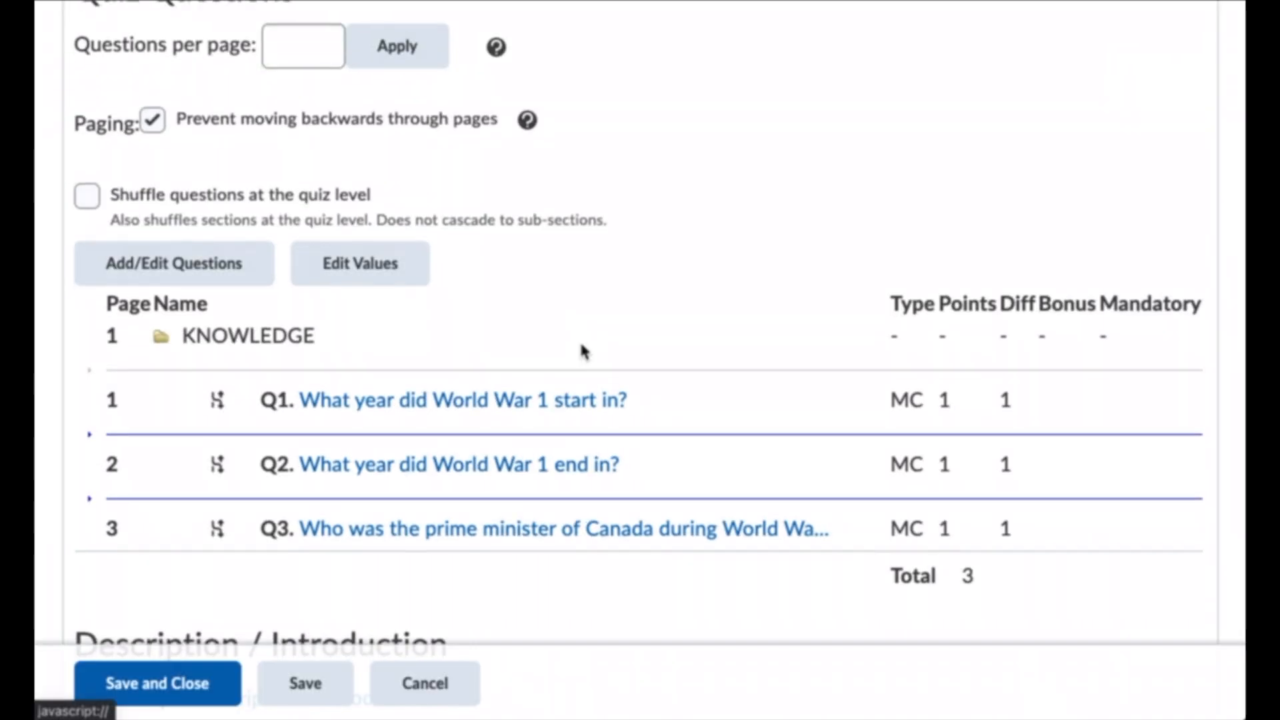
Enable Disable right click and Disable Email, Instant Messages and alerts in the quiz's optional advanced properties.
scroll(581, 350, down, 3)
scroll(581, 352, up, 5)
click(292, 197)
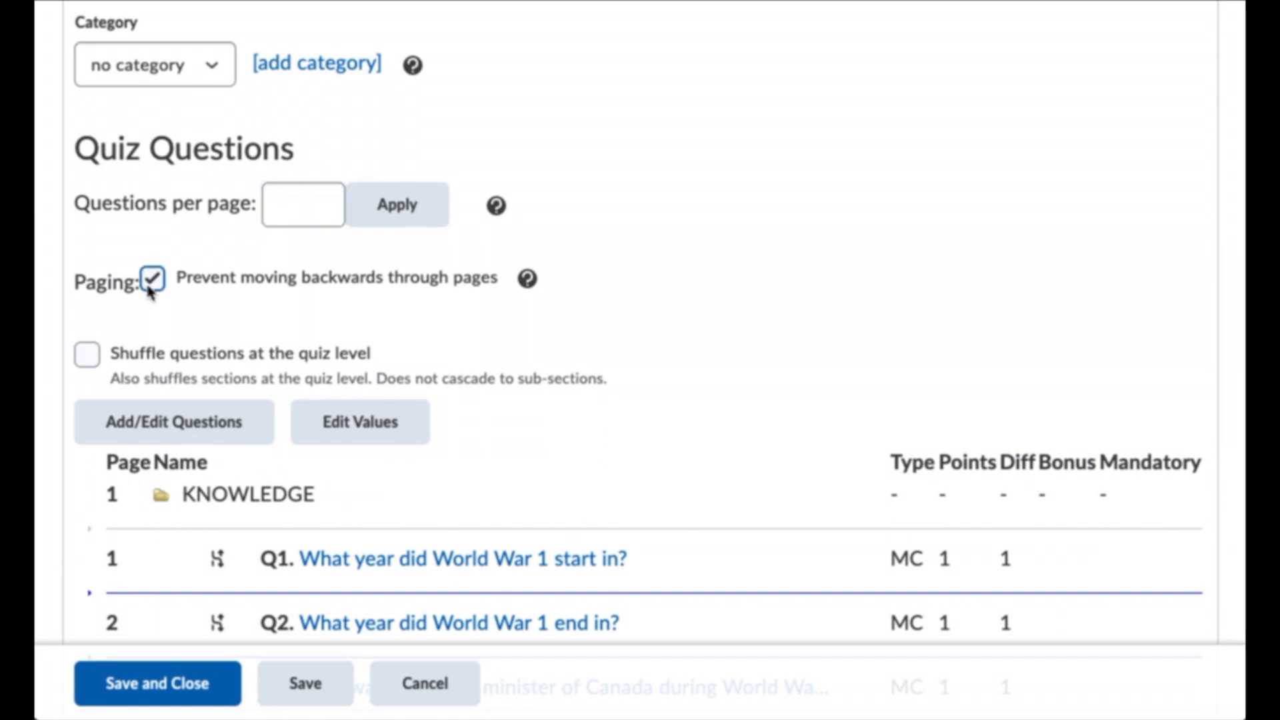
scroll(501, 373, down, 5)
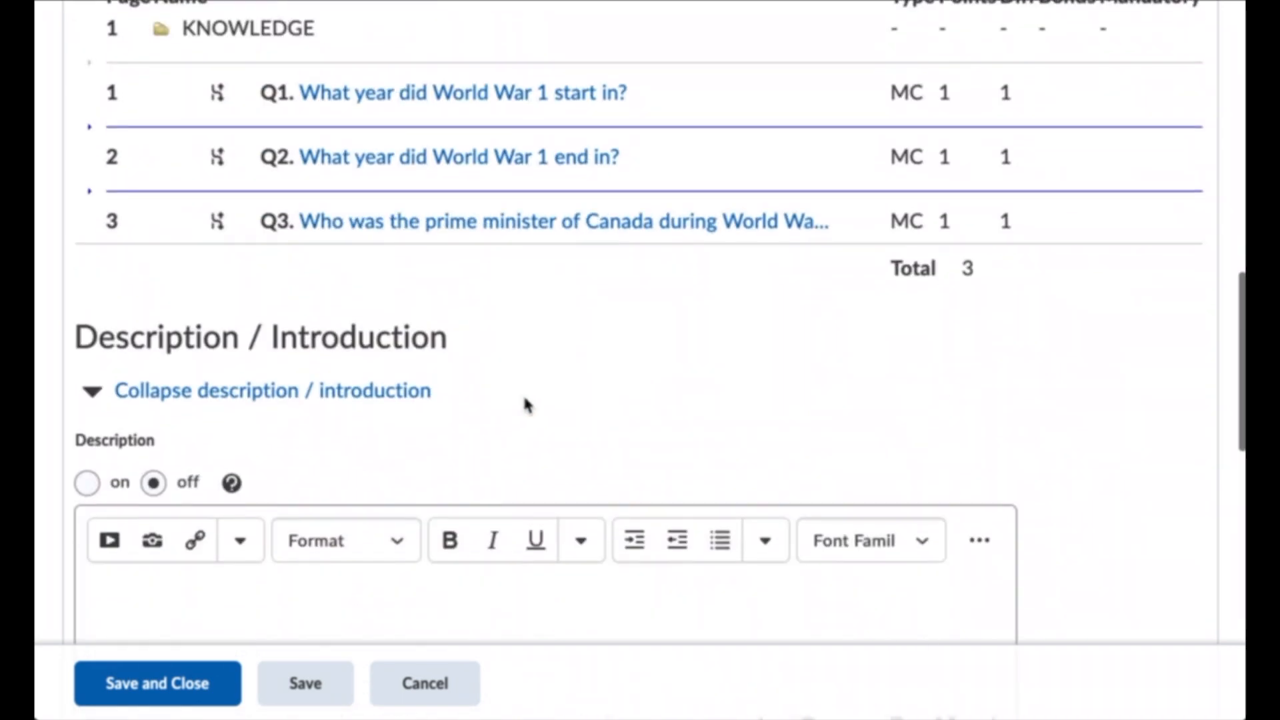
scroll(527, 400, down, 10)
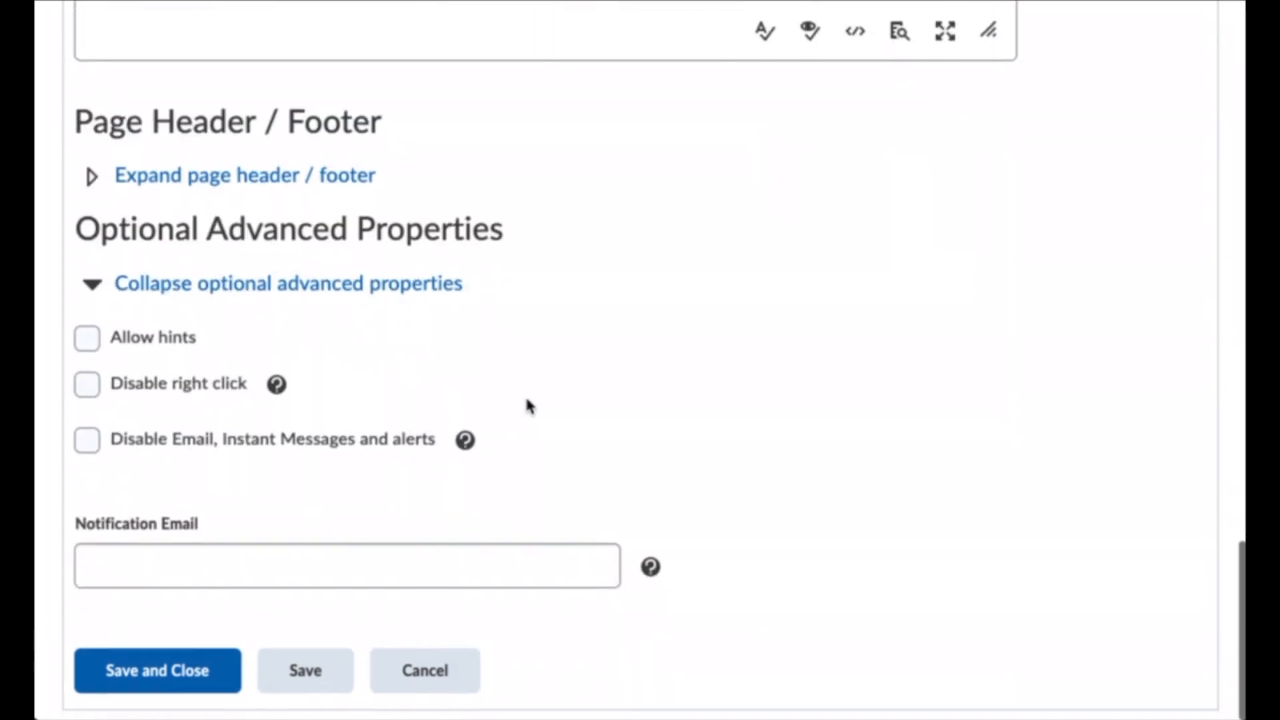
click(87, 387)
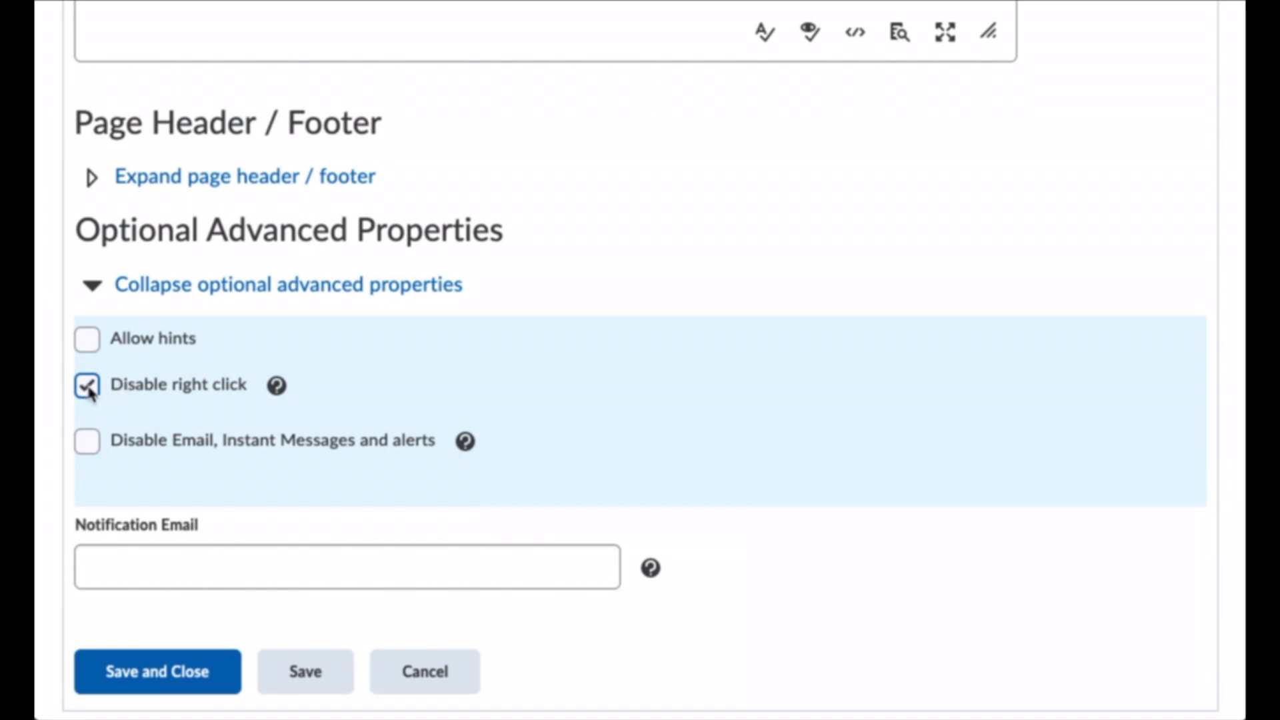
drag(248, 385, 117, 388)
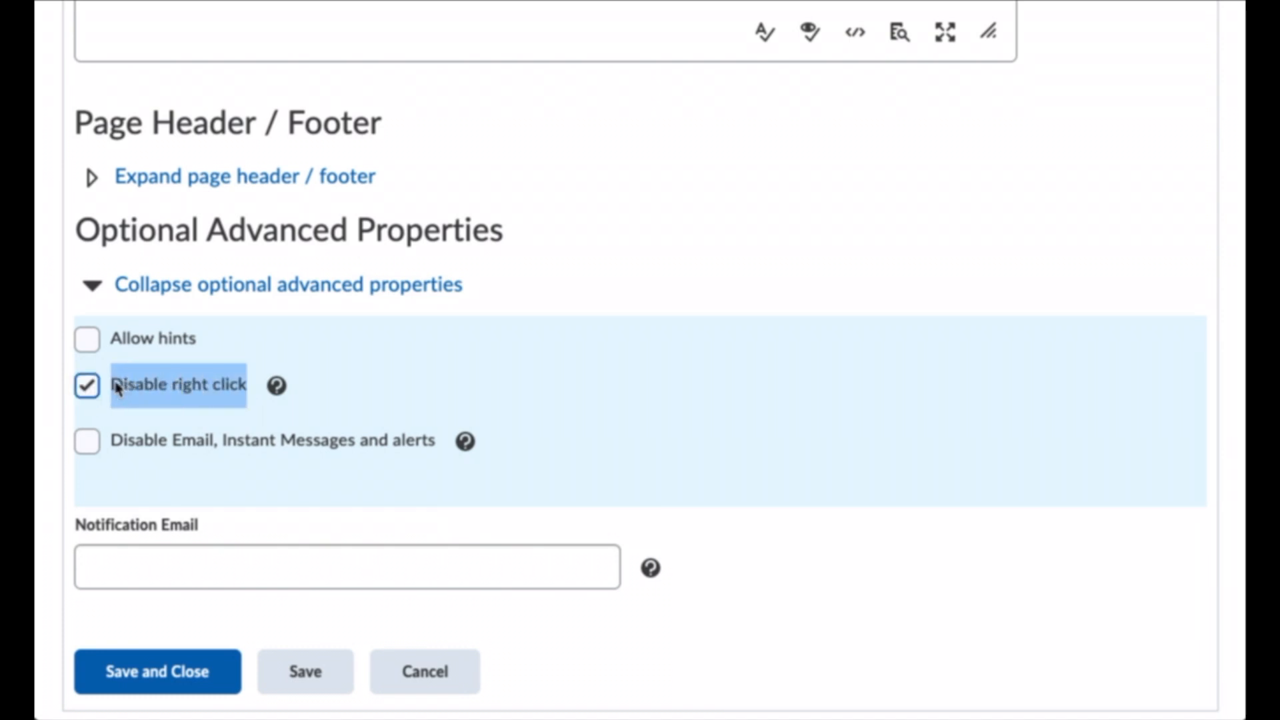
right_click(126, 385)
key(Escape)
click(279, 408)
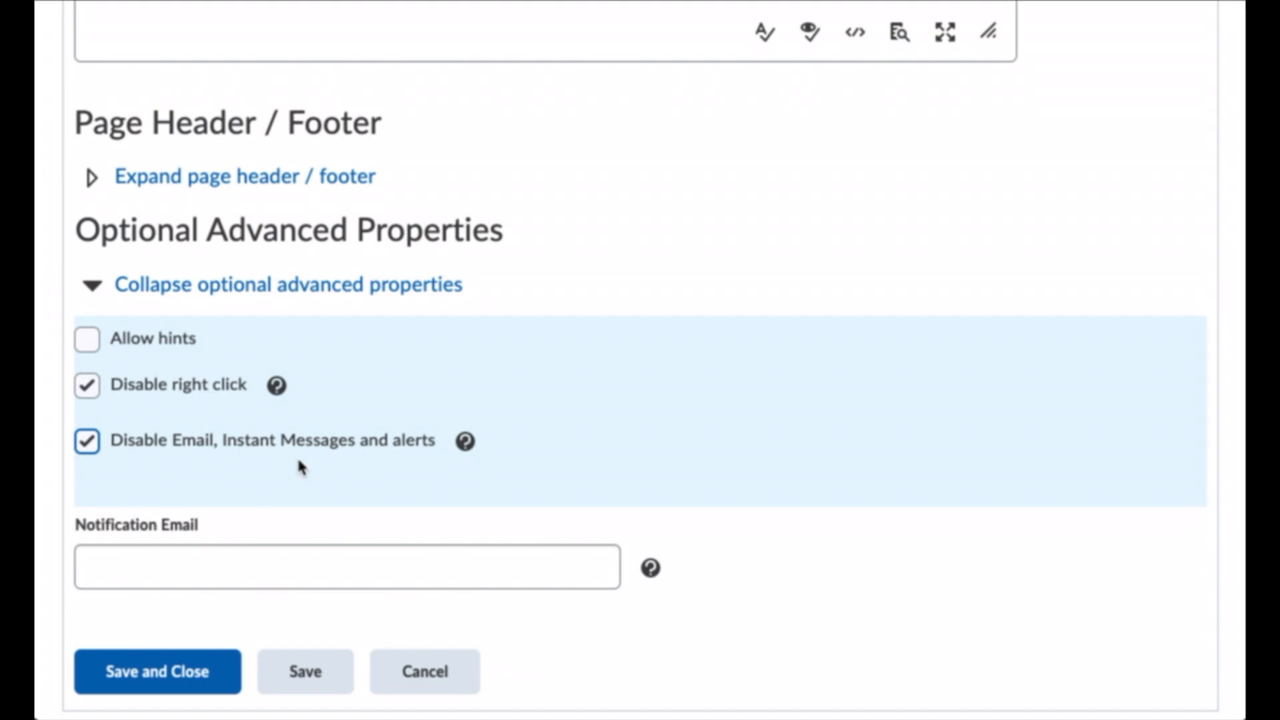
Enable both a start date and an end date for the quiz's availability in its restrictions.
scroll(584, 494, up, 20)
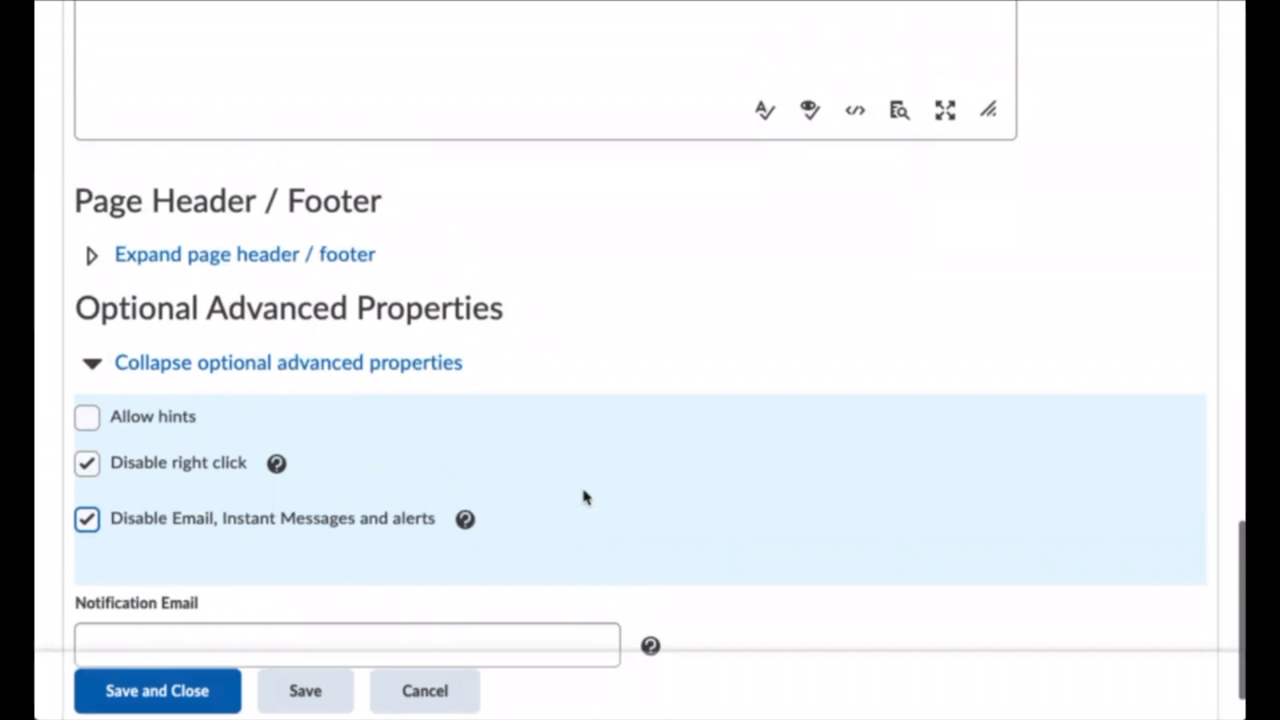
scroll(716, 380, up, 5)
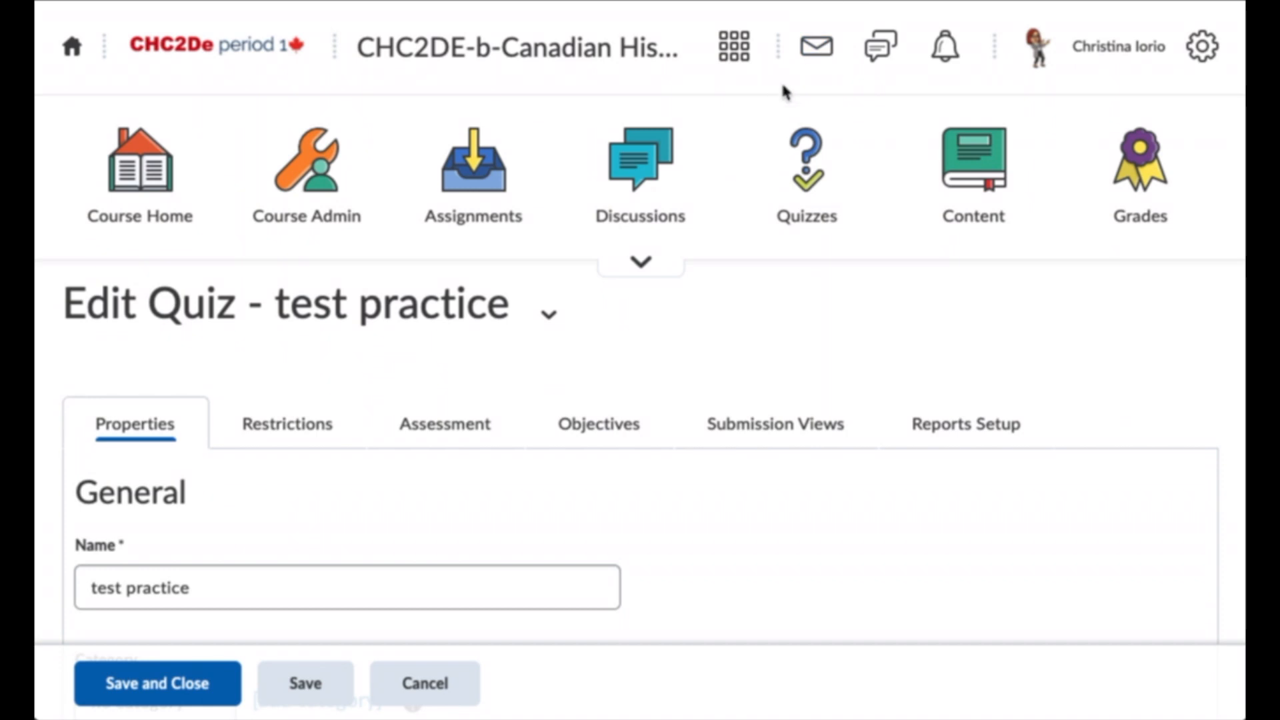
scroll(791, 380, down, 10)
scroll(293, 435, up, 10)
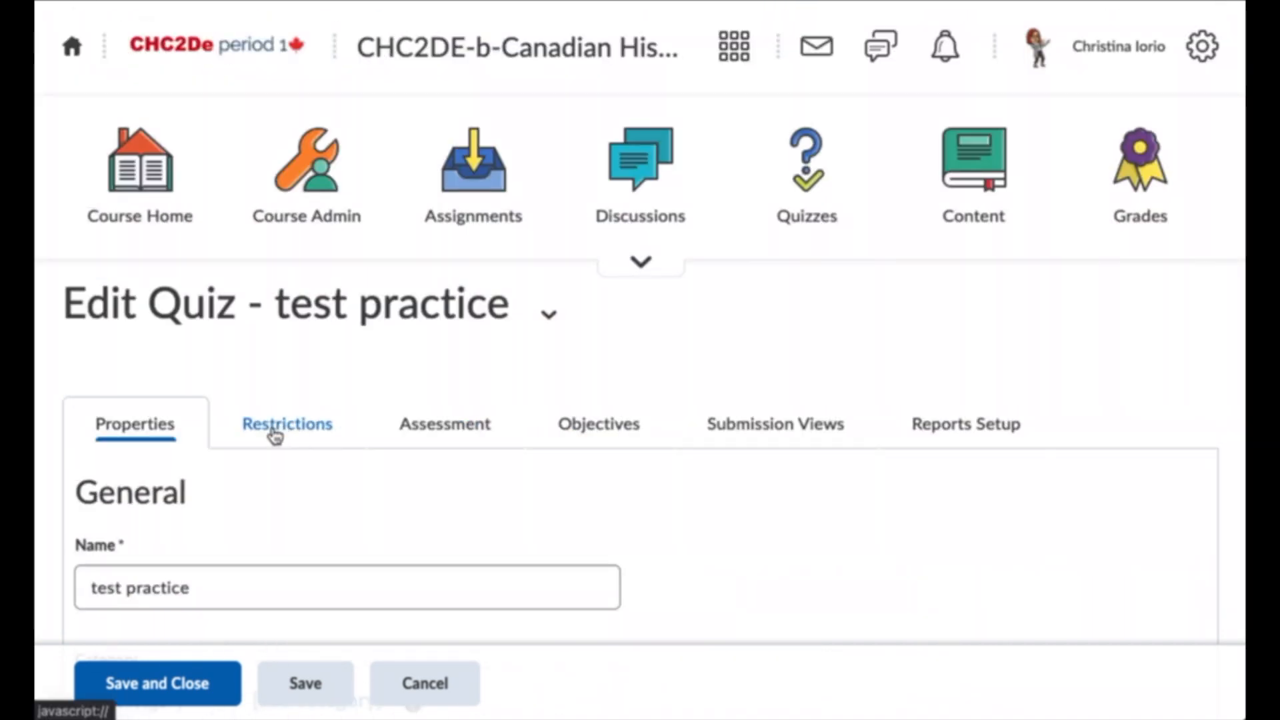
click(274, 434)
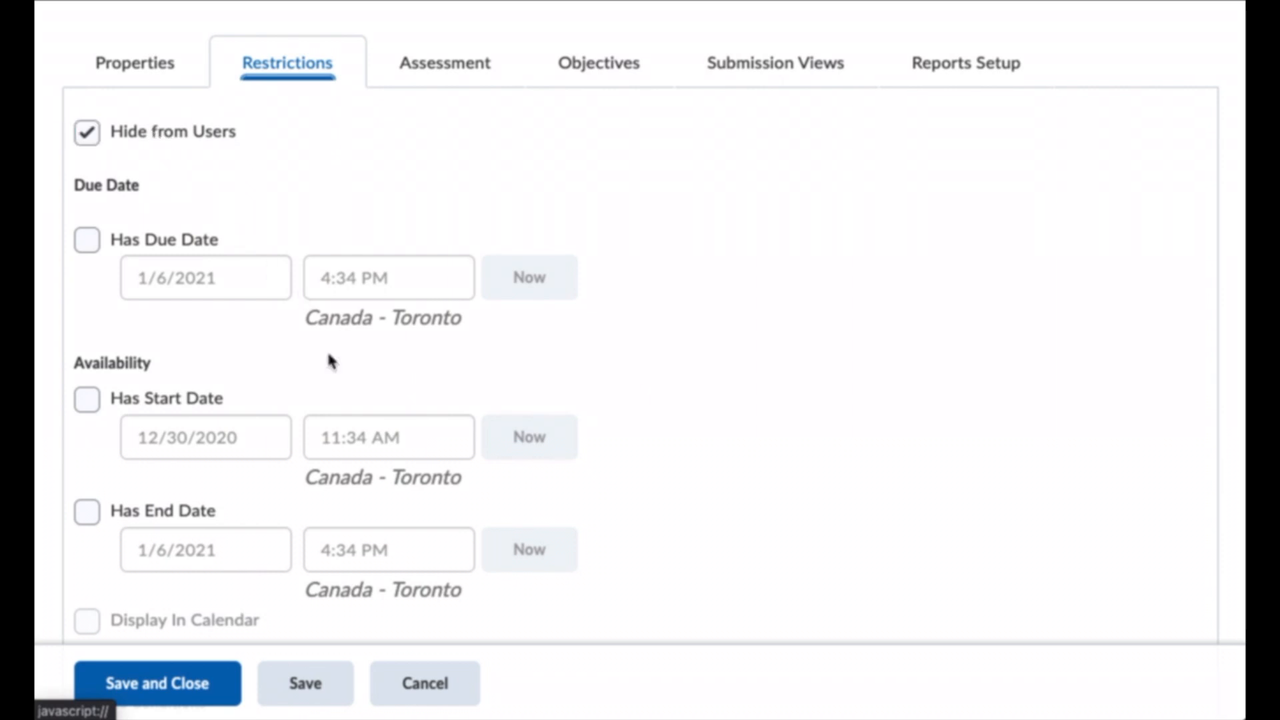
scroll(318, 356, down, 1)
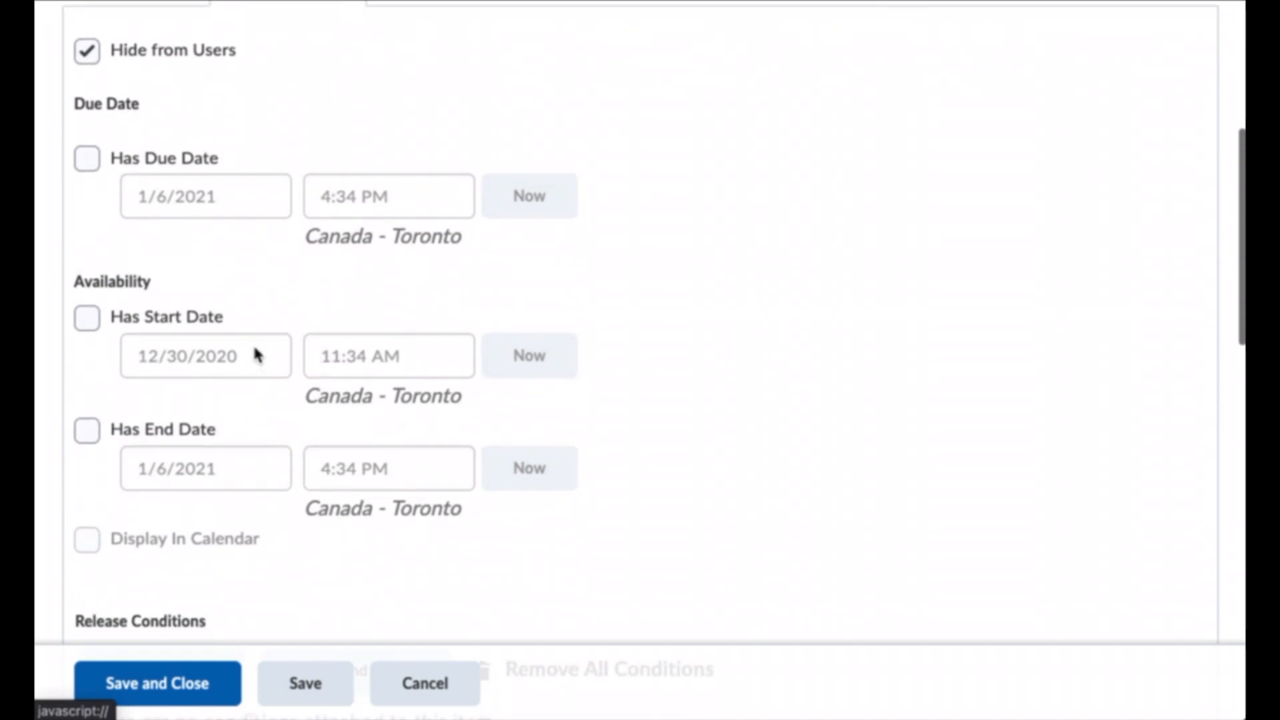
click(87, 318)
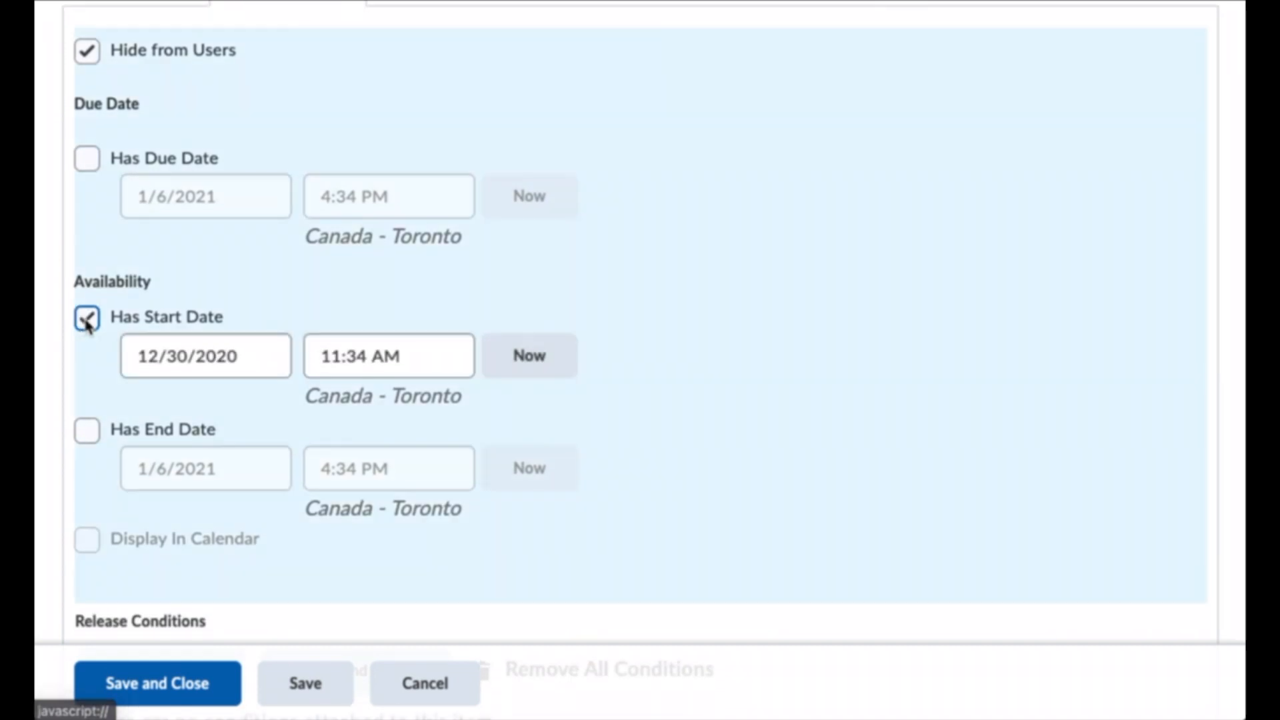
click(86, 431)
Look through the date and time choices for the start of the quiz's availability without changing them.
click(179, 363)
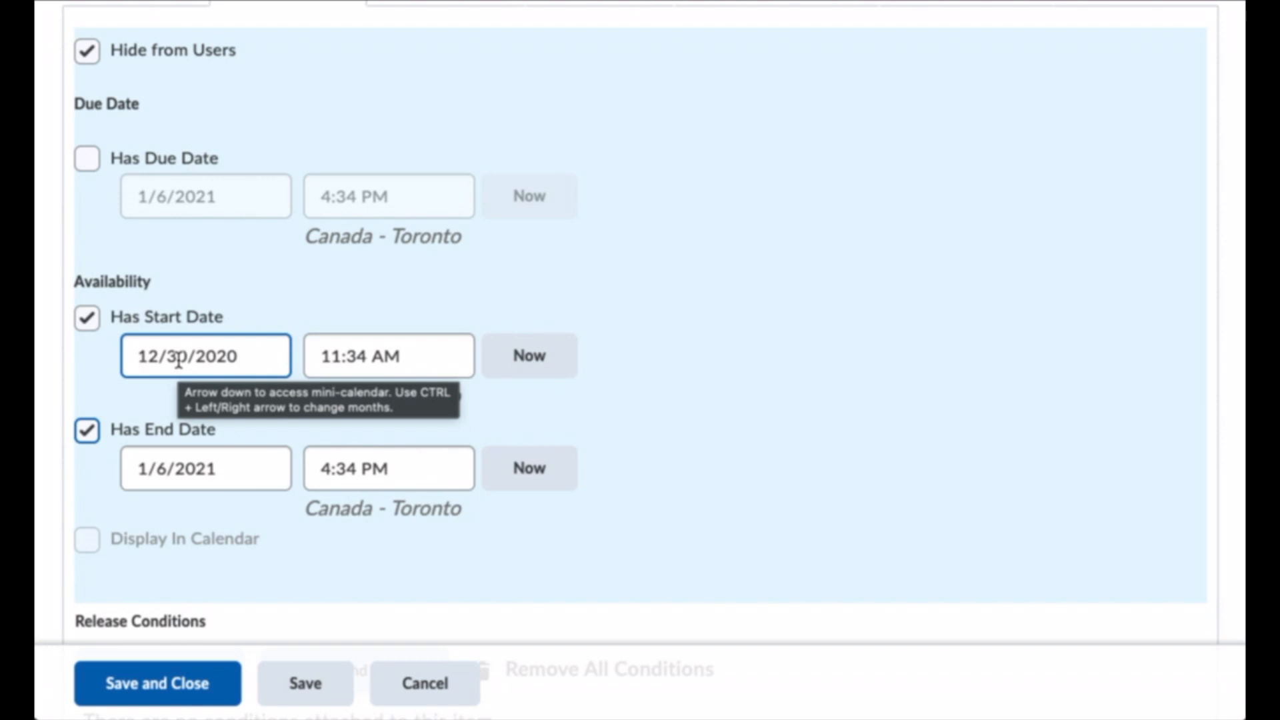
click(408, 359)
click(207, 357)
click(408, 364)
click(393, 360)
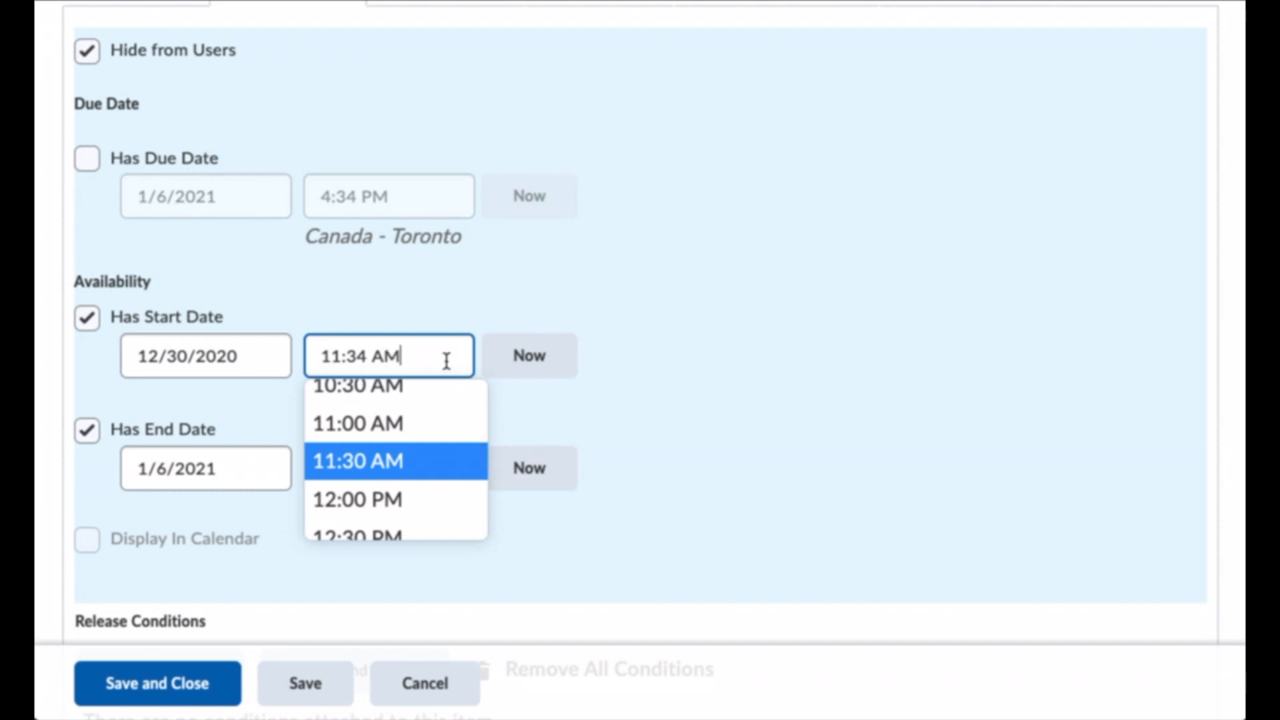
click(631, 383)
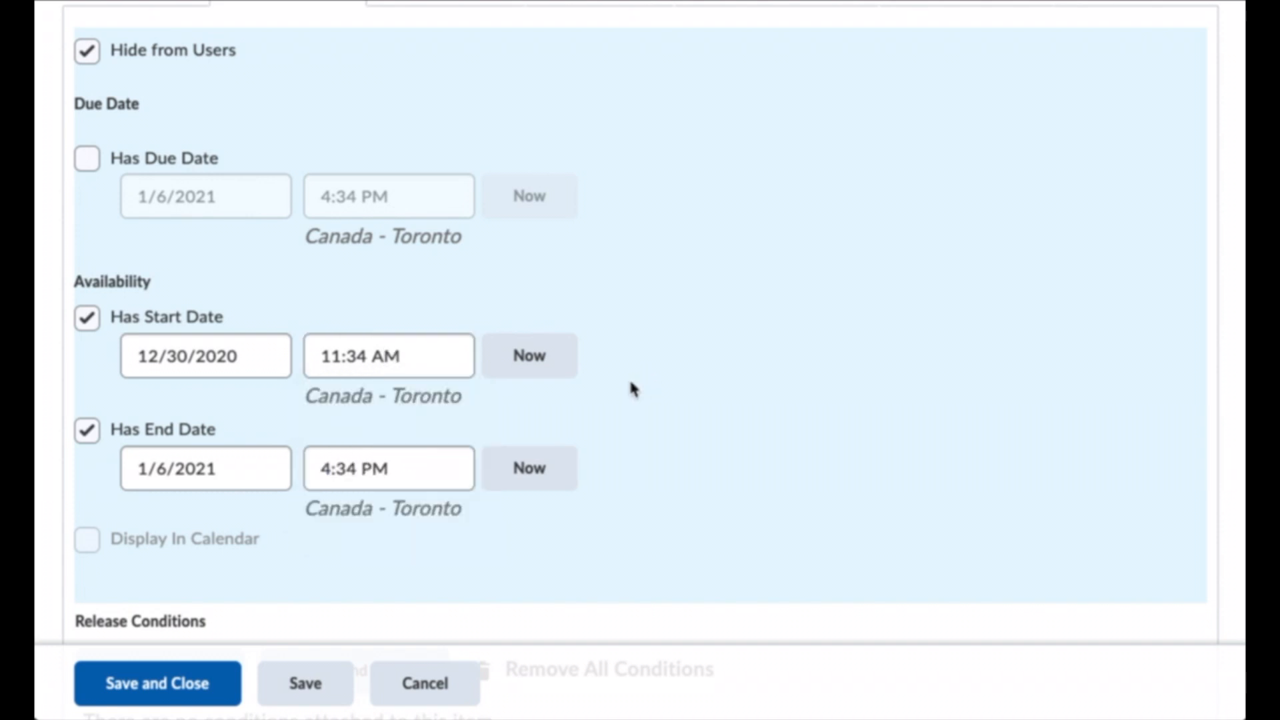
Set the end of the quiz's availability to 12/30/2020 at 12:00 PM.
click(166, 466)
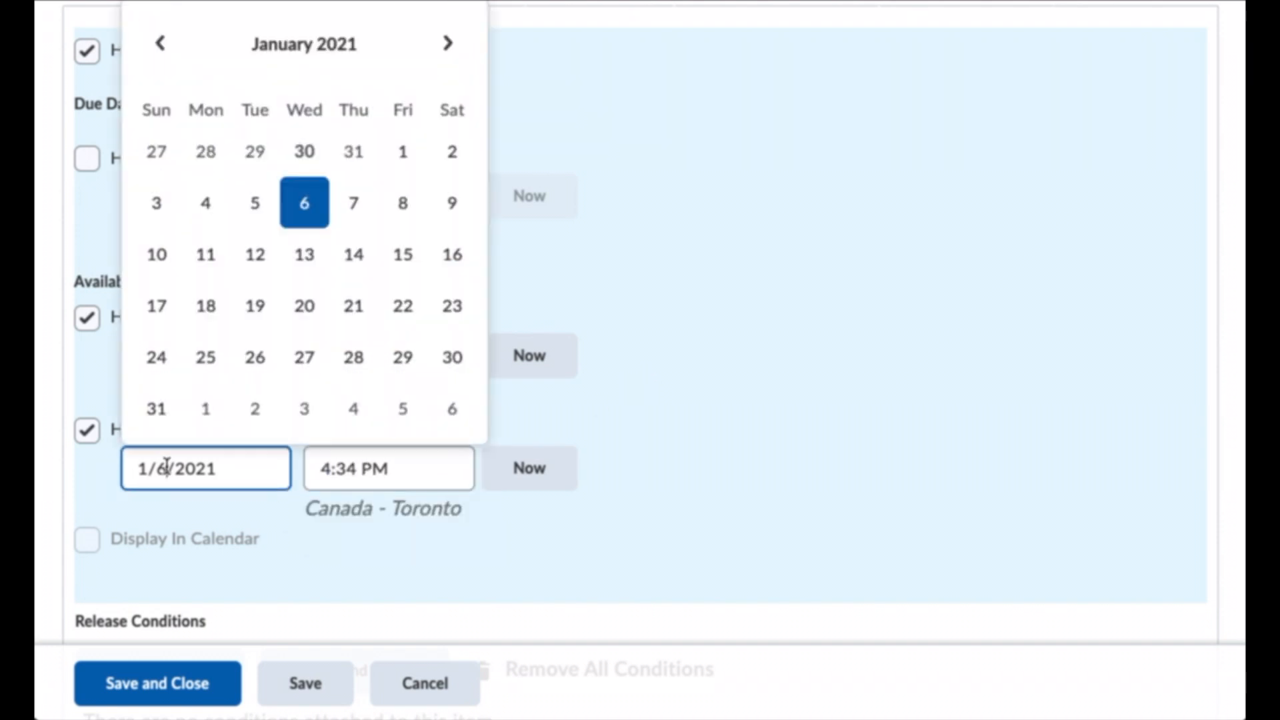
click(311, 160)
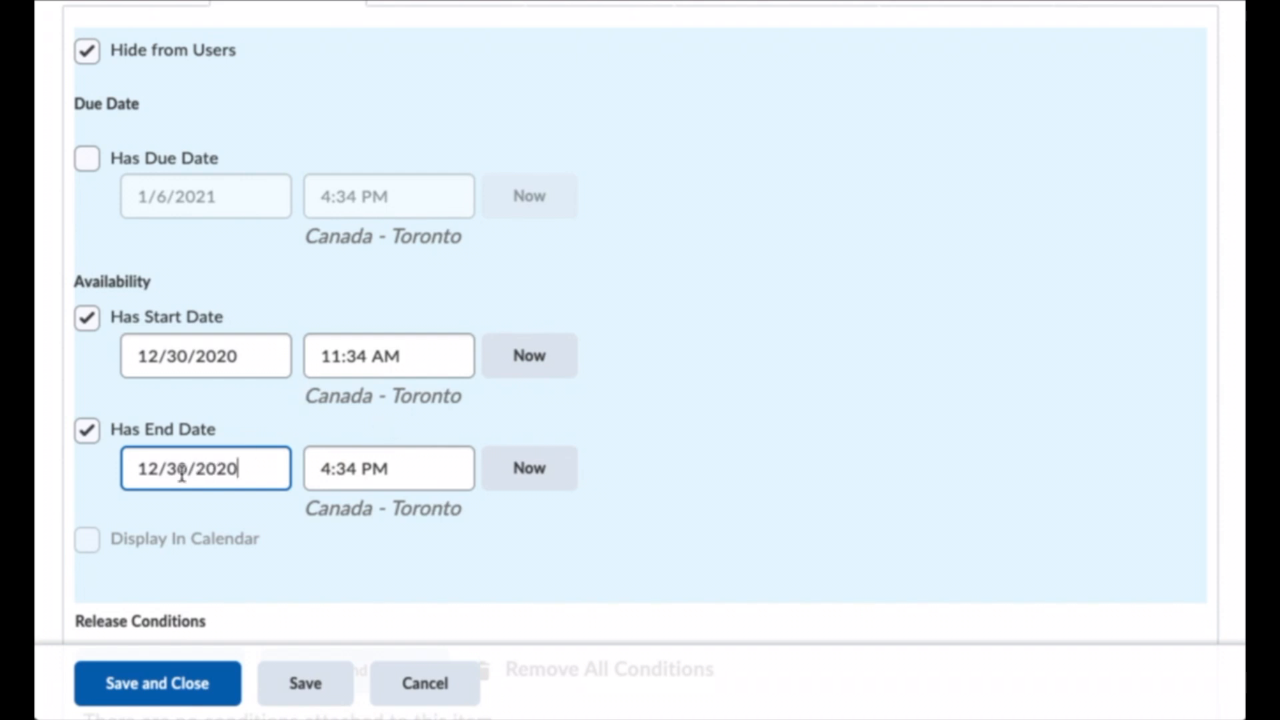
click(332, 469)
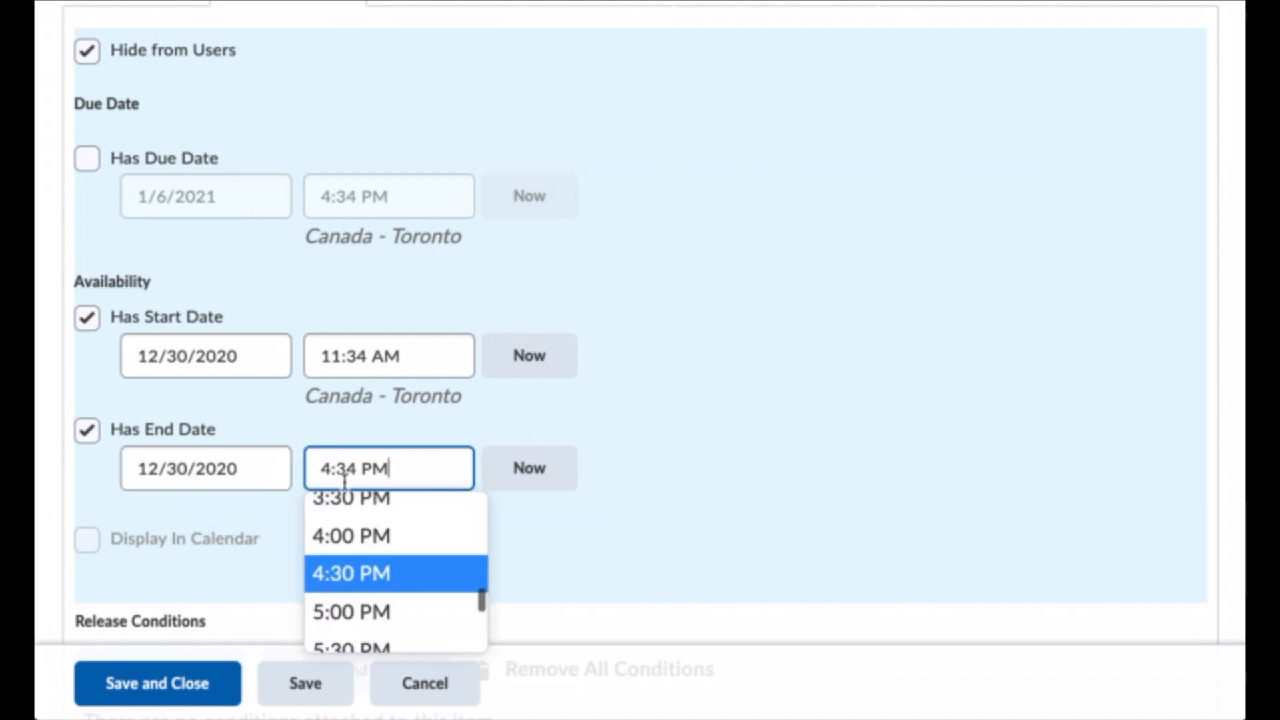
scroll(397, 572, up, 6)
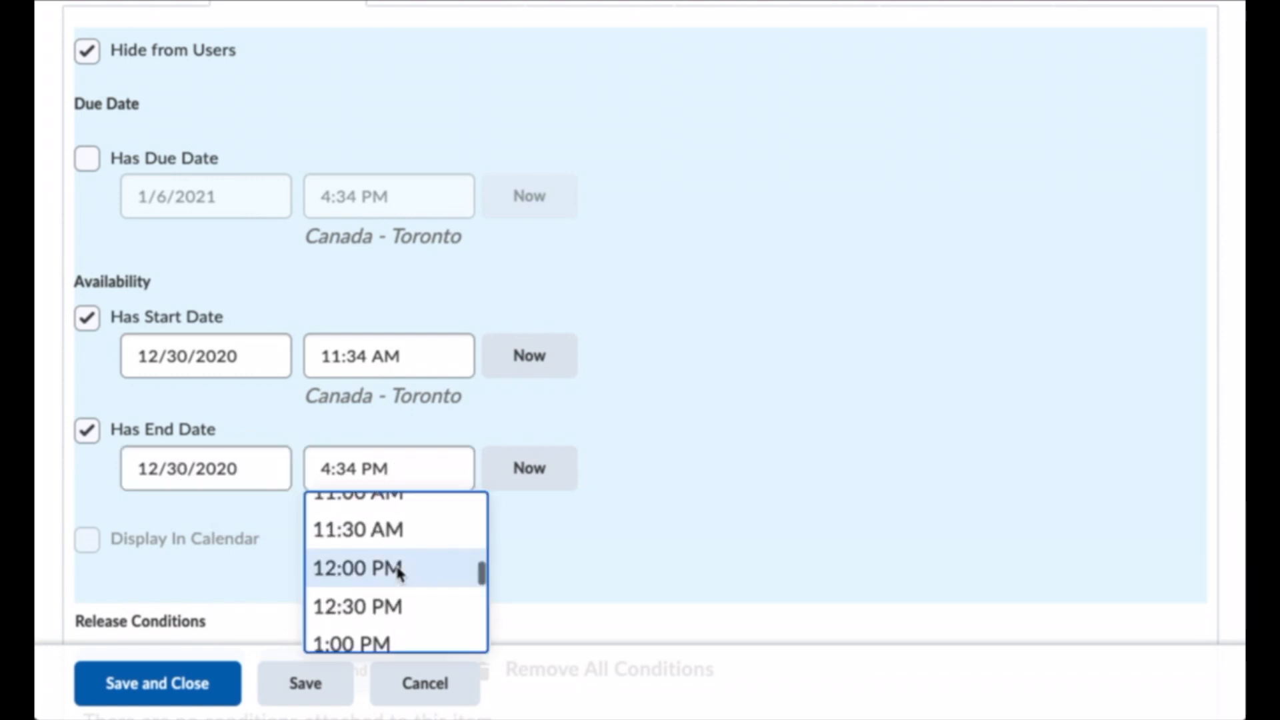
click(398, 572)
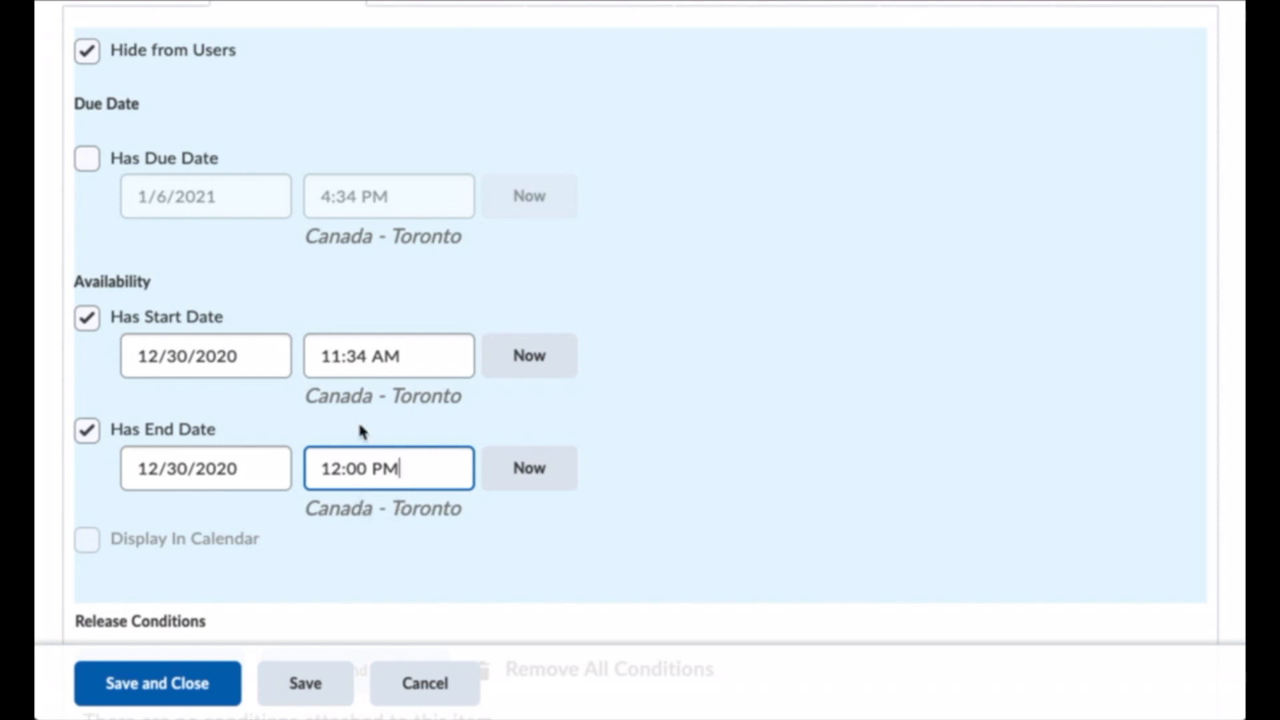
Switch the quiz timing to an enforced time limit of 10 minutes.
scroll(606, 457, down, 6)
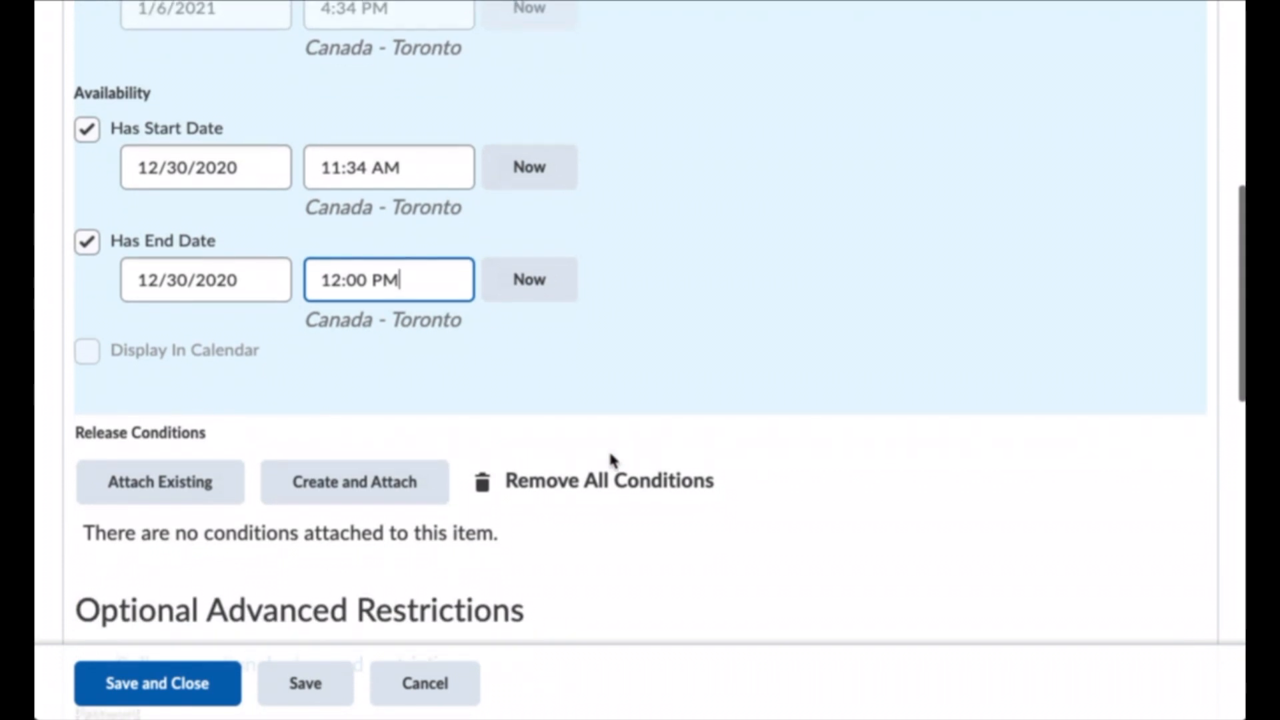
scroll(638, 454, down, 6)
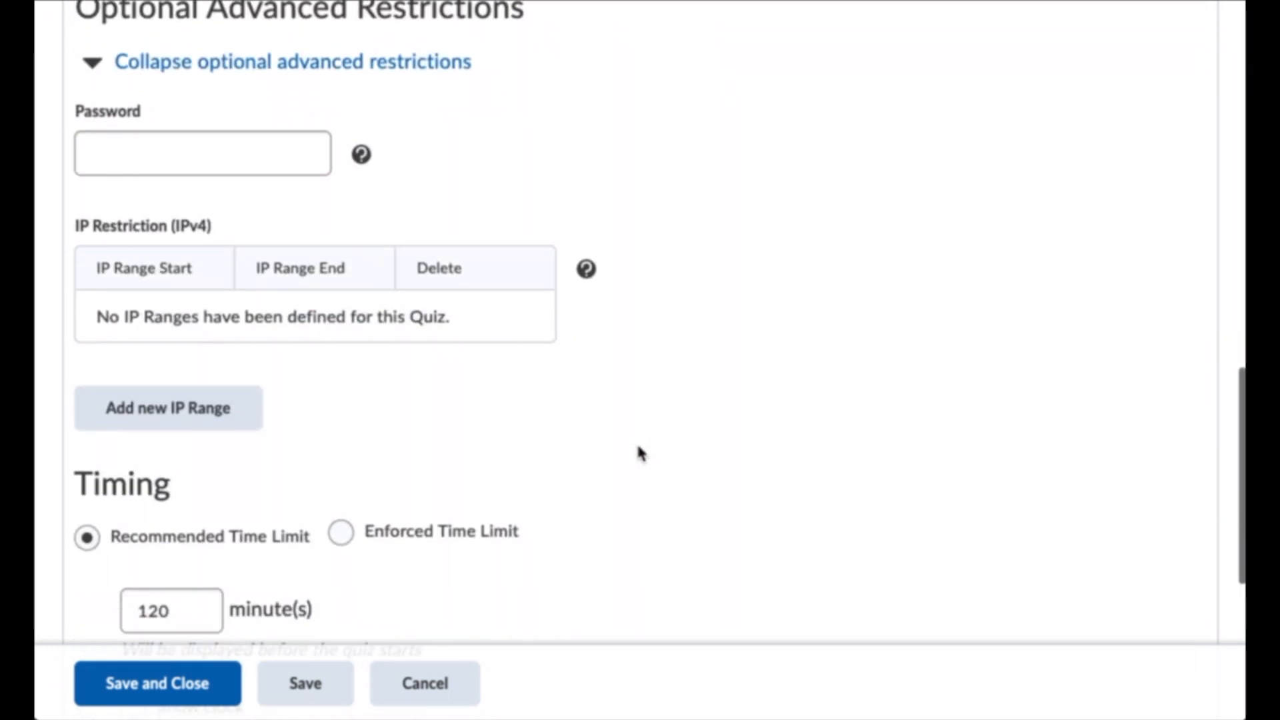
scroll(639, 453, up, 2)
scroll(633, 456, down, 6)
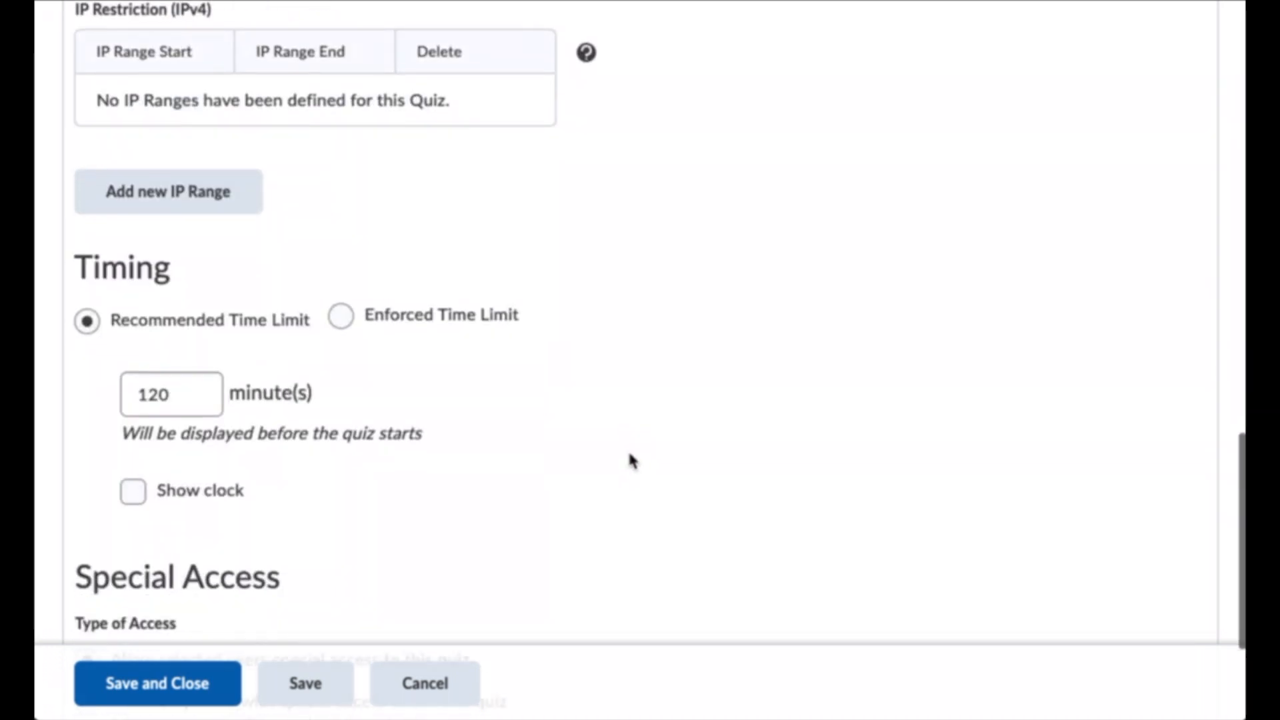
scroll(508, 437, down, 3)
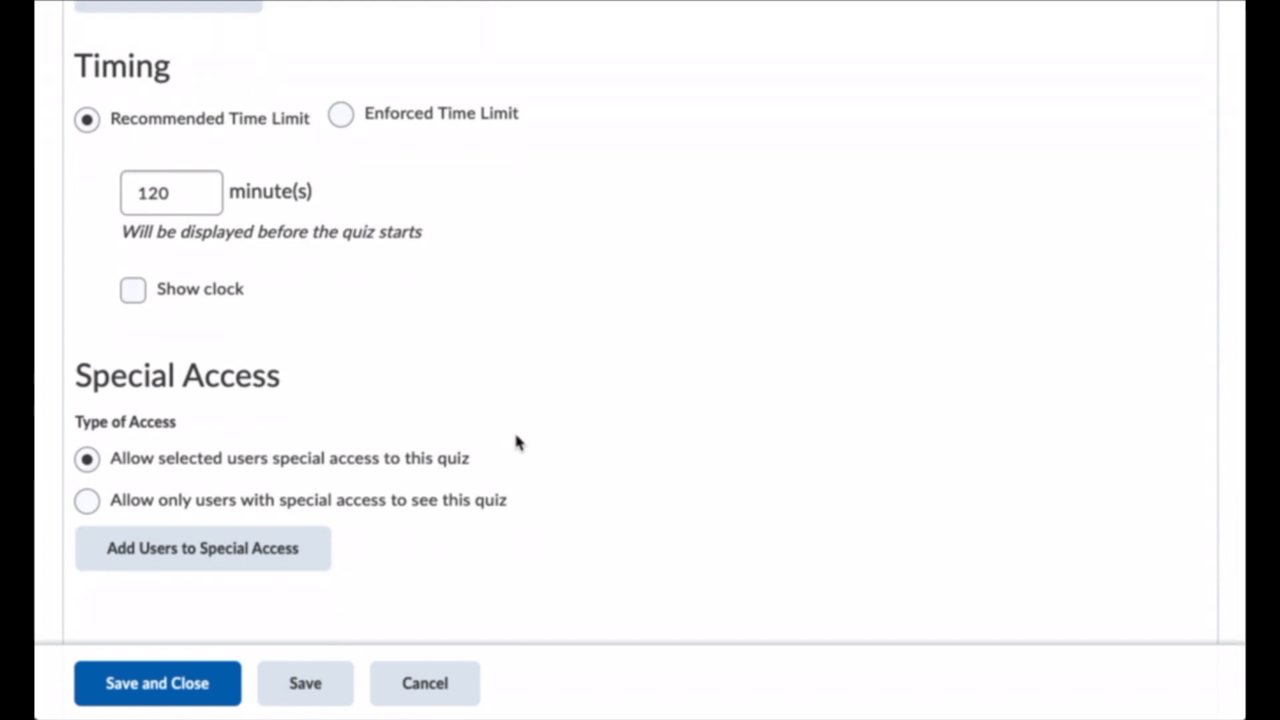
click(342, 116)
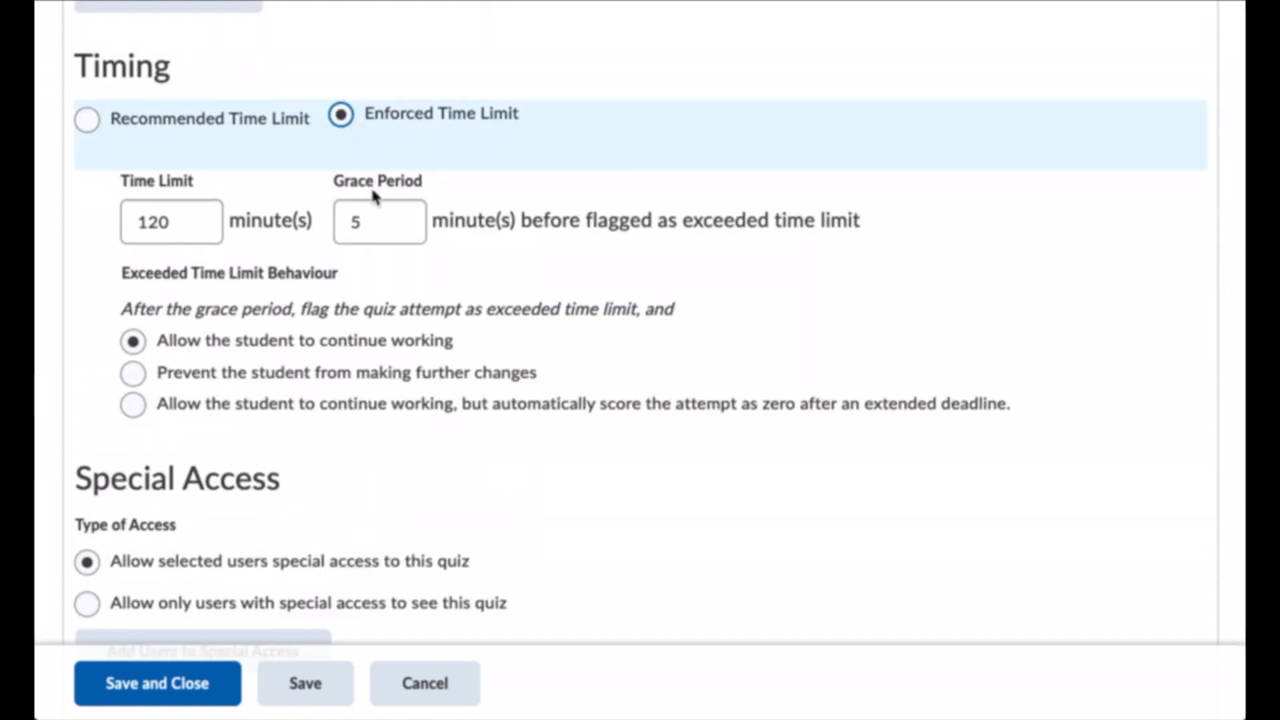
click(212, 240)
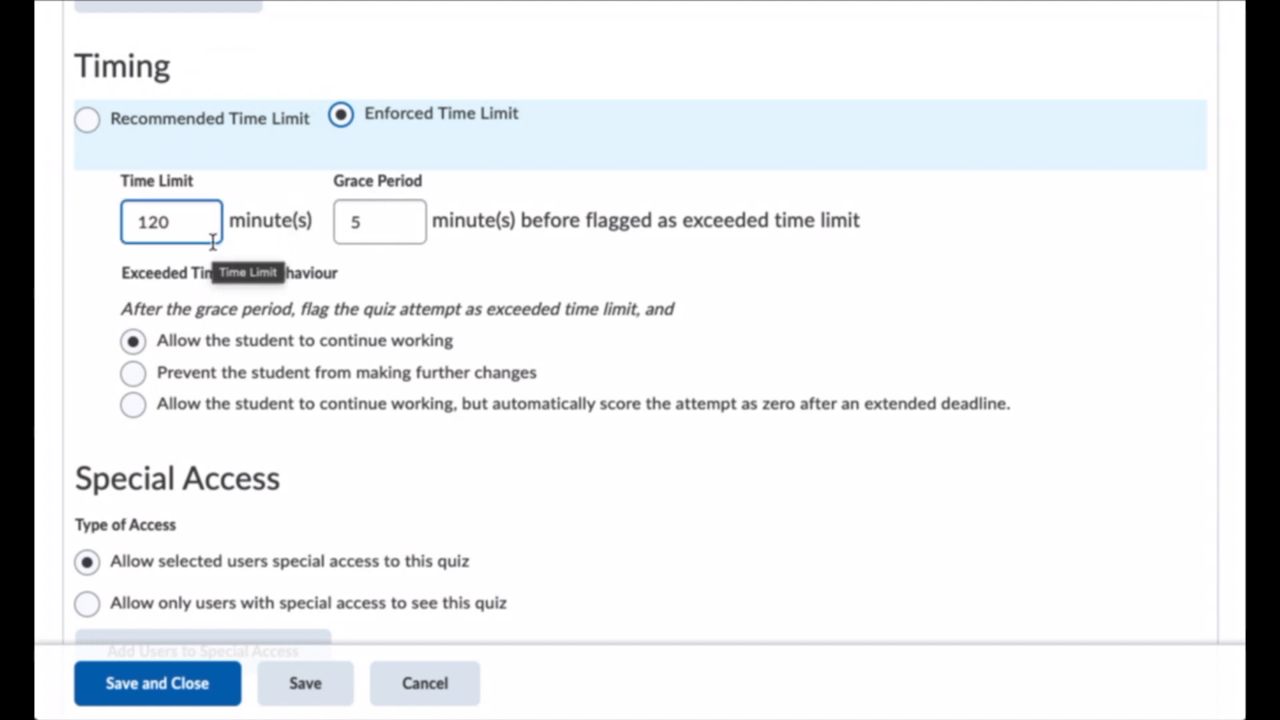
double_click(118, 227)
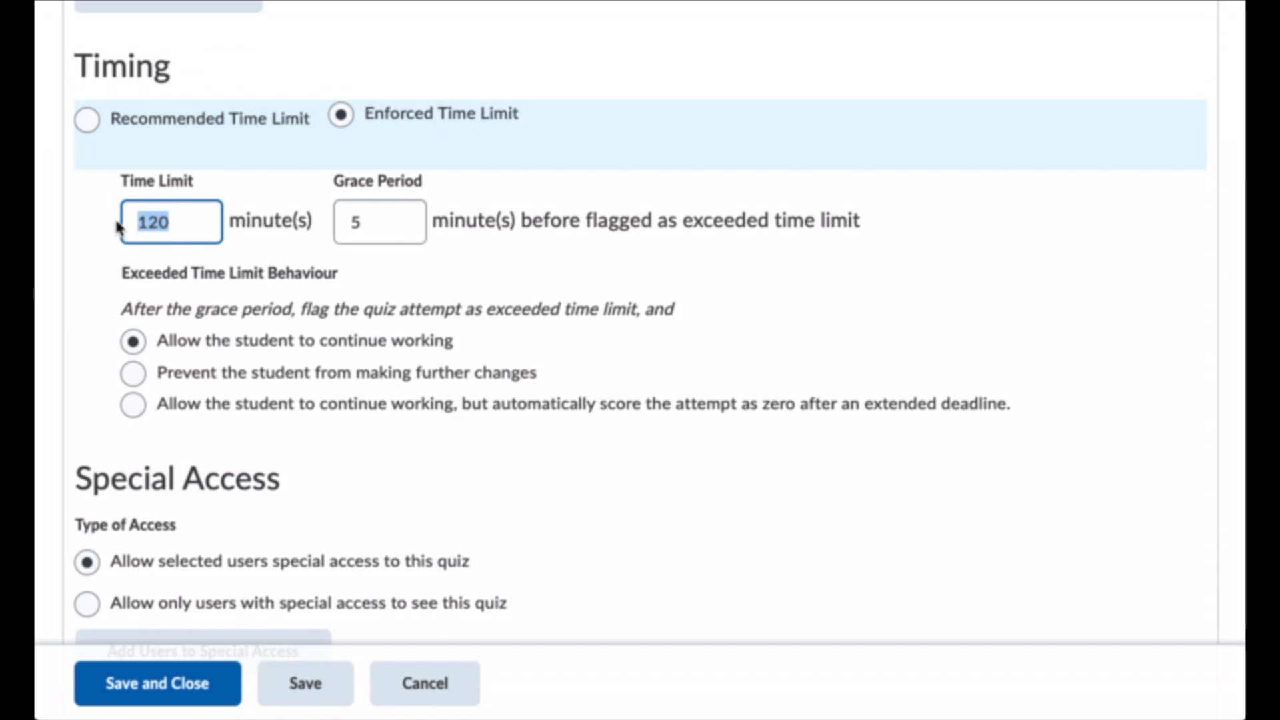
text(3)
drag(149, 222, 121, 216)
text(10)
Set the exceeded time limit behaviour to prevent the student from making further changes.
click(377, 222)
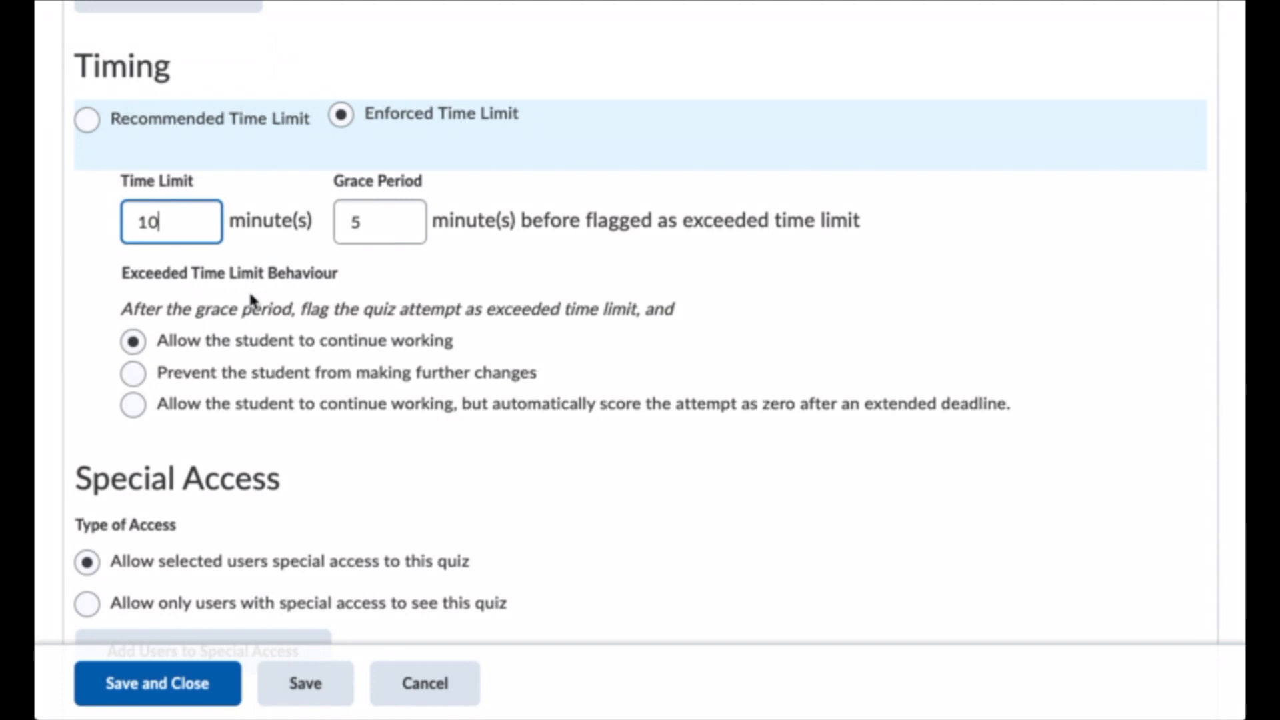
click(357, 227)
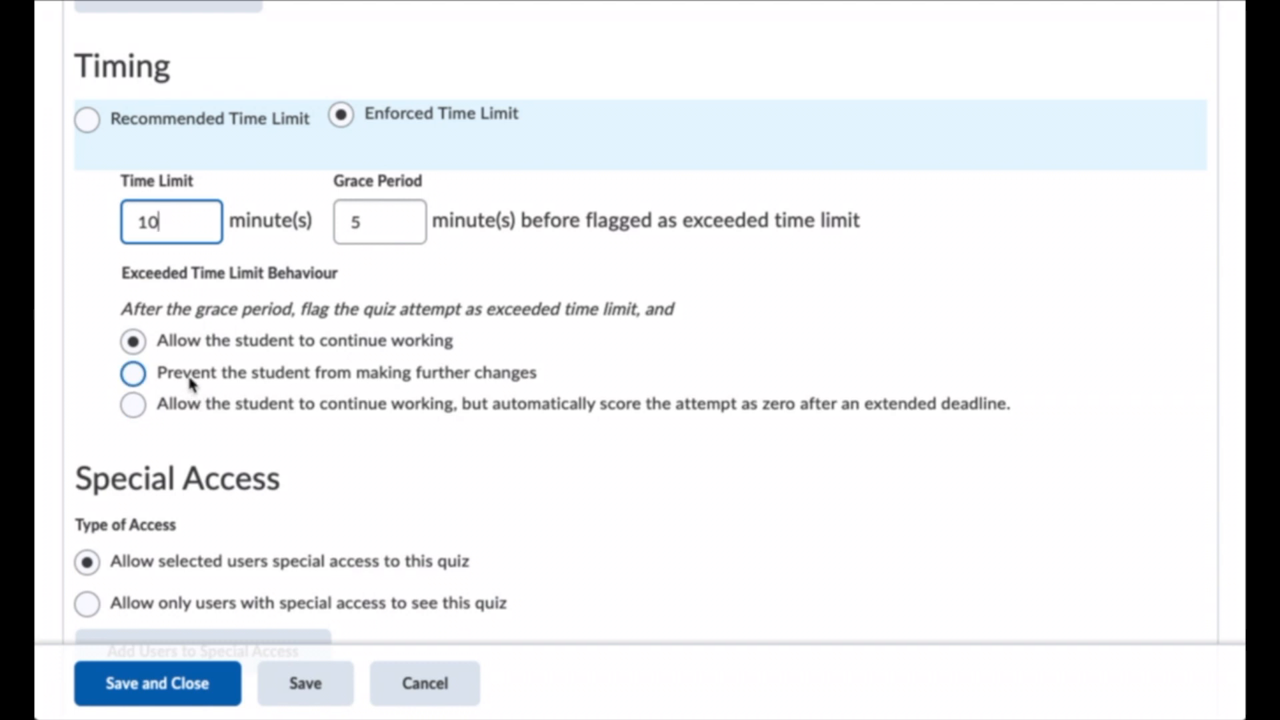
click(134, 375)
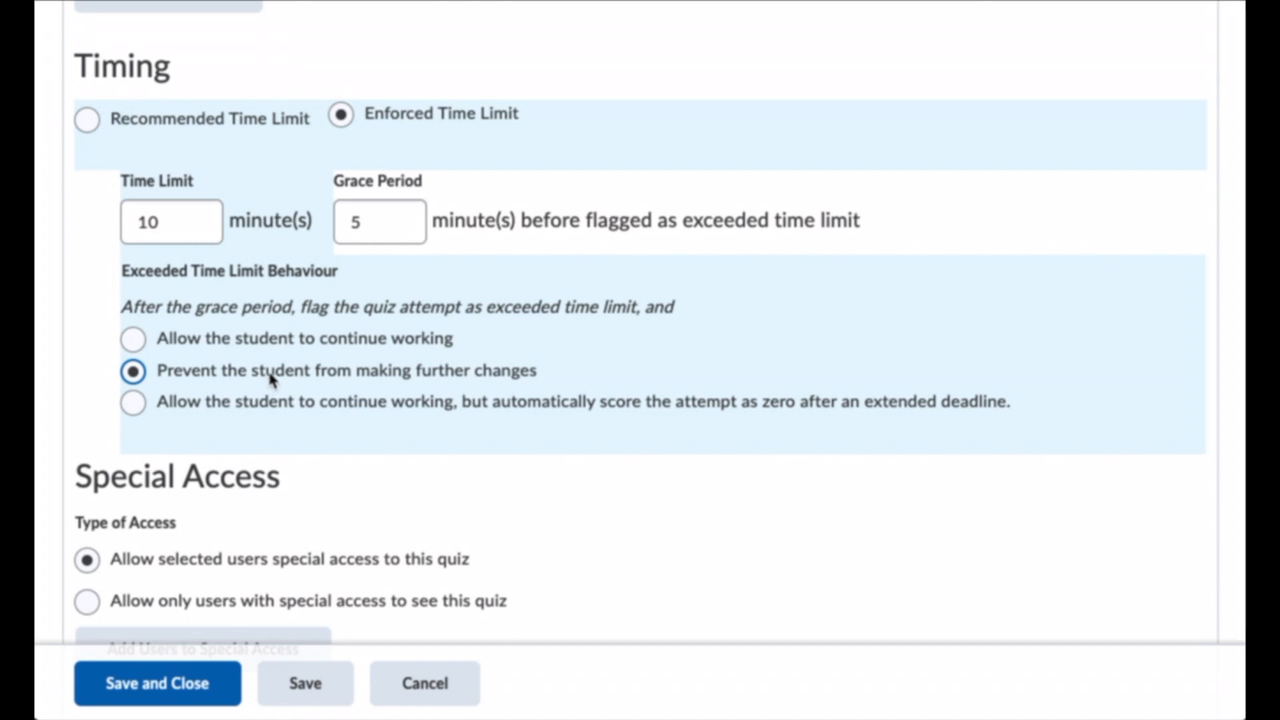
Review the quiz's timing and special access settings, and save and close the quiz.
scroll(270, 378, down, 2)
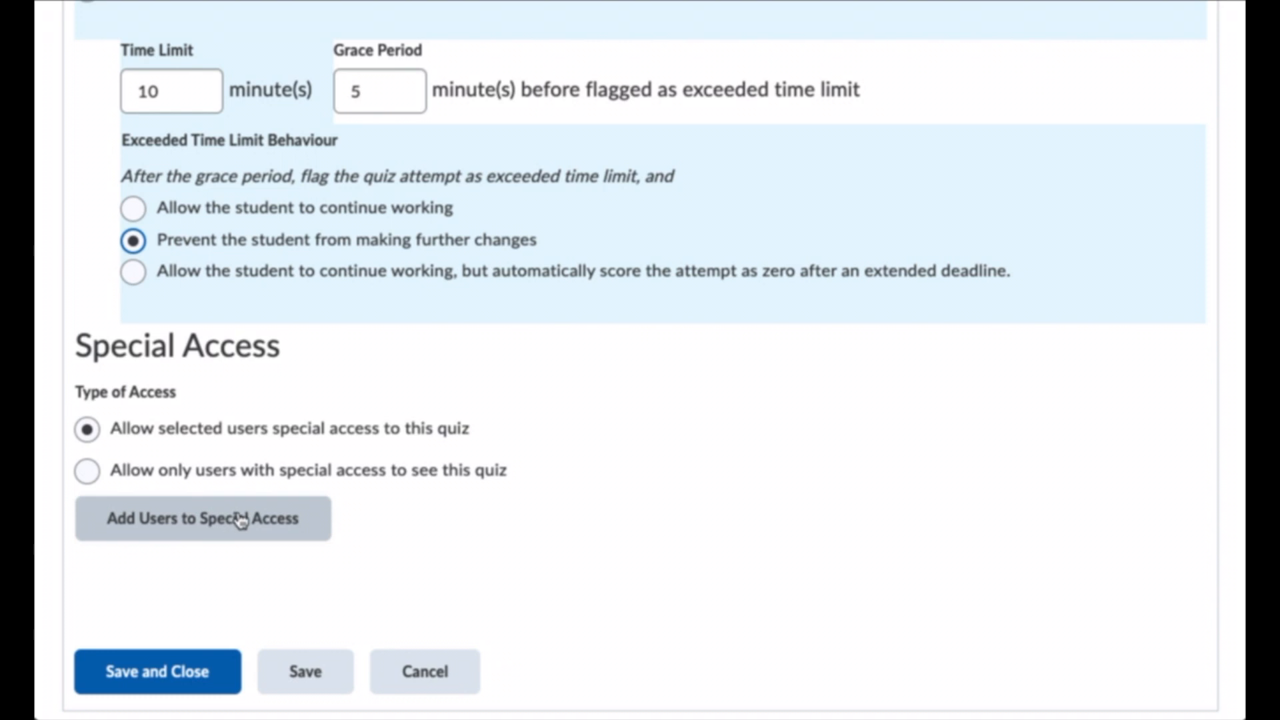
scroll(267, 493, up, 3)
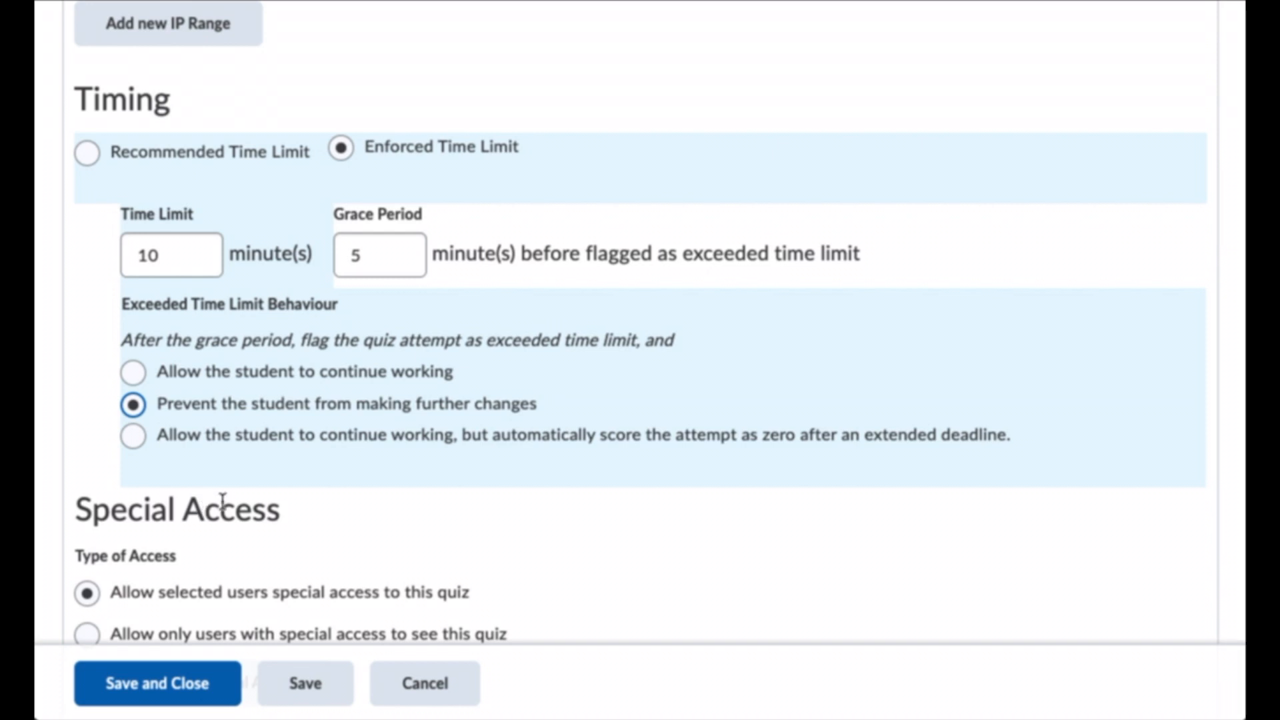
click(191, 253)
click(354, 255)
click(350, 281)
scroll(390, 437, down, 3)
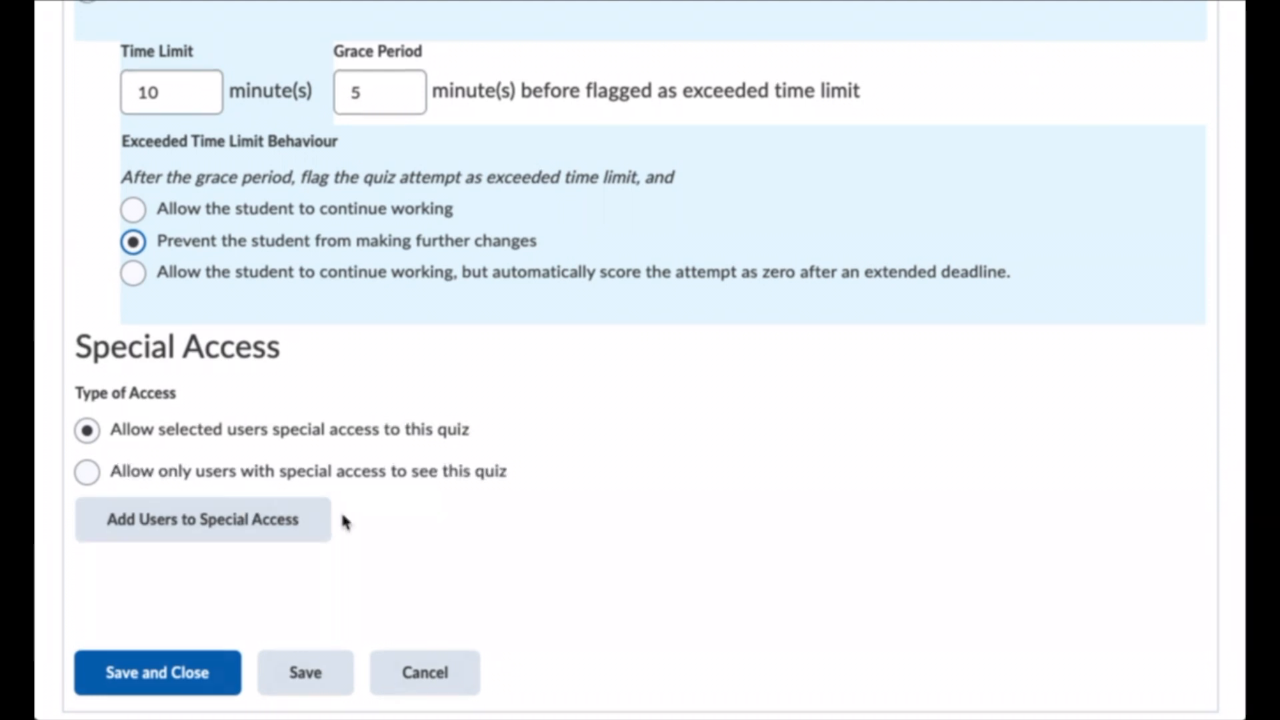
scroll(340, 517, up, 8)
scroll(345, 533, down, 6)
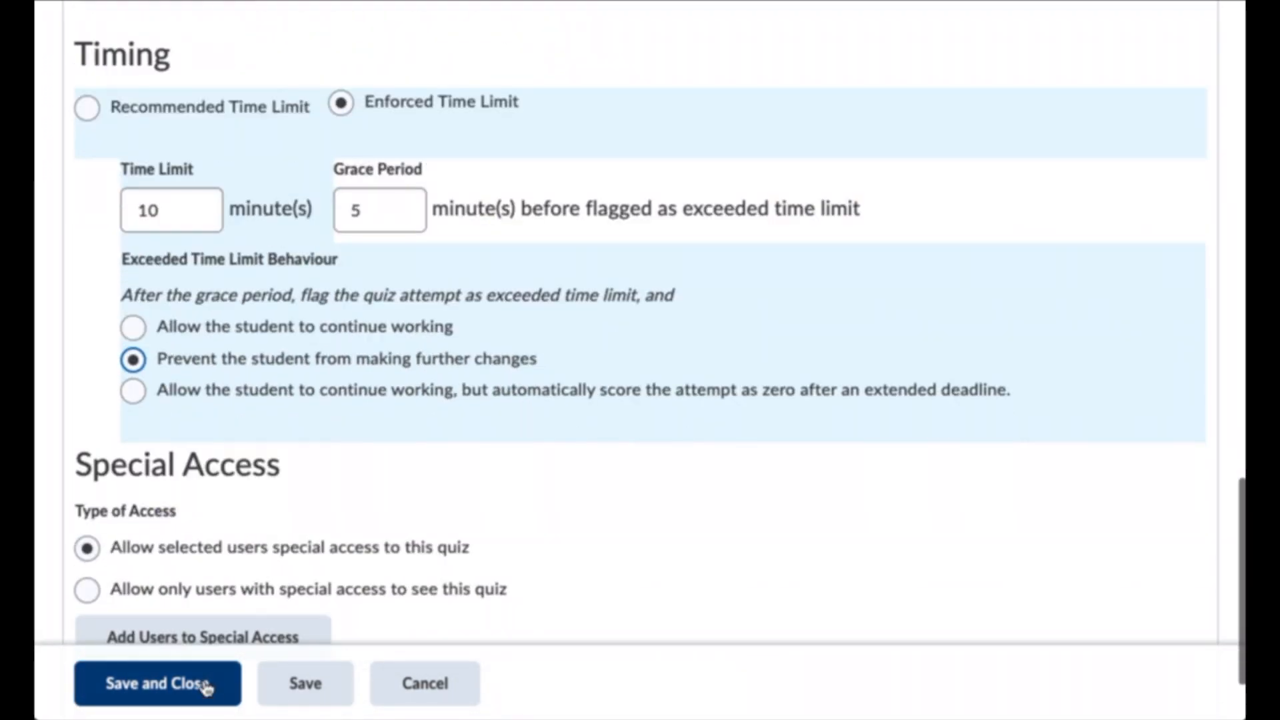
click(176, 685)
scroll(395, 514, down, 1)
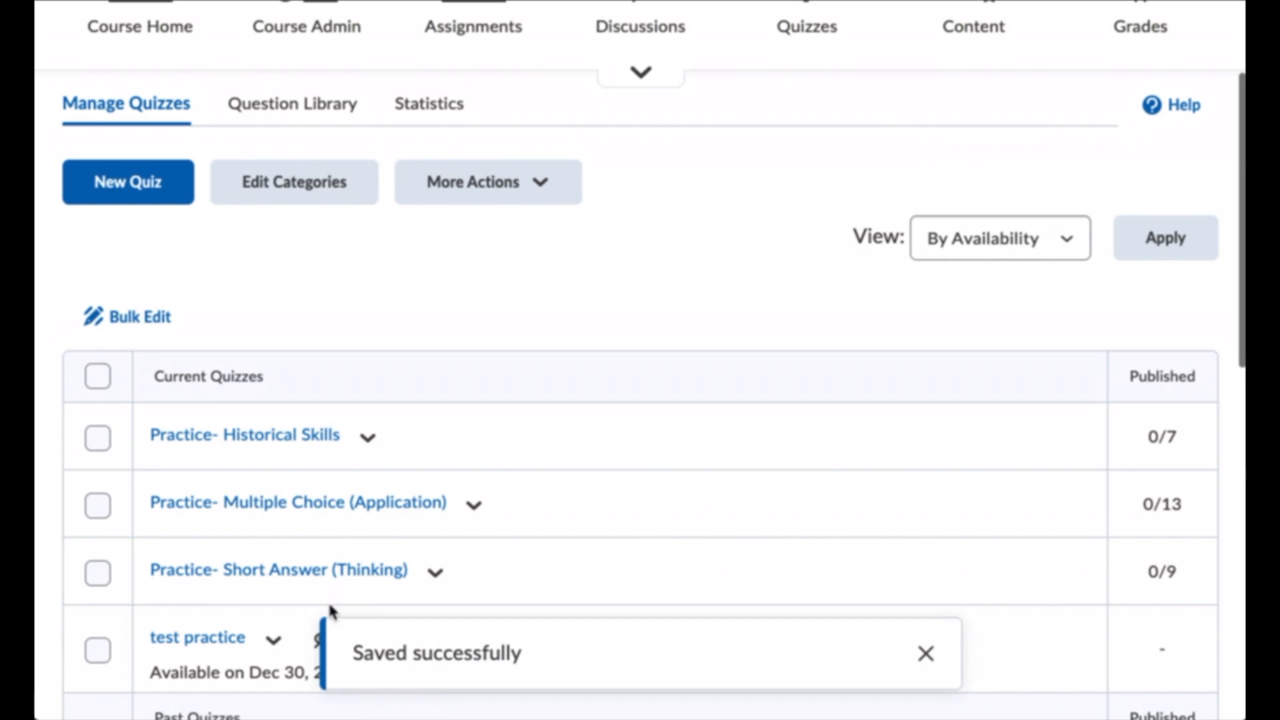
Open the student preview of the test practice quiz with restrictions bypassed, and start the quiz.
click(274, 640)
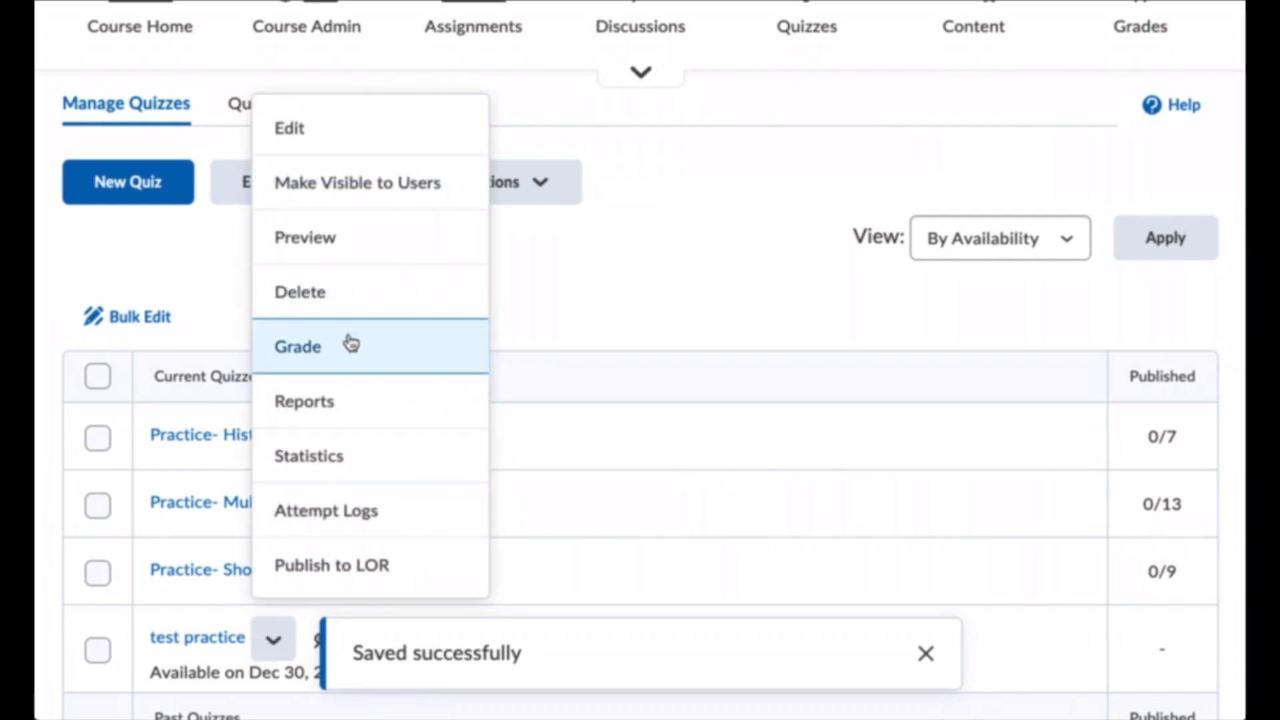
click(347, 236)
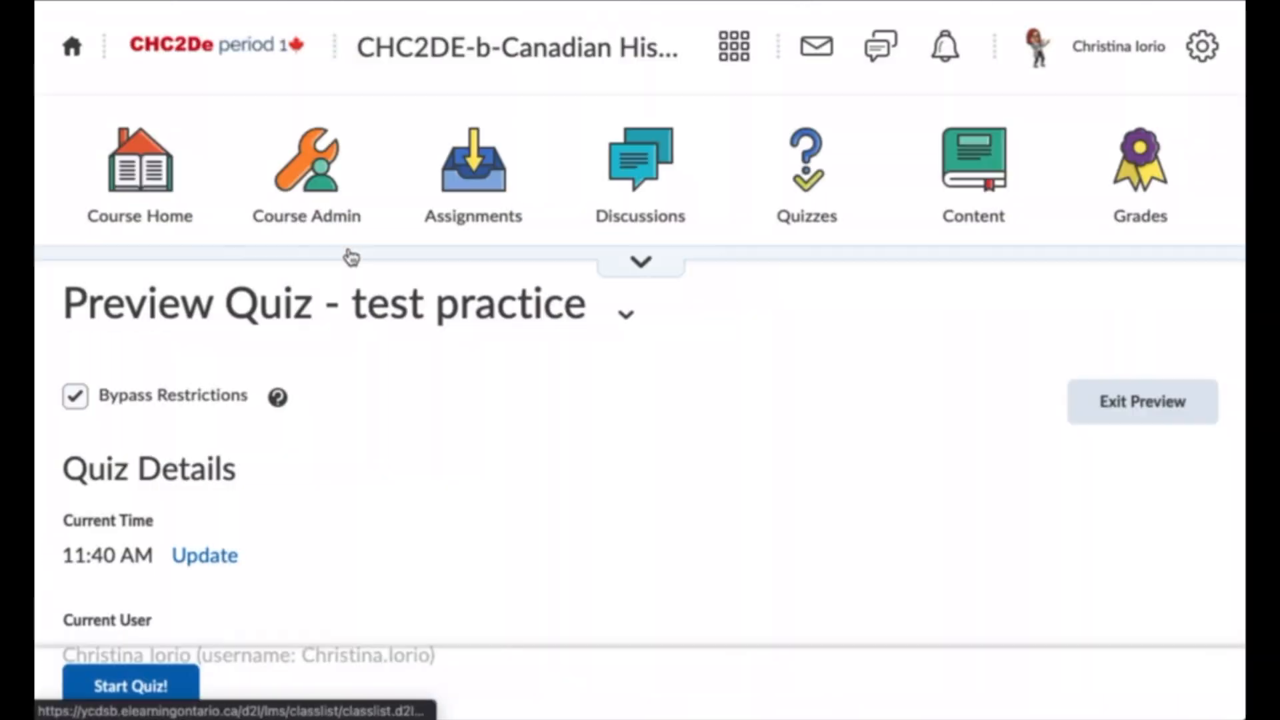
scroll(346, 337, down, 5)
click(158, 684)
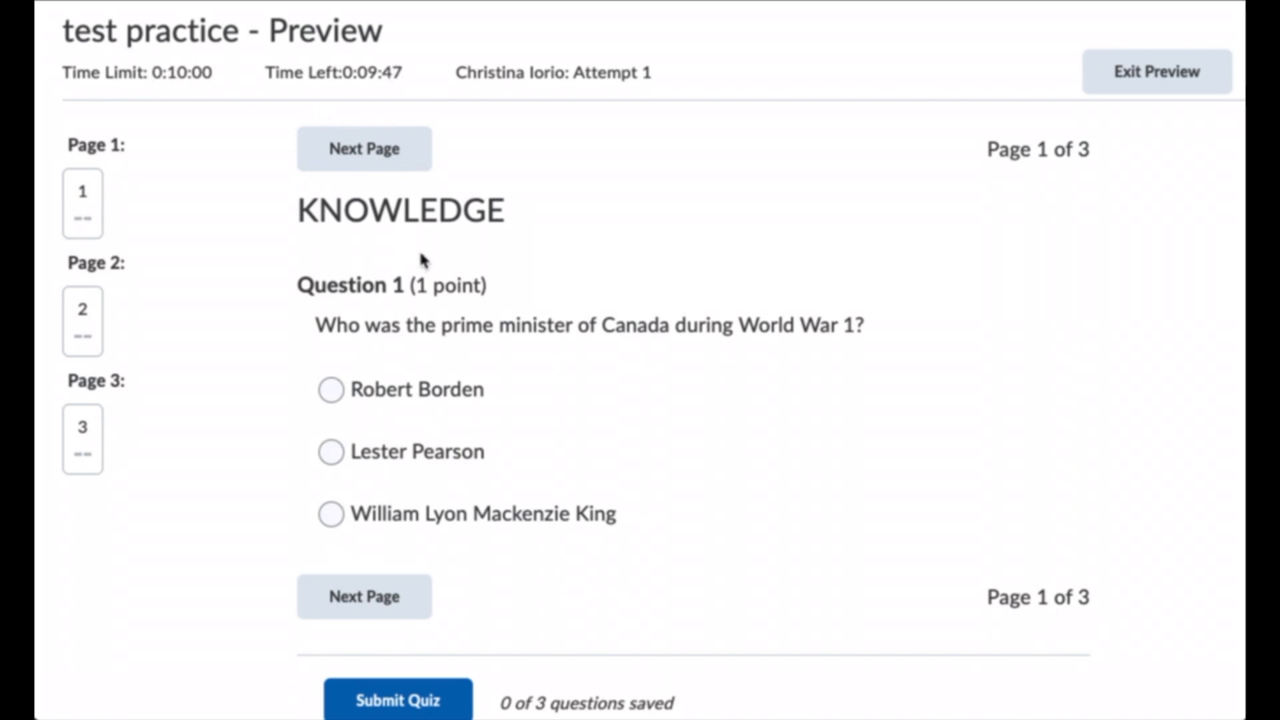
Try switching the answer to the prime minister question between Lester Pearson and Robert Borden, ending on Robert Borden, and exit the preview.
click(331, 453)
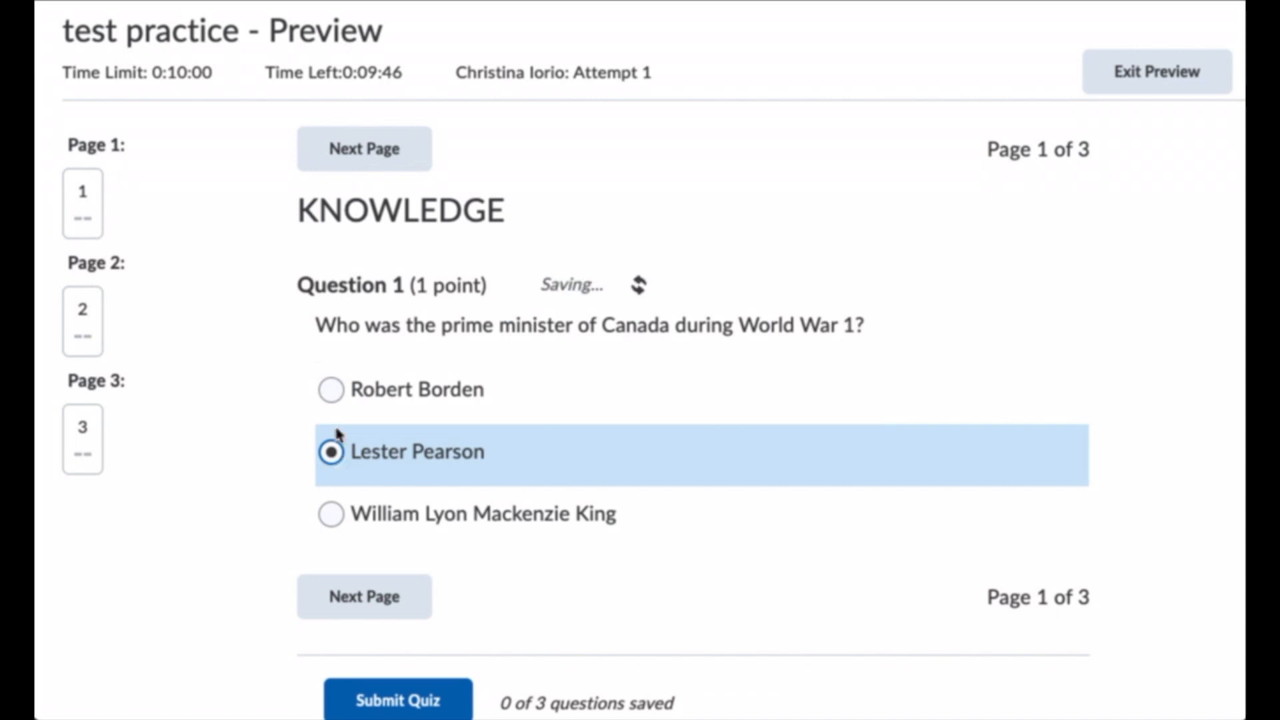
click(330, 390)
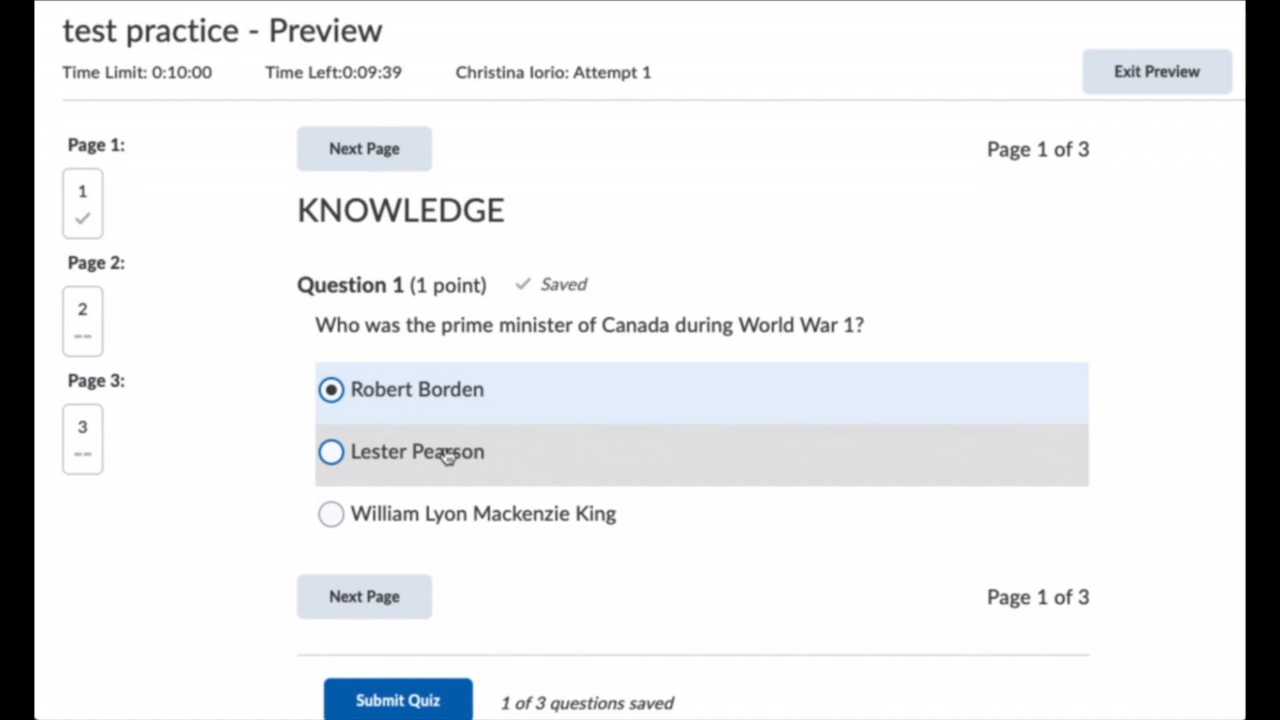
click(332, 453)
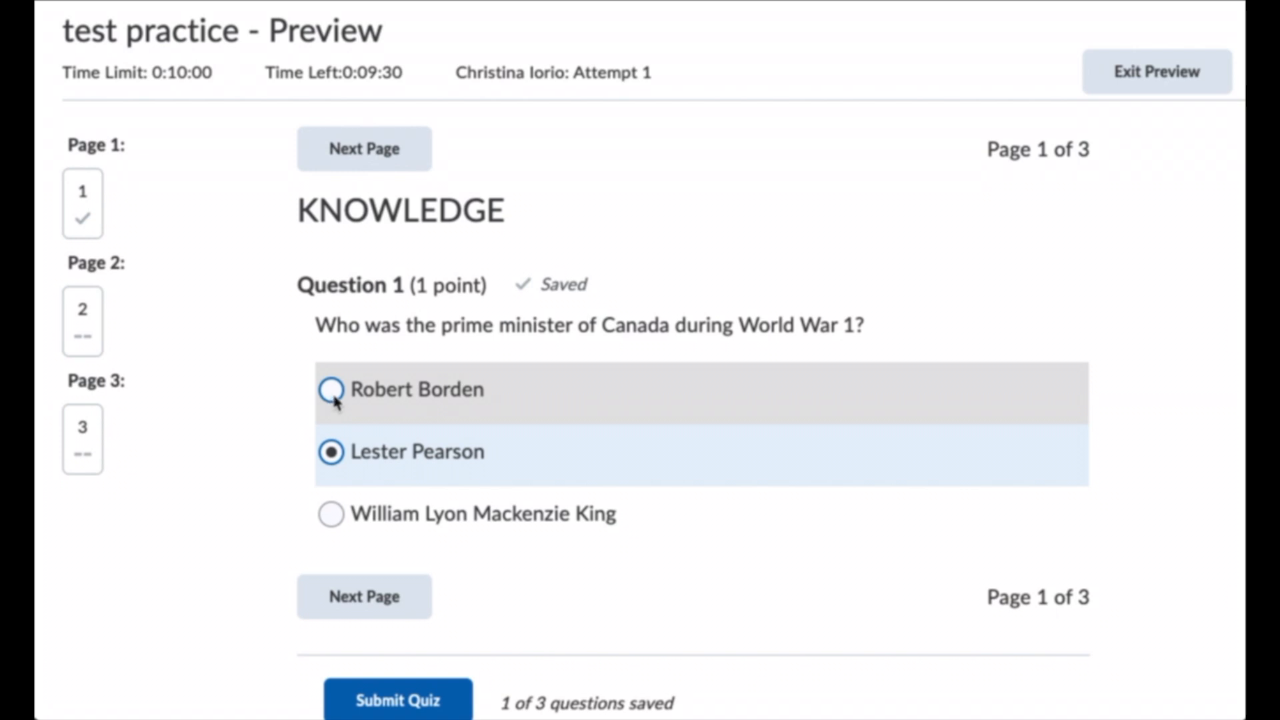
click(331, 394)
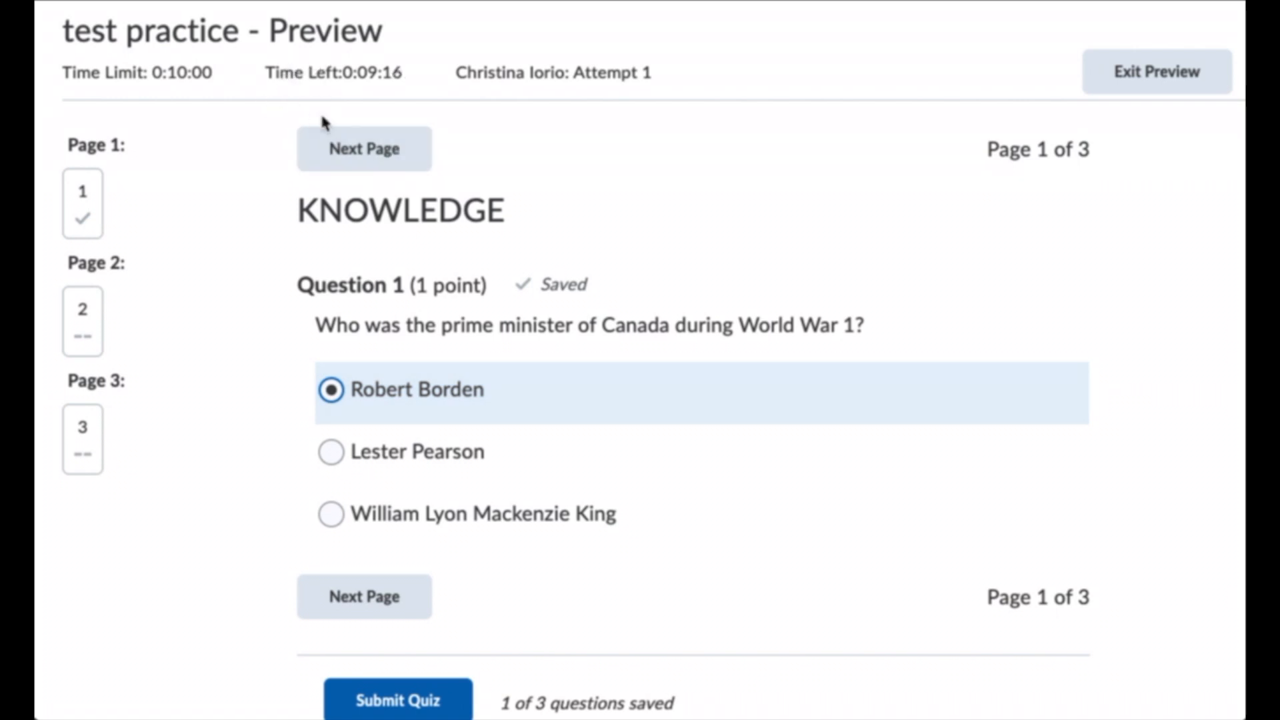
click(1130, 85)
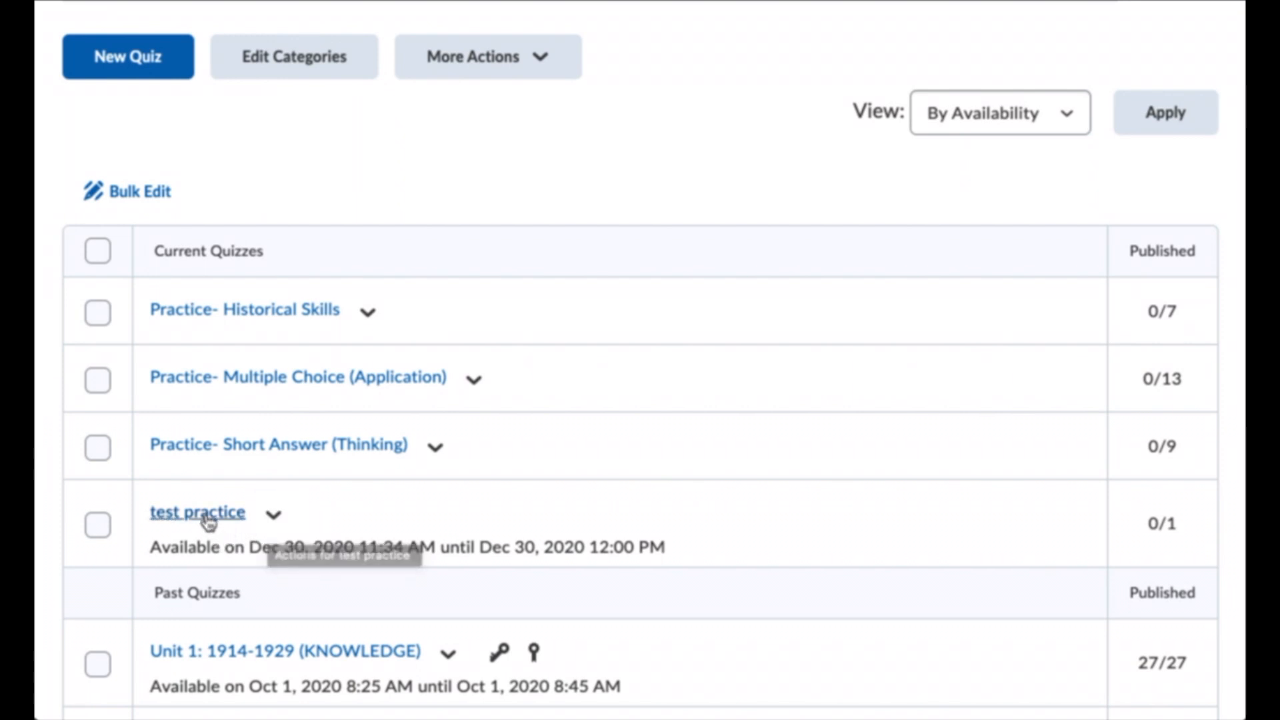
Open the grading page for the test practice quiz, and briefly select and deselect the in-progress attempt.
click(274, 521)
click(306, 303)
scroll(858, 514, down, 2)
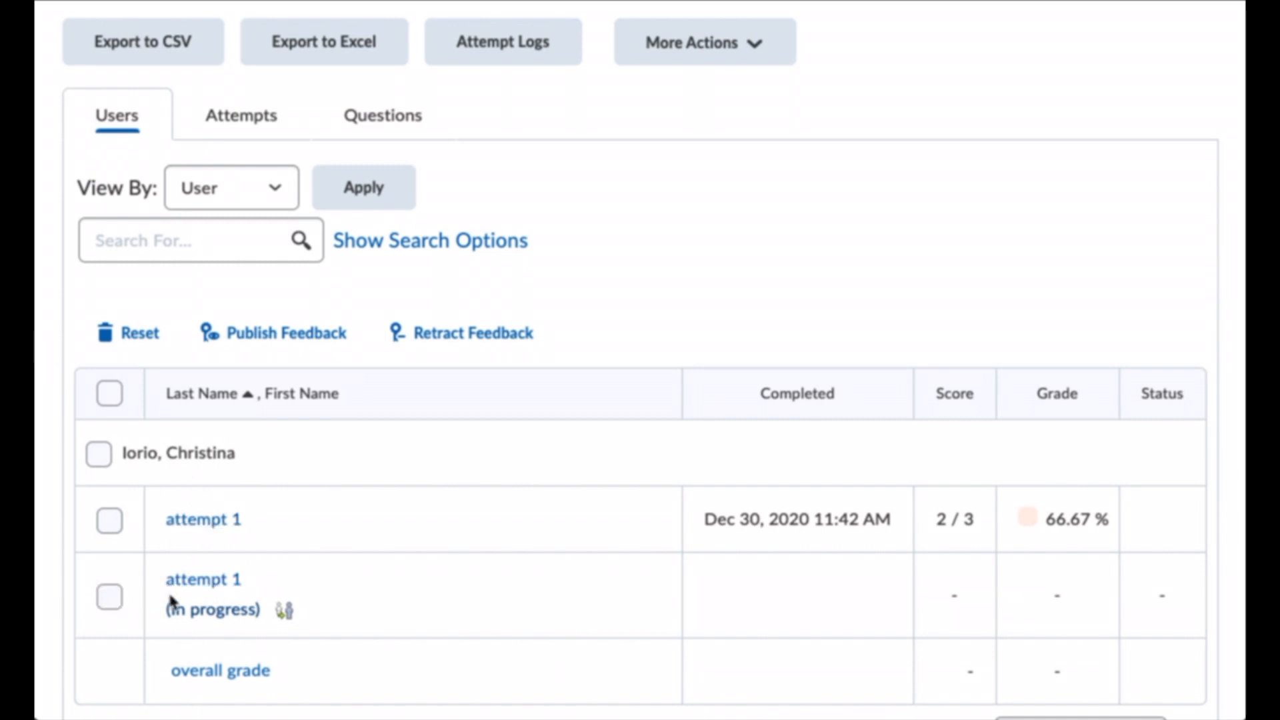
click(110, 597)
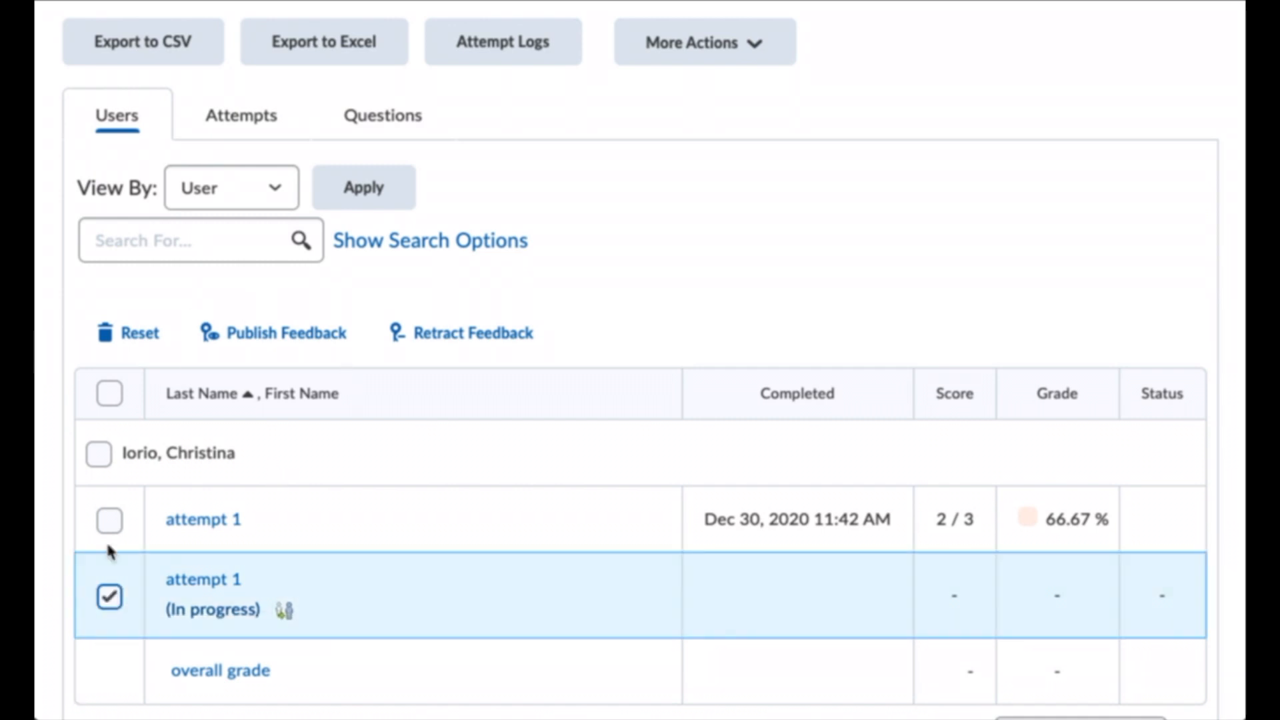
click(119, 599)
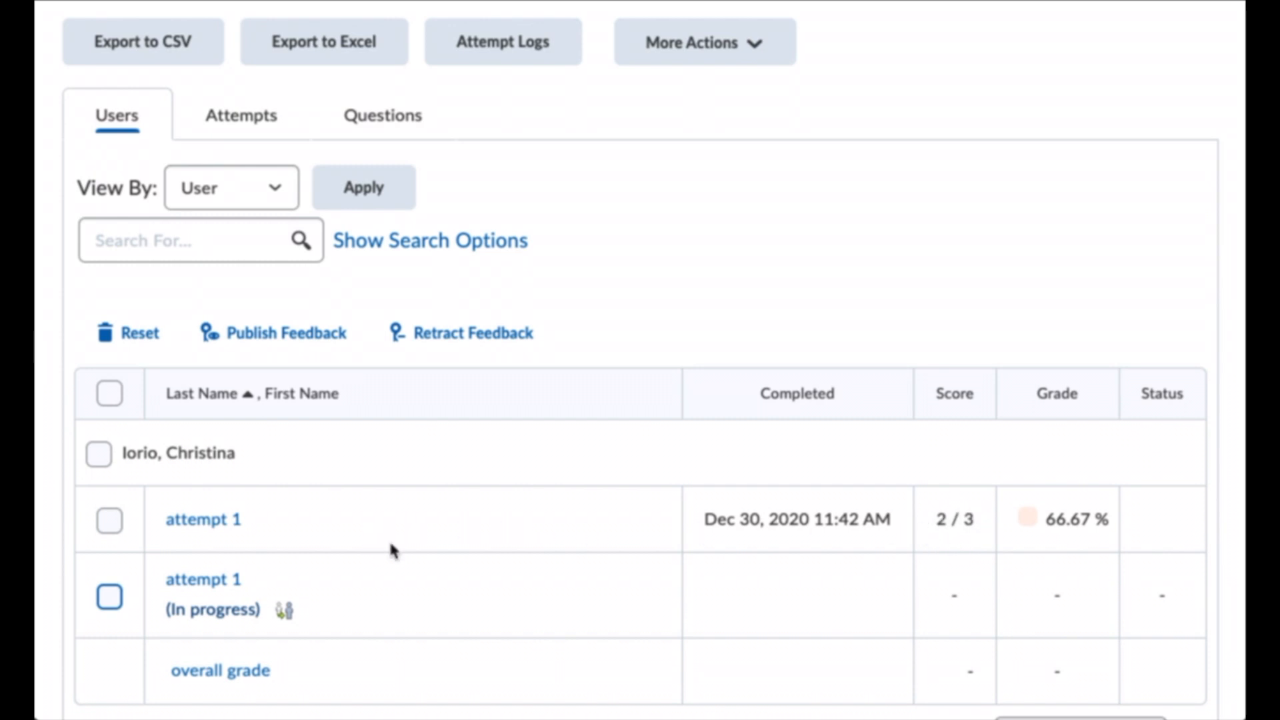
scroll(377, 527, up, 1)
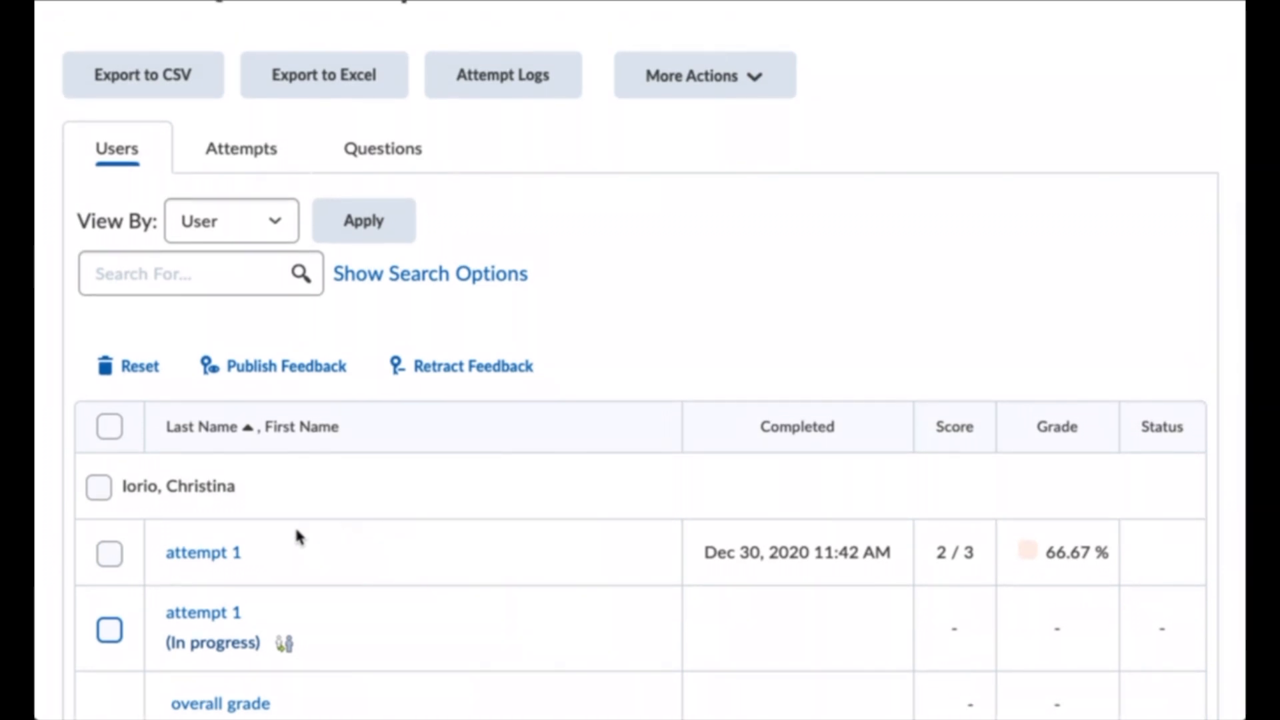
Examine the completed attempt's timing, final score and individual question answers, and return to the grading list.
click(212, 562)
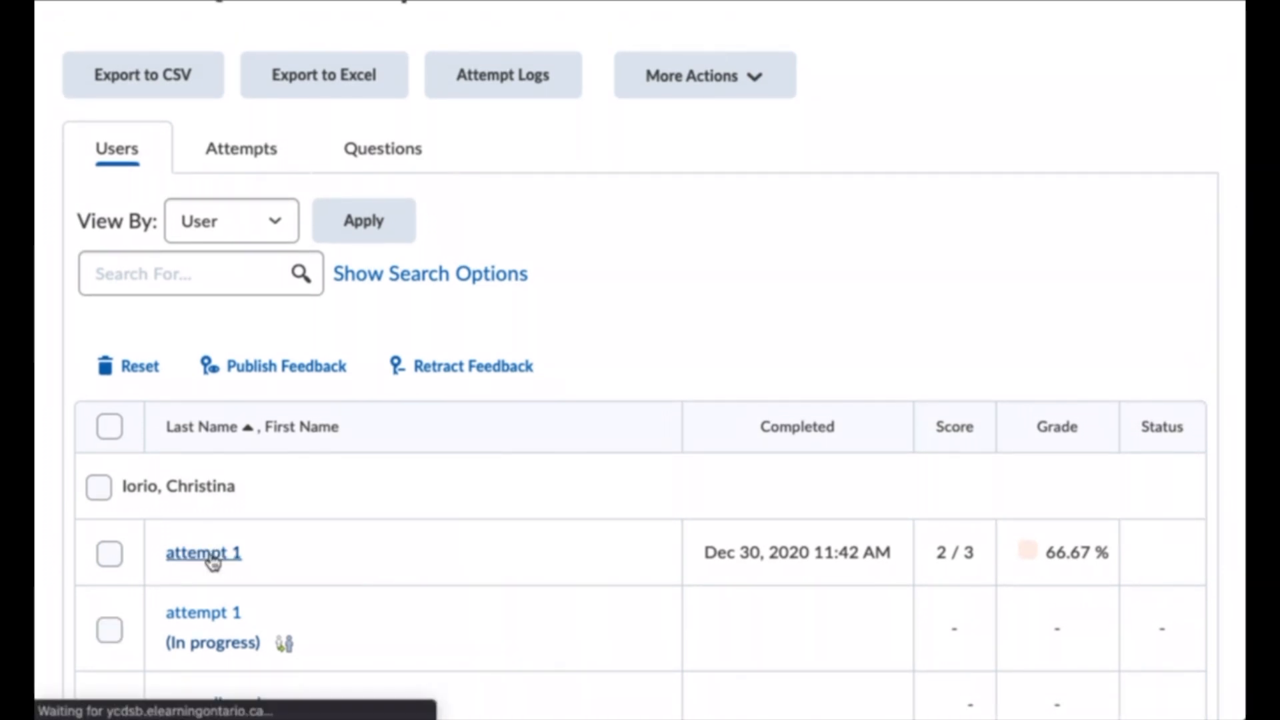
scroll(790, 482, down, 20)
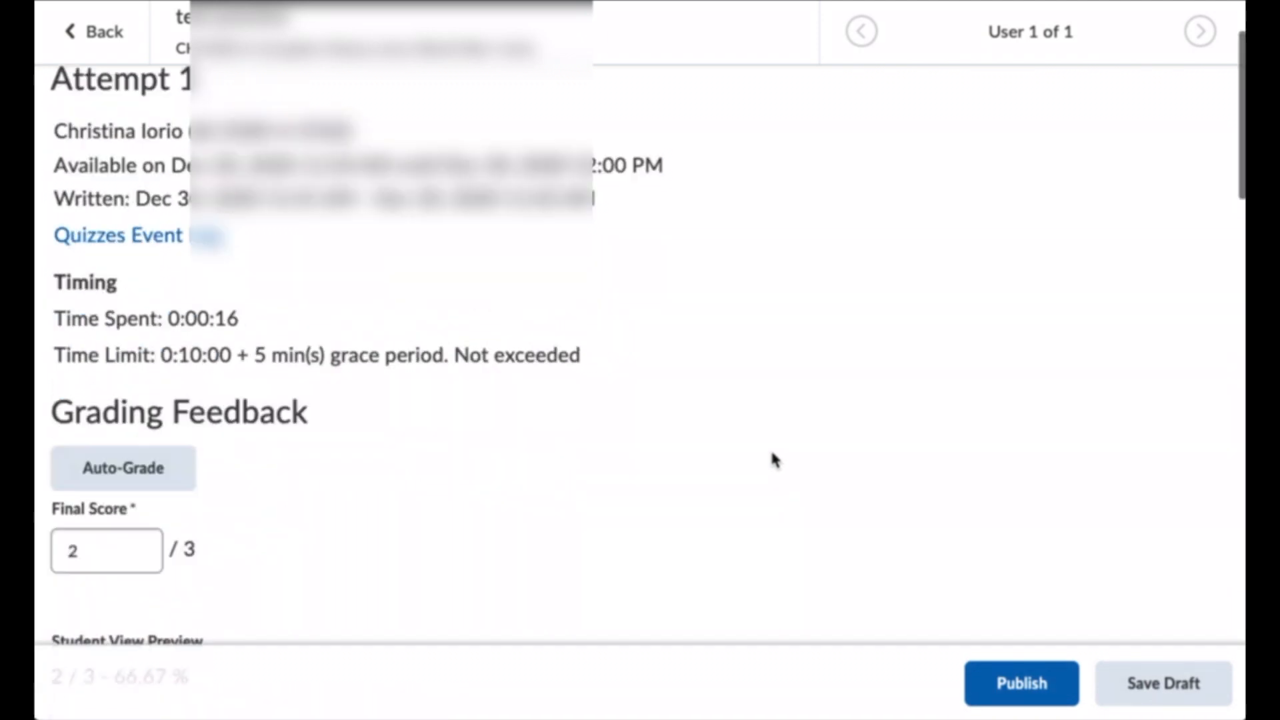
scroll(765, 455, down, 10)
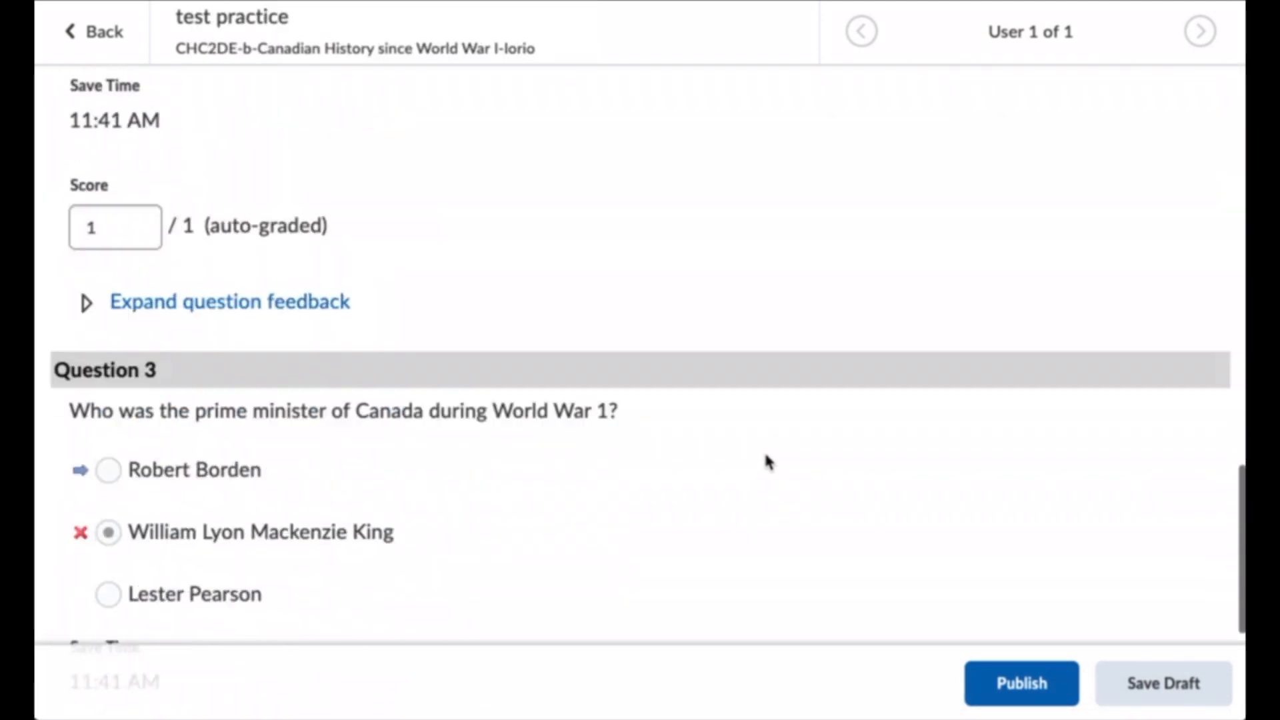
scroll(765, 456, up, 5)
scroll(765, 456, down, 2)
scroll(366, 506, up, 12)
scroll(447, 370, up, 10)
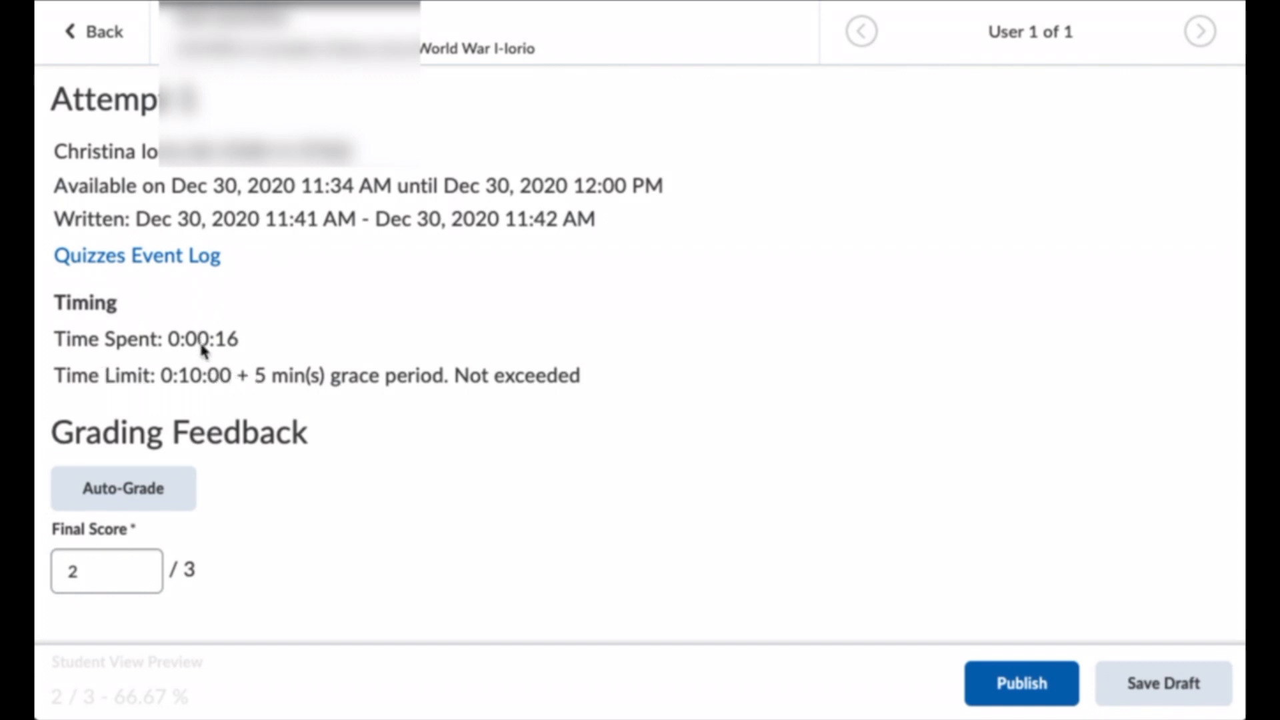
click(92, 32)
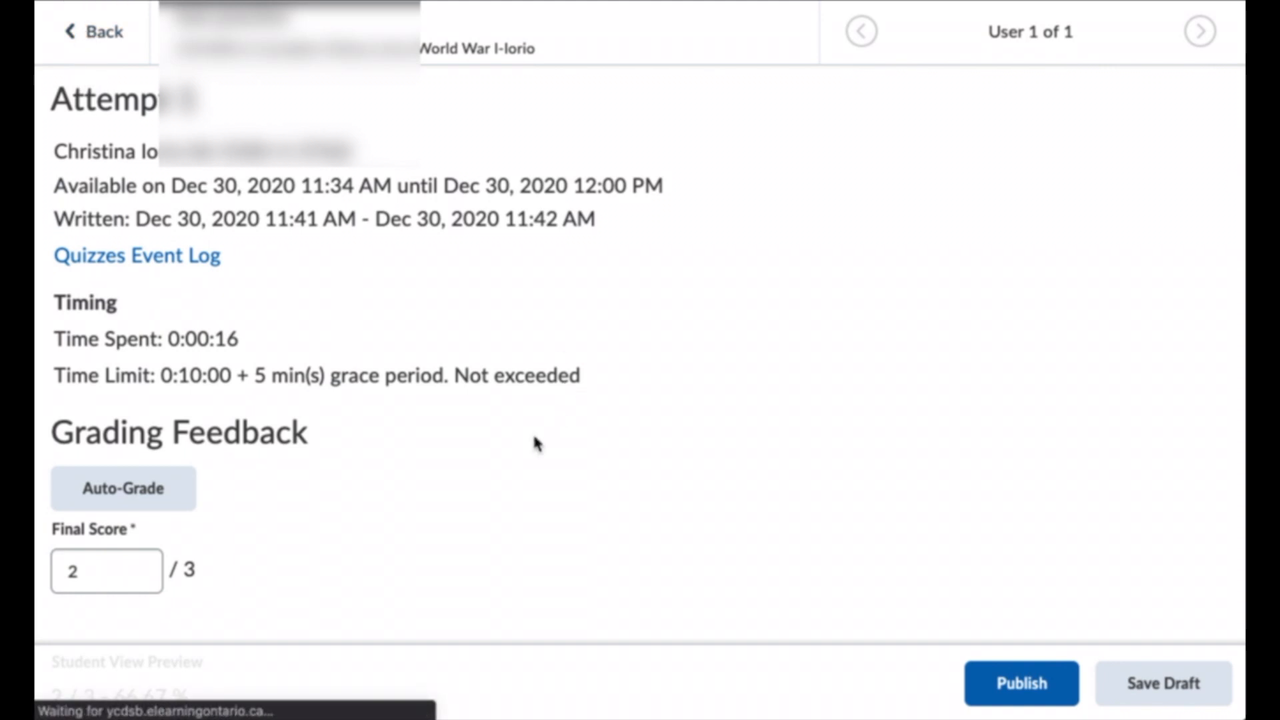
Open the quiz statistics and examine the user score distribution, class average and individual average grades.
scroll(482, 553, down, 1)
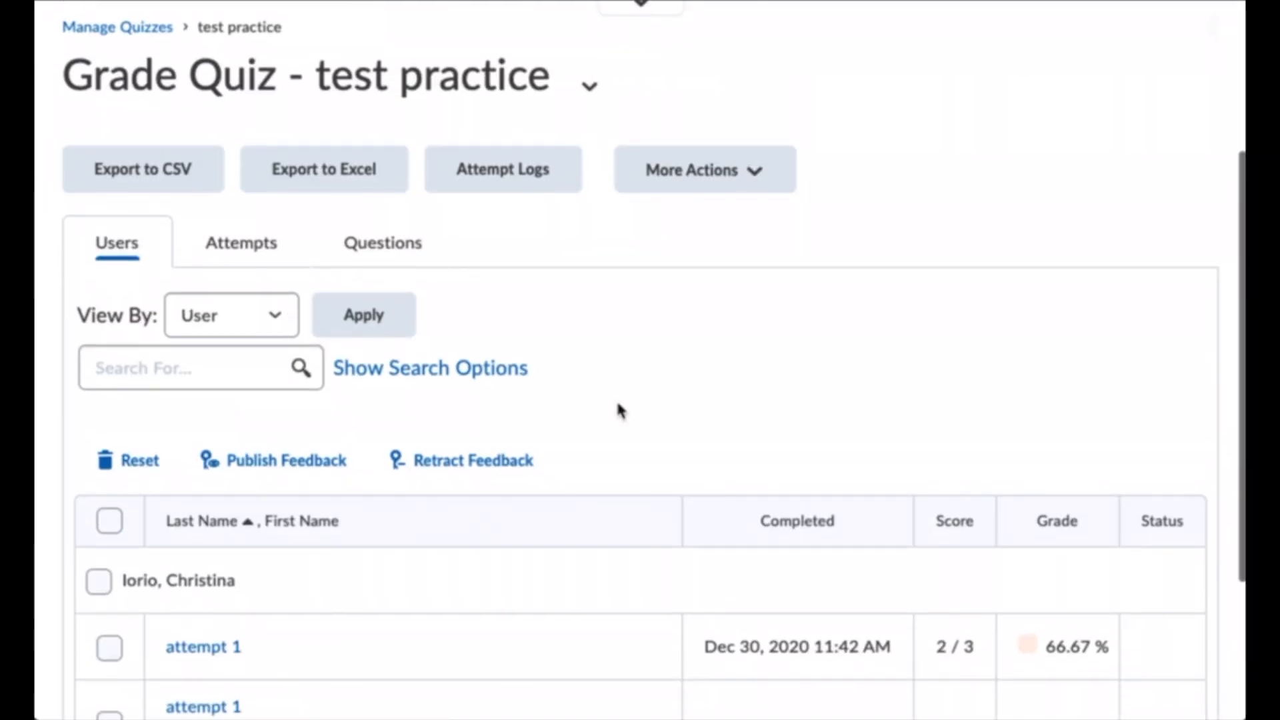
click(588, 100)
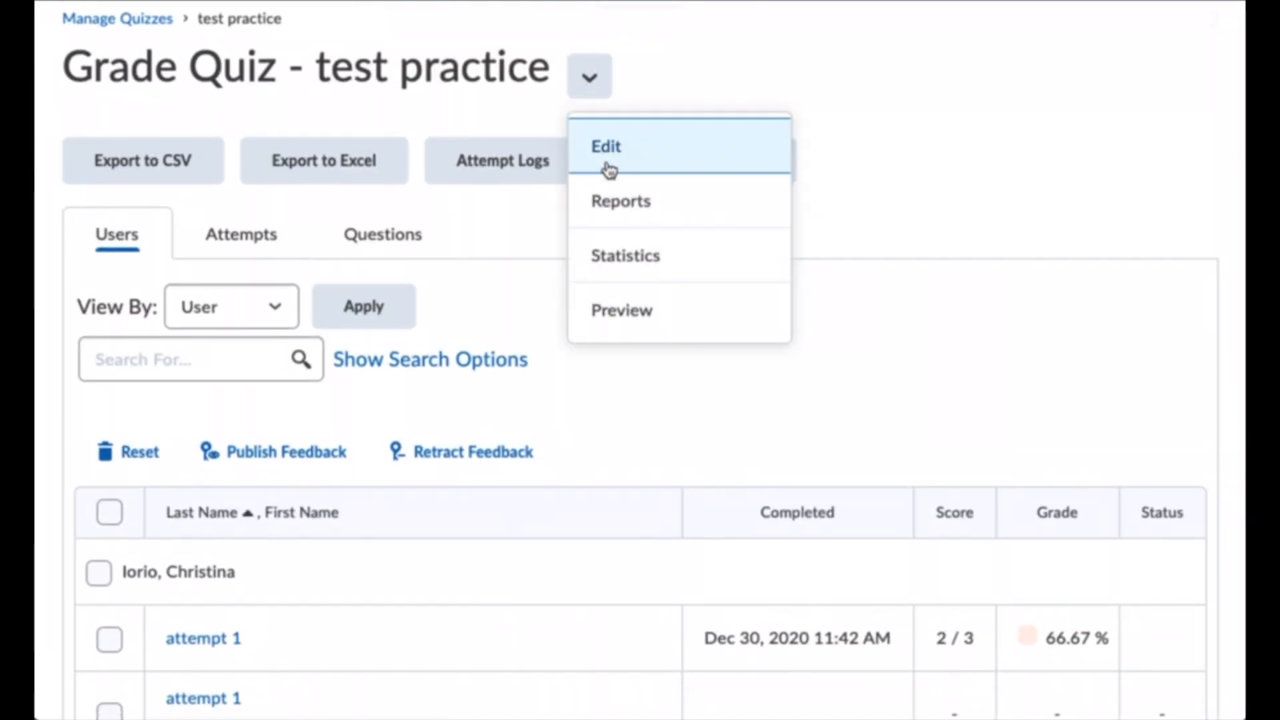
click(612, 260)
scroll(630, 372, down, 8)
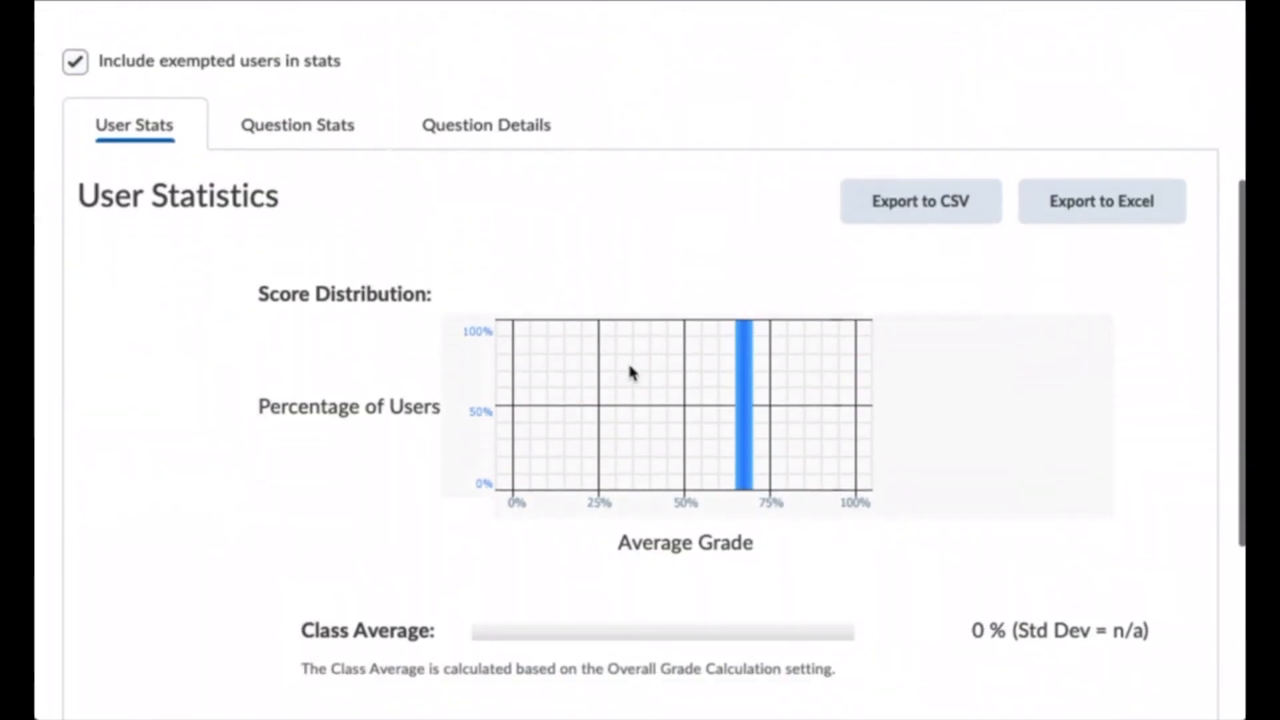
scroll(631, 372, down, 2)
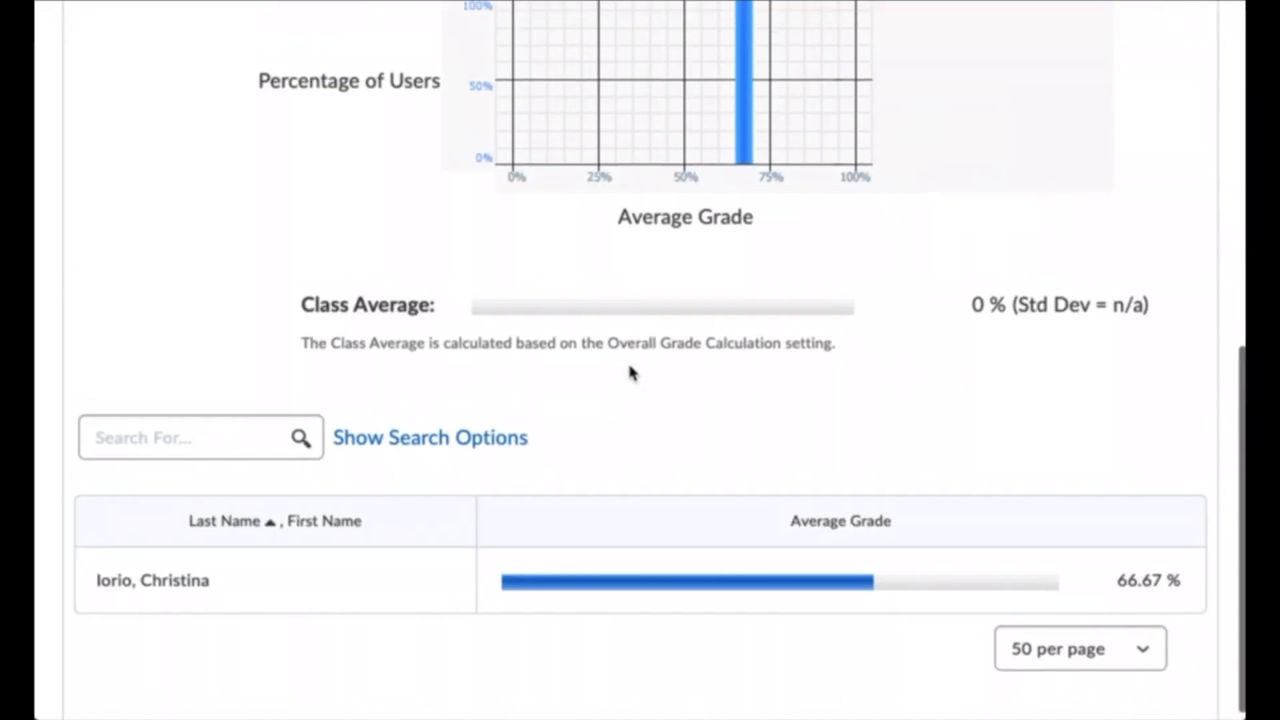
scroll(670, 527, down, 1)
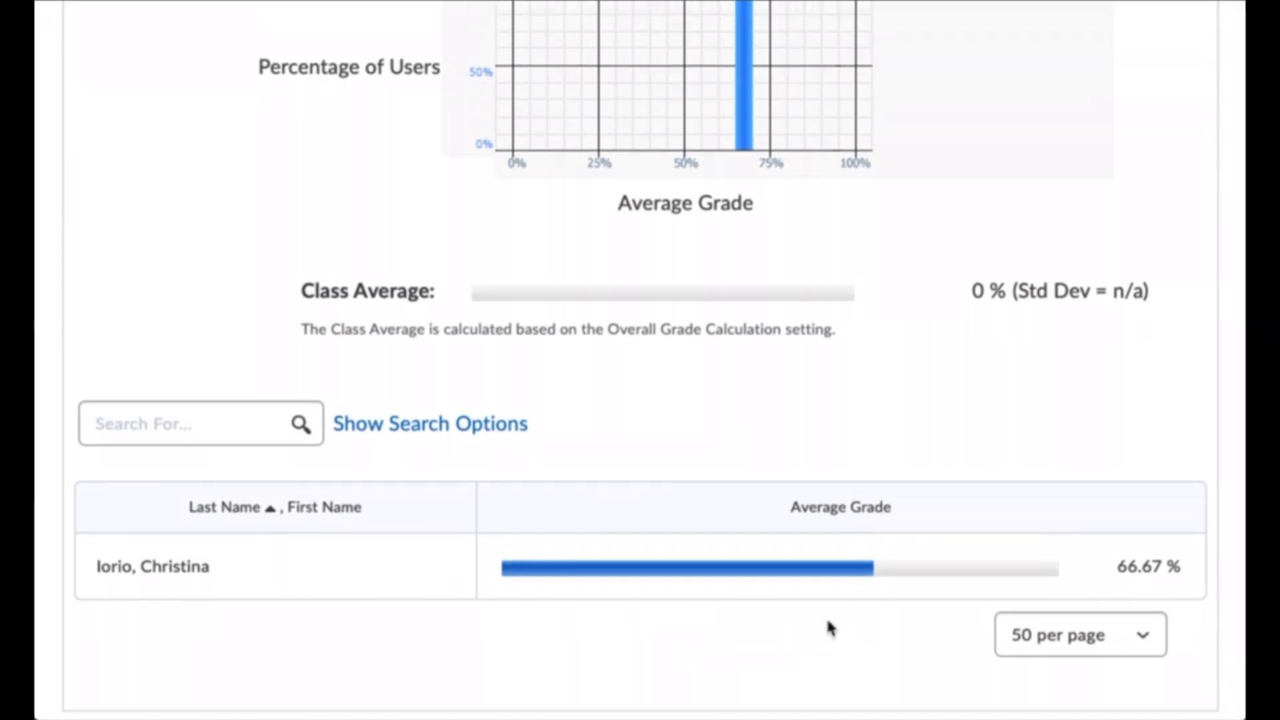
scroll(811, 603, up, 1)
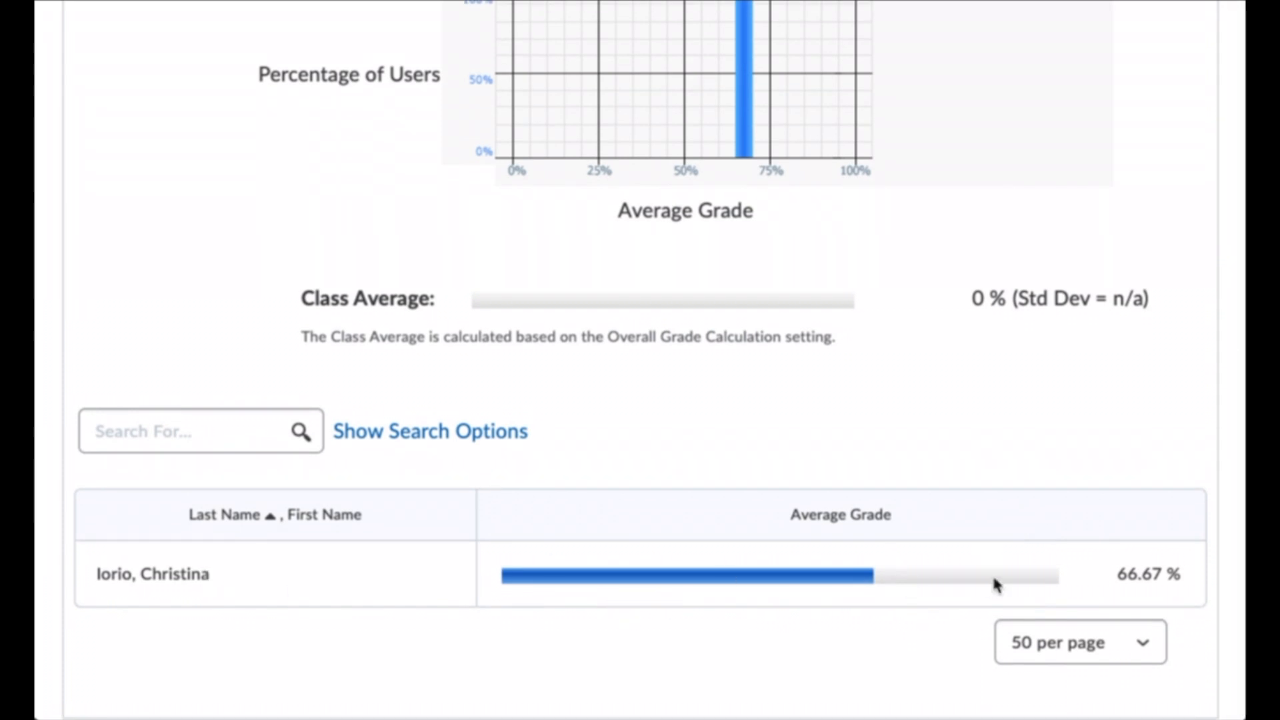
scroll(898, 594, up, 9)
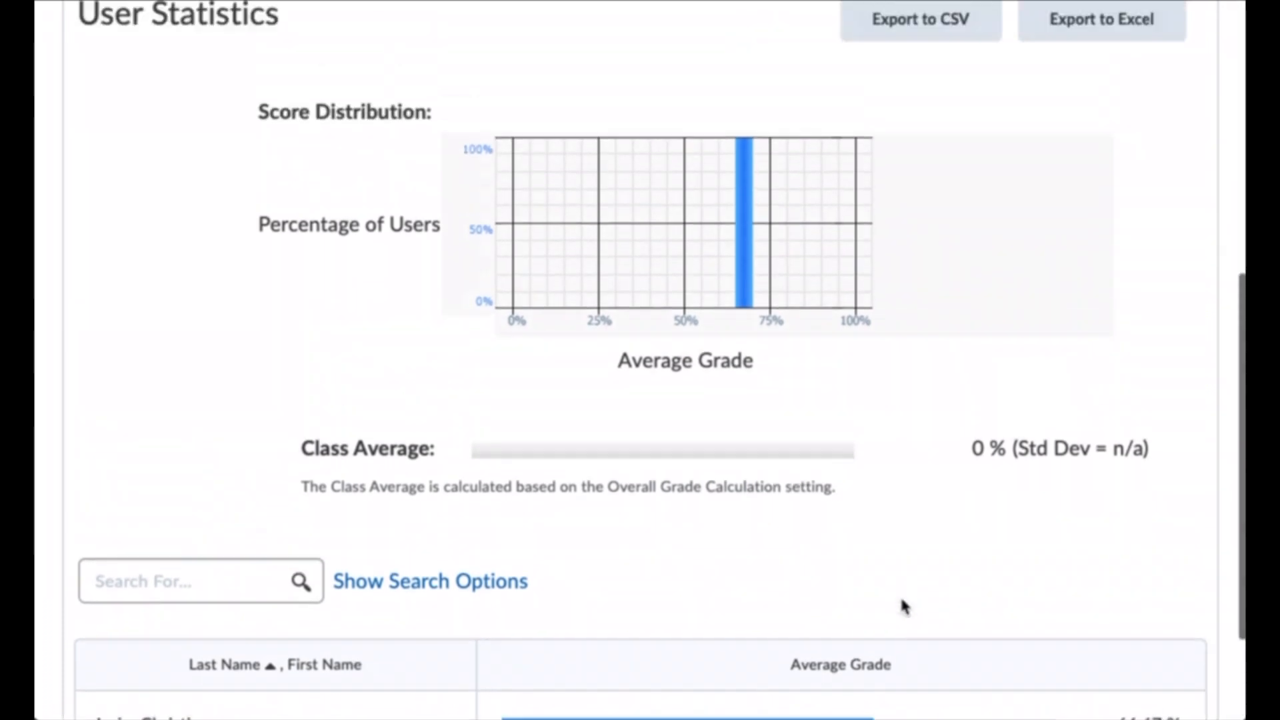
View the question statistics to compare the average grade of each KNOWLEDGE question.
click(318, 398)
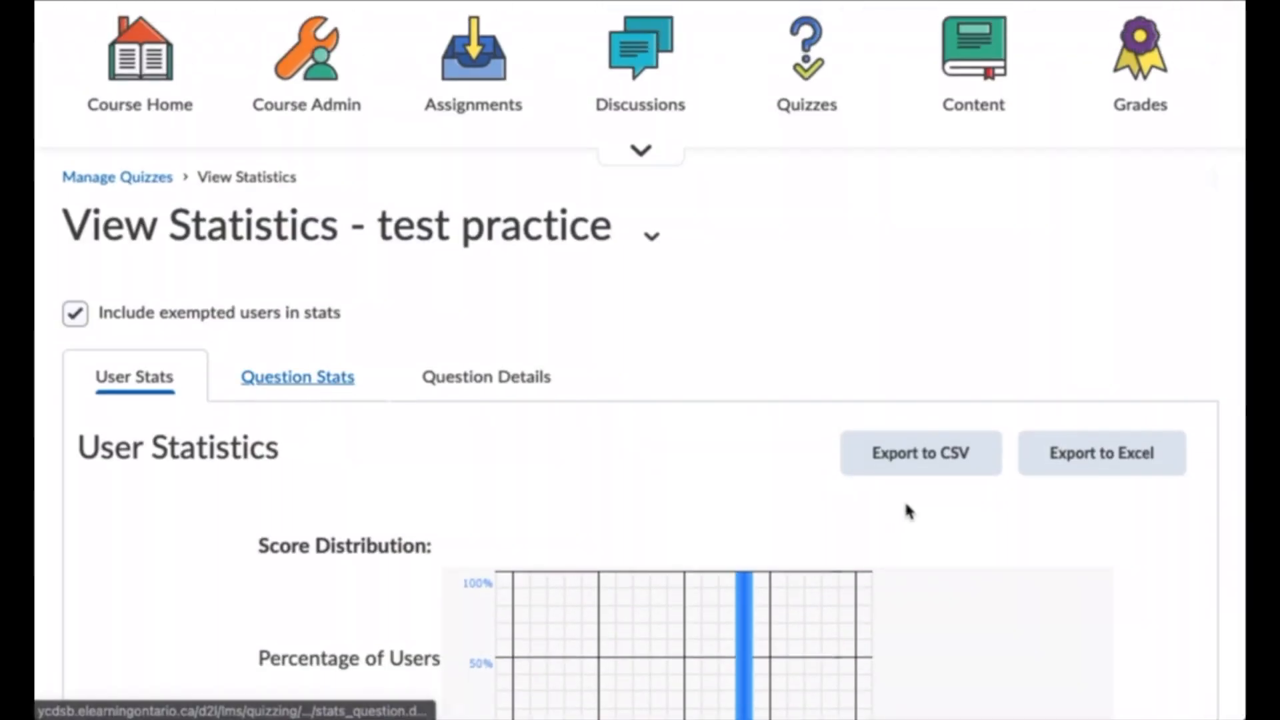
scroll(954, 536, down, 10)
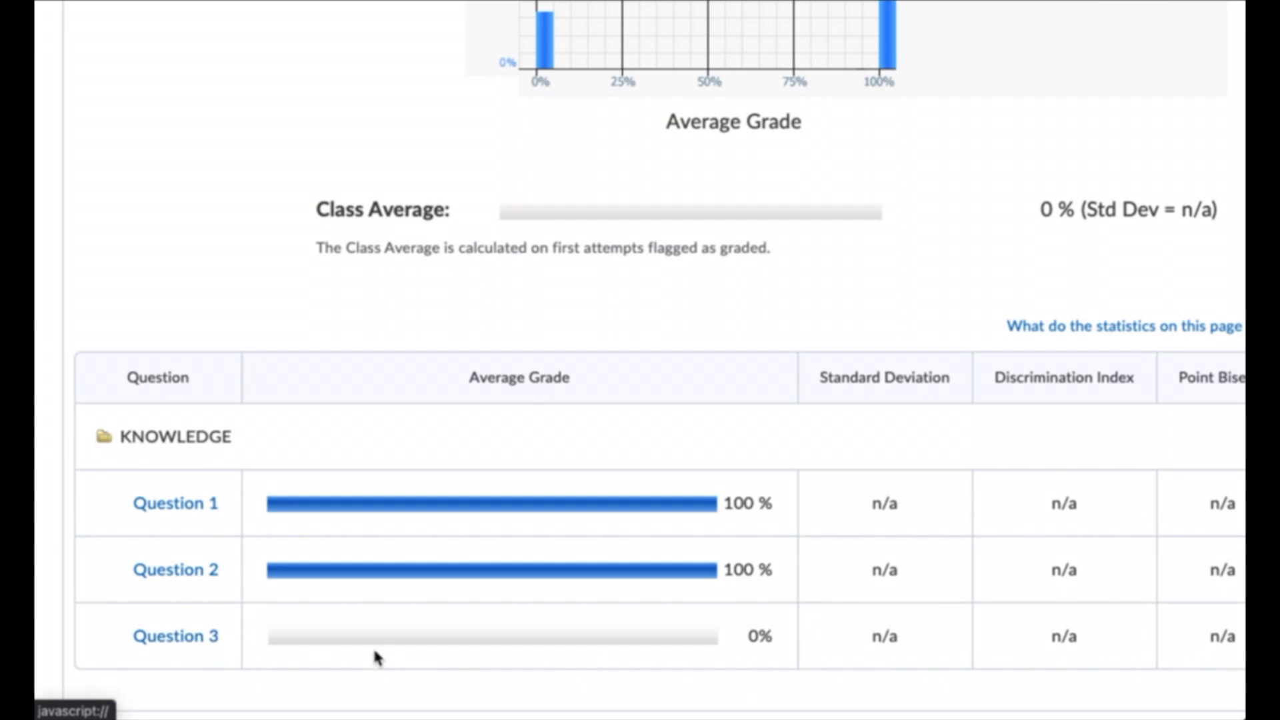
scroll(434, 563, up, 8)
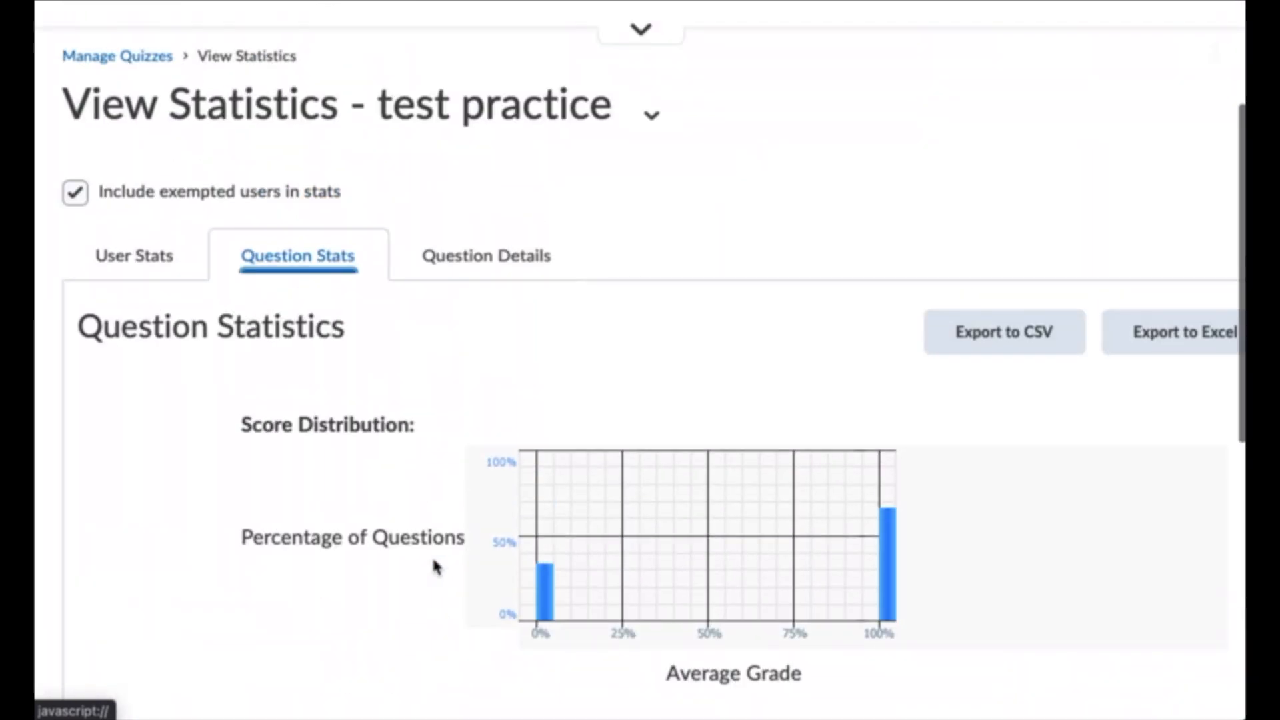
View the question details statistics to examine how often each answer option was chosen for all three questions.
click(460, 259)
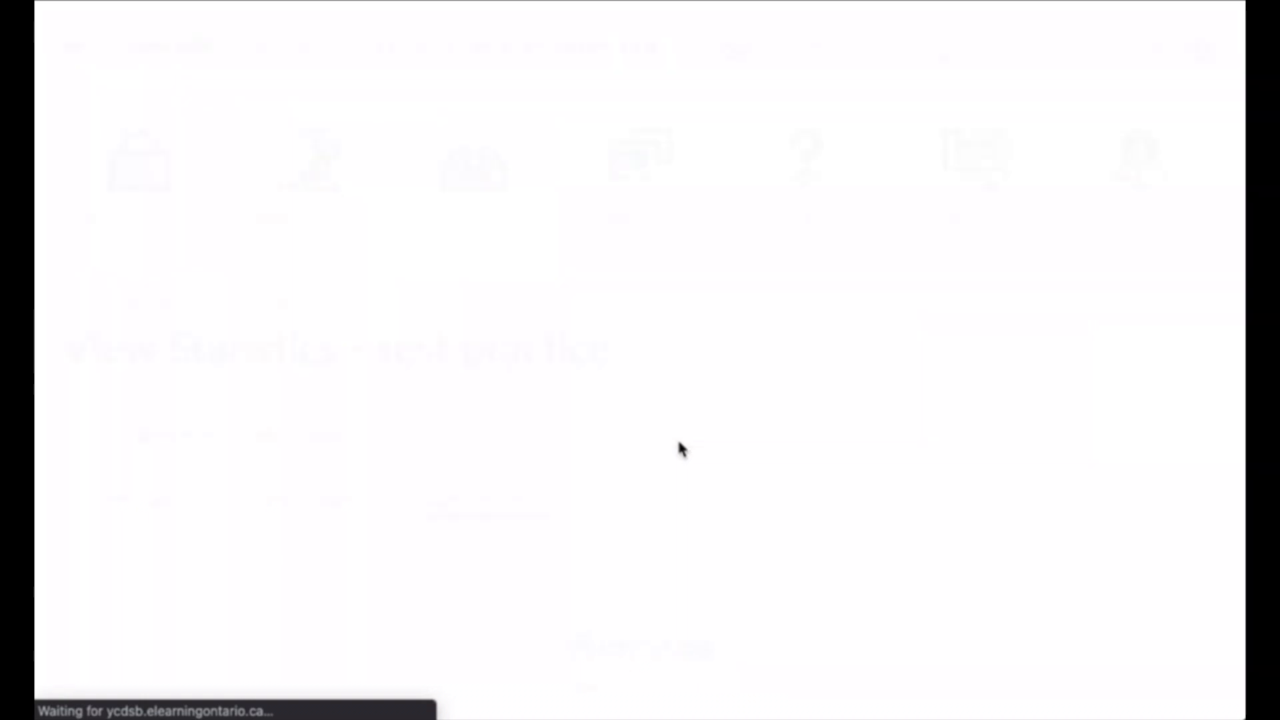
scroll(679, 443, down, 10)
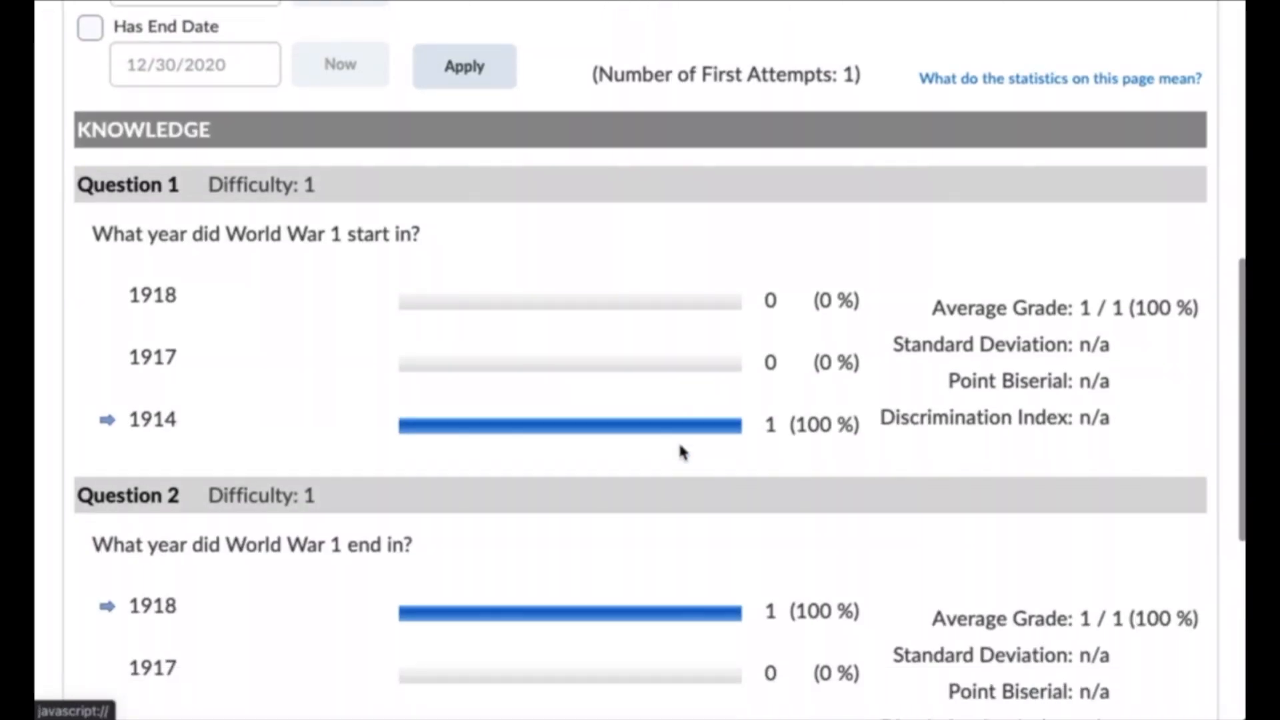
scroll(681, 452, down, 6)
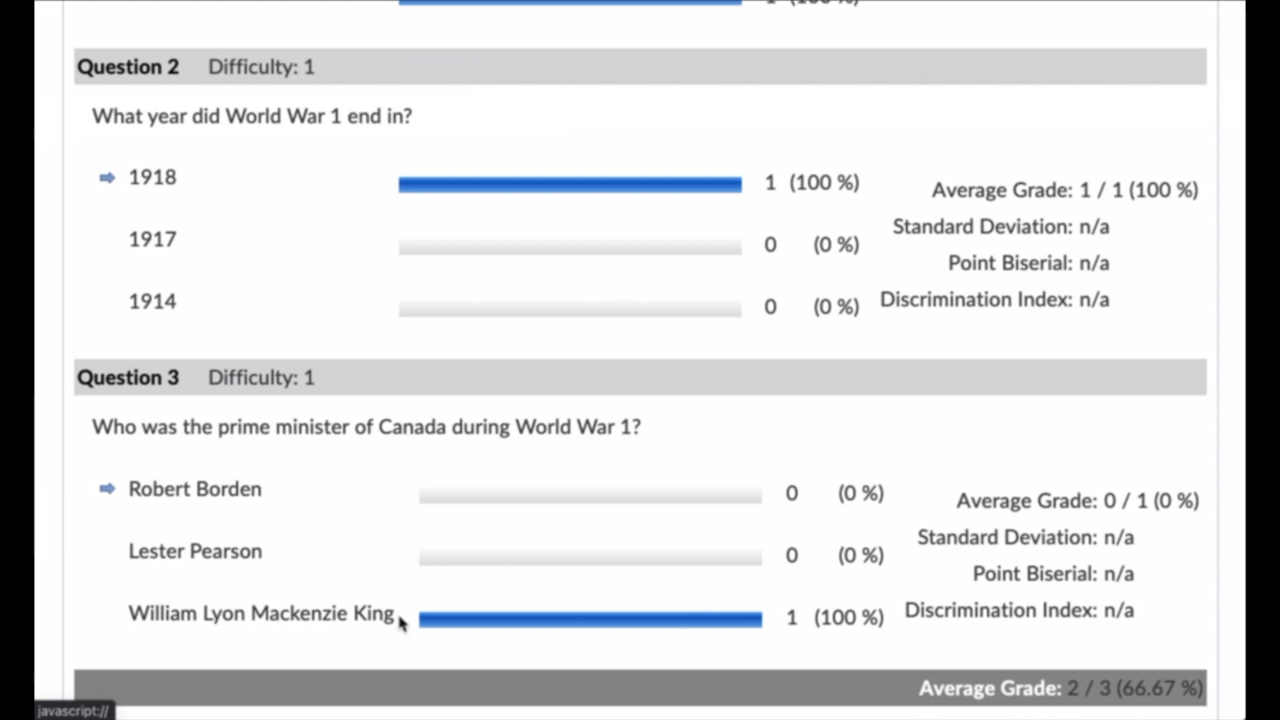
scroll(562, 490, up, 1)
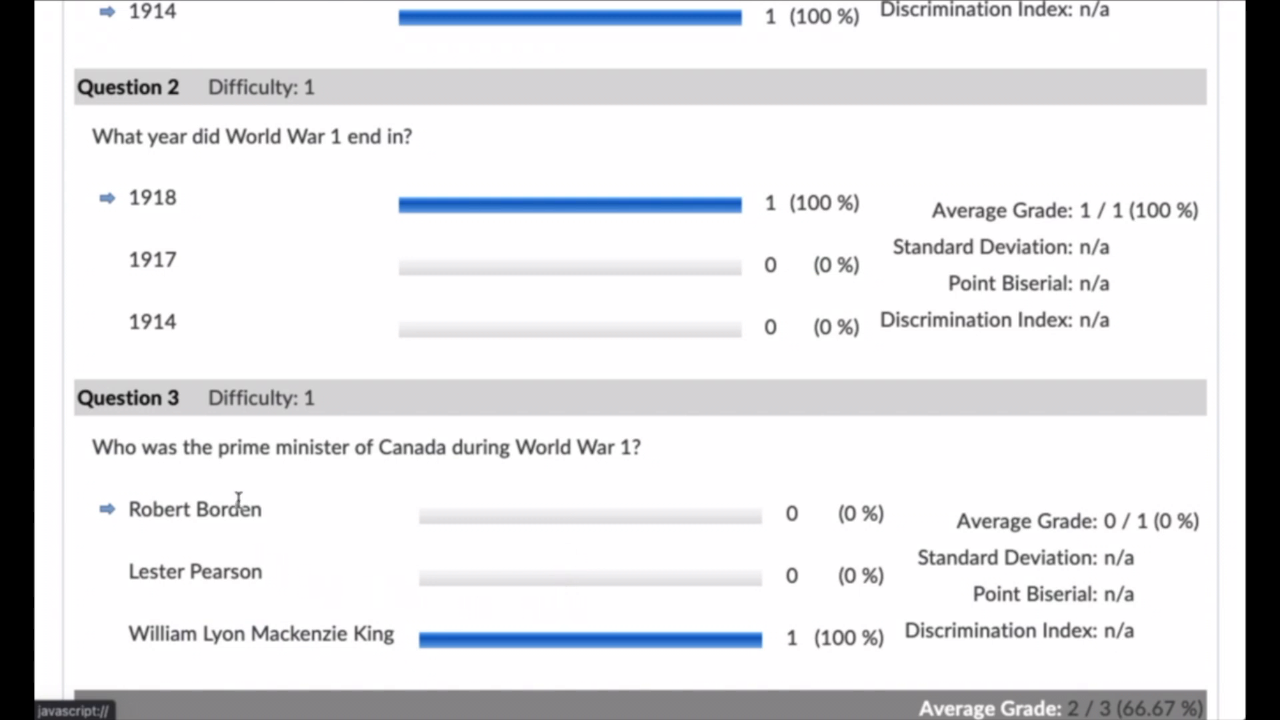
scroll(477, 604, up, 2)
scroll(478, 603, up, 3)
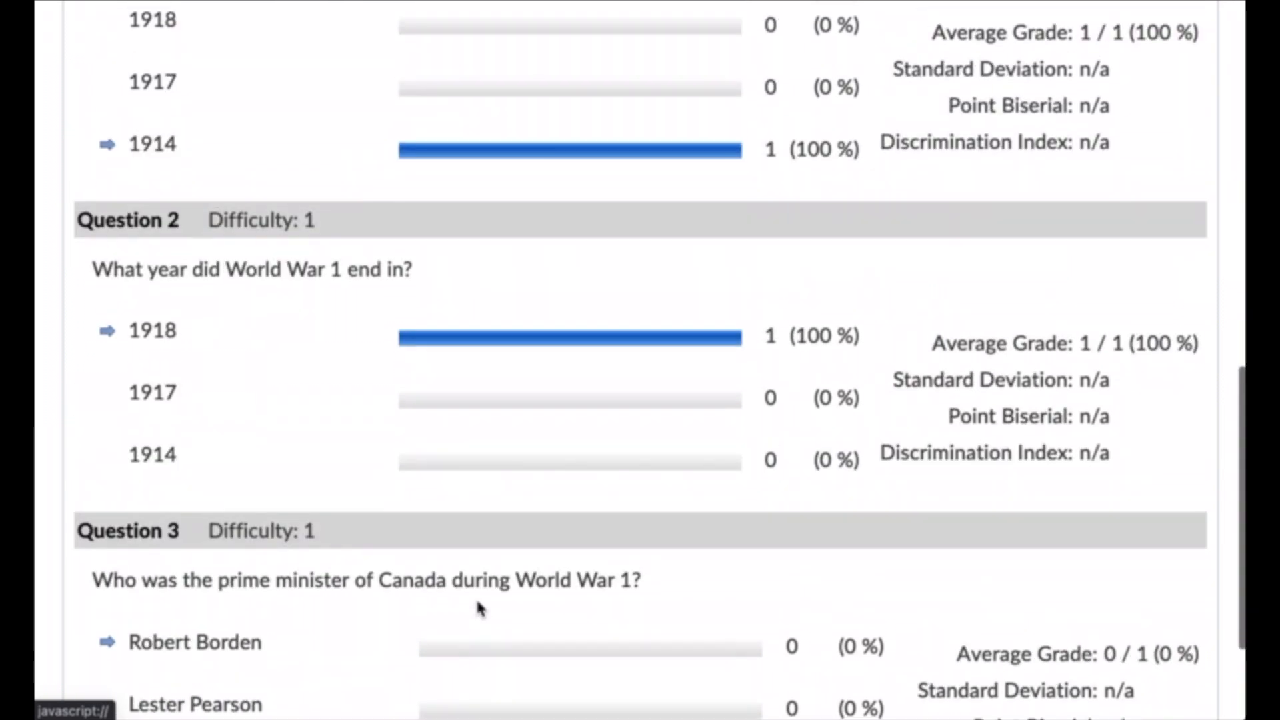
scroll(518, 610, down, 3)
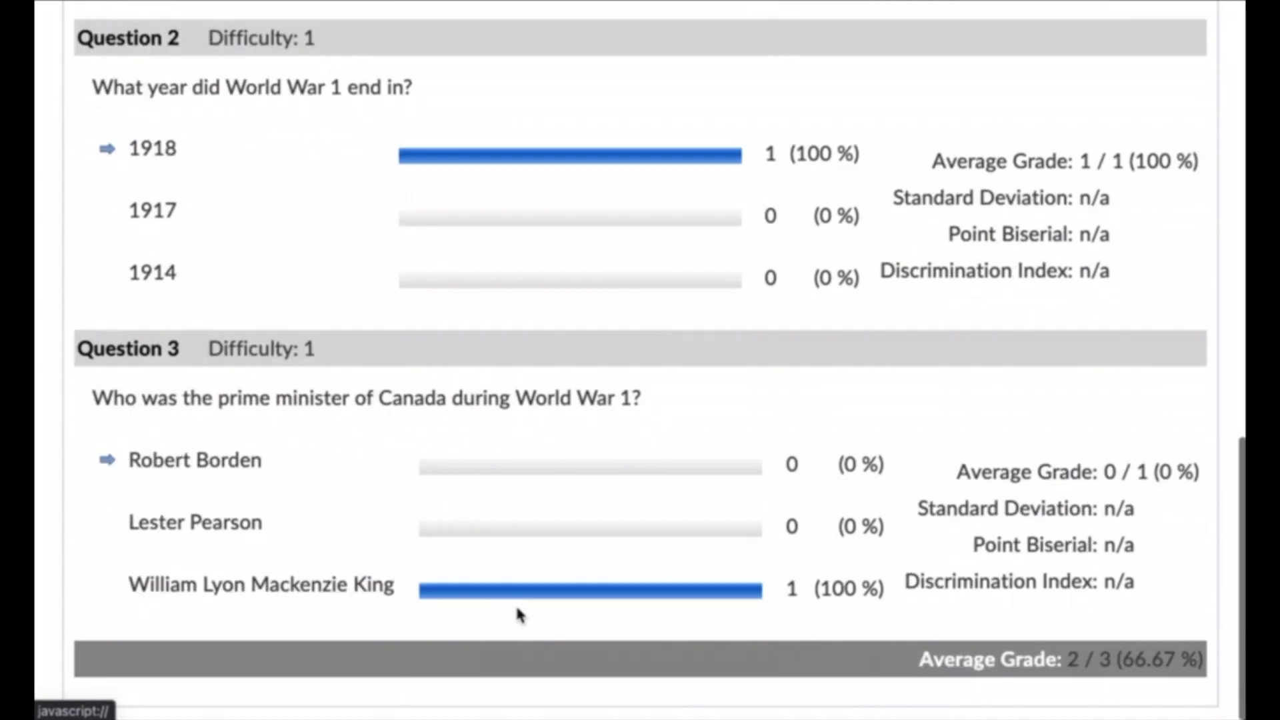
scroll(519, 610, up, 10)
scroll(520, 612, up, 5)
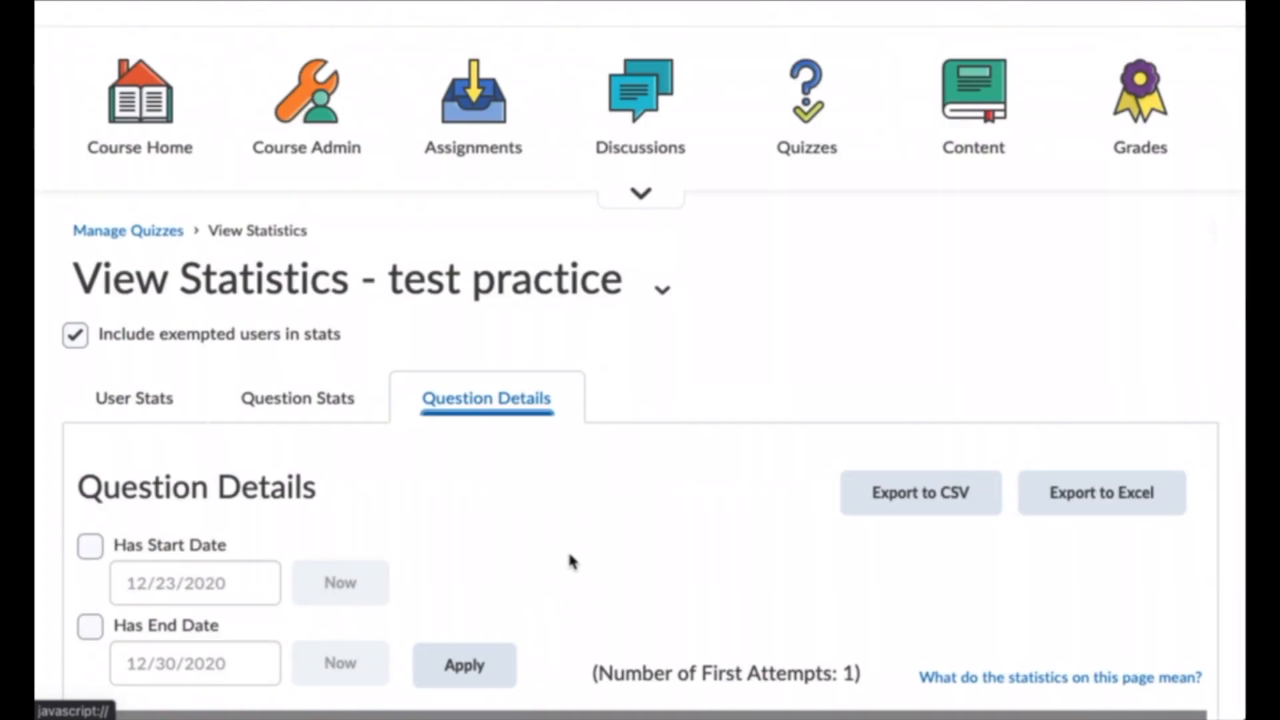
Open the test practice quiz for editing and view its assessment settings.
click(664, 298)
click(678, 358)
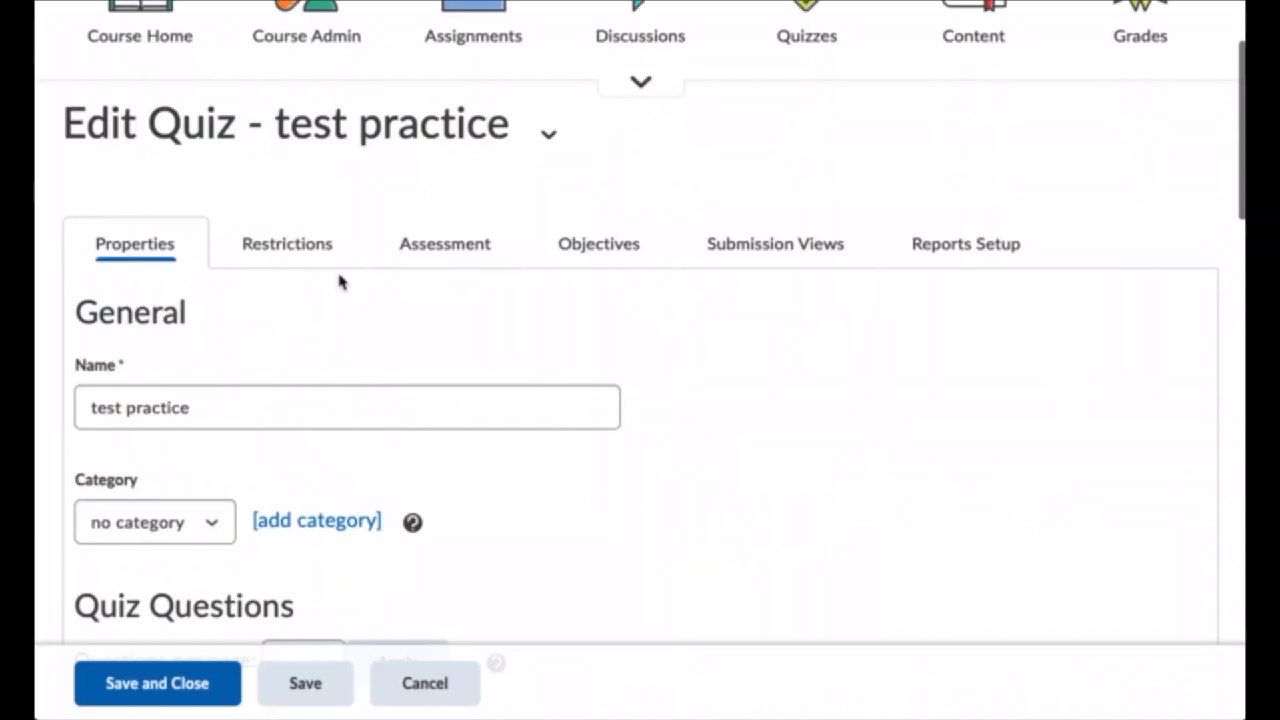
click(435, 262)
scroll(442, 374, down, 5)
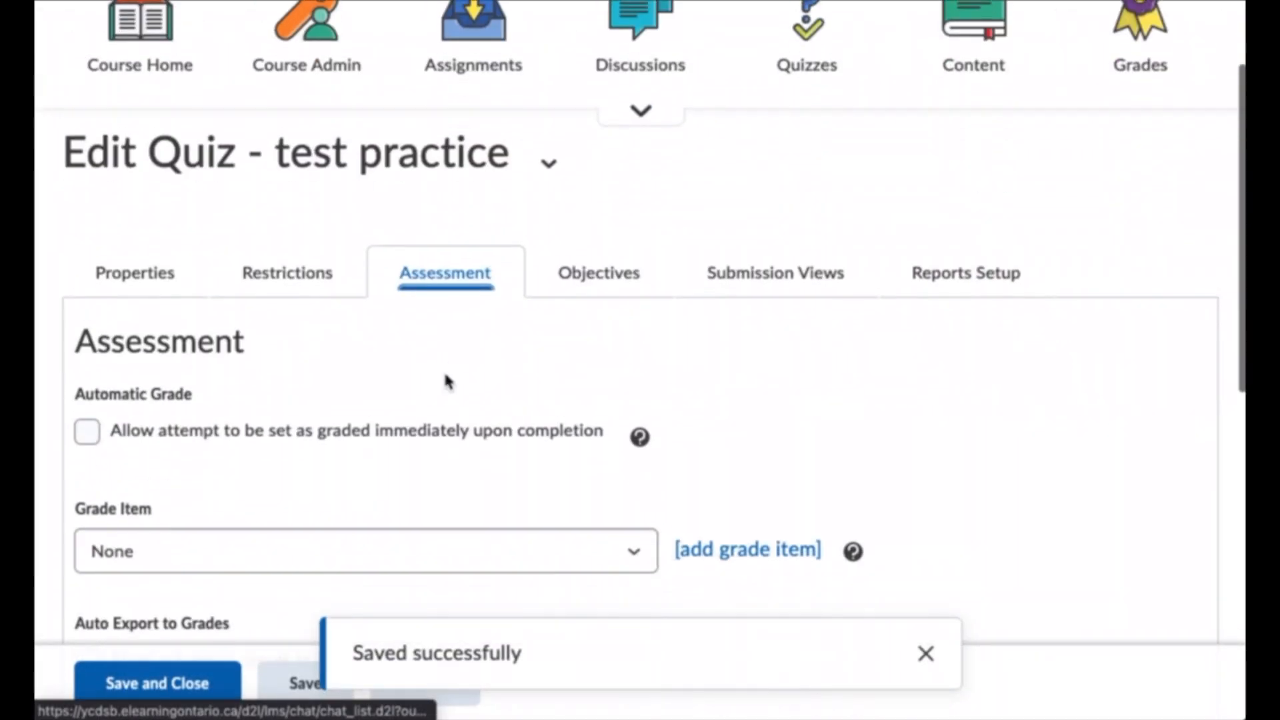
scroll(443, 380, down, 2)
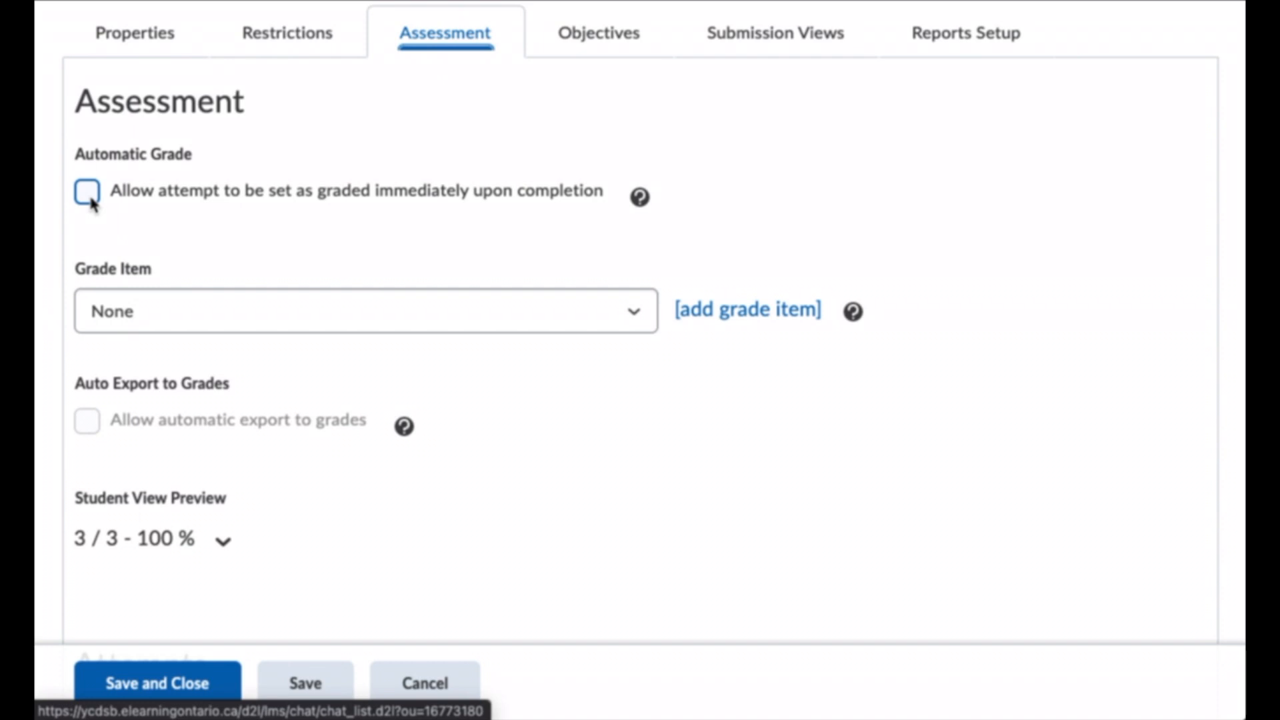
Try allowing attempts to be graded immediately upon completion, with a look at the available grade items, and turn the option back off.
click(88, 193)
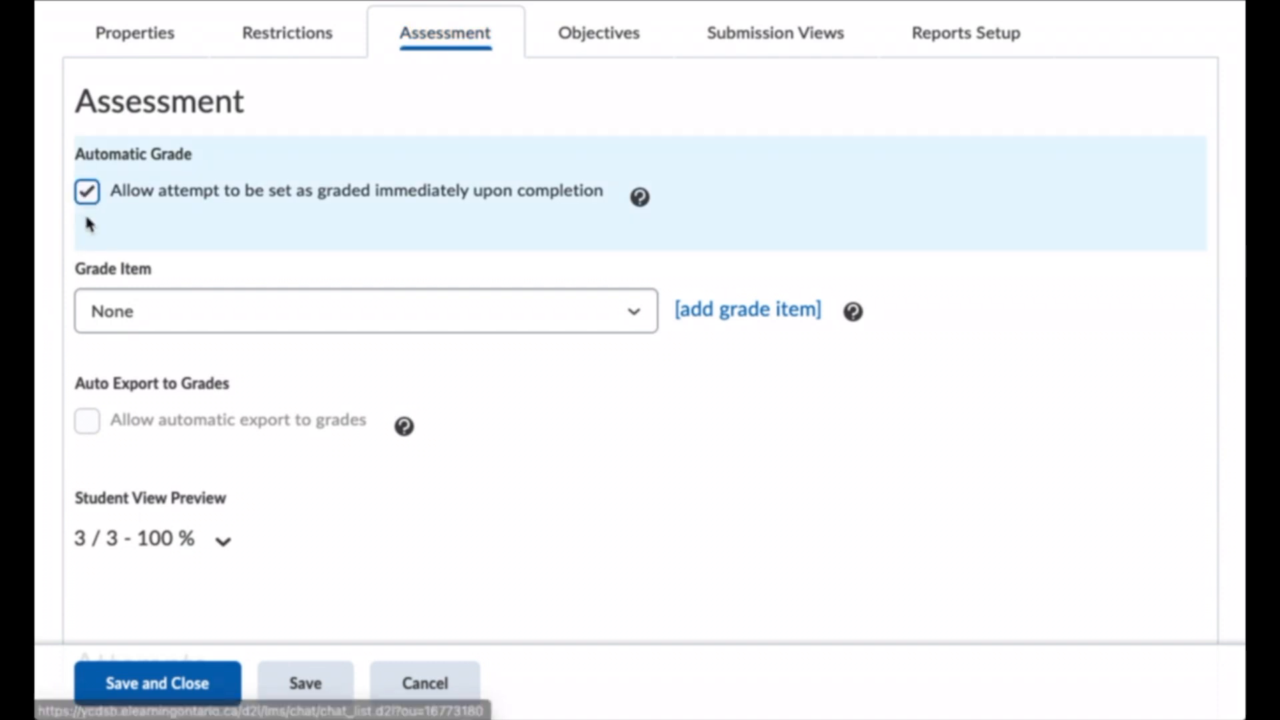
click(124, 315)
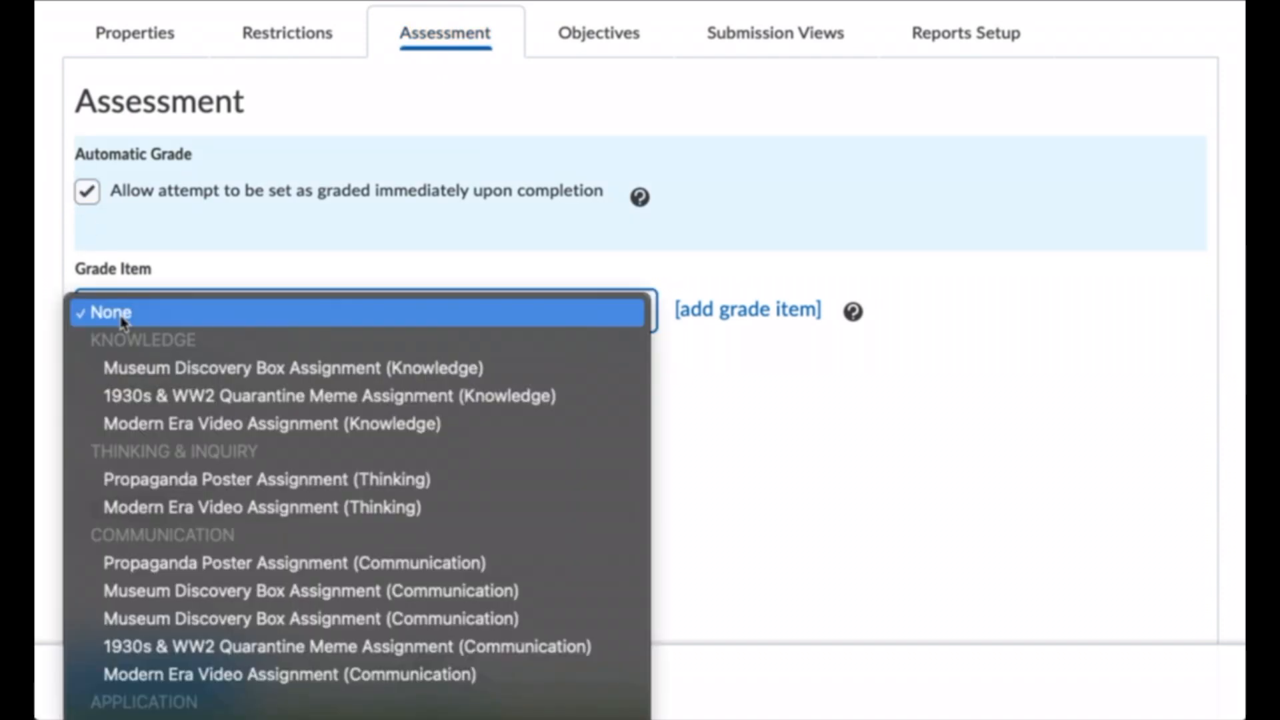
click(284, 263)
click(89, 192)
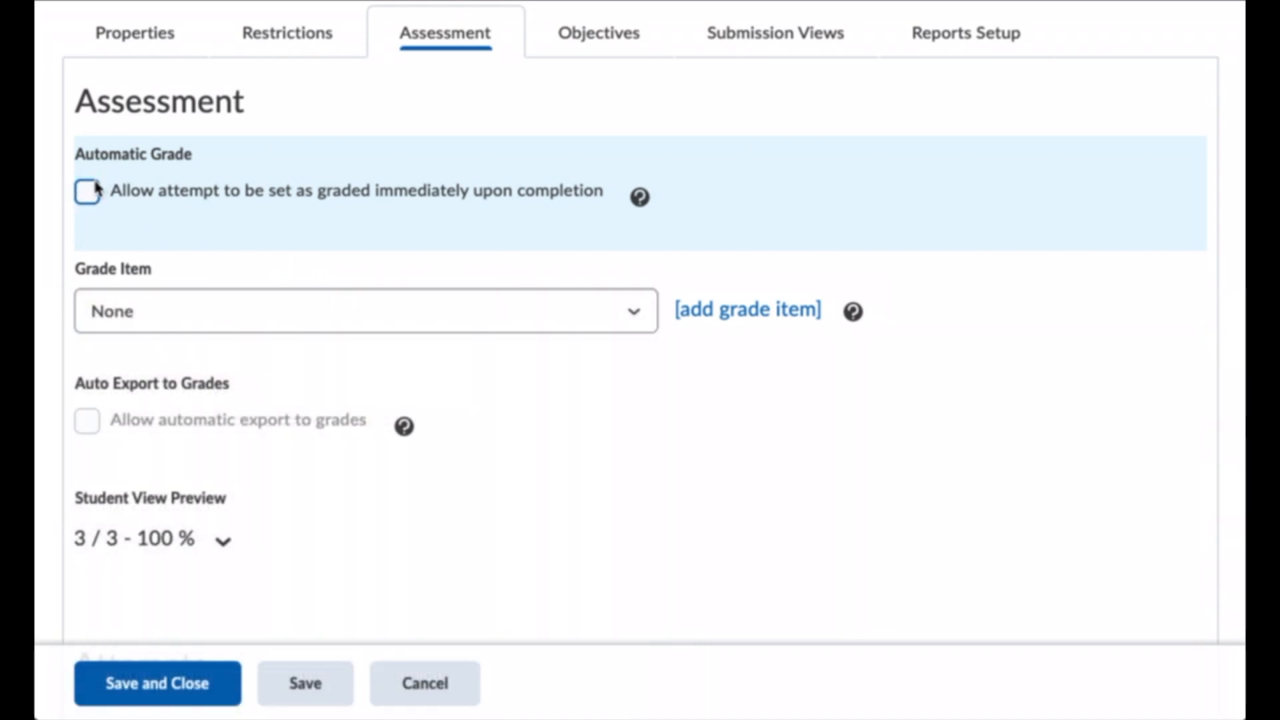
Look over the remaining assessment settings and the quiz's default submission view.
scroll(293, 464, down, 3)
scroll(296, 470, up, 5)
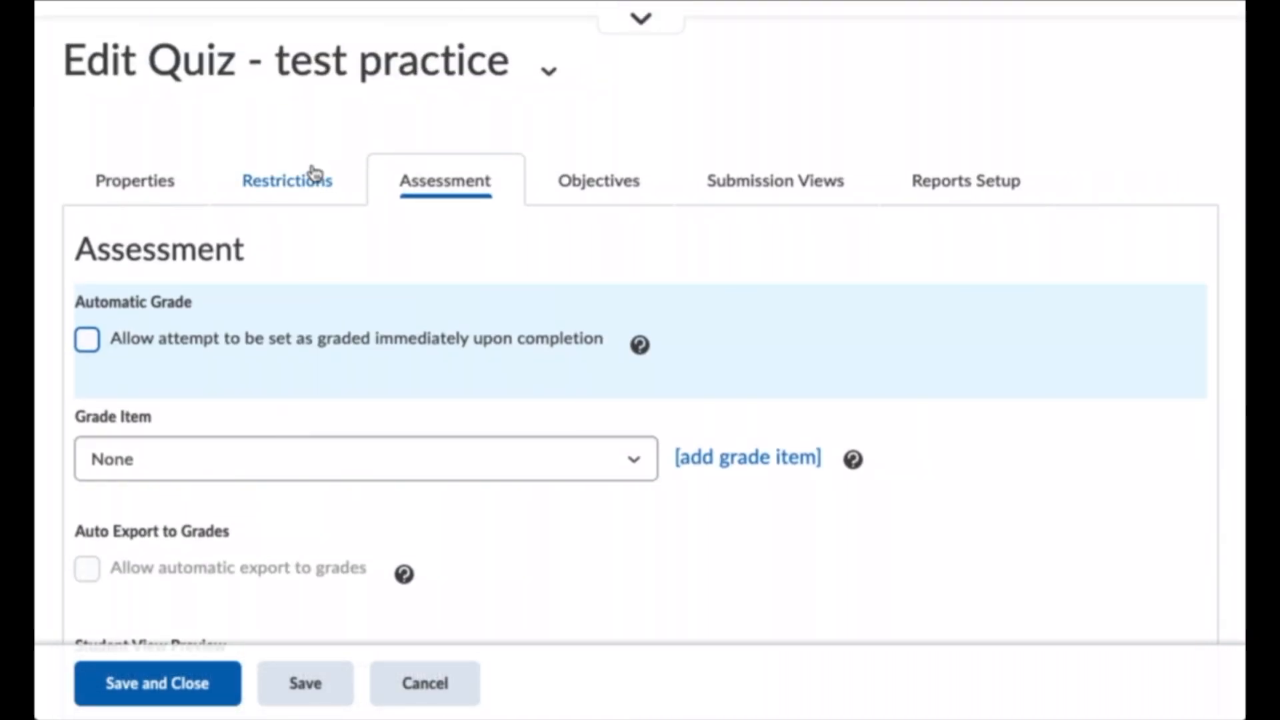
click(769, 186)
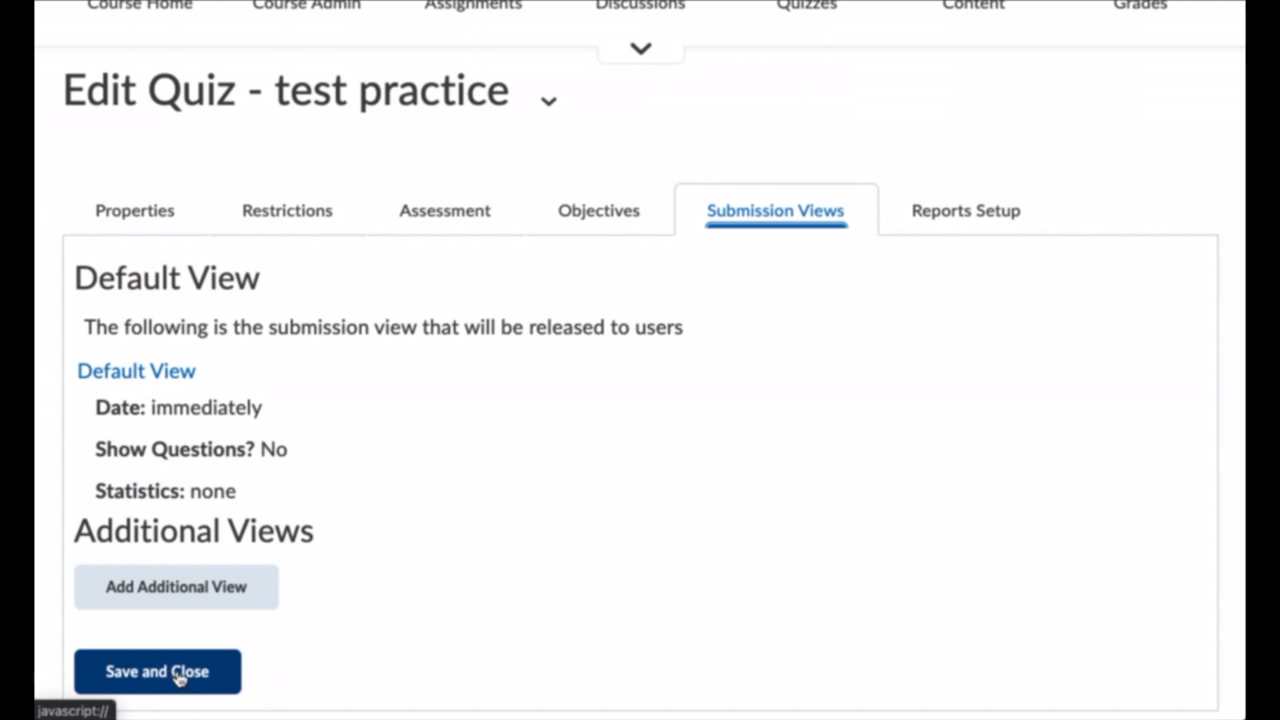
scroll(950, 405, up, 3)
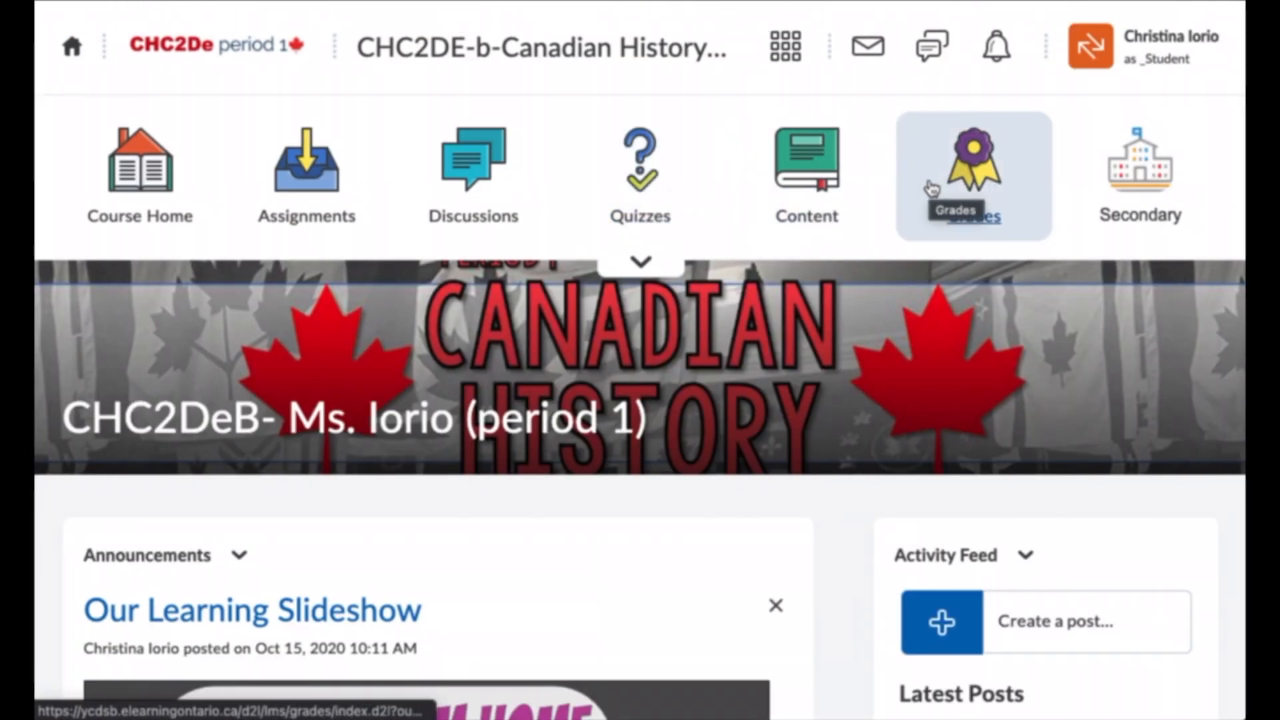
As a student, open the feedback for the test practice quiz, examine Attempt 1's submission view, and close it.
click(670, 200)
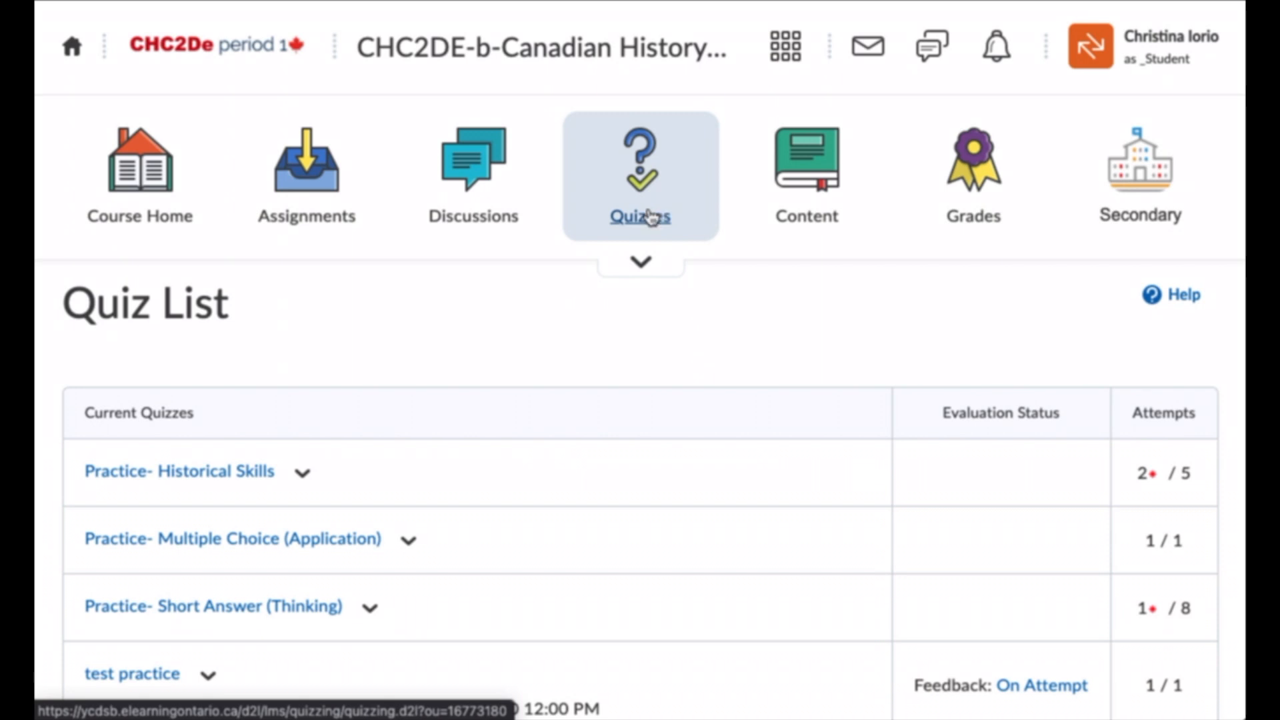
scroll(466, 482, down, 3)
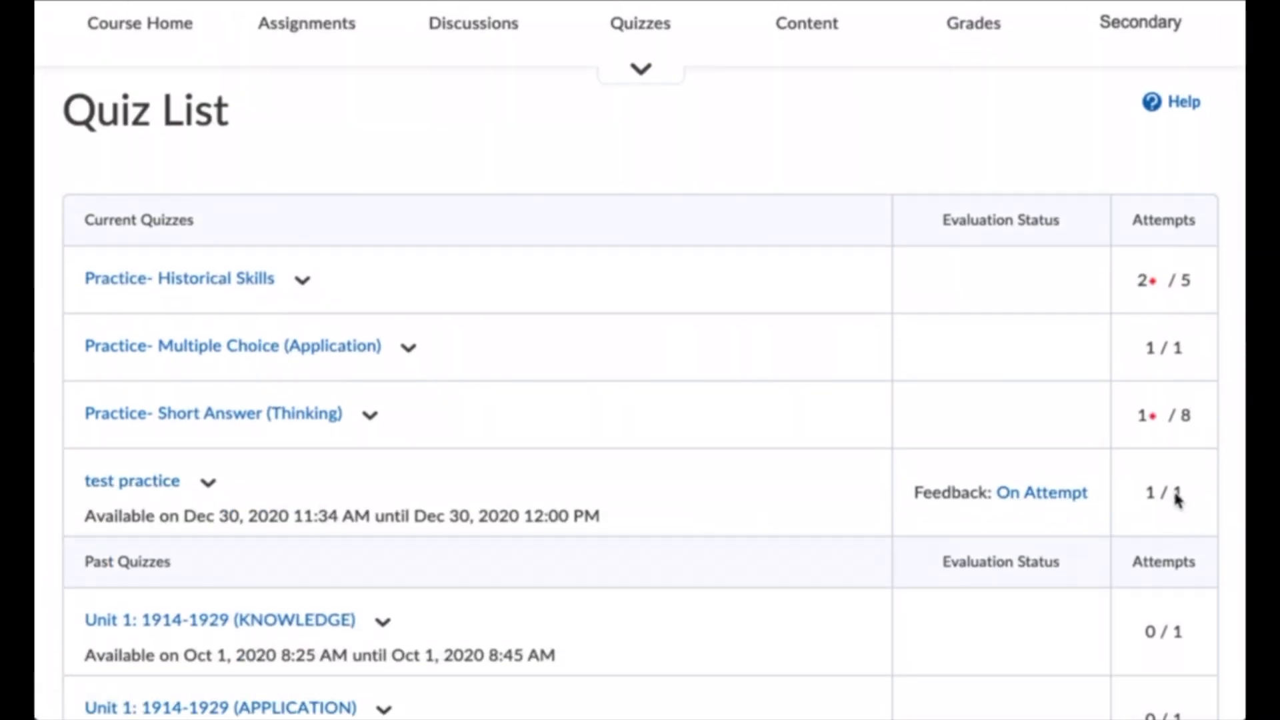
click(1038, 500)
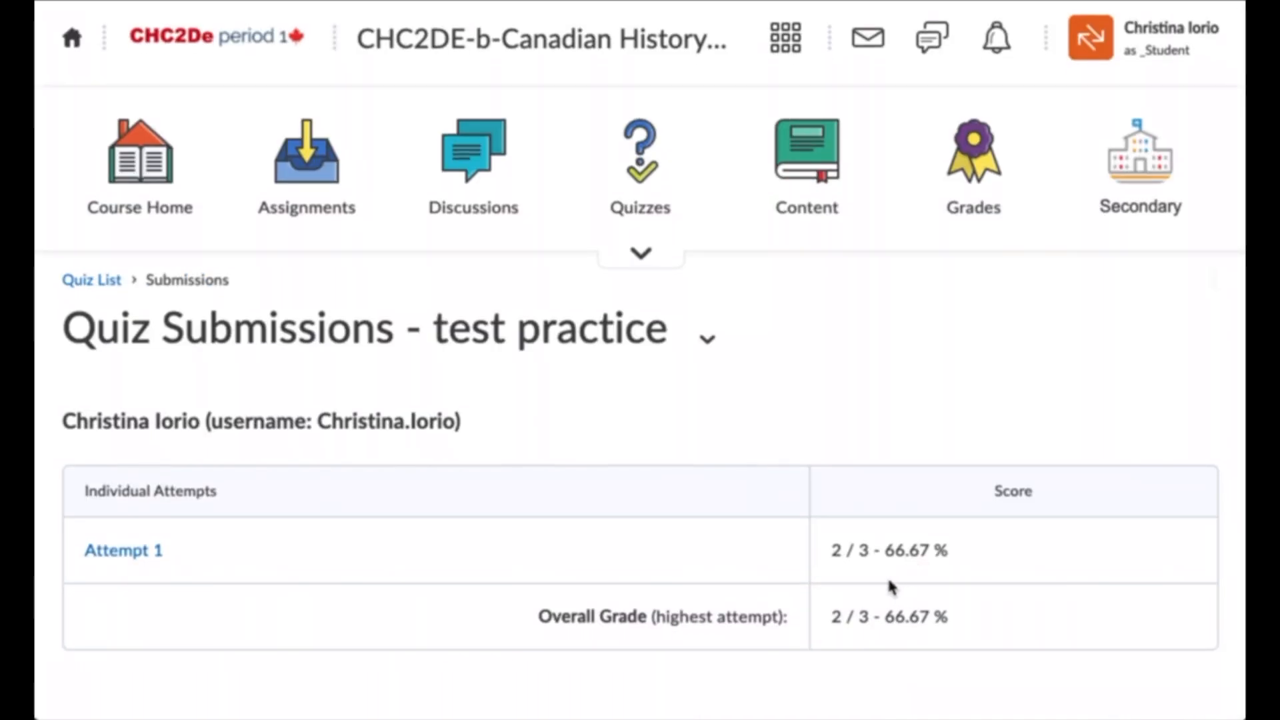
click(118, 552)
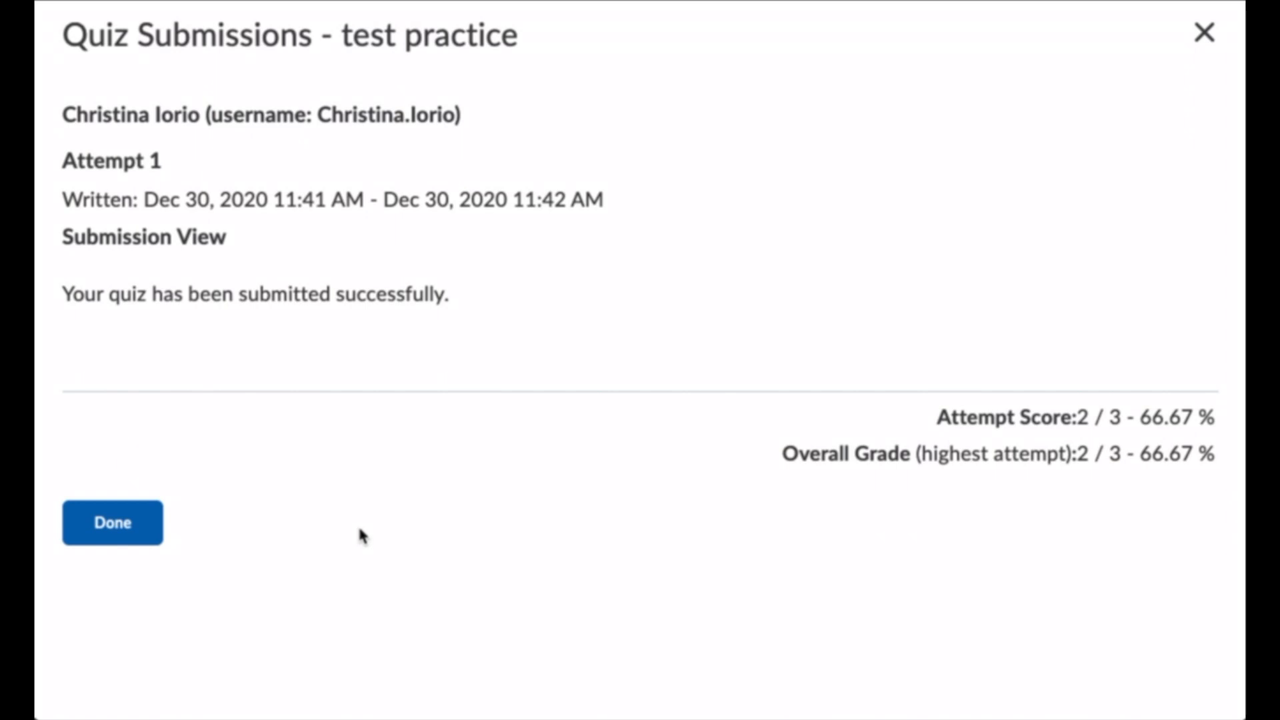
click(141, 524)
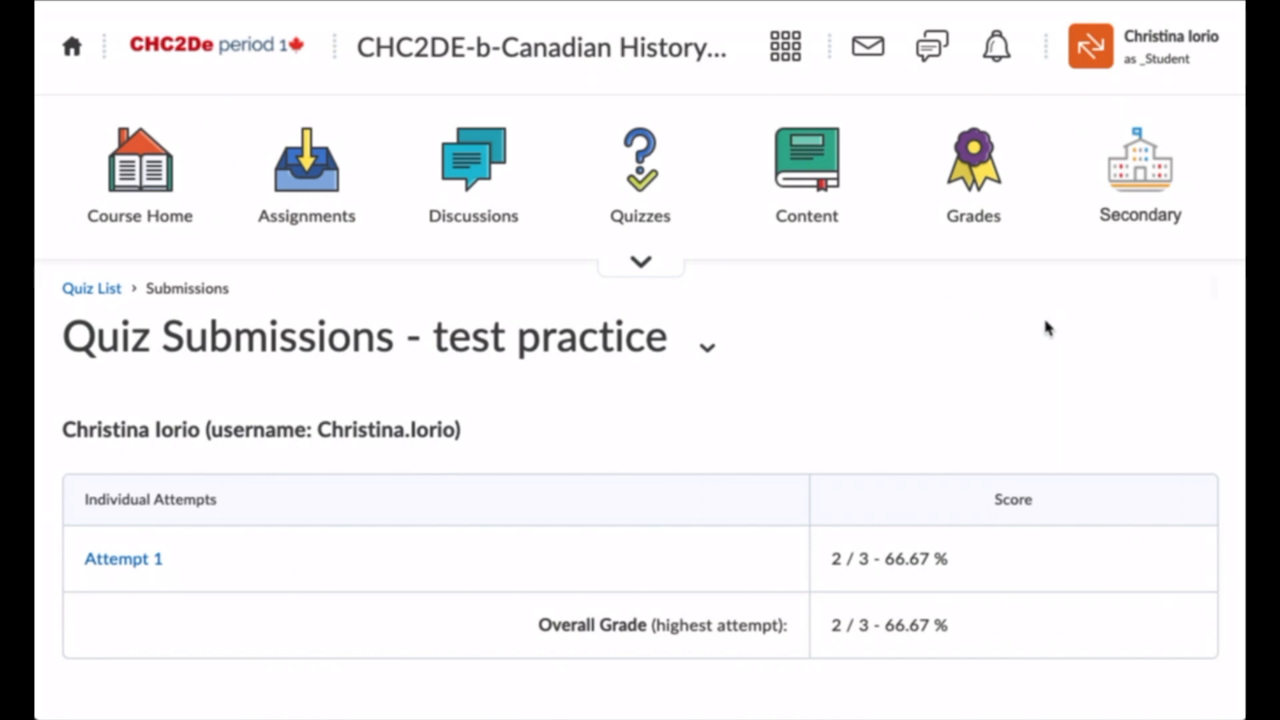
Leave the student role and open the submission view settings of the test practice quiz.
click(1155, 57)
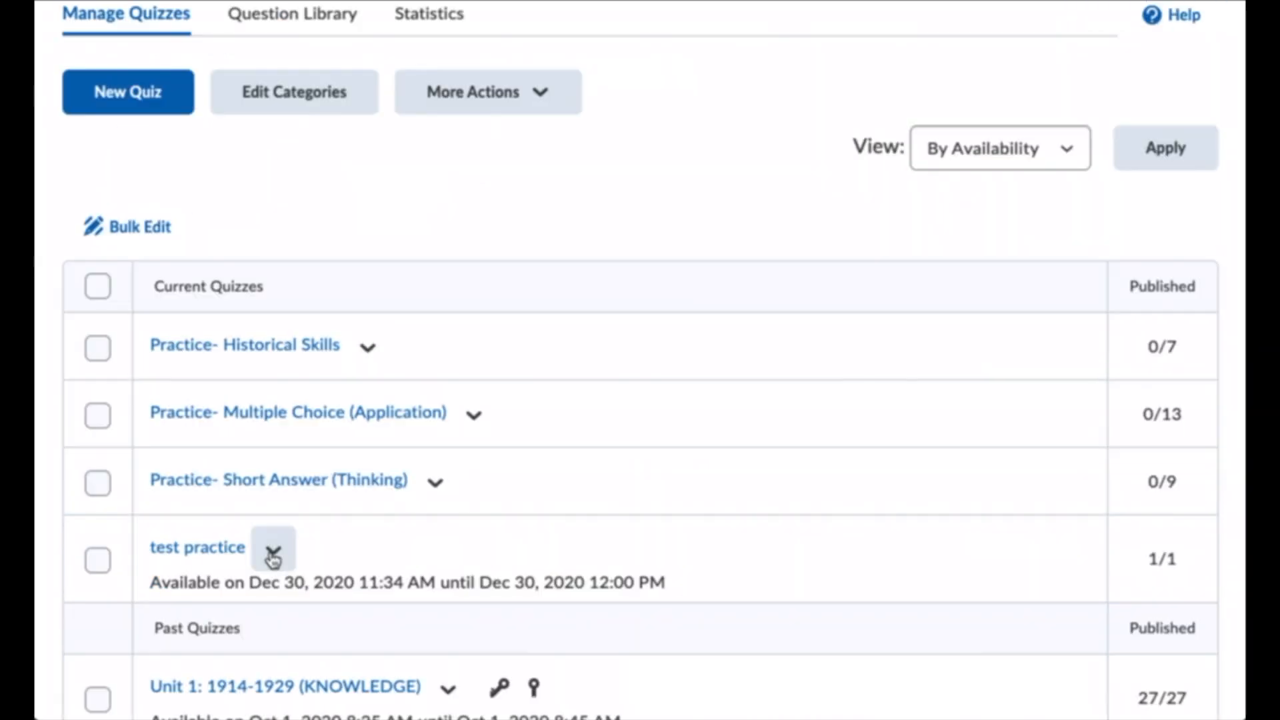
click(273, 552)
click(343, 60)
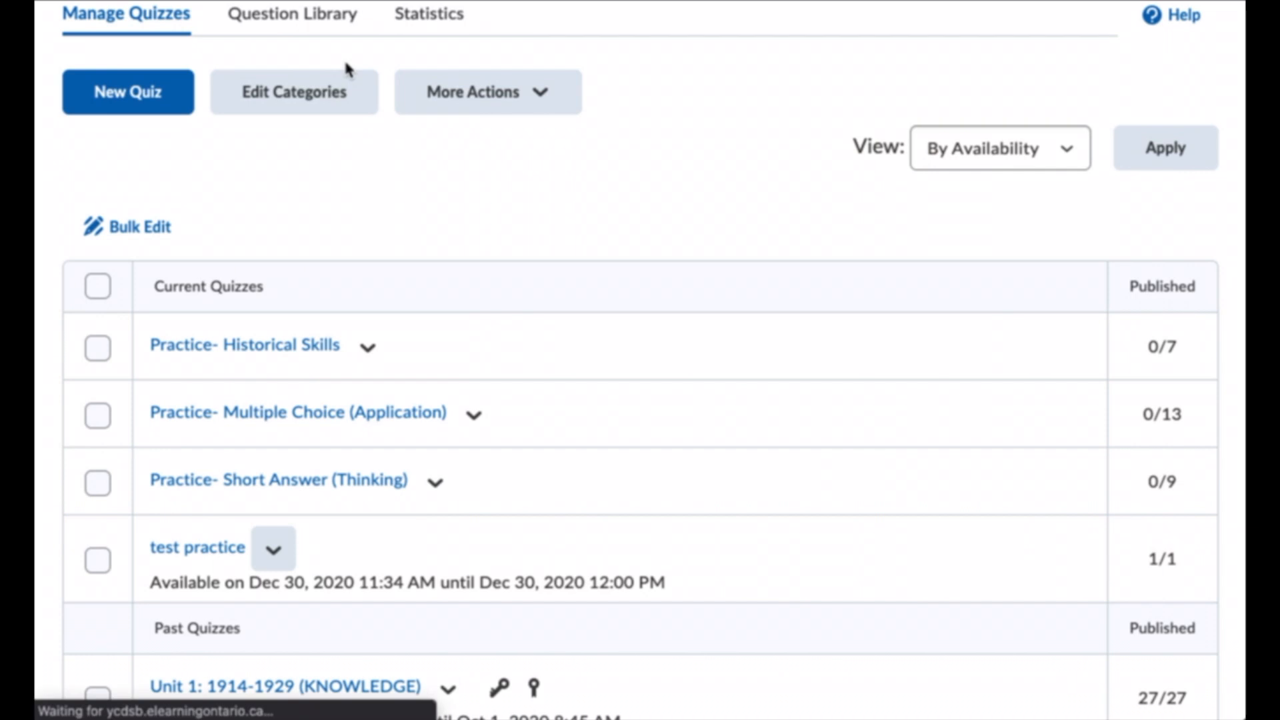
click(819, 434)
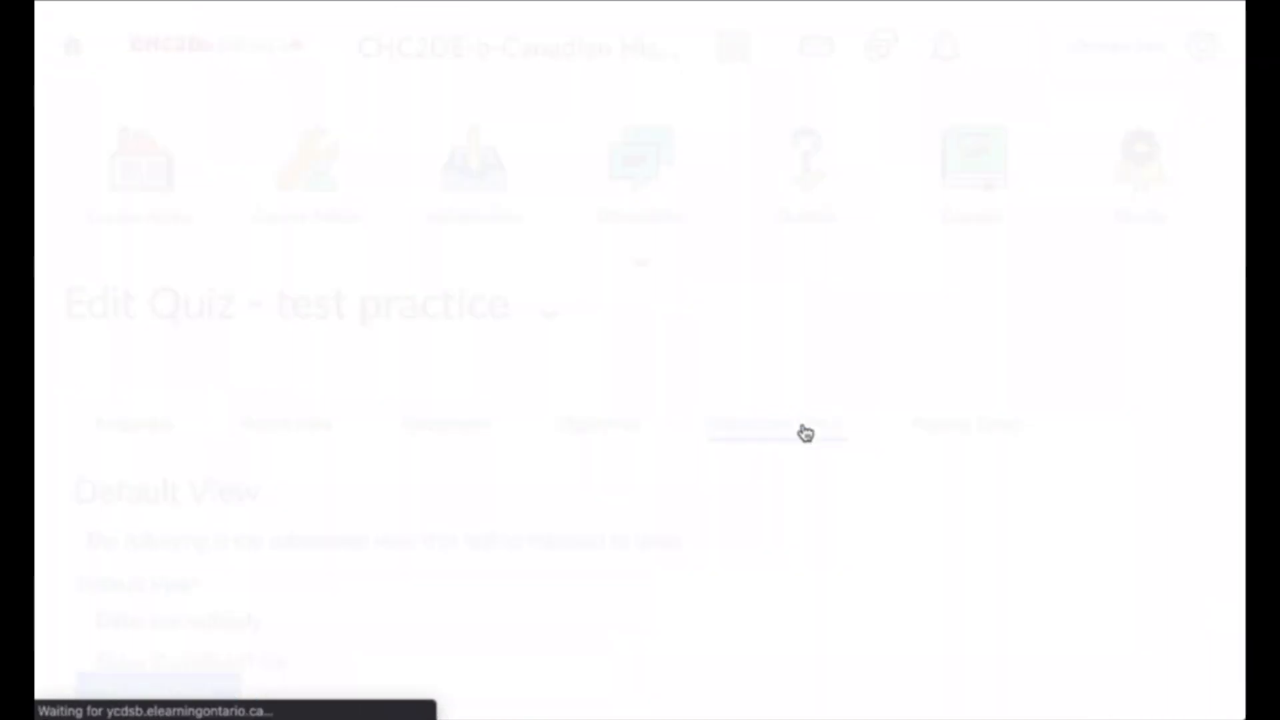
Add an additional submission view named "test".
click(146, 597)
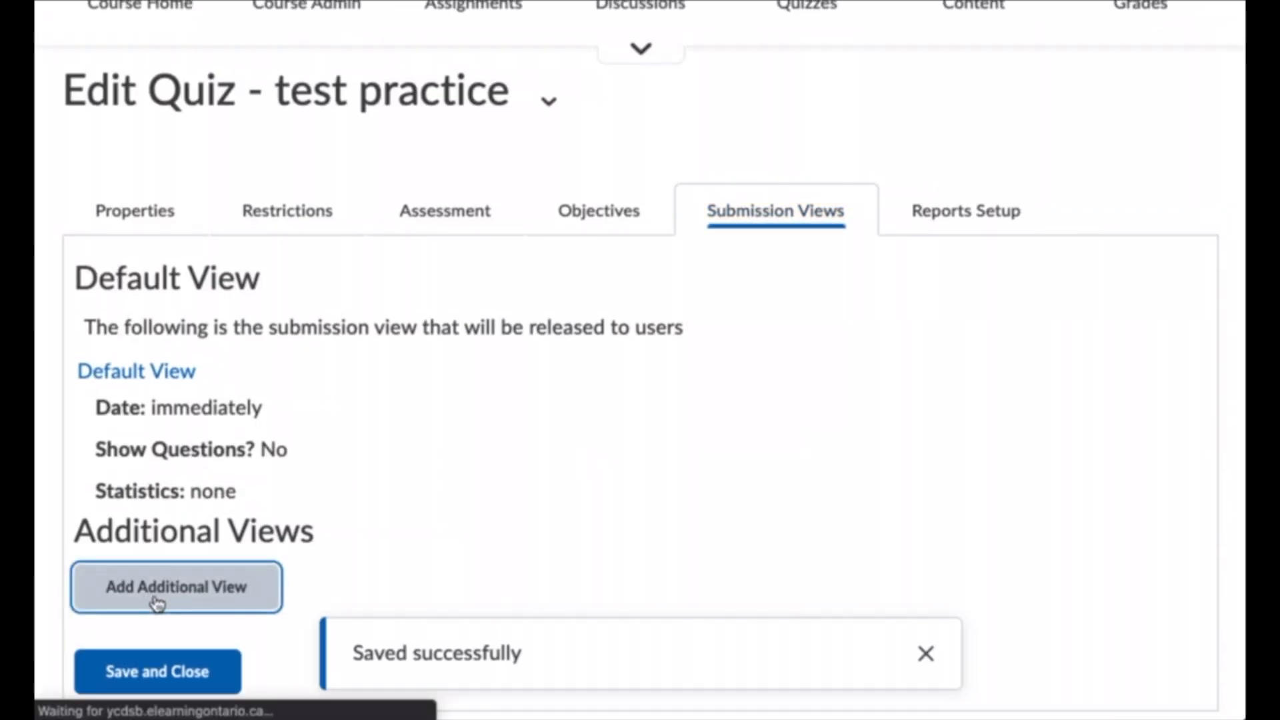
scroll(389, 335, down, 2)
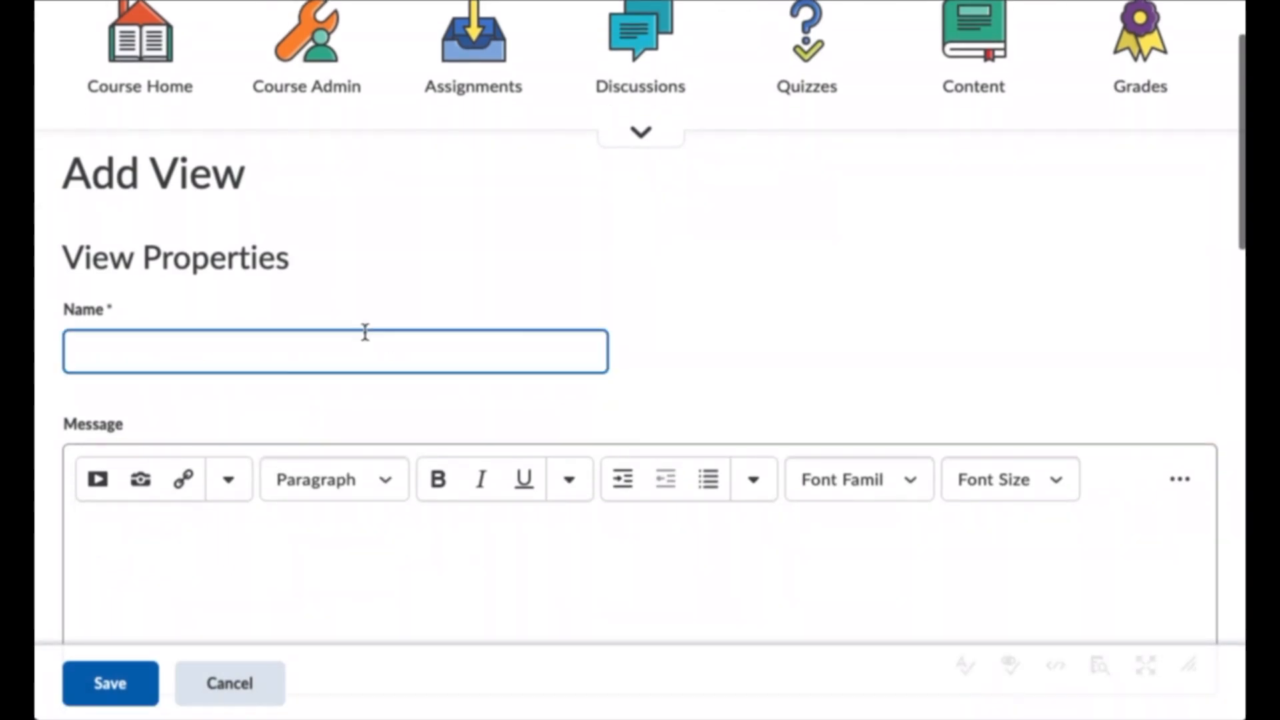
click(302, 354)
text(test)
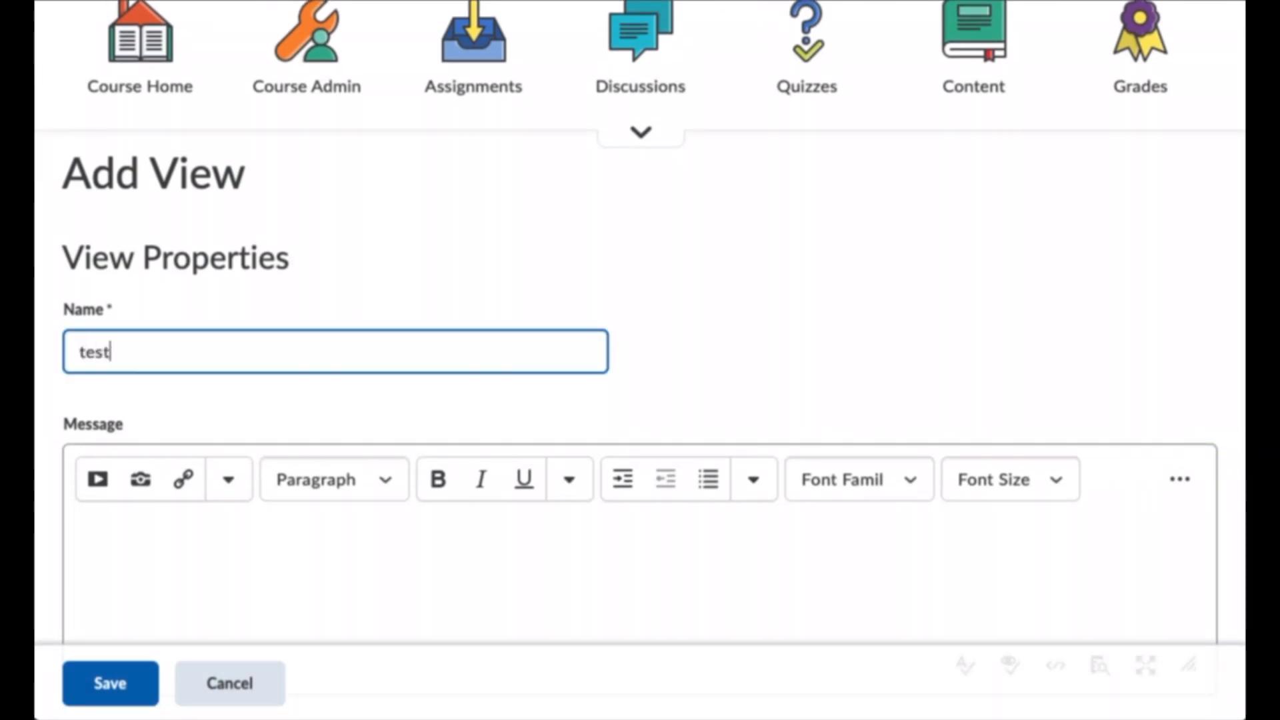
Set the new view to show all questions with user responses and the question answers, and save it.
scroll(571, 477, down, 4)
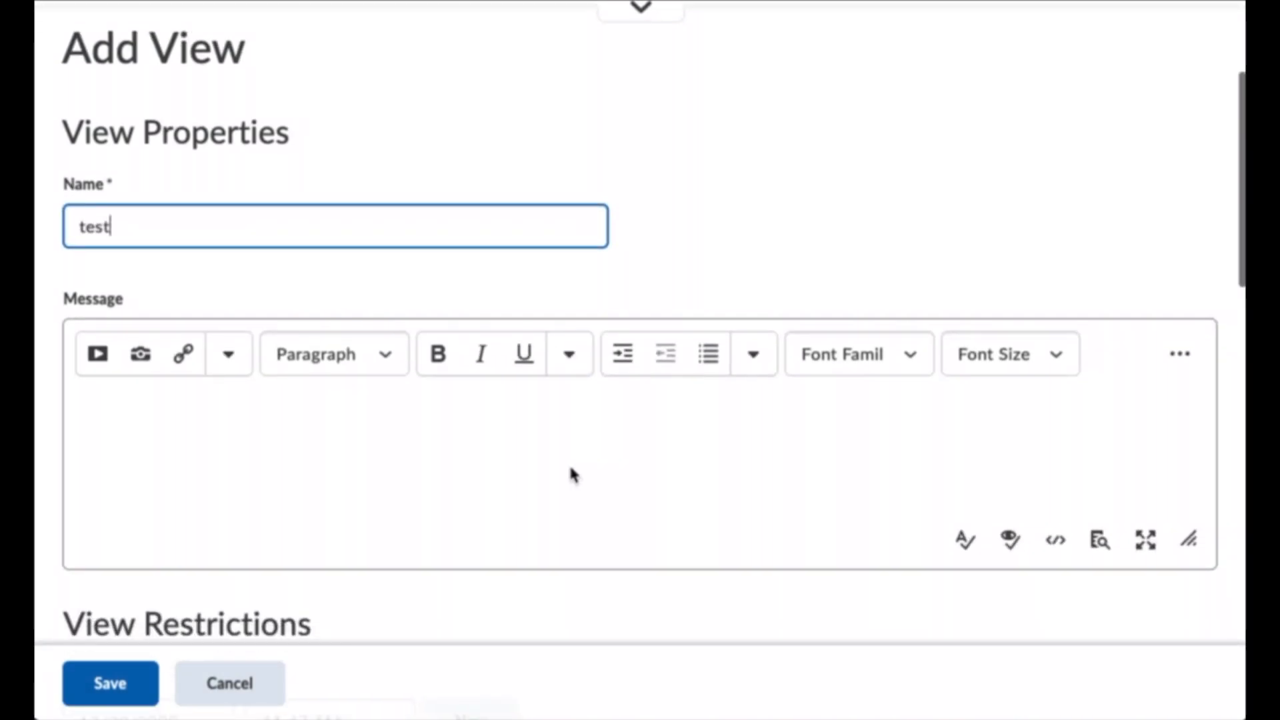
scroll(541, 487, down, 5)
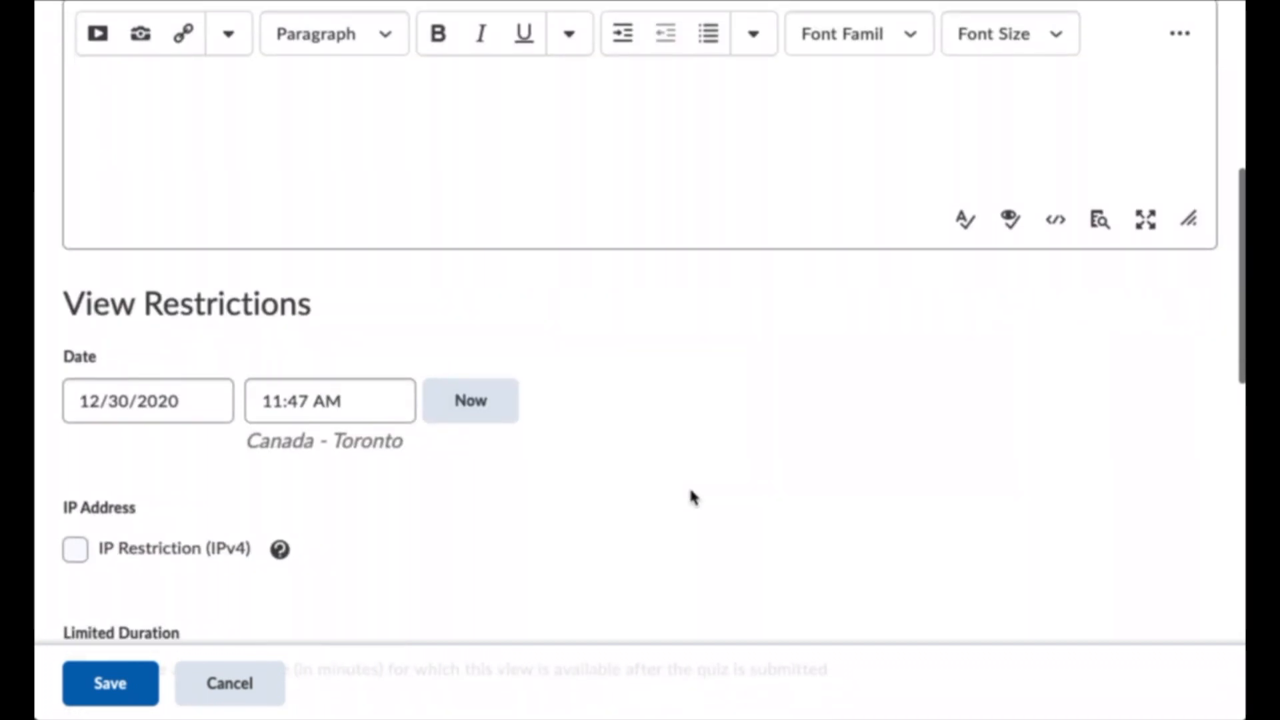
scroll(275, 350, down, 8)
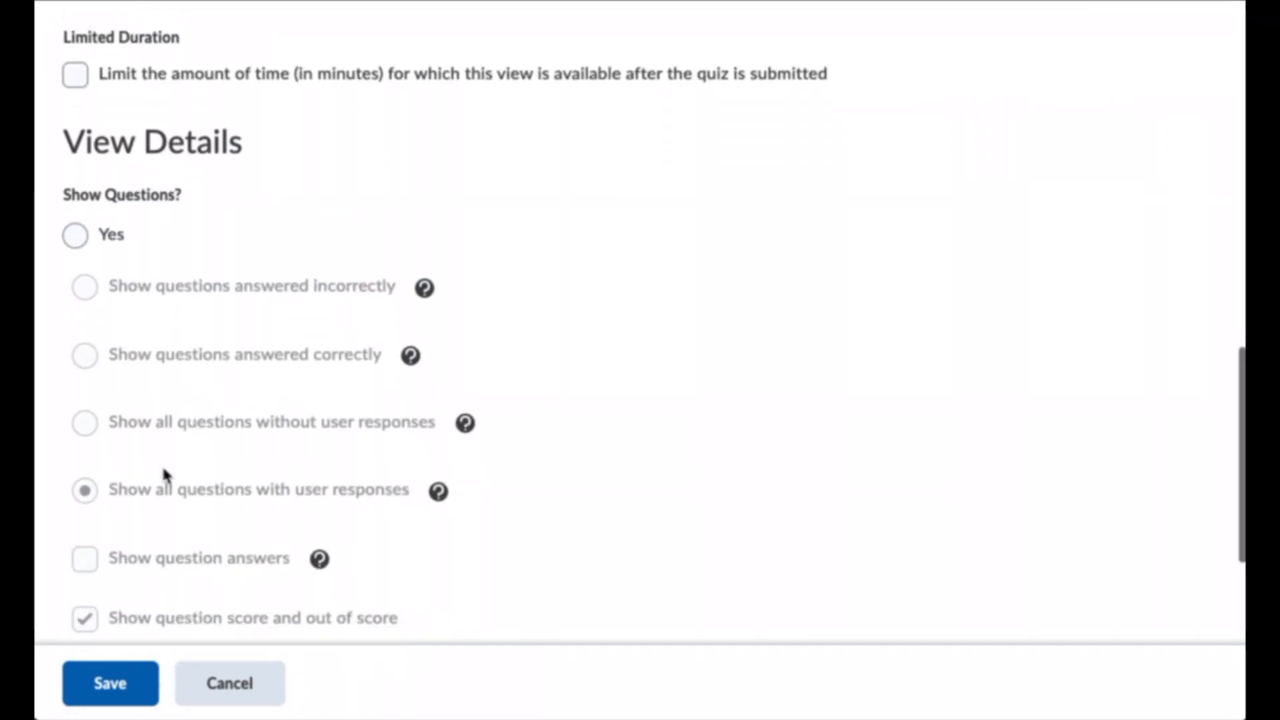
scroll(82, 248, down, 2)
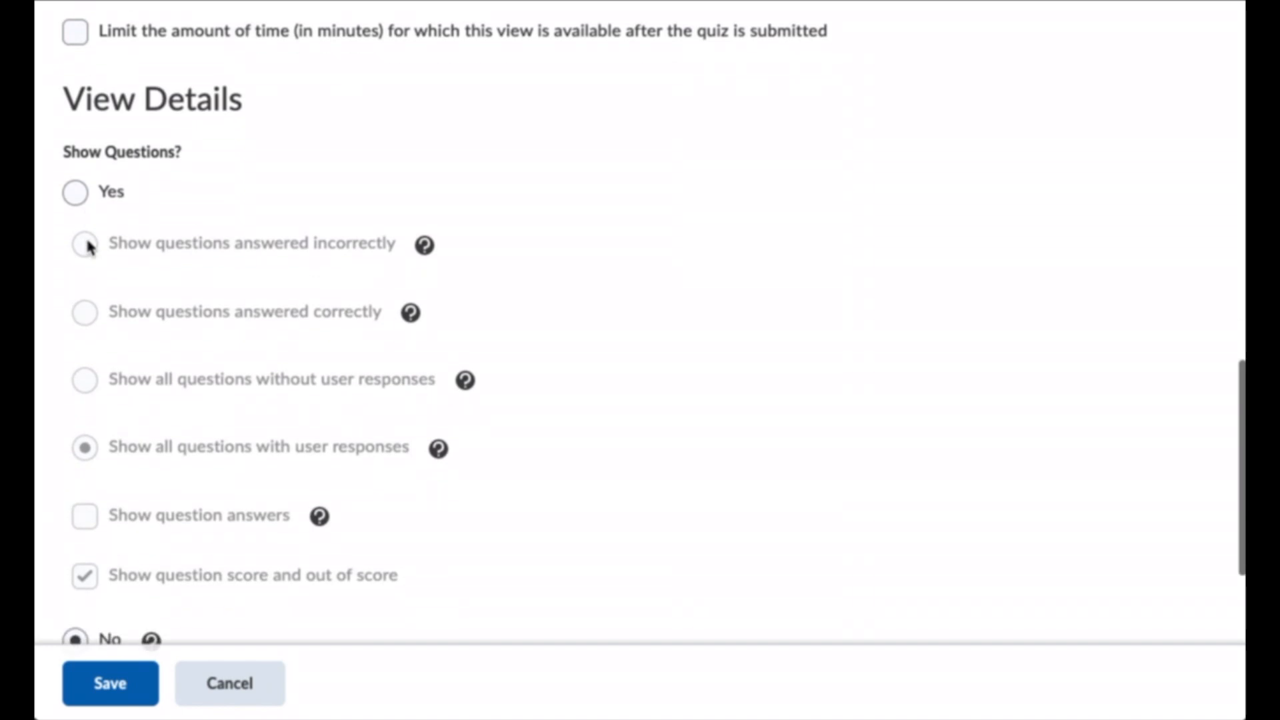
click(76, 122)
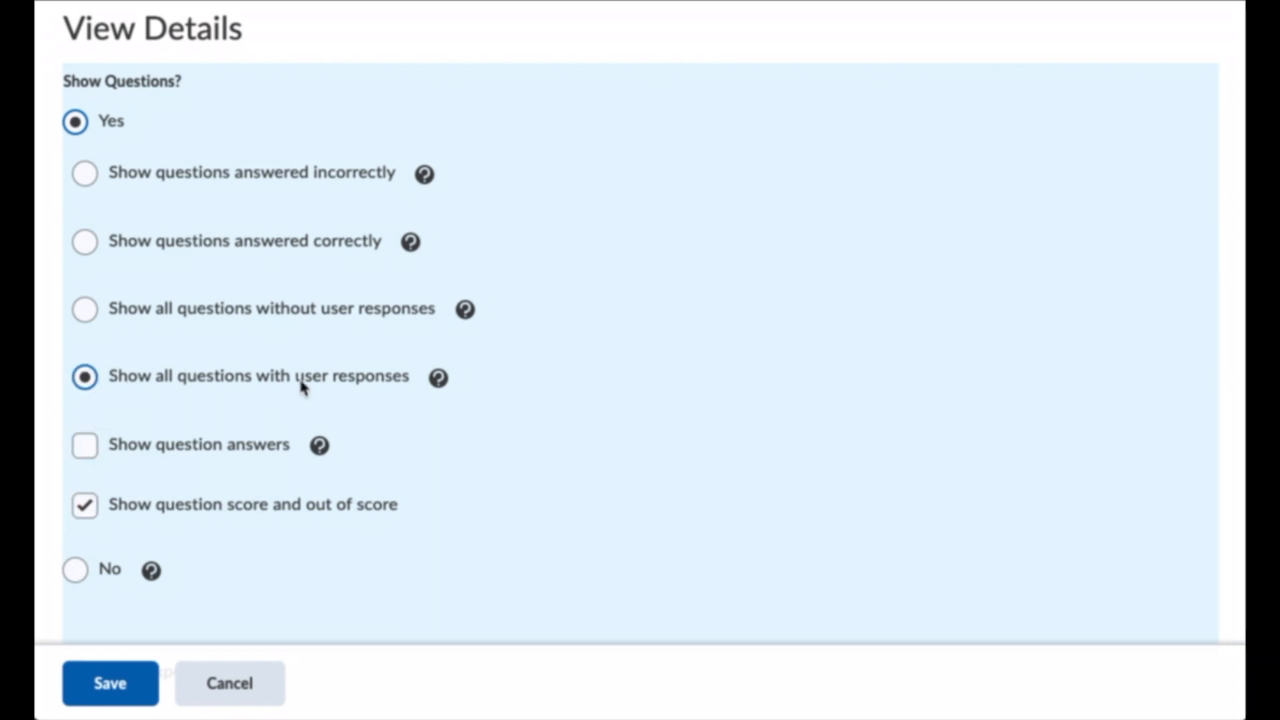
click(84, 445)
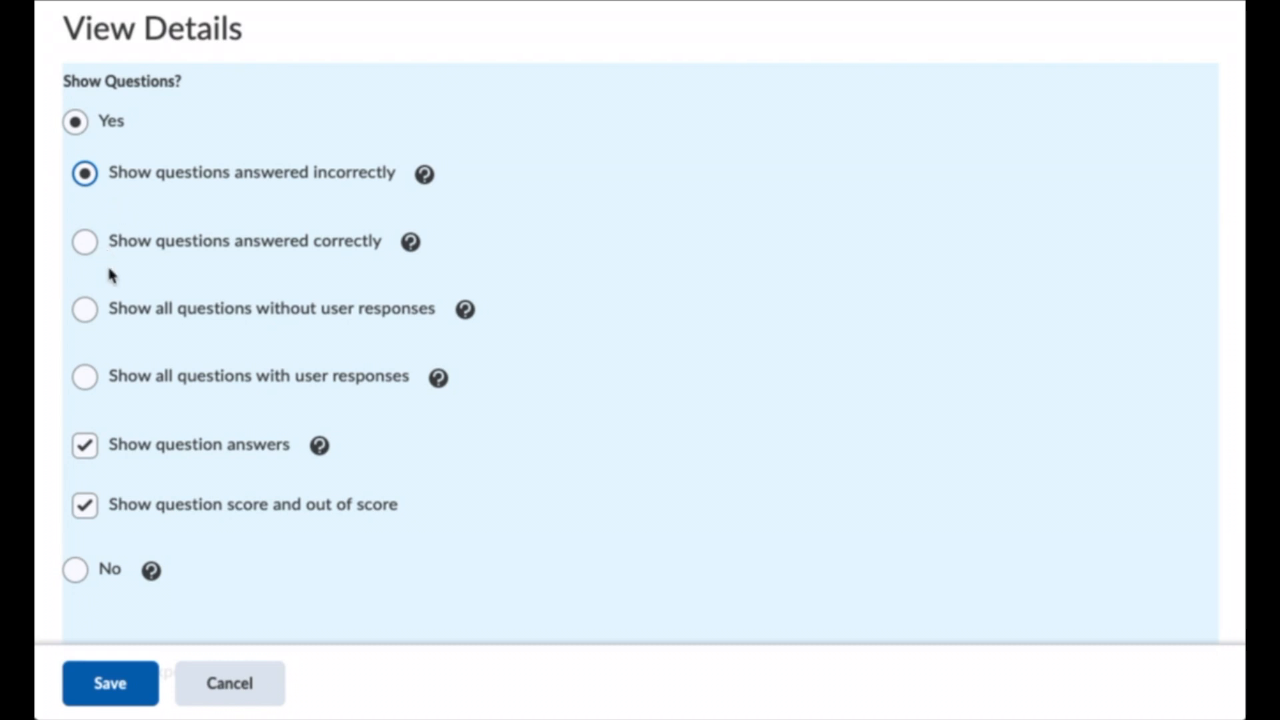
click(87, 382)
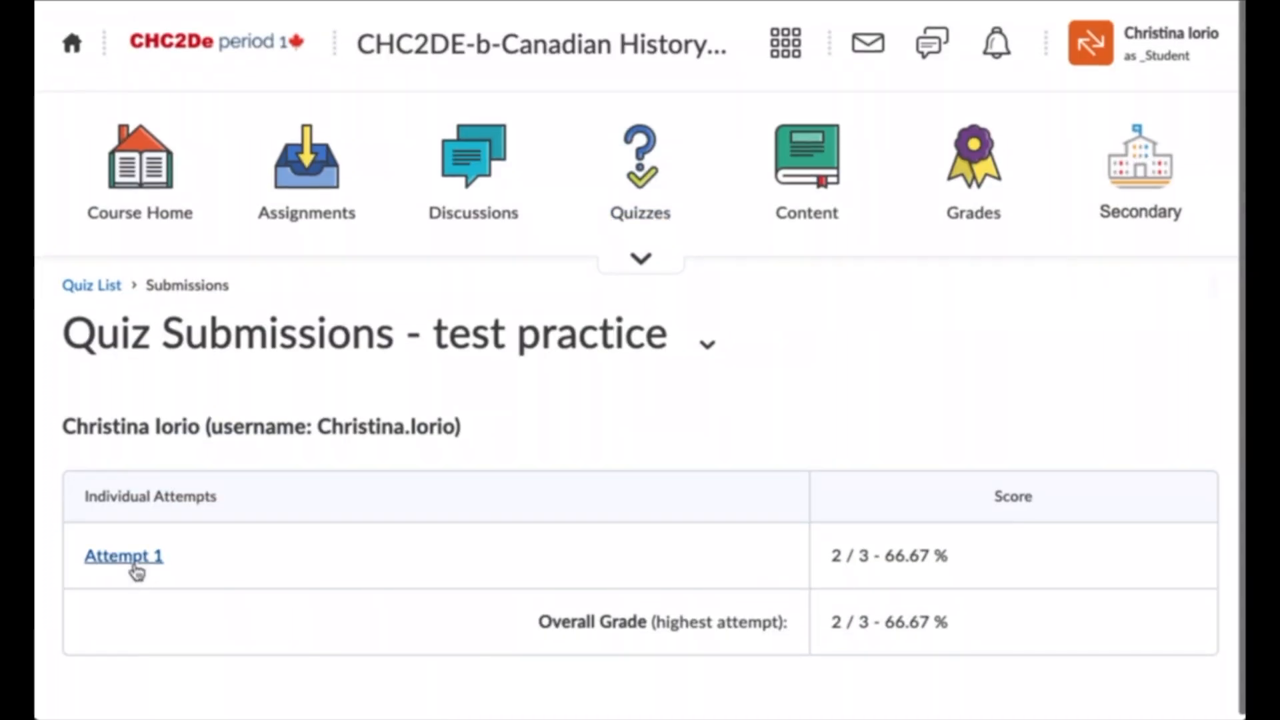
In the student role, open Attempt 1 and examine the released questions, responses and correct answers.
click(129, 561)
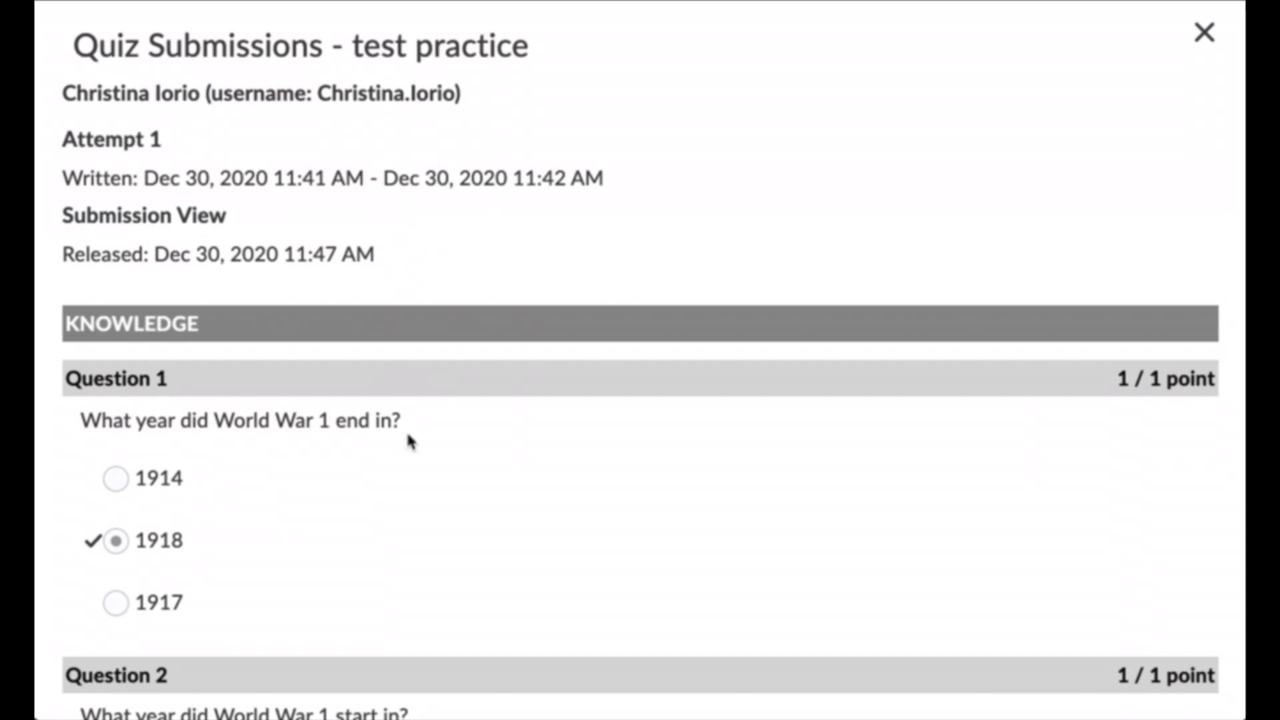
scroll(430, 566, down, 10)
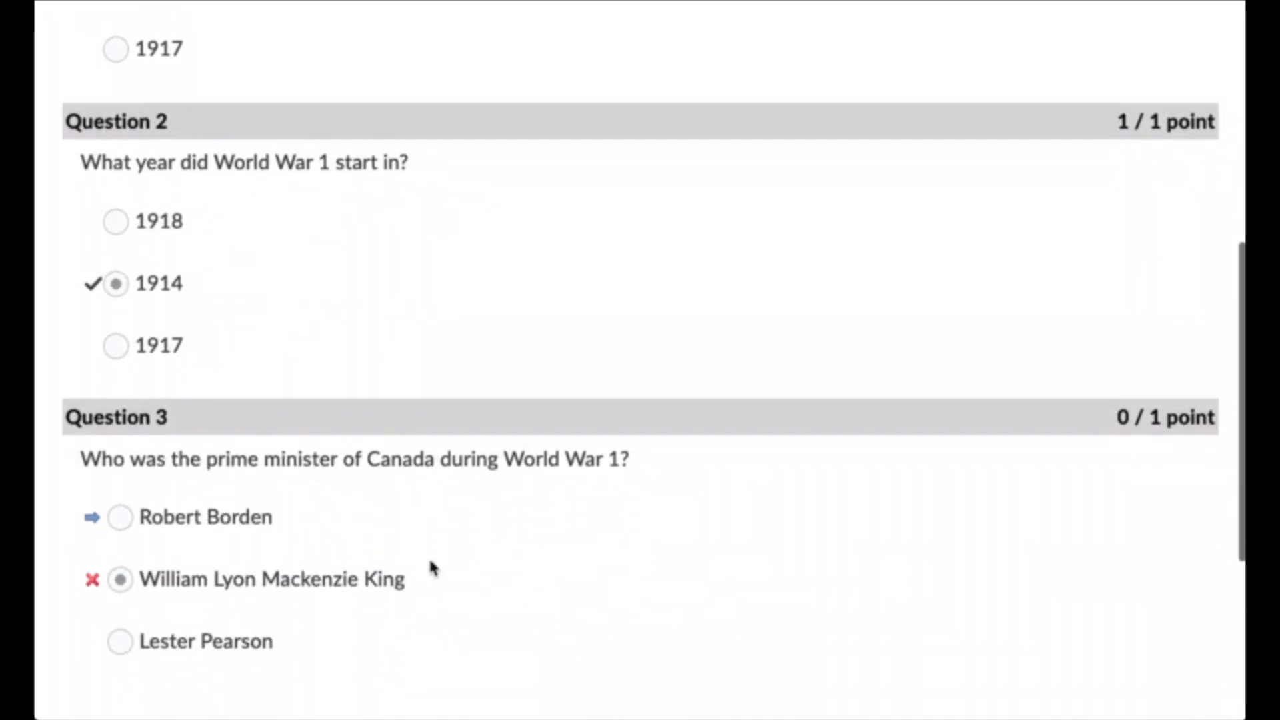
scroll(504, 587, up, 8)
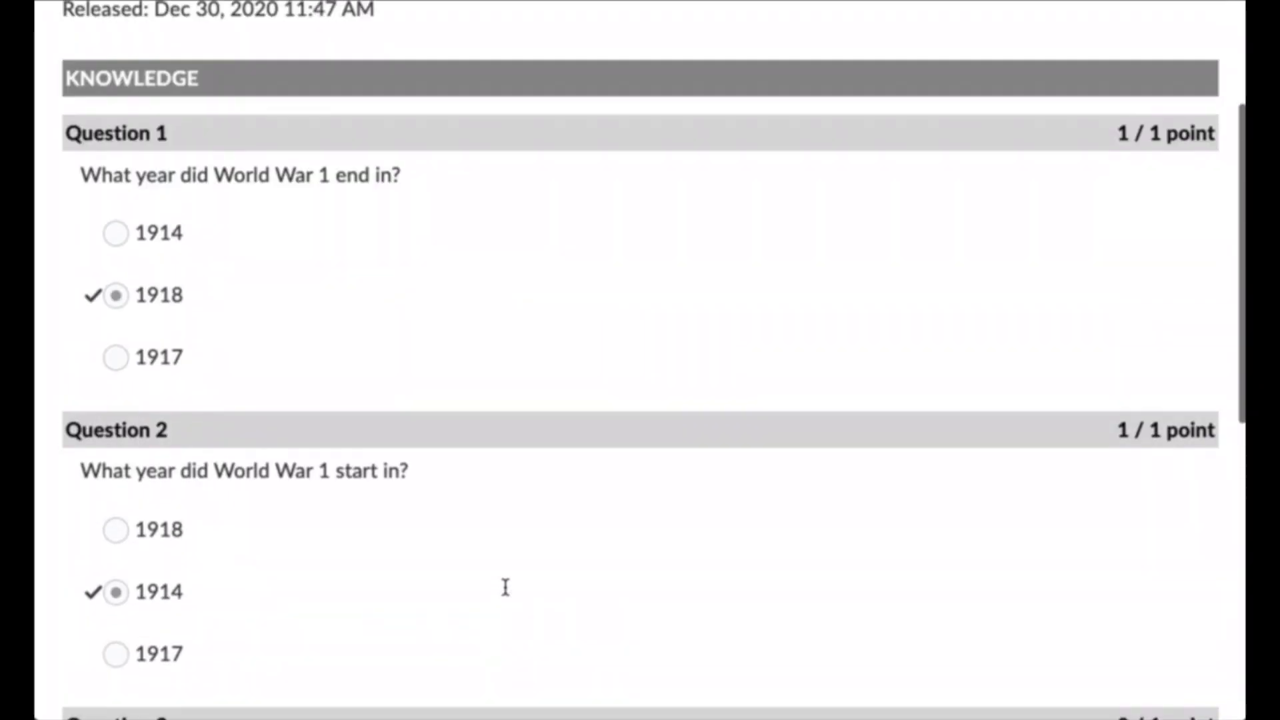
scroll(285, 450, down, 5)
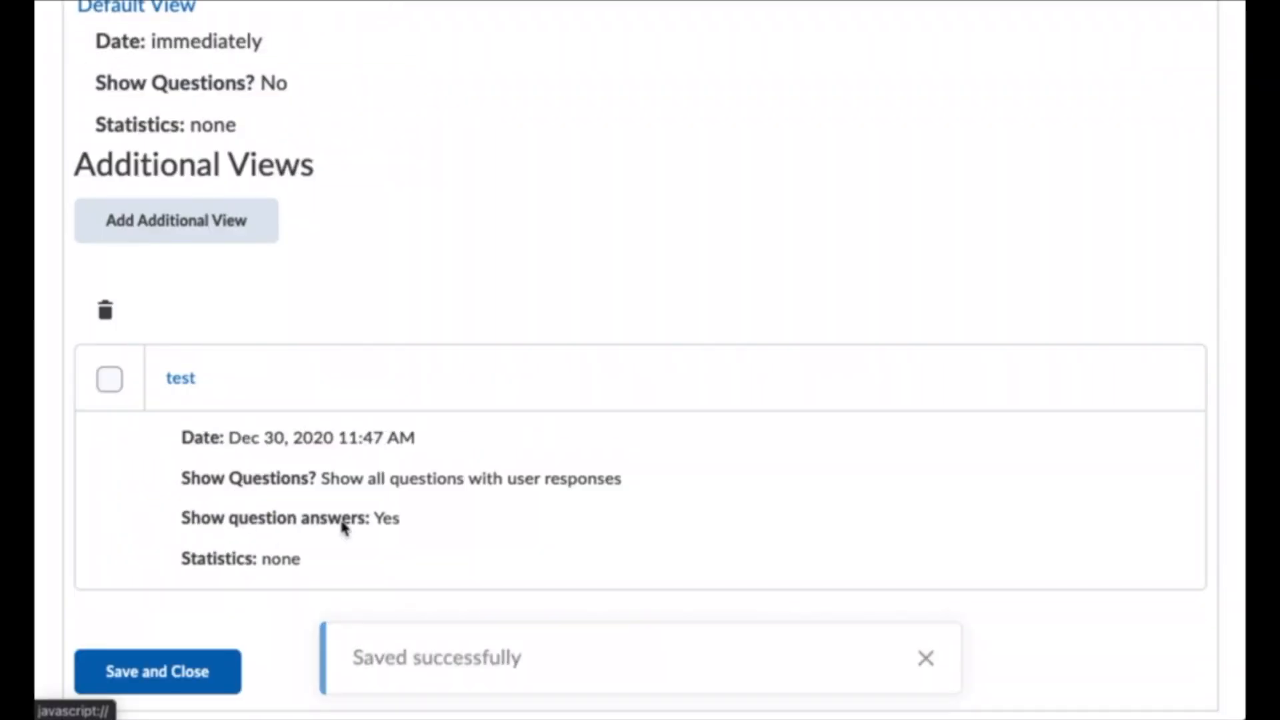
Delete the additional submission view "test" from the test practice quiz.
scroll(470, 475, up, 1)
scroll(470, 474, up, 1)
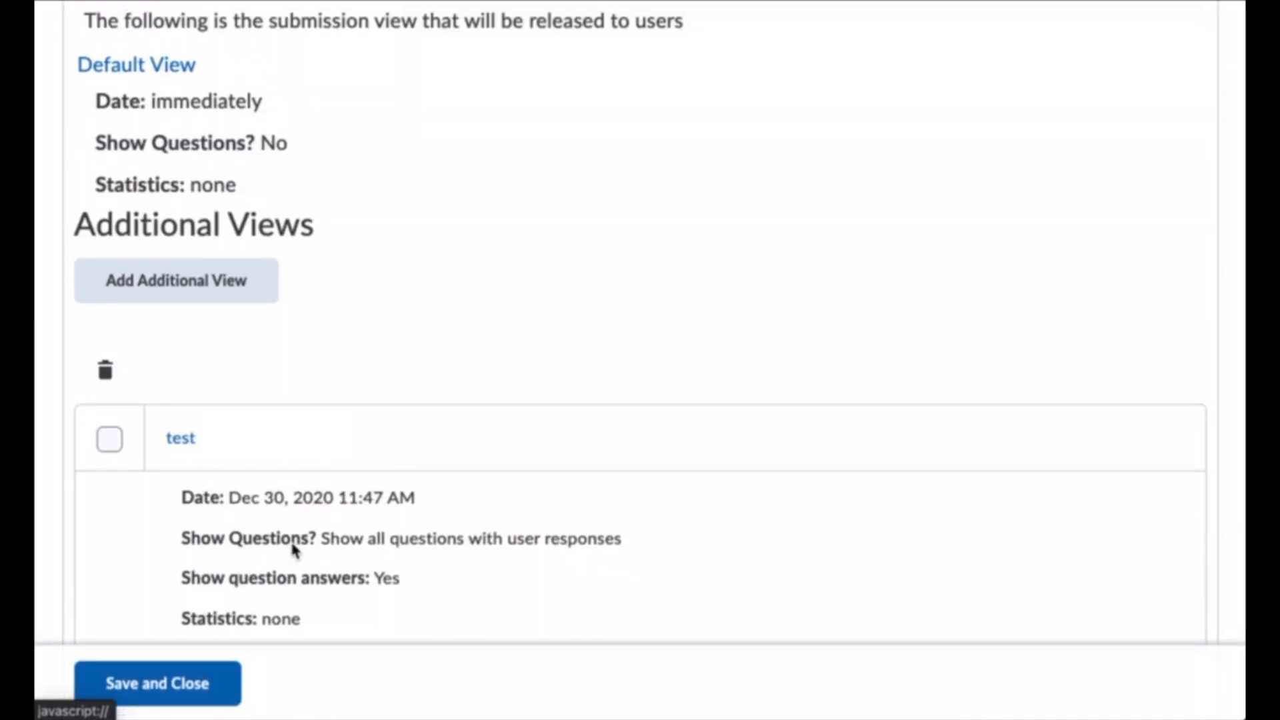
scroll(358, 518, down, 2)
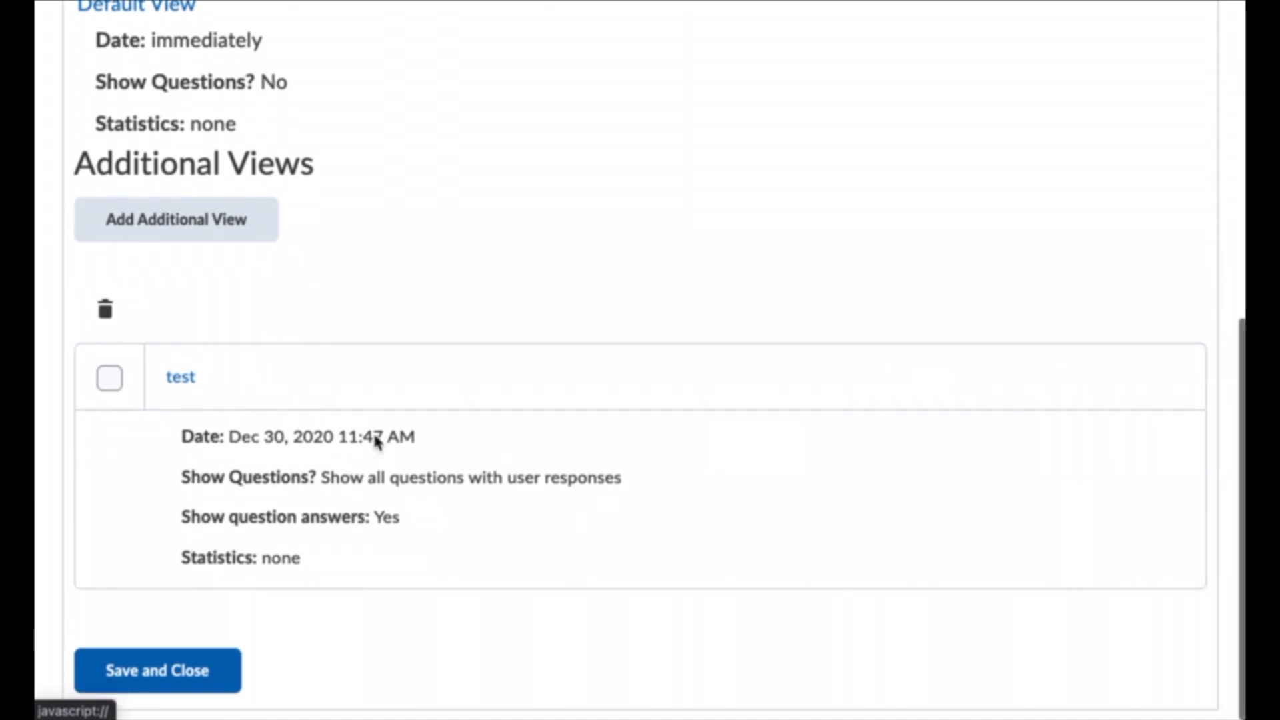
click(109, 381)
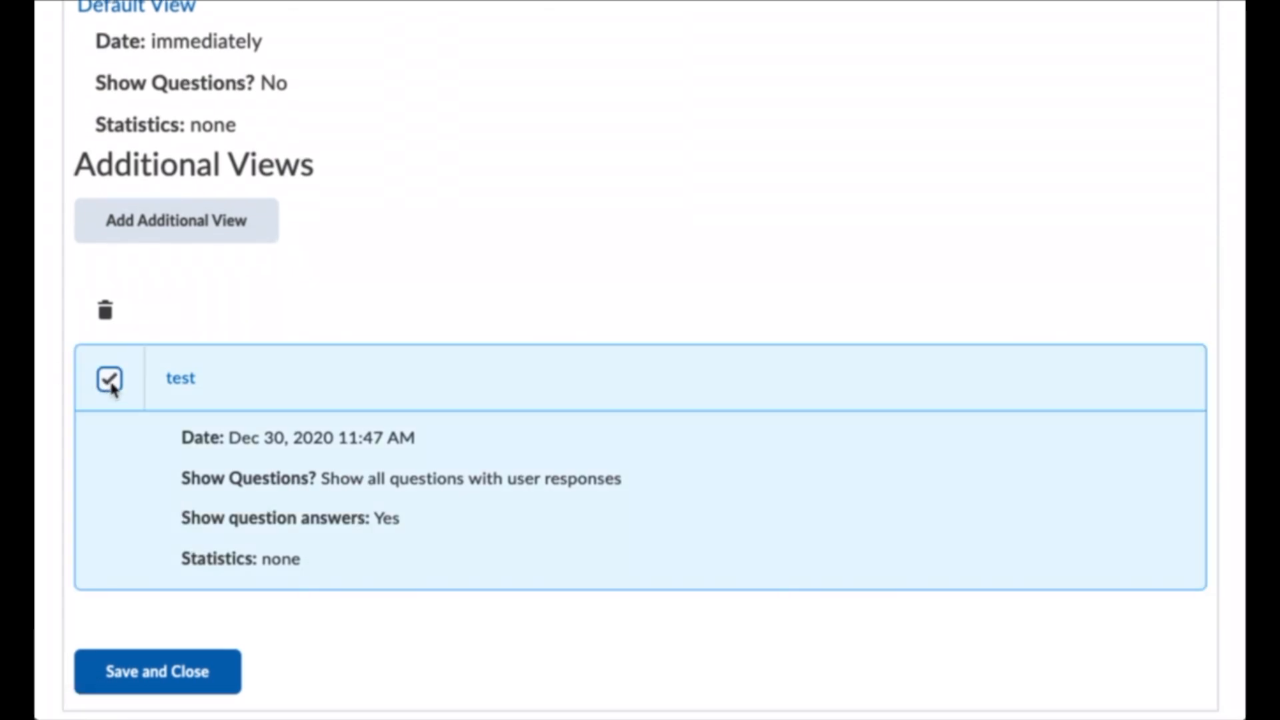
click(105, 310)
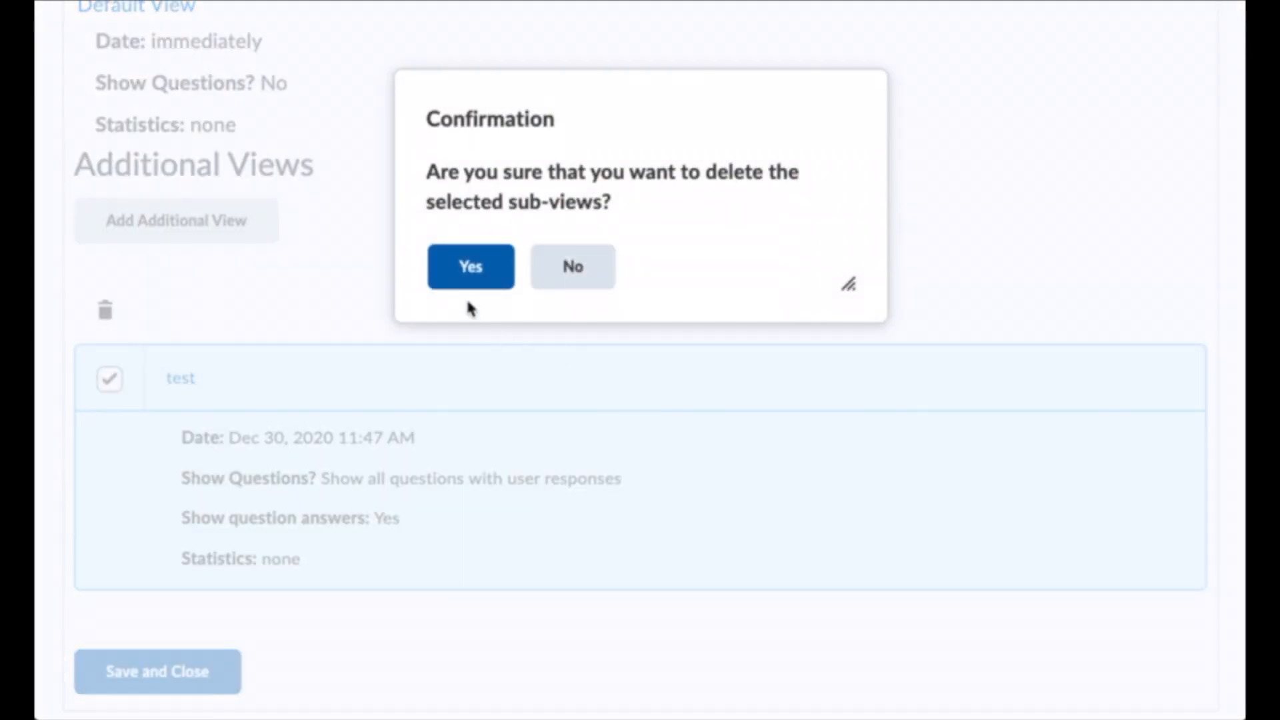
click(472, 267)
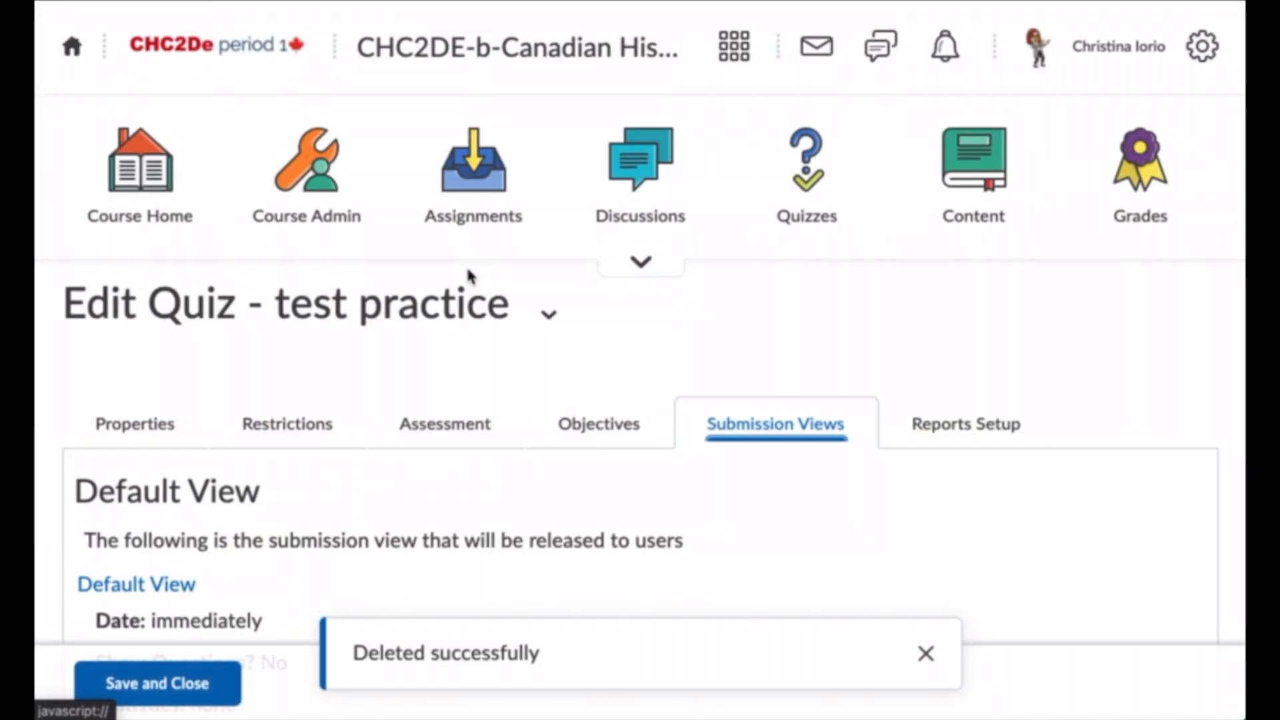
Add an additional submission view named "test" that shows questions answered incorrectly along with the question answers, and save it.
scroll(535, 435, down, 3)
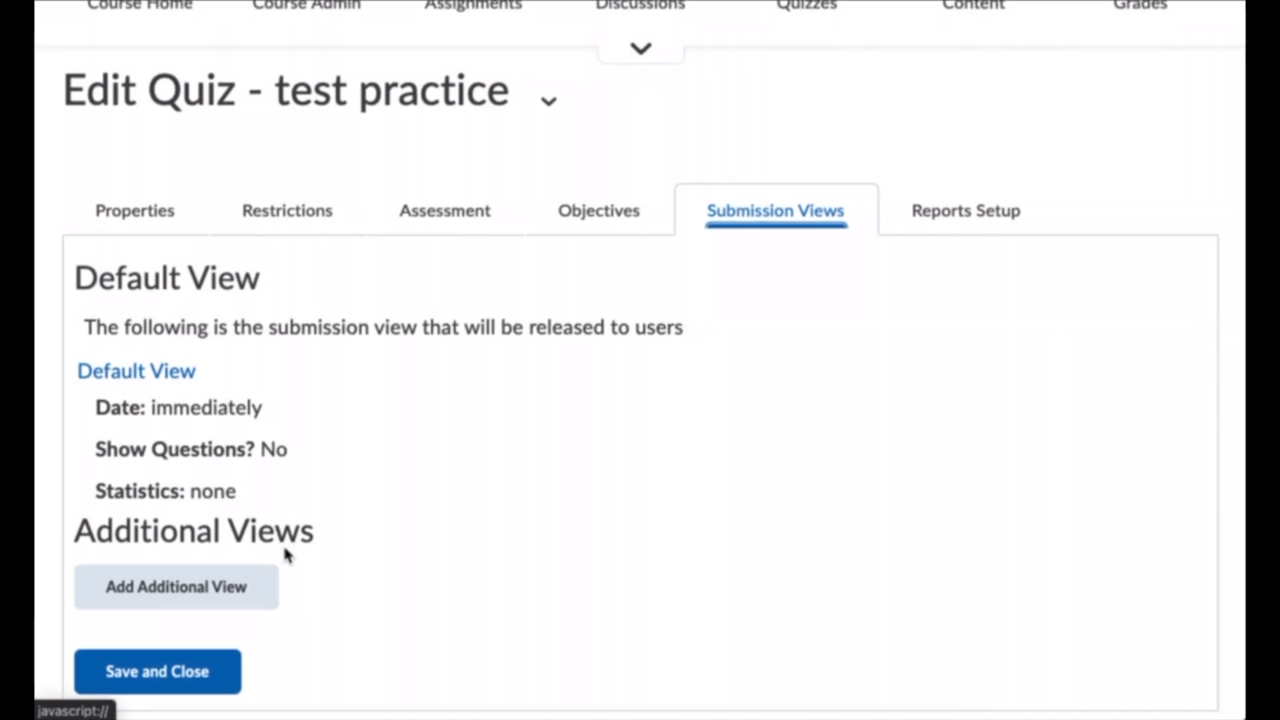
click(186, 586)
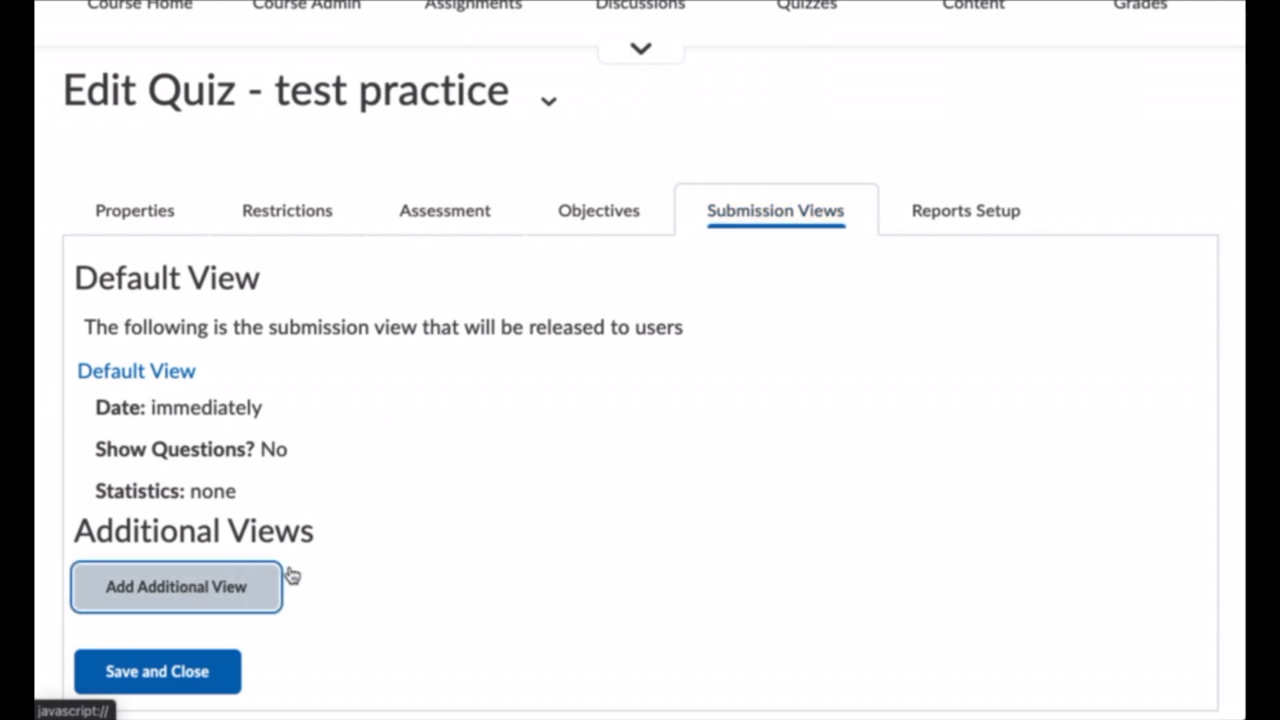
text(test)
scroll(215, 486, down, 10)
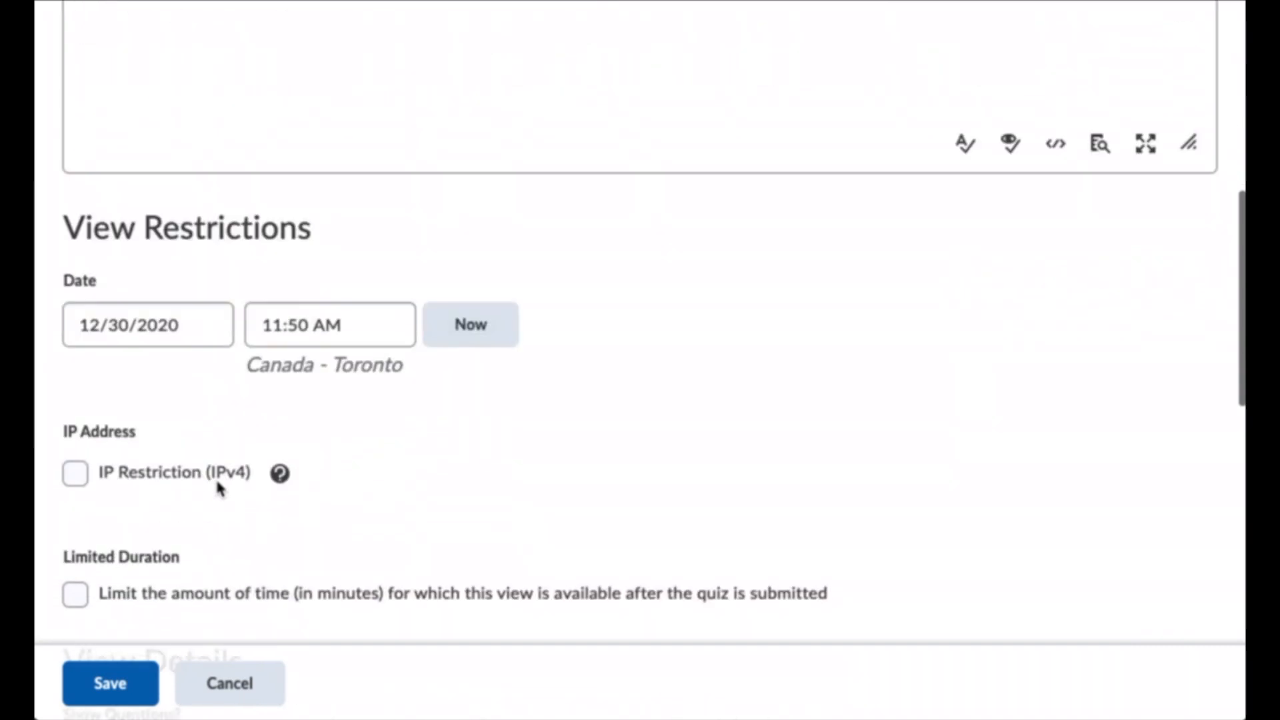
scroll(220, 489, down, 8)
click(76, 238)
scroll(126, 371, down, 1)
click(96, 253)
click(220, 516)
click(87, 697)
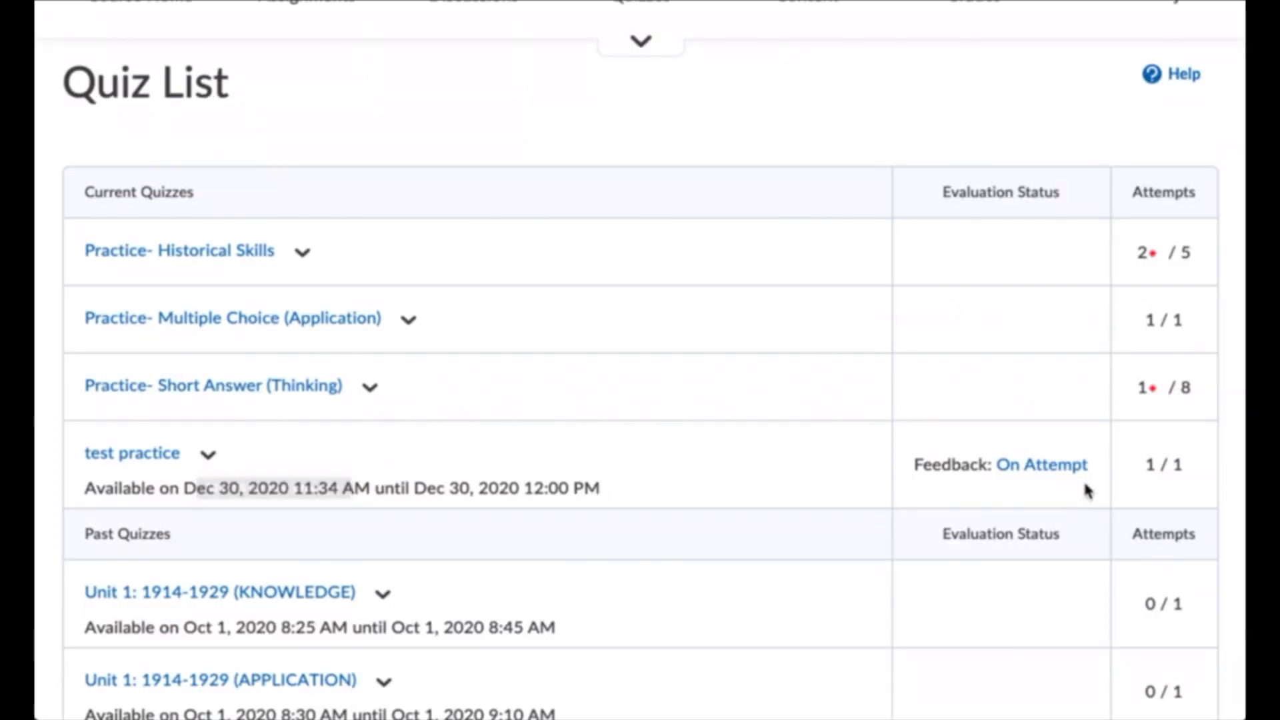
In the student role, open the test practice attempt feedback and examine what the submission view releases.
click(1042, 467)
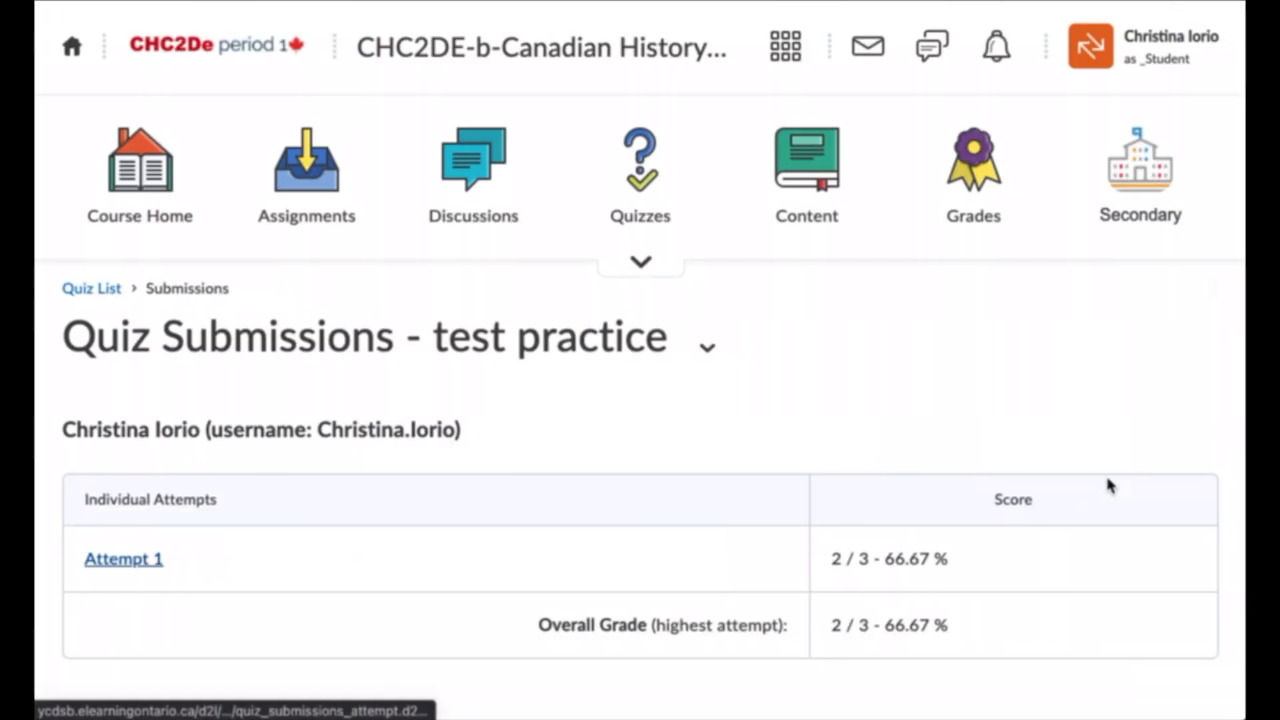
scroll(587, 220, down, 2)
scroll(590, 240, down, 1)
scroll(592, 252, up, 3)
scroll(592, 252, down, 3)
scroll(852, 487, up, 3)
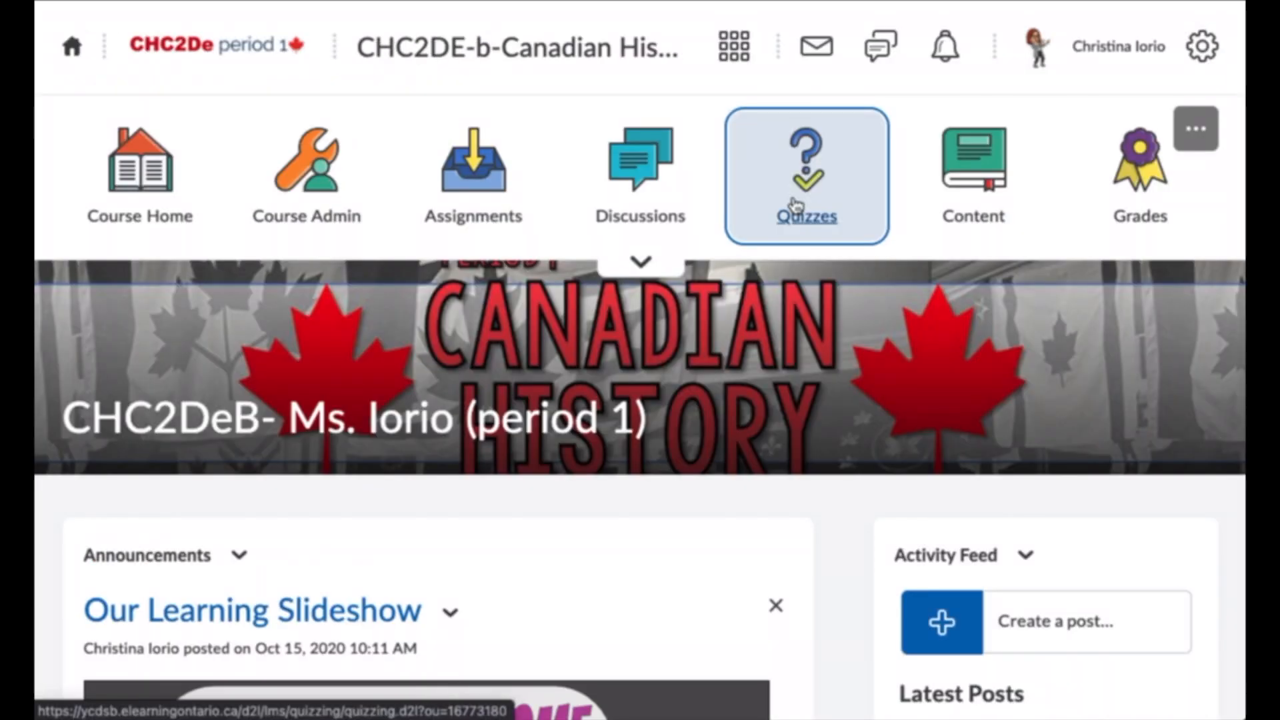
From the teacher's quiz list, open the test practice quiz for editing and show its submission views.
click(797, 205)
scroll(500, 494, down, 6)
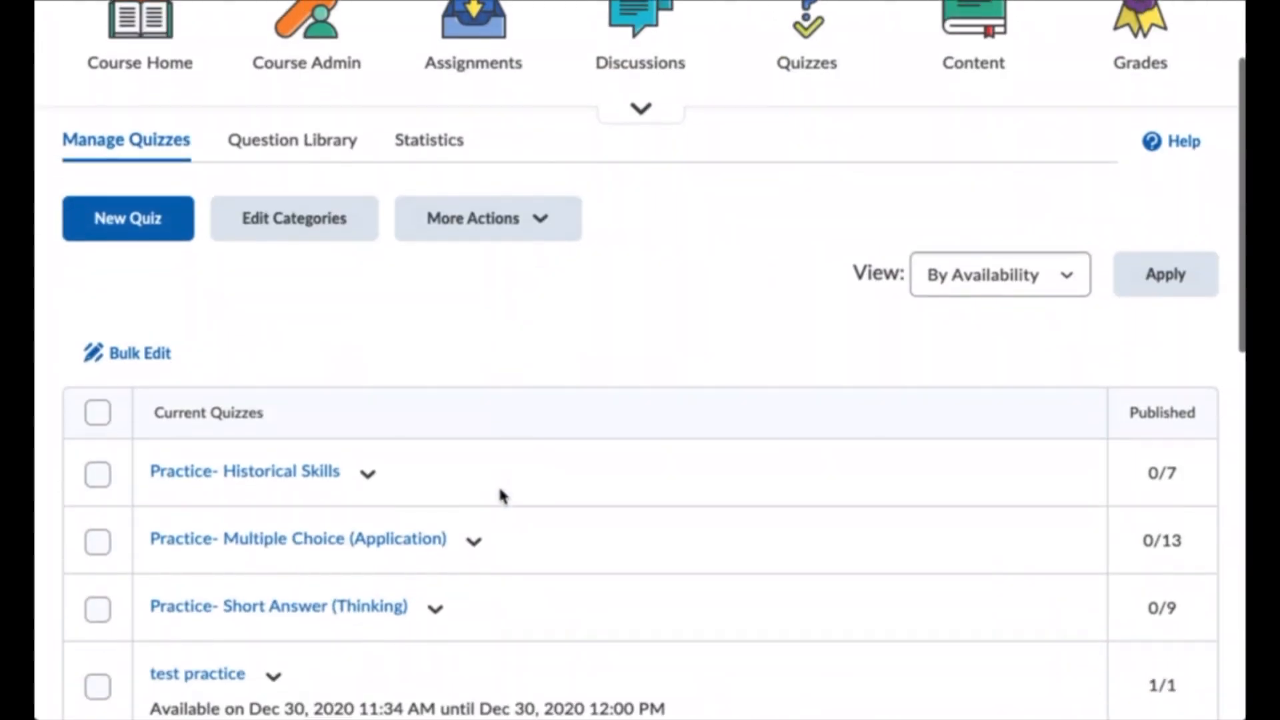
click(276, 420)
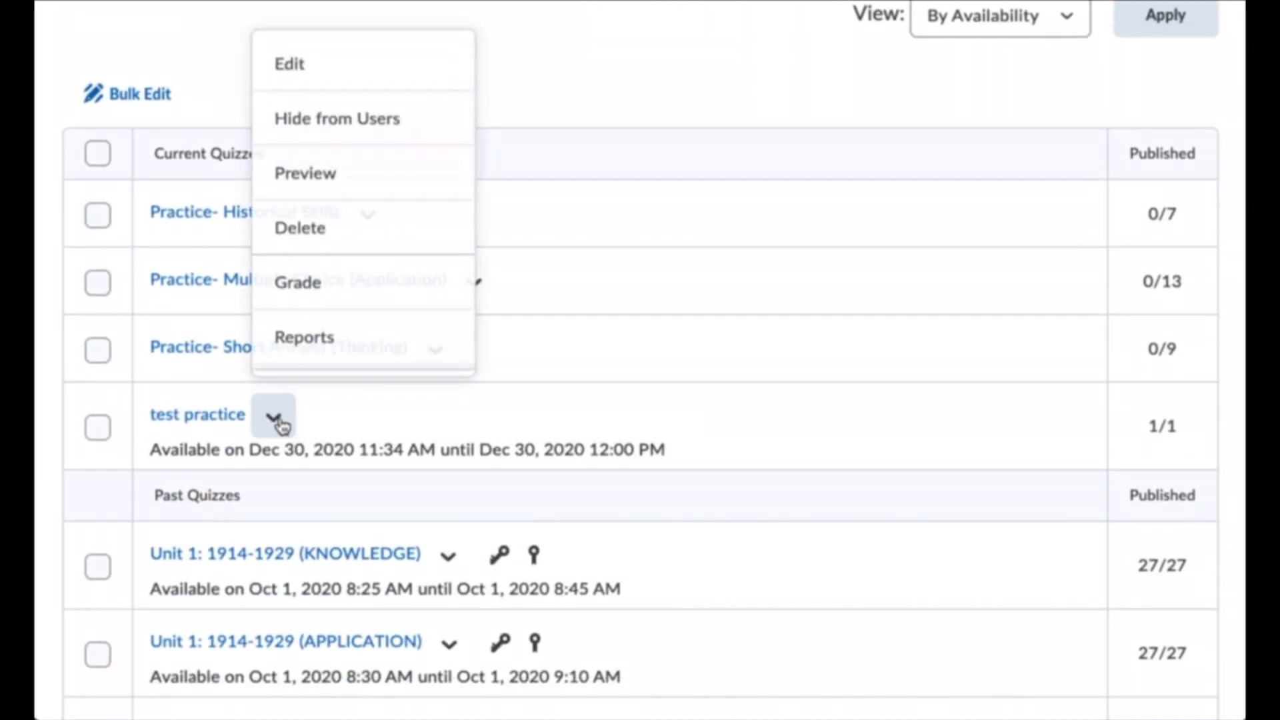
click(365, 64)
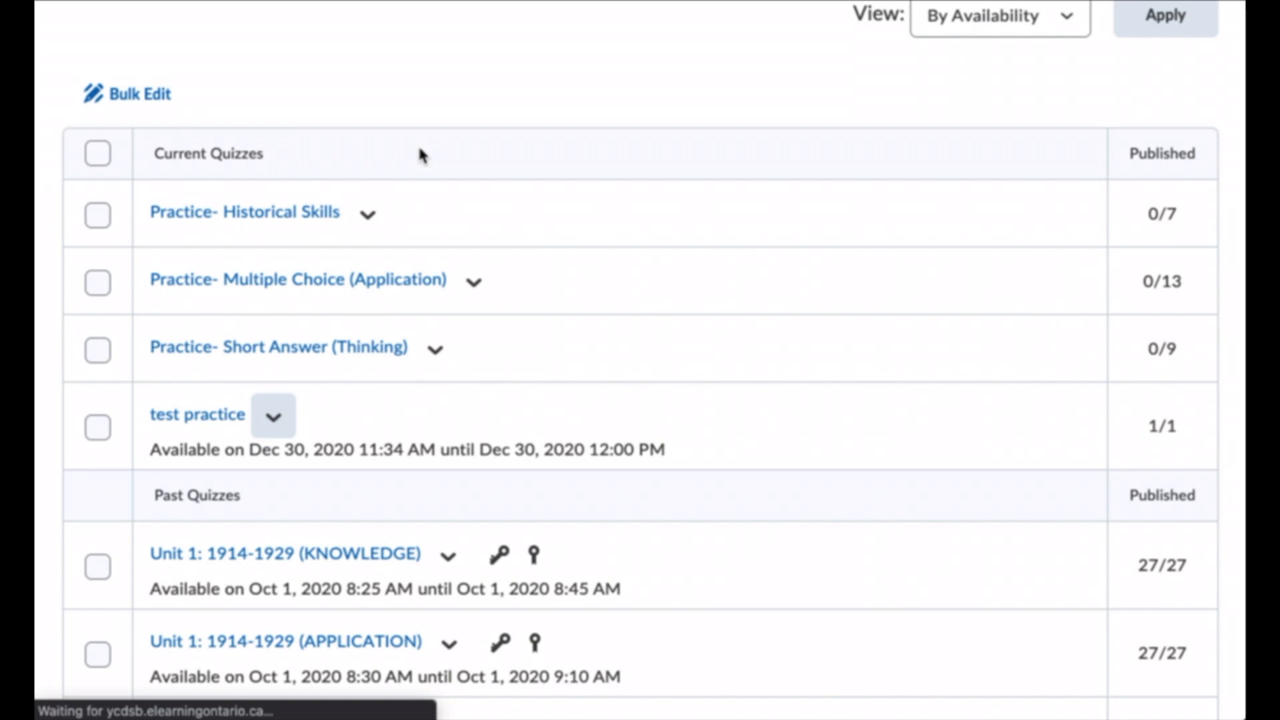
scroll(413, 210, down, 2)
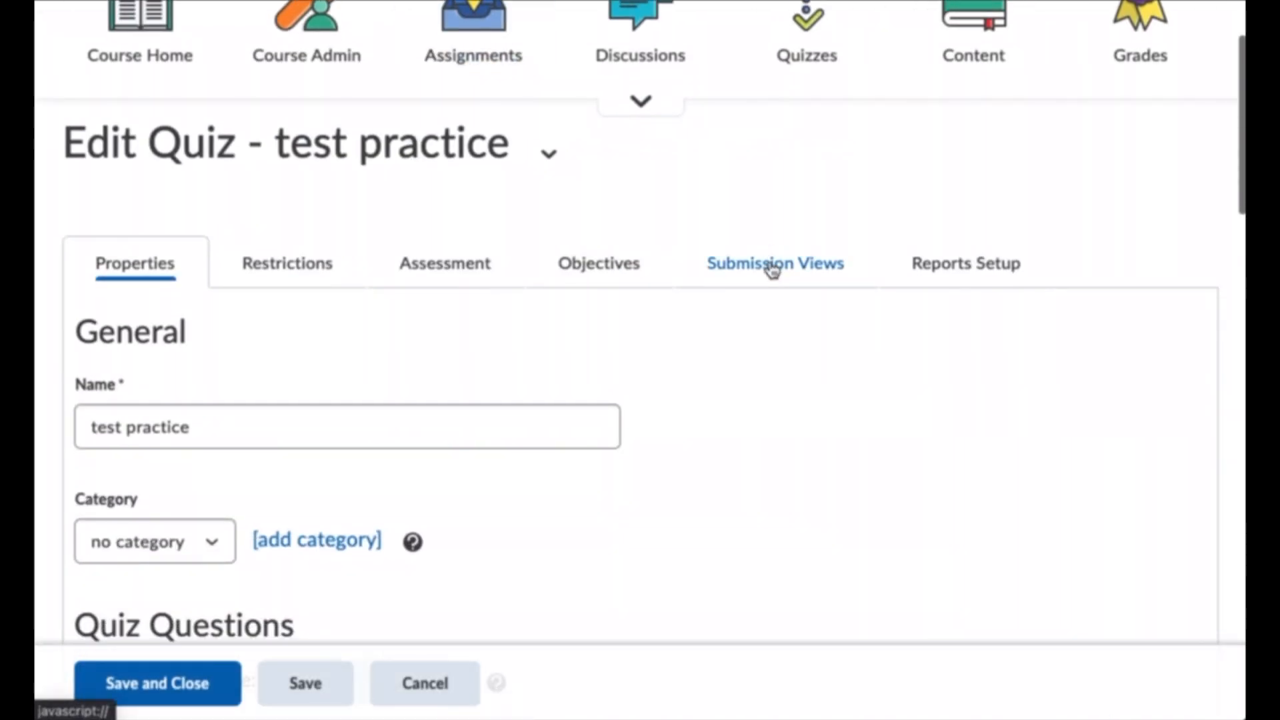
click(772, 267)
scroll(187, 581, down, 6)
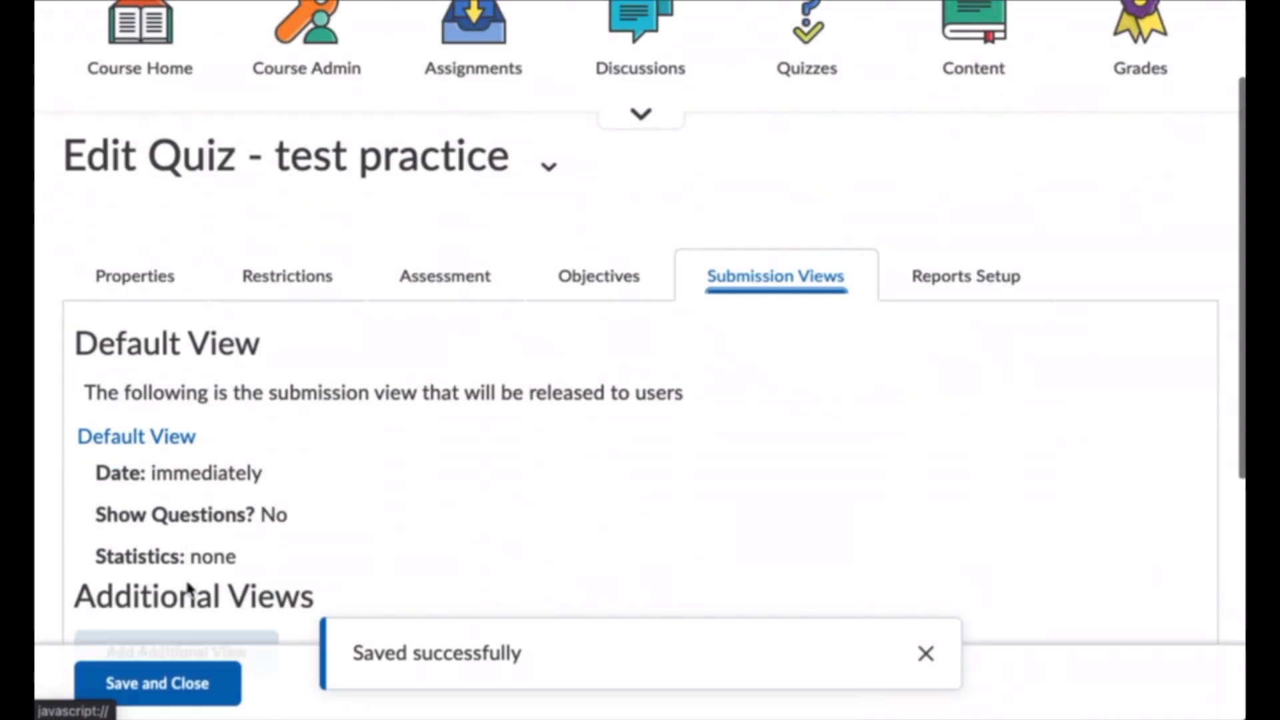
Delete the additional submission view "test", then save and close the quiz.
click(108, 554)
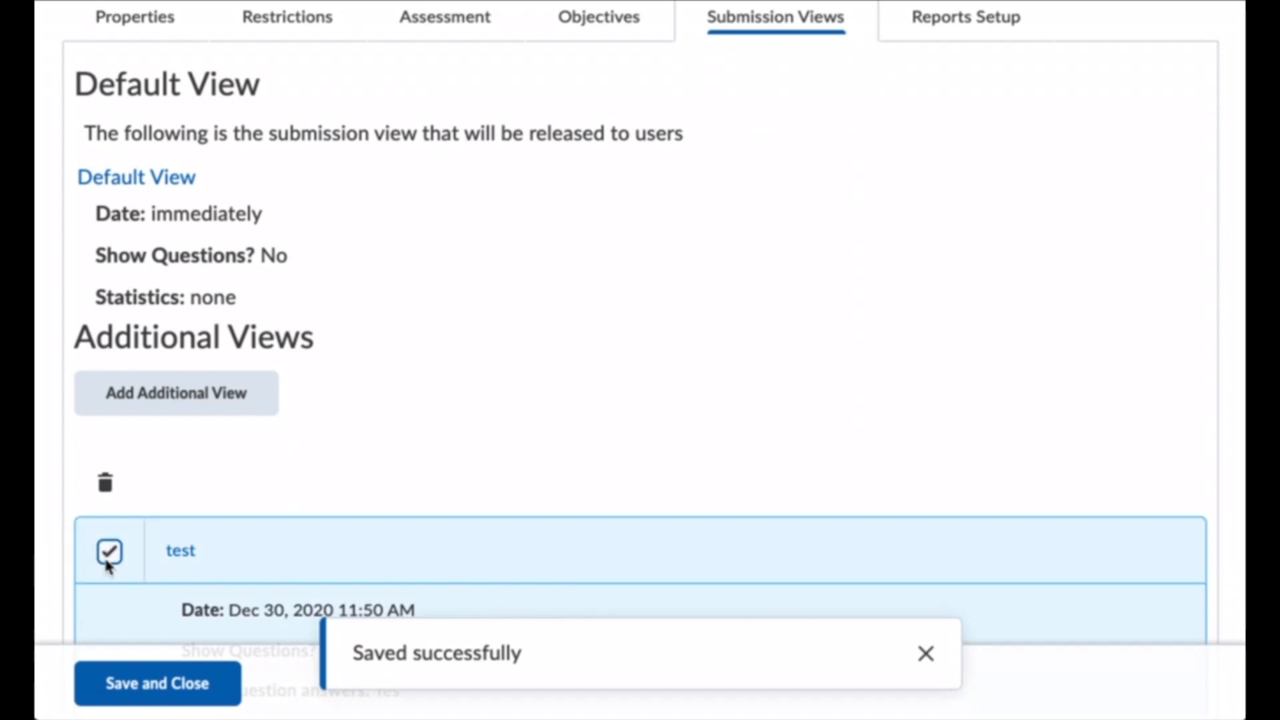
click(106, 483)
click(486, 279)
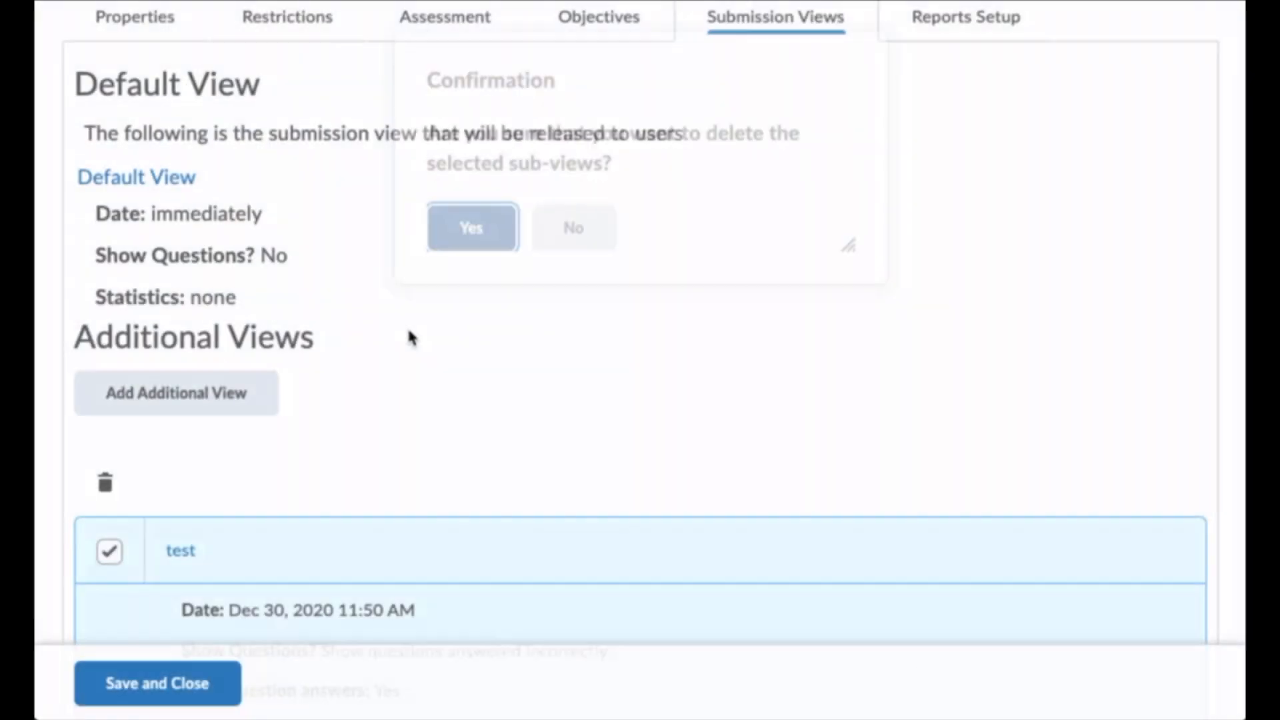
scroll(323, 414, down, 2)
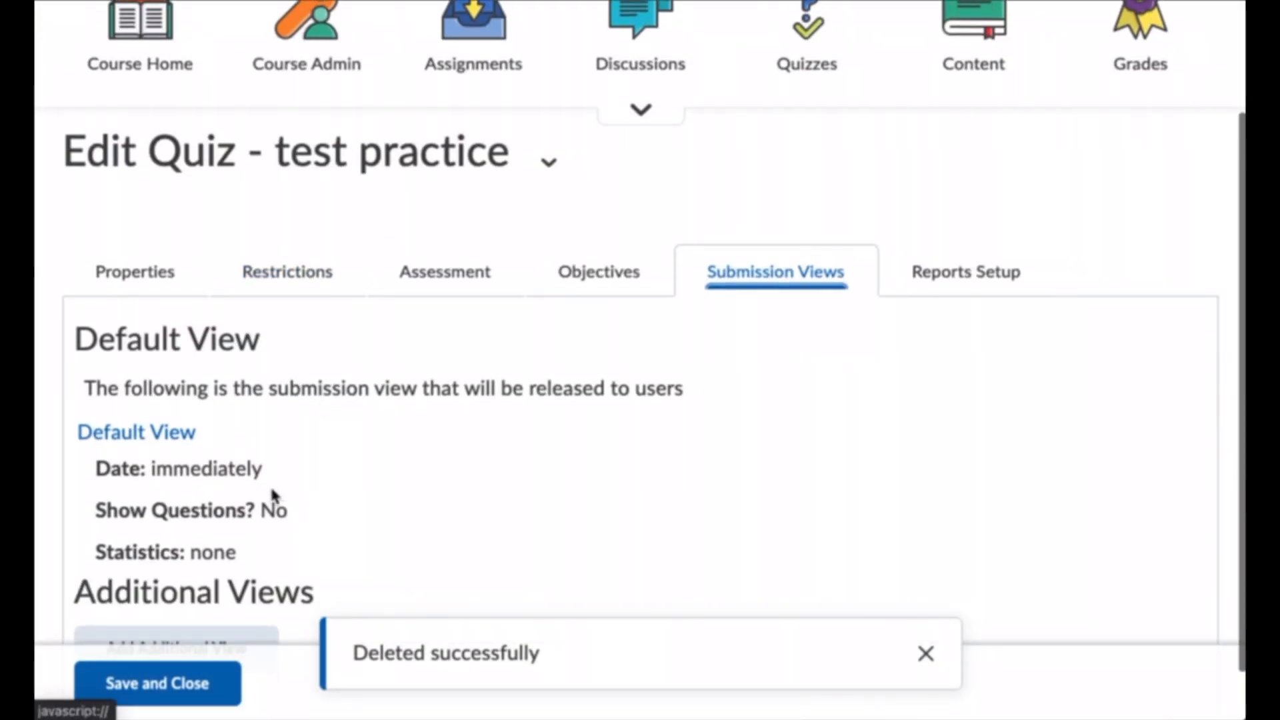
scroll(265, 550, down, 1)
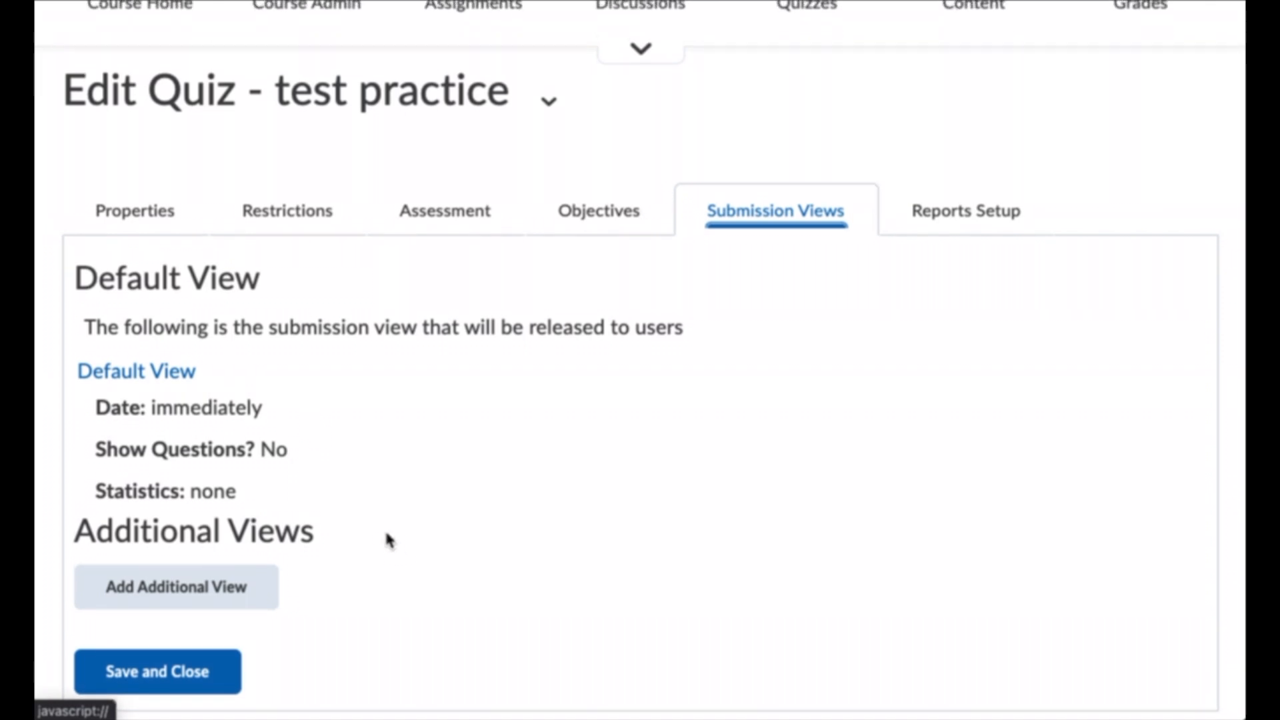
scroll(567, 387, up, 3)
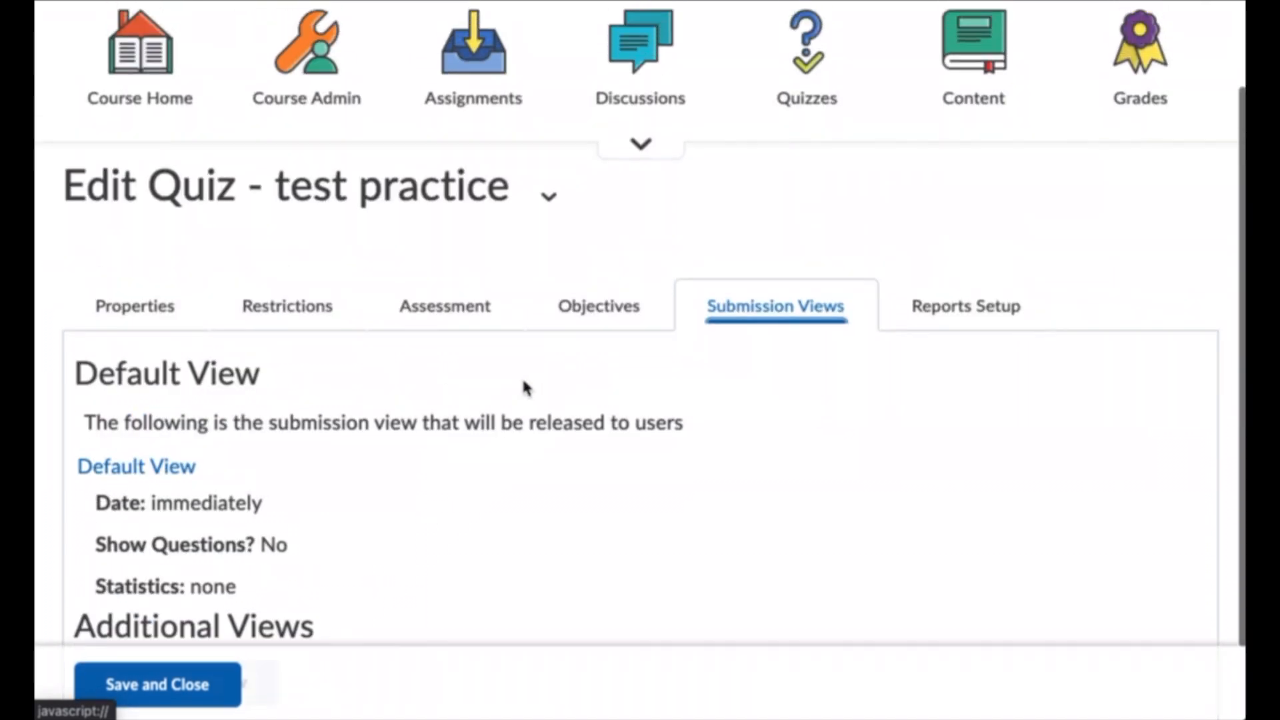
click(194, 679)
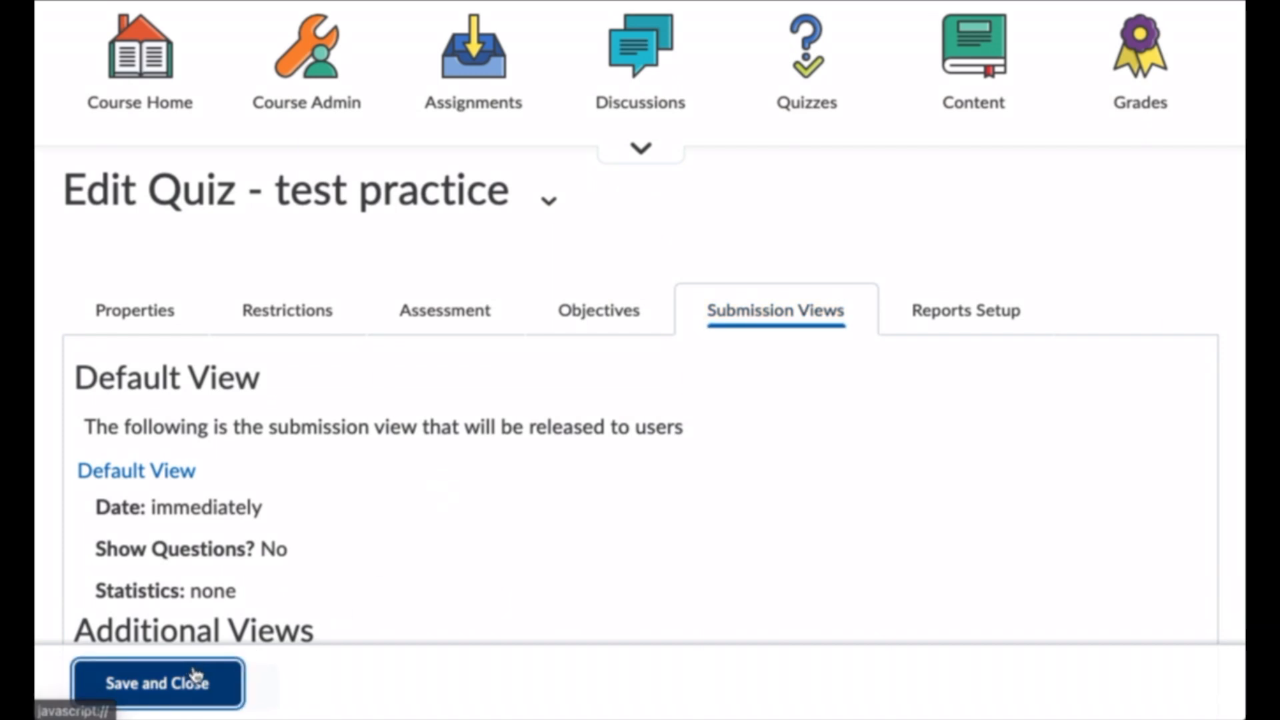
scroll(533, 530, down, 5)
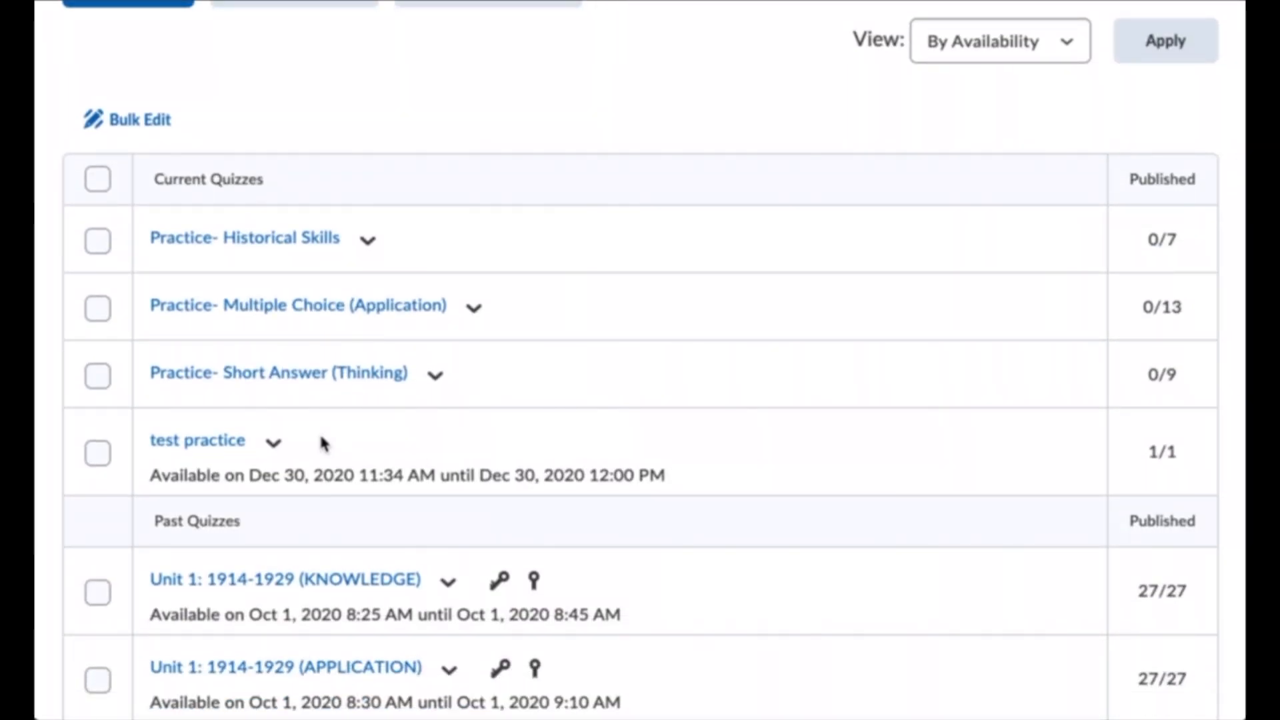
click(280, 447)
click(282, 448)
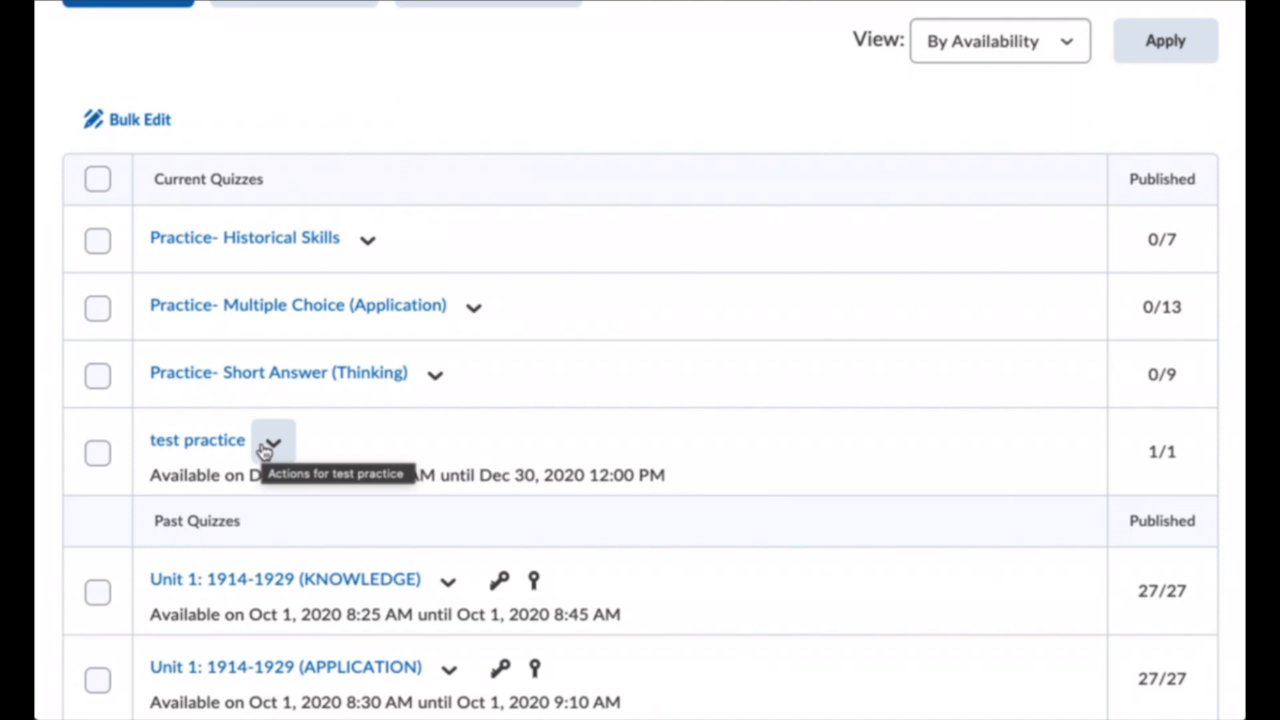
click(270, 443)
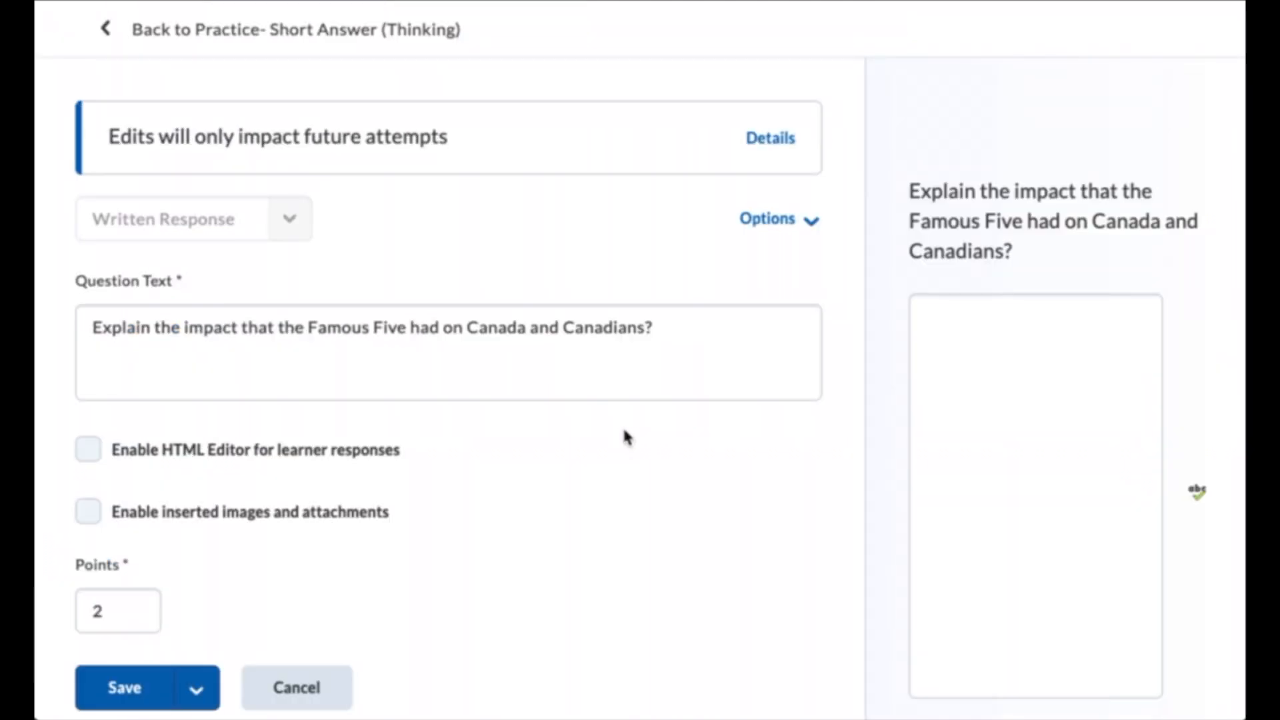
Add overall feedback "Make sure that you are looking at the various contributions that the Famous Five made to Canada." to the Famous Five question and save.
click(620, 396)
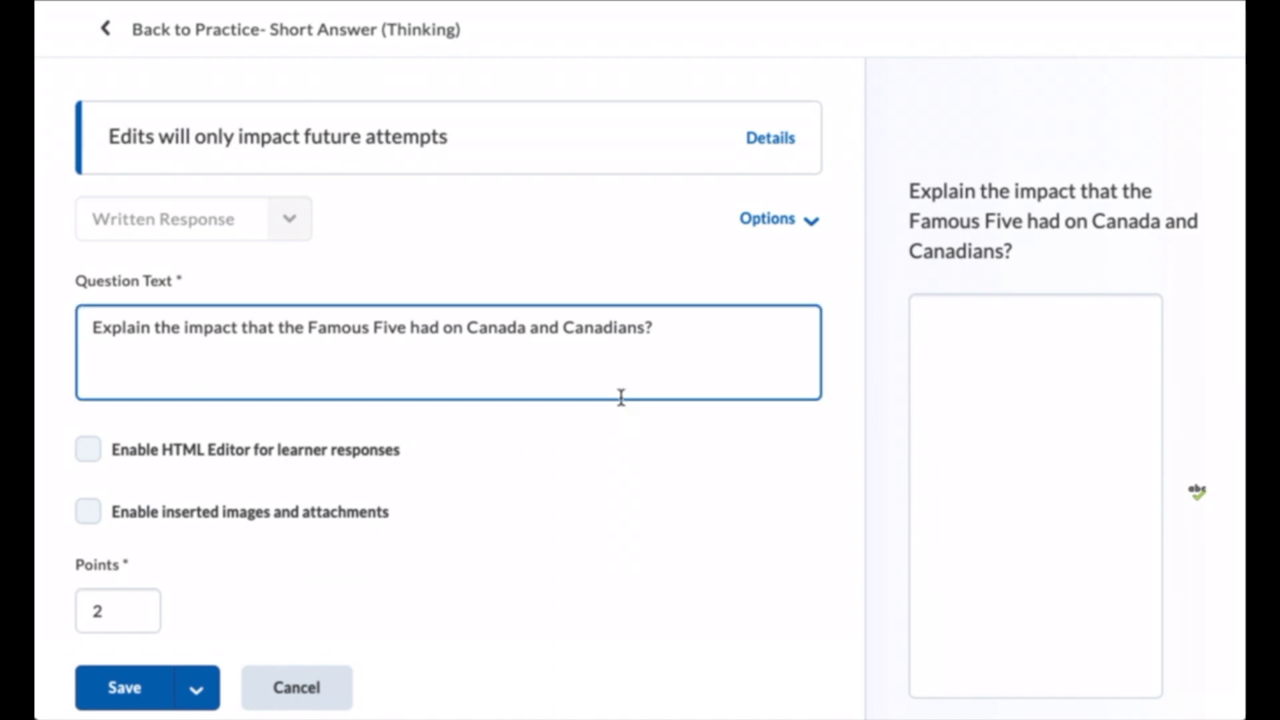
click(796, 225)
click(740, 330)
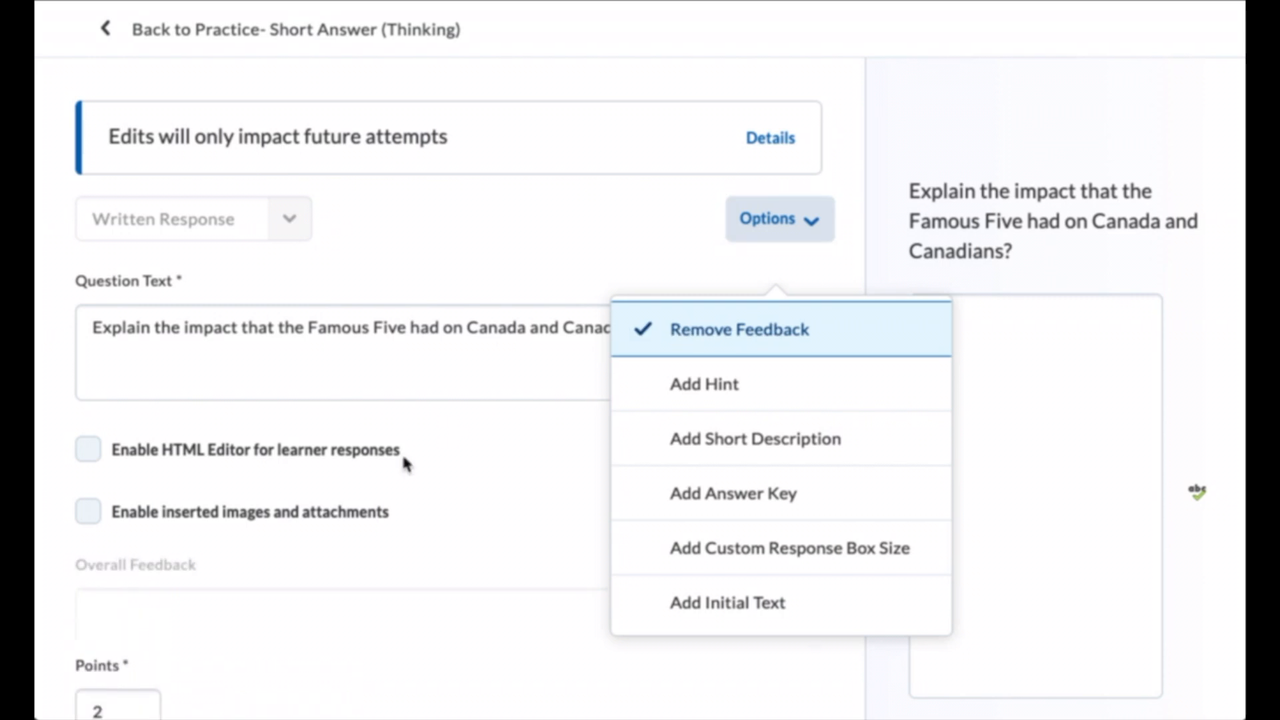
click(287, 652)
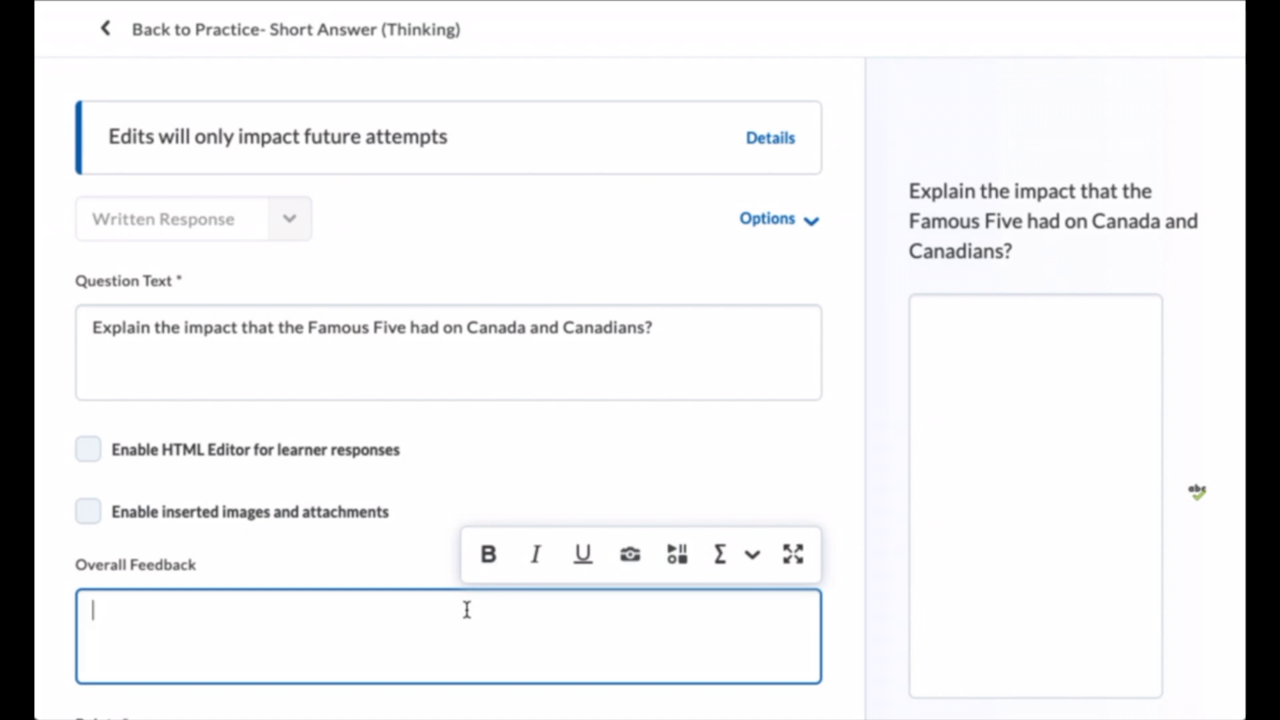
text(Make sure that you are looking at the various contributions that the Famous Five made to Canada.)
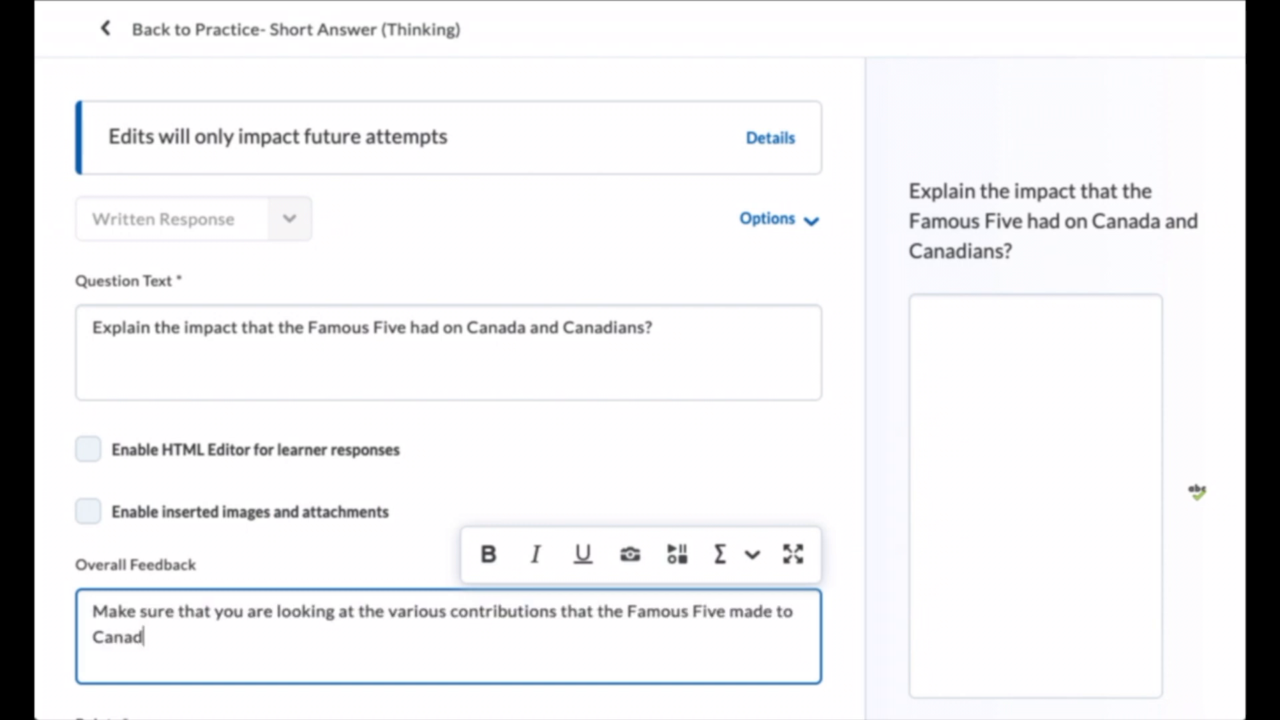
scroll(442, 580, down, 3)
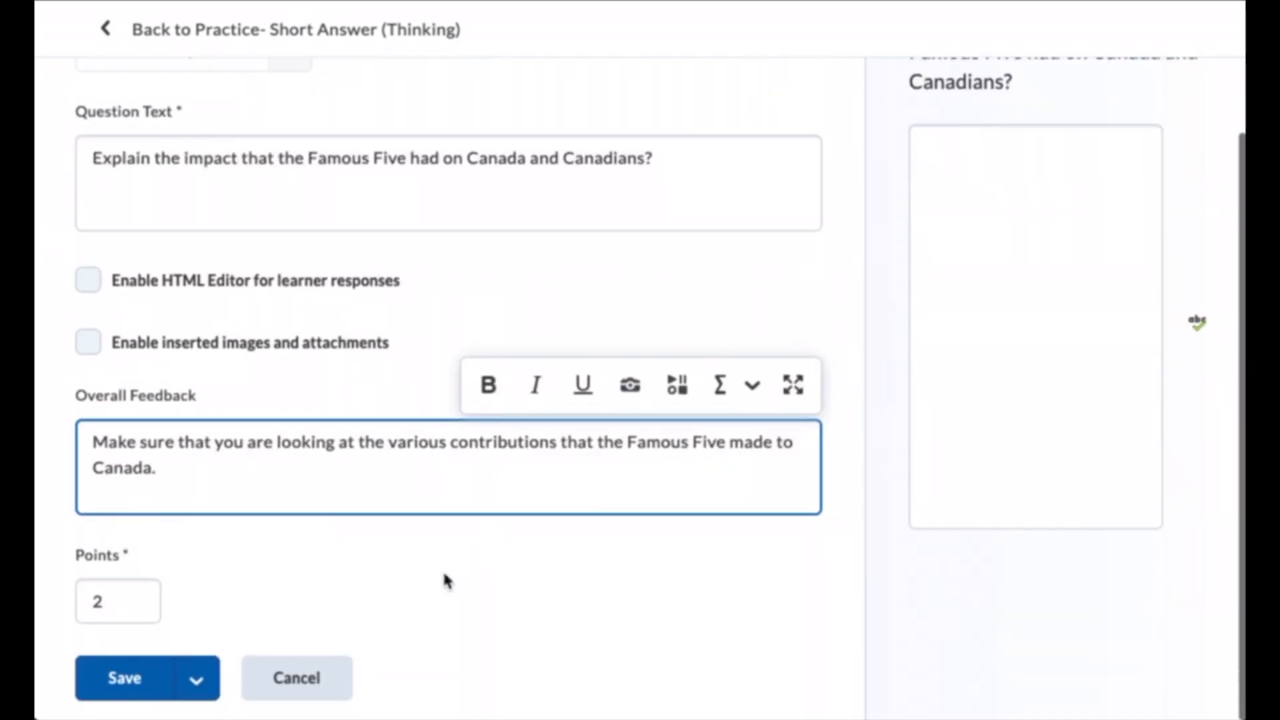
click(124, 687)
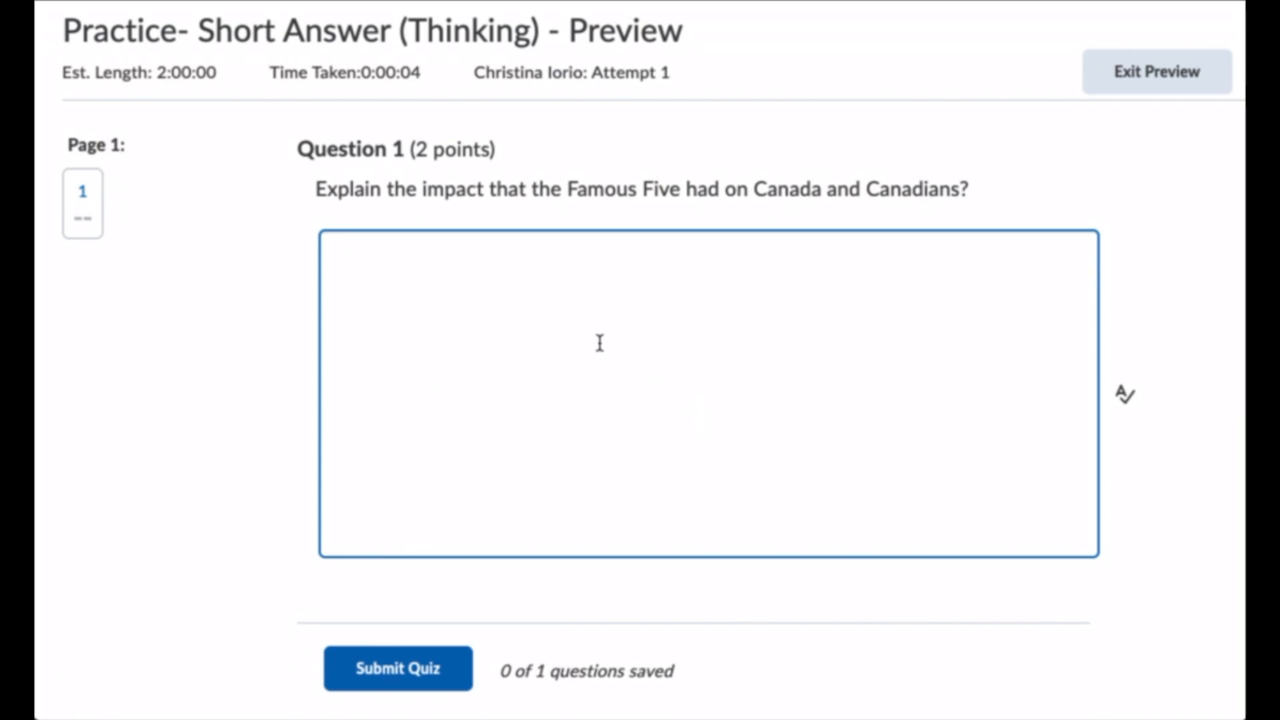
In the Practice- Short Answer (Thinking) preview, answer Question 1 with "this is my answer." and submit the quiz.
scroll(522, 580, down, 2)
scroll(509, 570, up, 2)
text(this is my answer.)
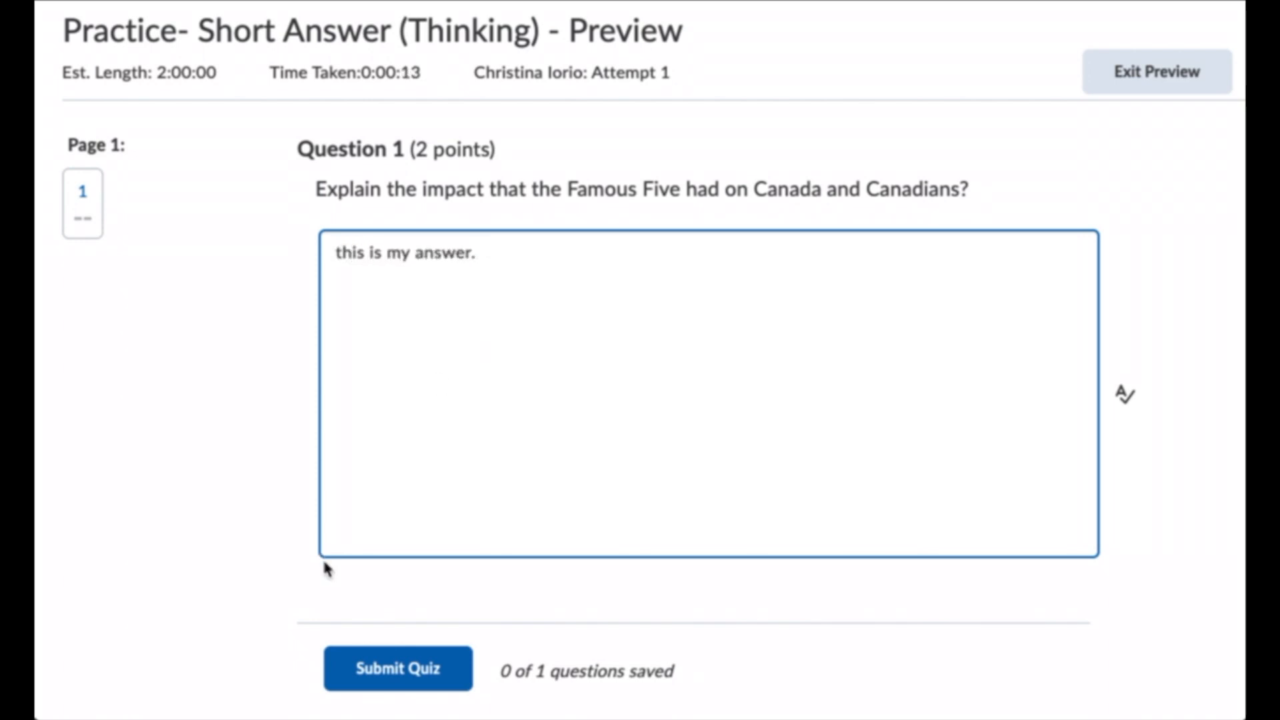
click(392, 670)
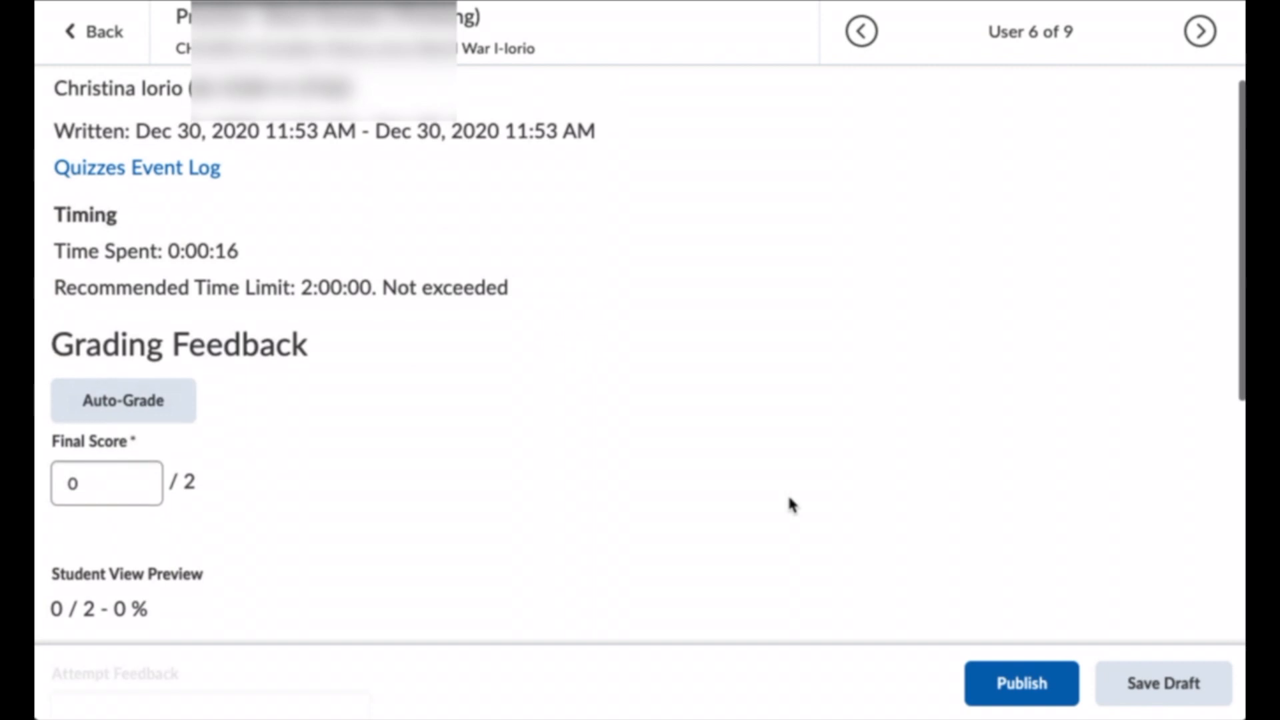
In the submitted Practice- Short Answer (Thinking) attempt, expand Question 1's feedback and score the answer 1 out of 2.
scroll(790, 505, down, 5)
scroll(790, 506, down, 1)
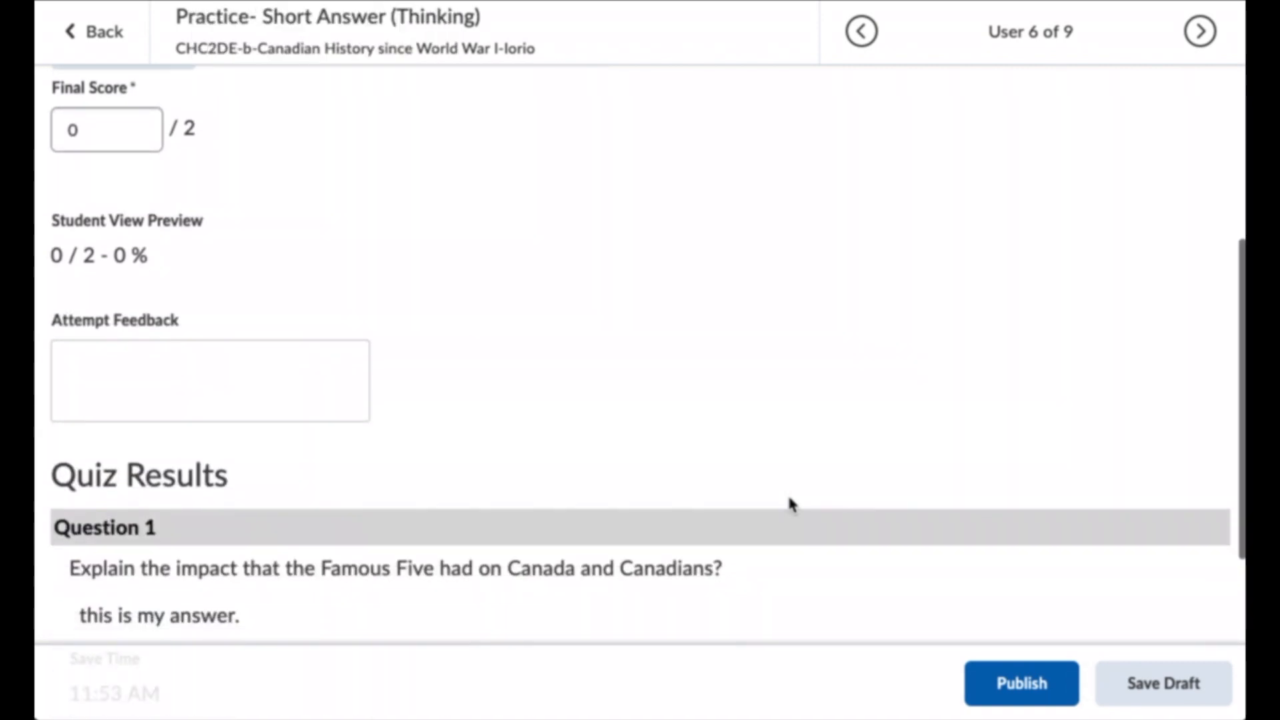
scroll(790, 506, up, 2)
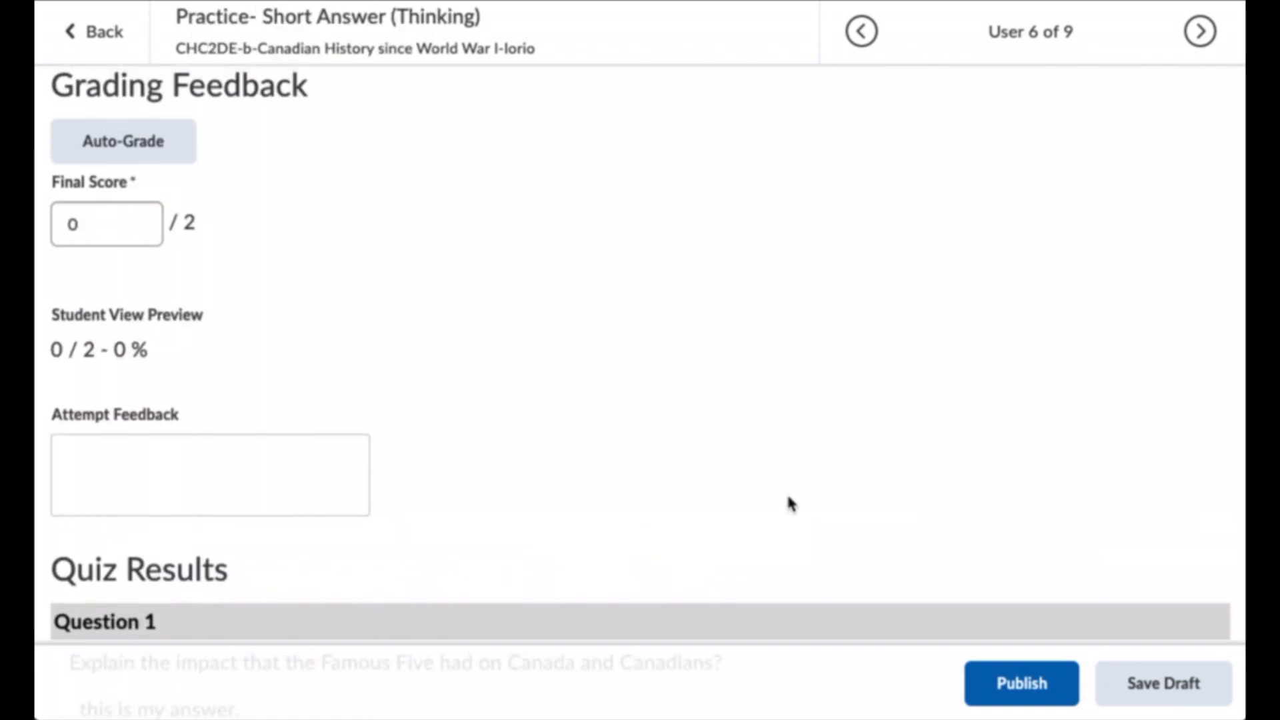
scroll(786, 490, up, 4)
click(111, 449)
click(527, 460)
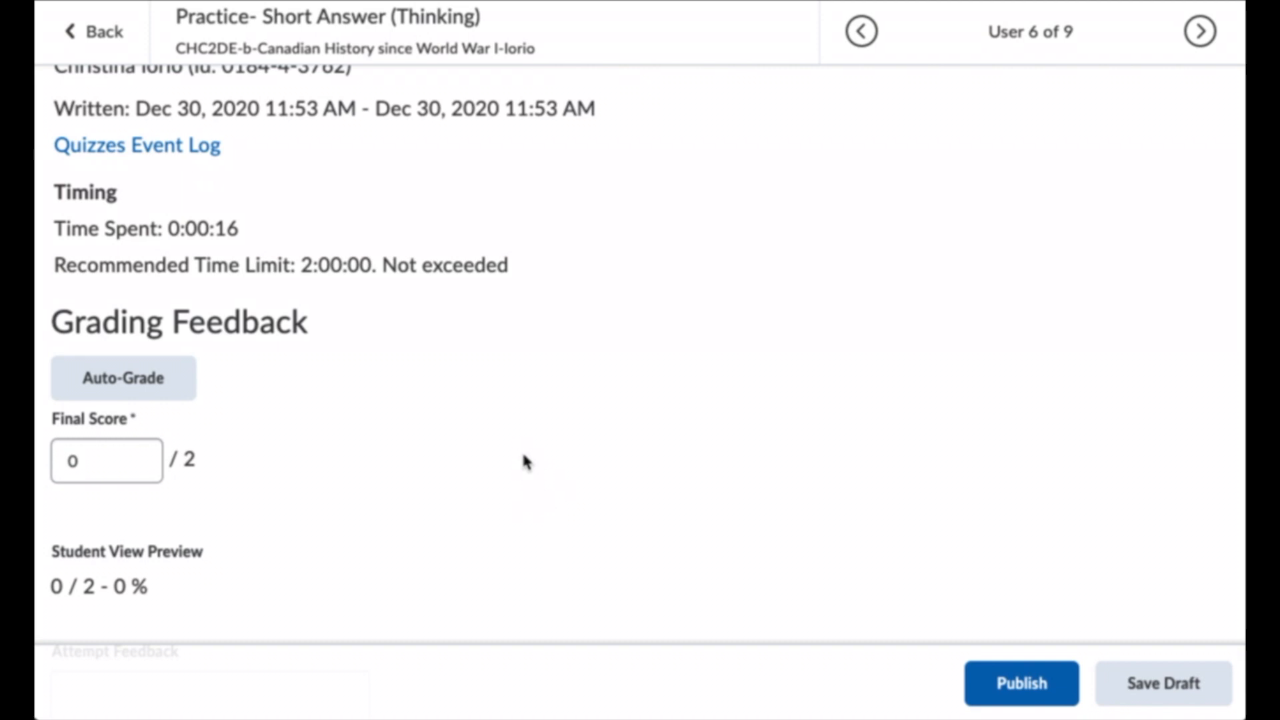
scroll(544, 410, down, 10)
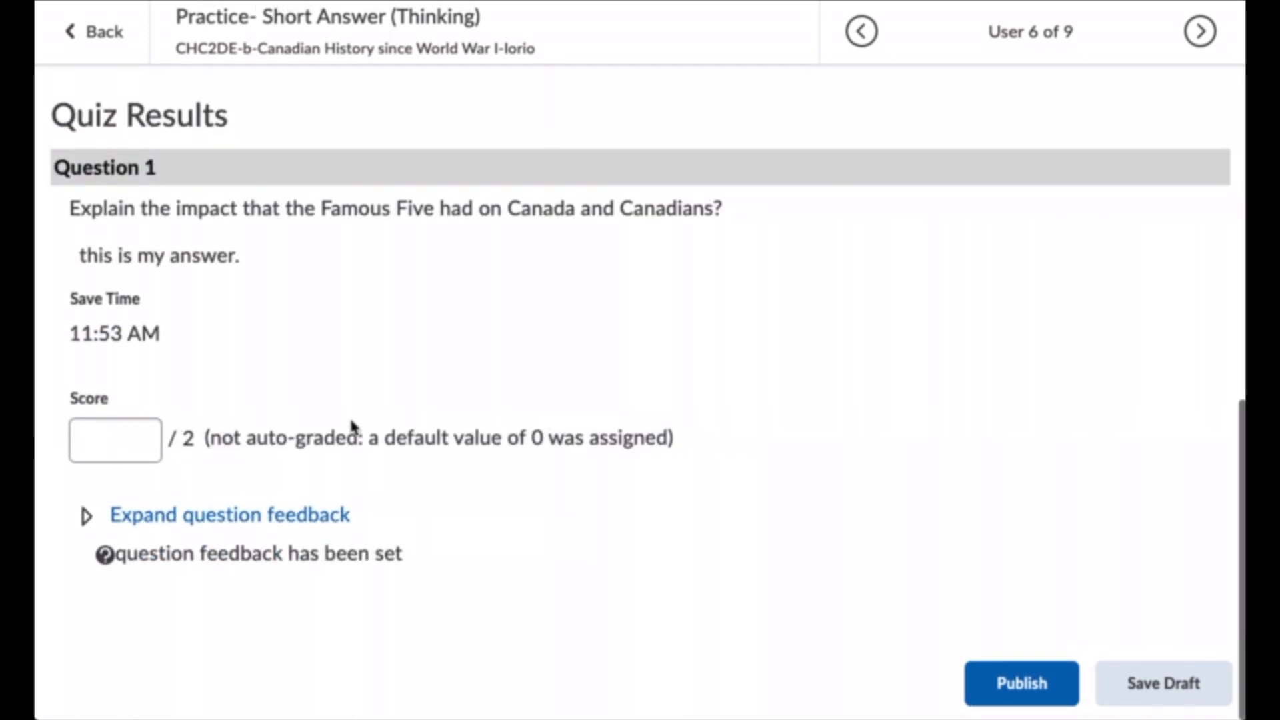
click(130, 449)
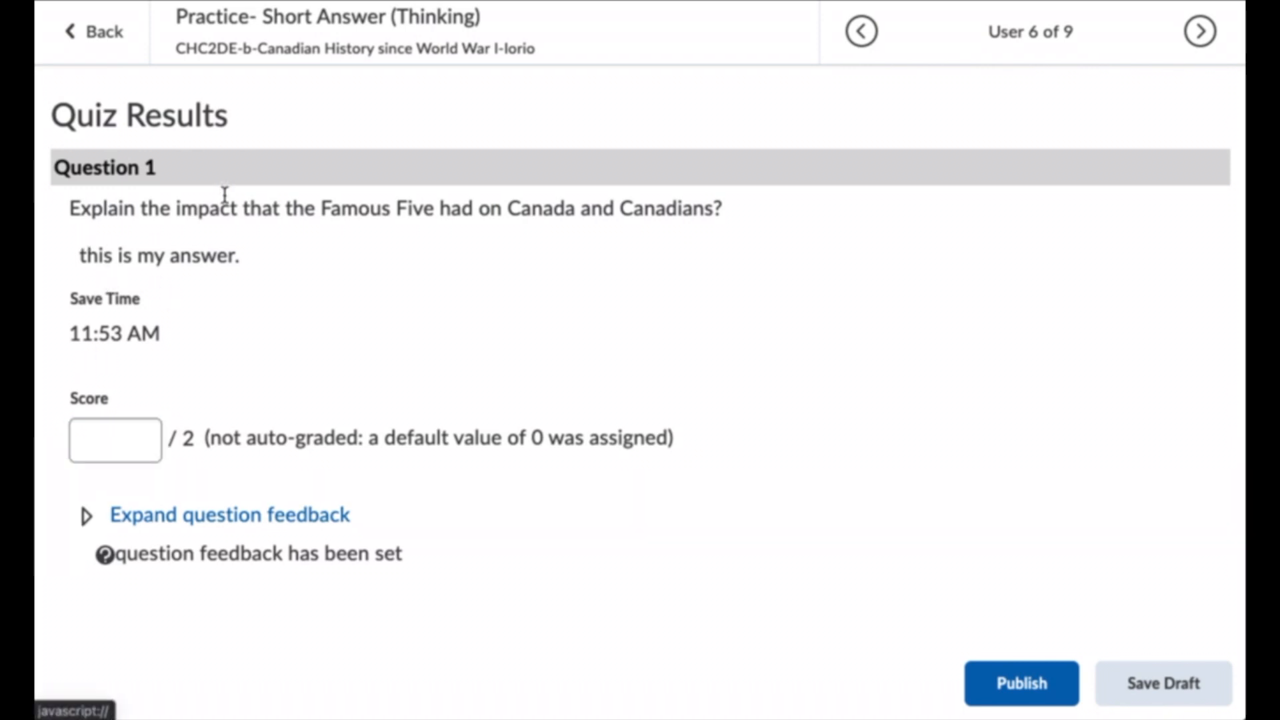
click(87, 517)
scroll(468, 413, down, 2)
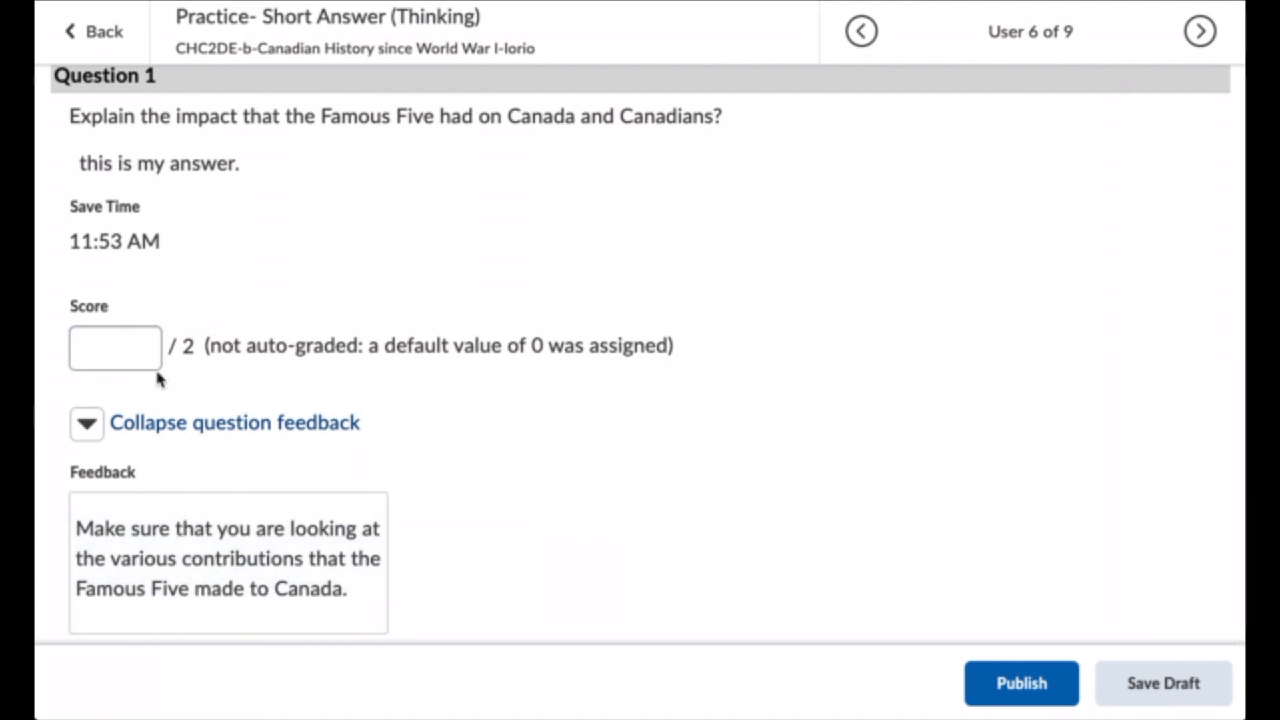
click(145, 351)
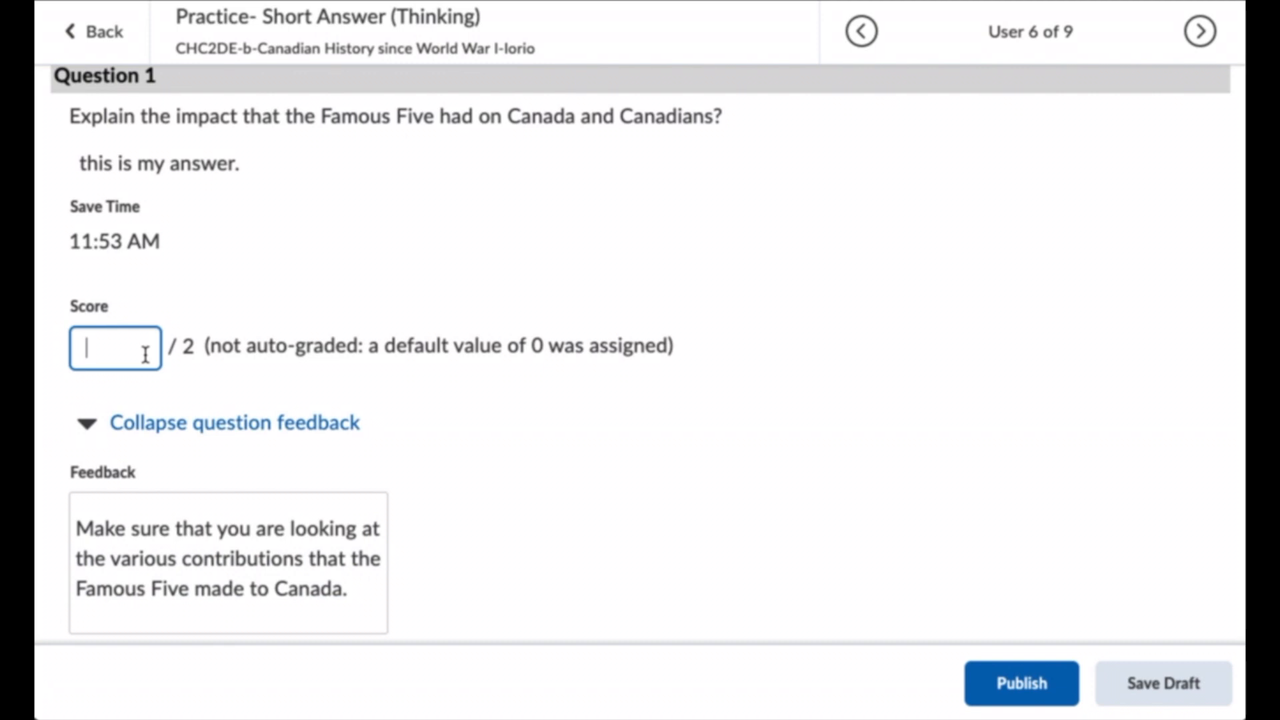
text(1)
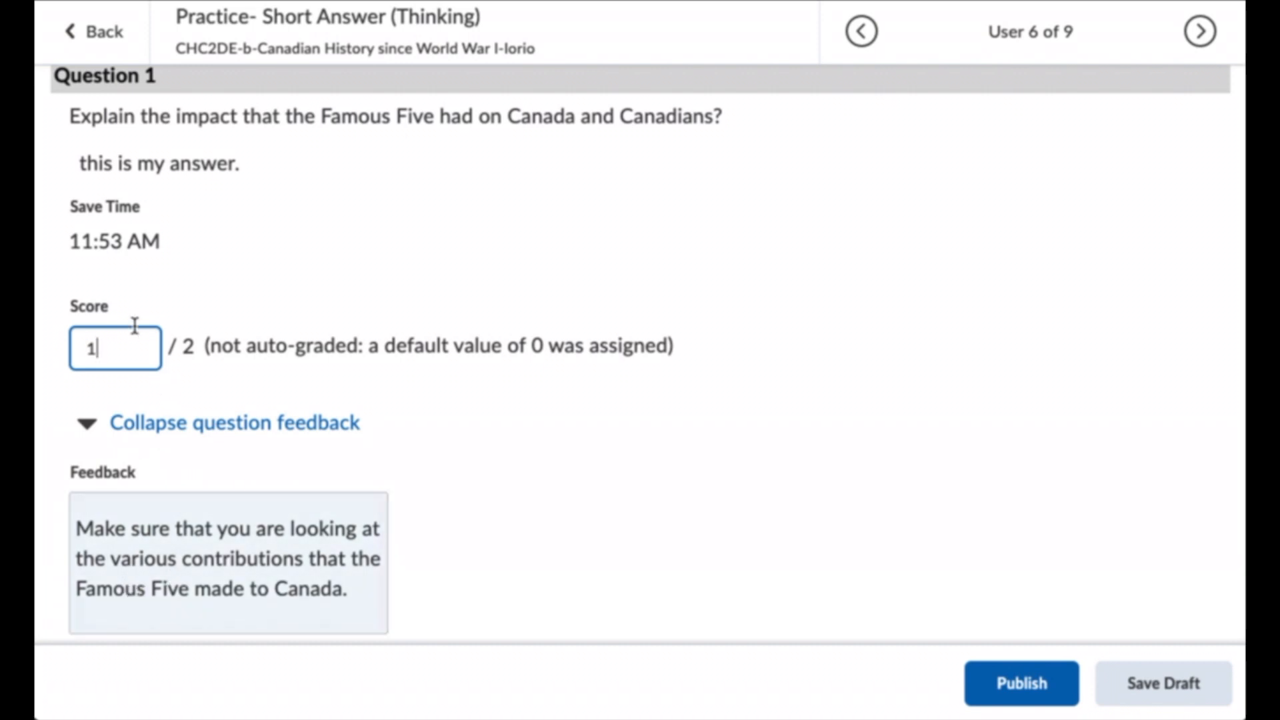
Add "You need more details." above the existing Question 1 feedback and publish the graded attempt.
click(78, 526)
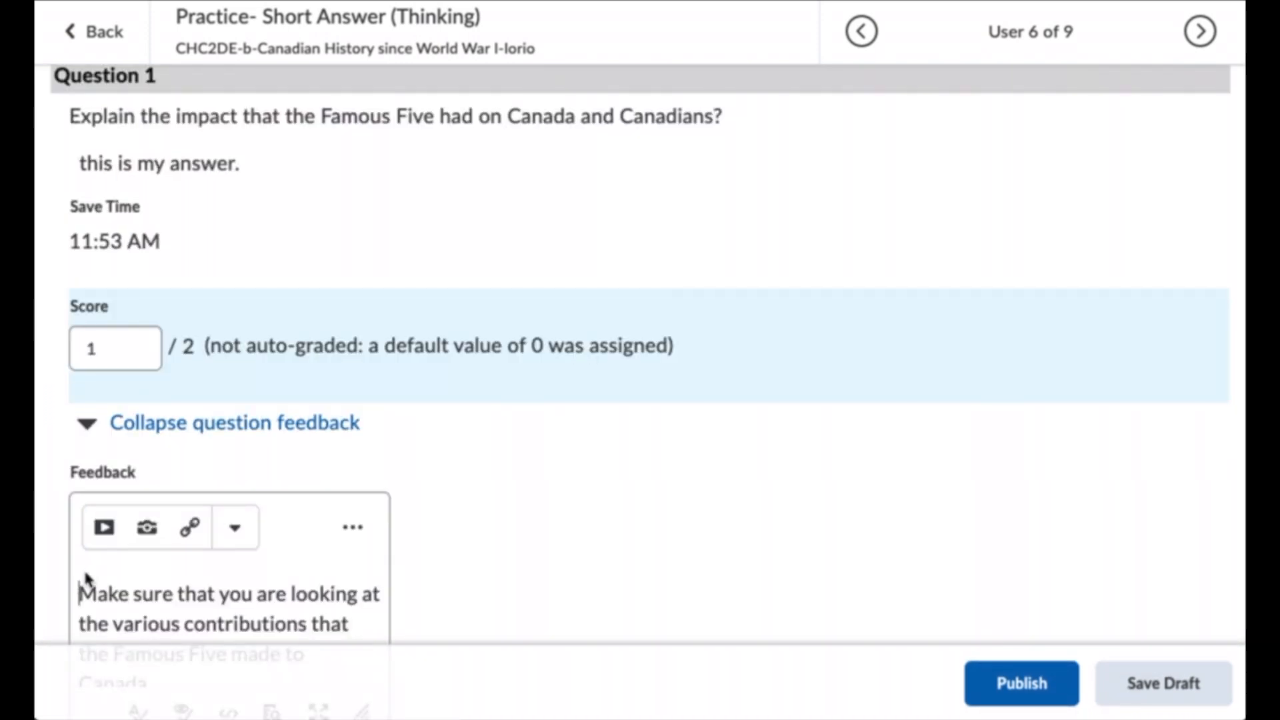
key(Return)
text(You ne)
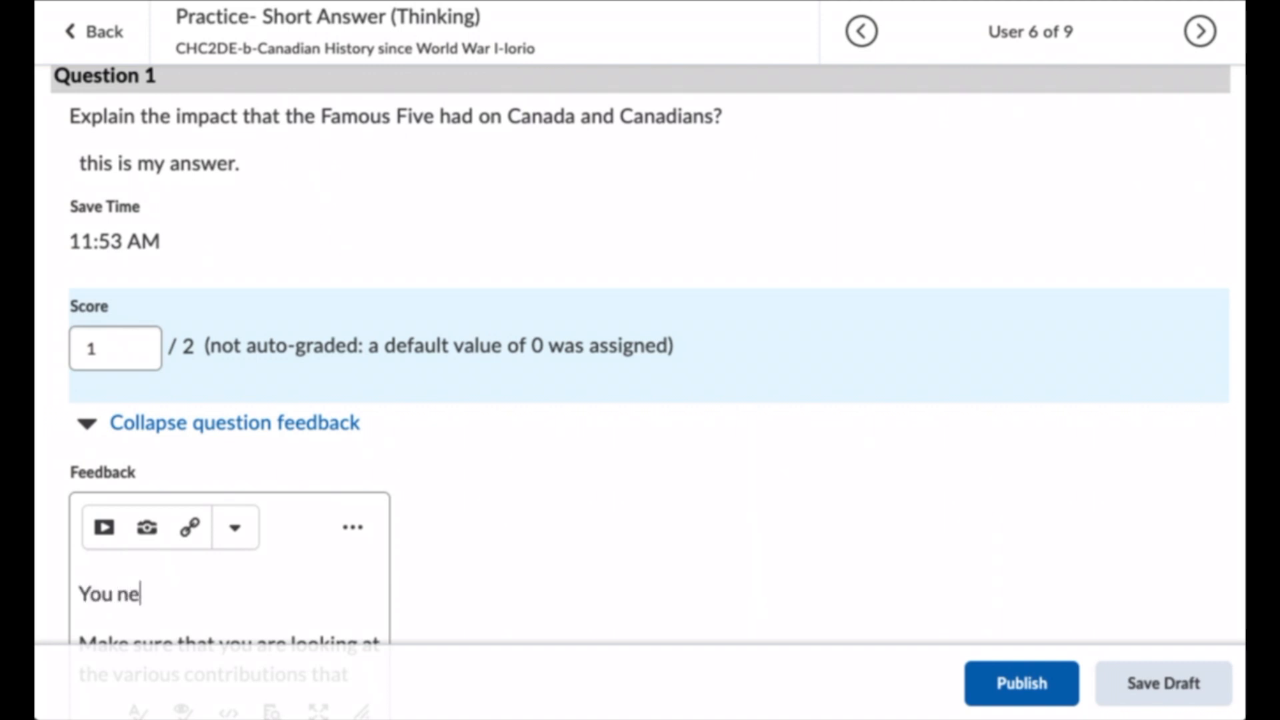
text(ed more details.)
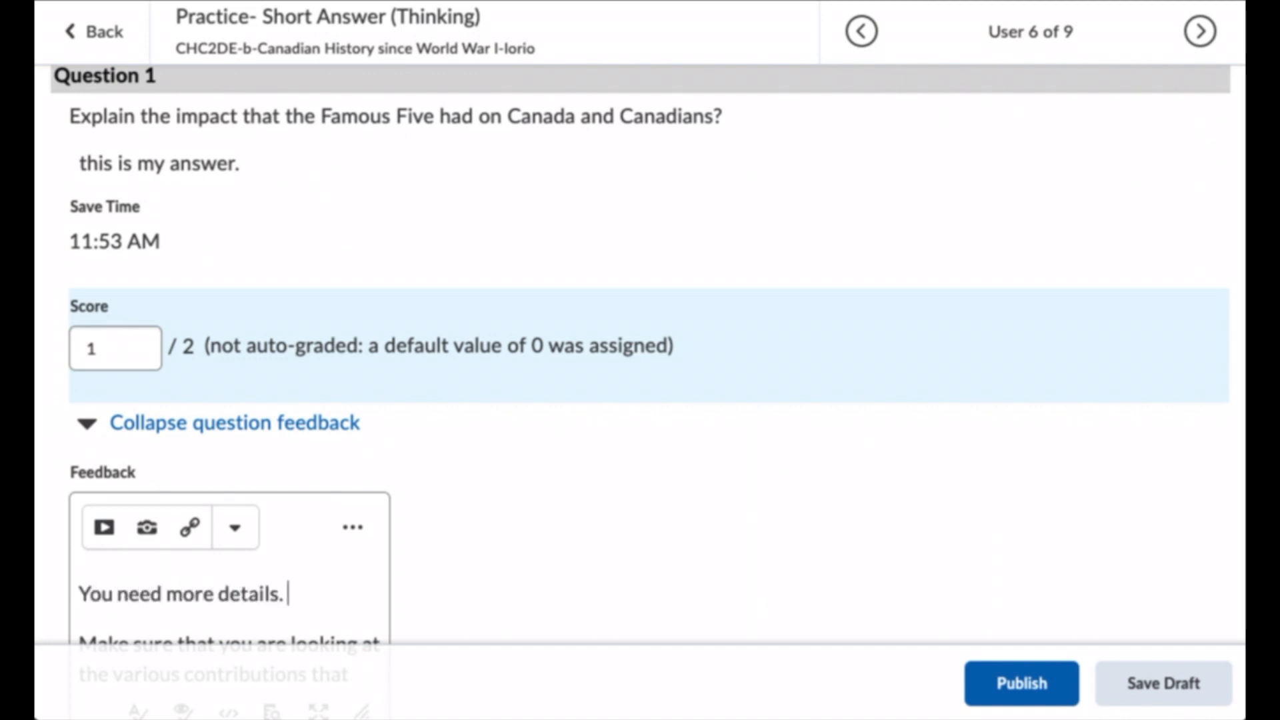
scroll(558, 434, down, 2)
click(986, 680)
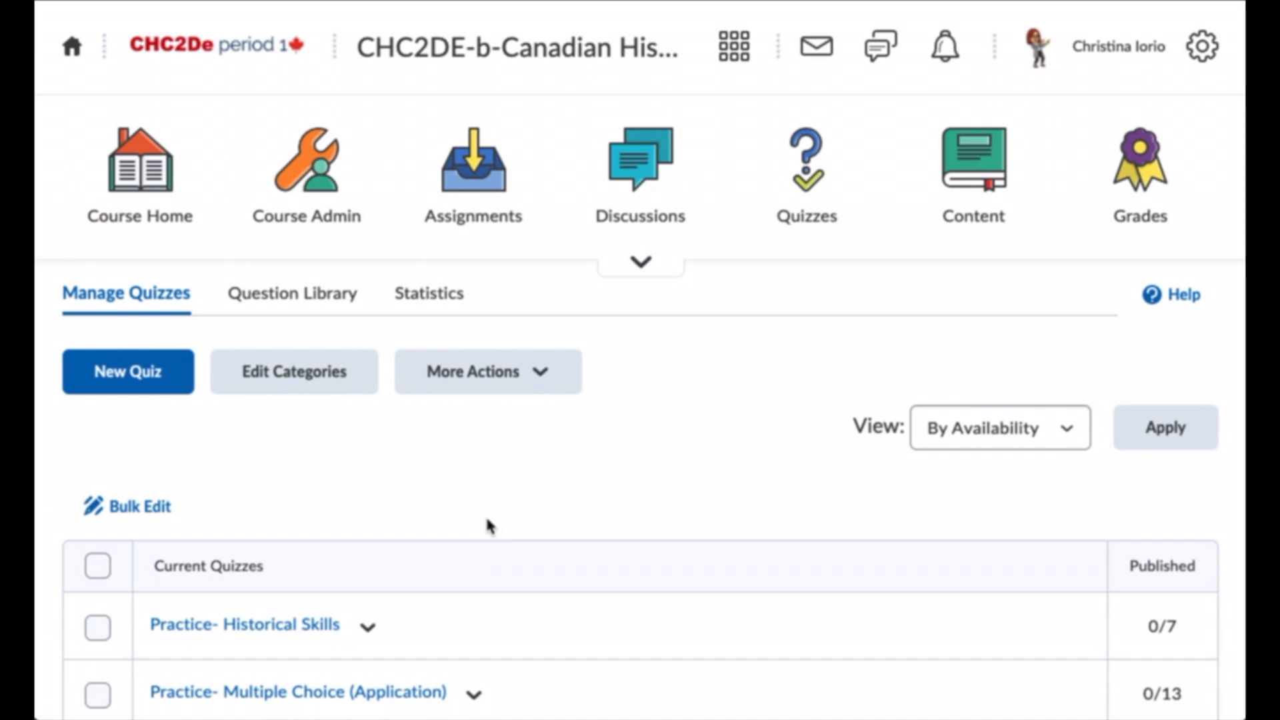
Open the past quiz Unit 1: 1914-1929 (KNOWLEDGE) for editing from the quiz list.
scroll(489, 525, down, 8)
scroll(489, 525, down, 2)
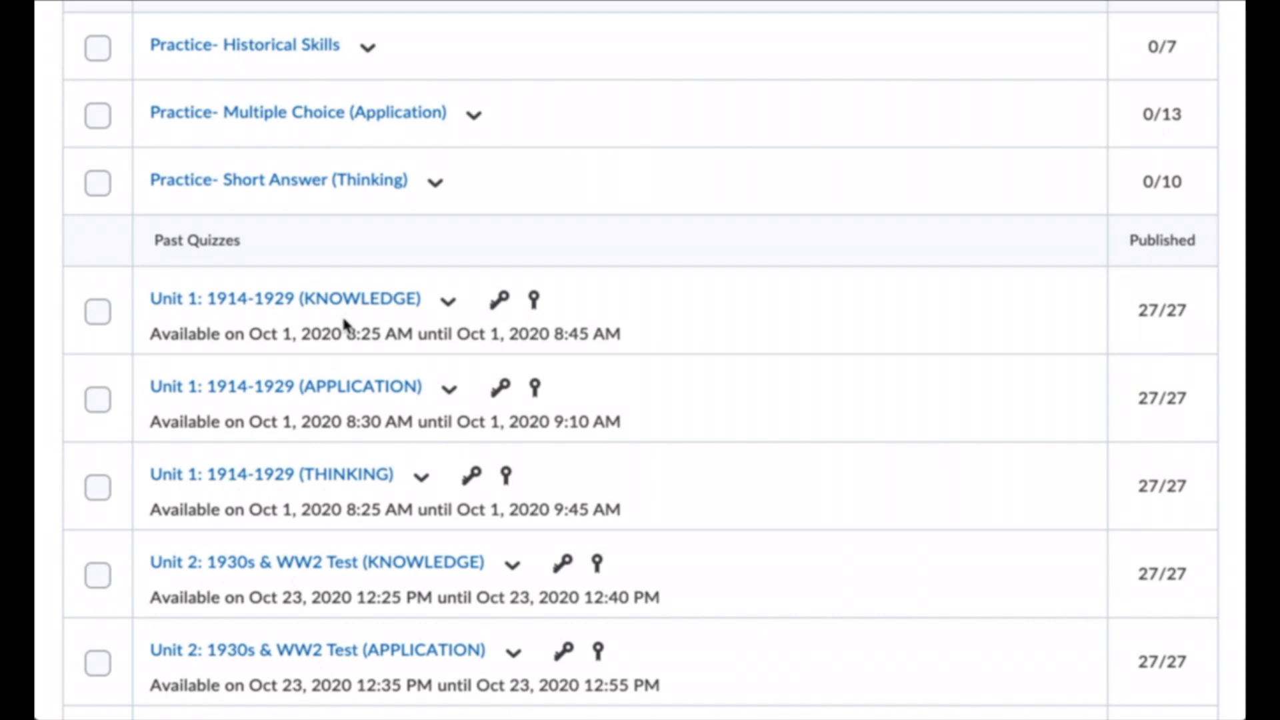
scroll(771, 309, up, 8)
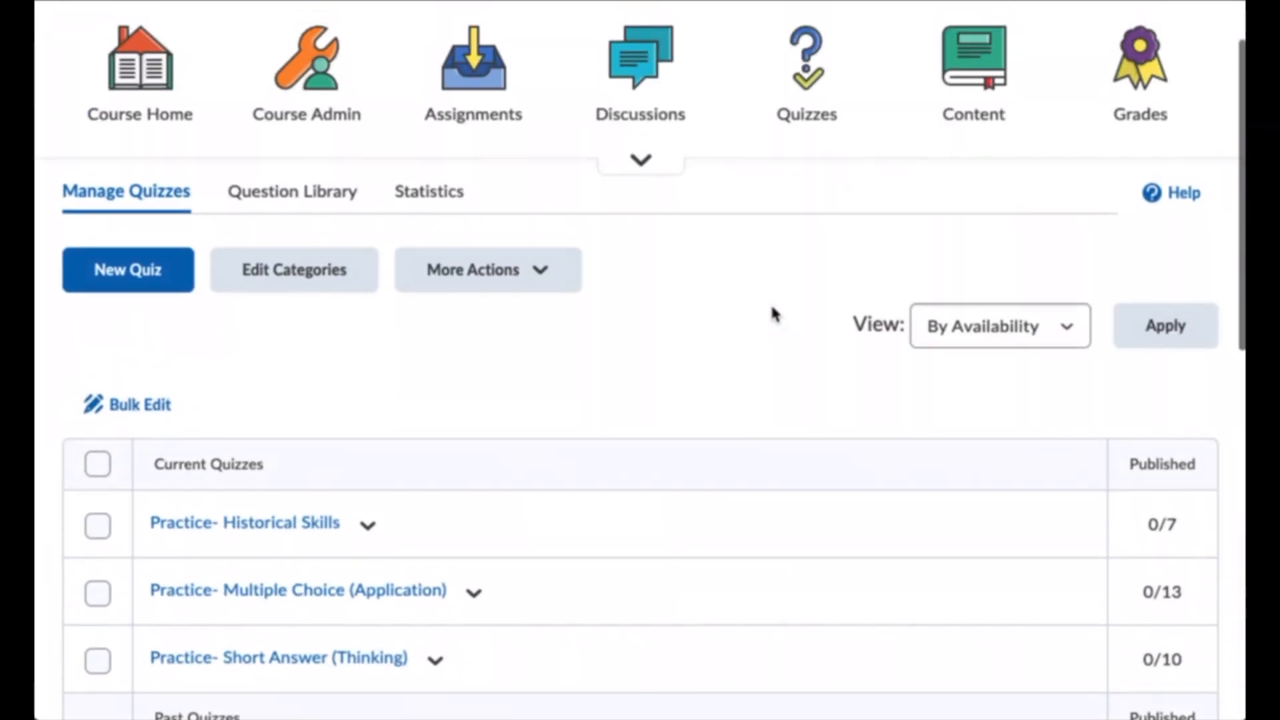
scroll(781, 310, up, 1)
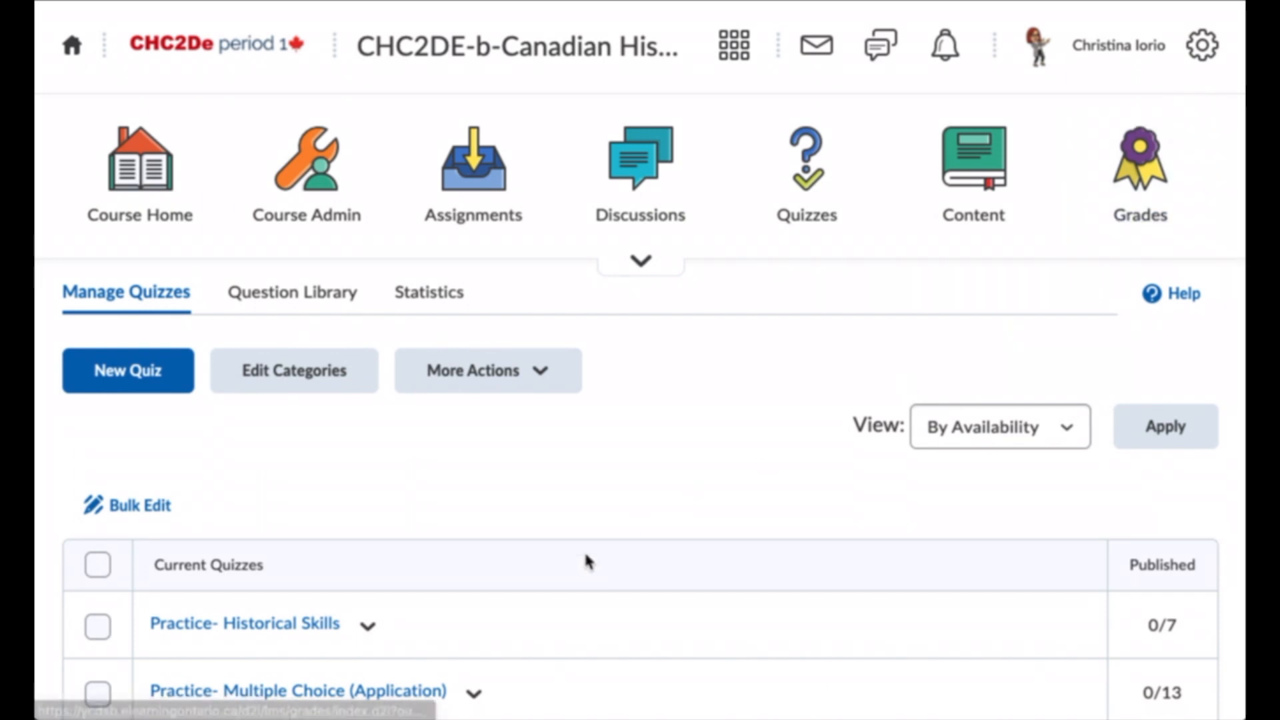
scroll(586, 561, down, 10)
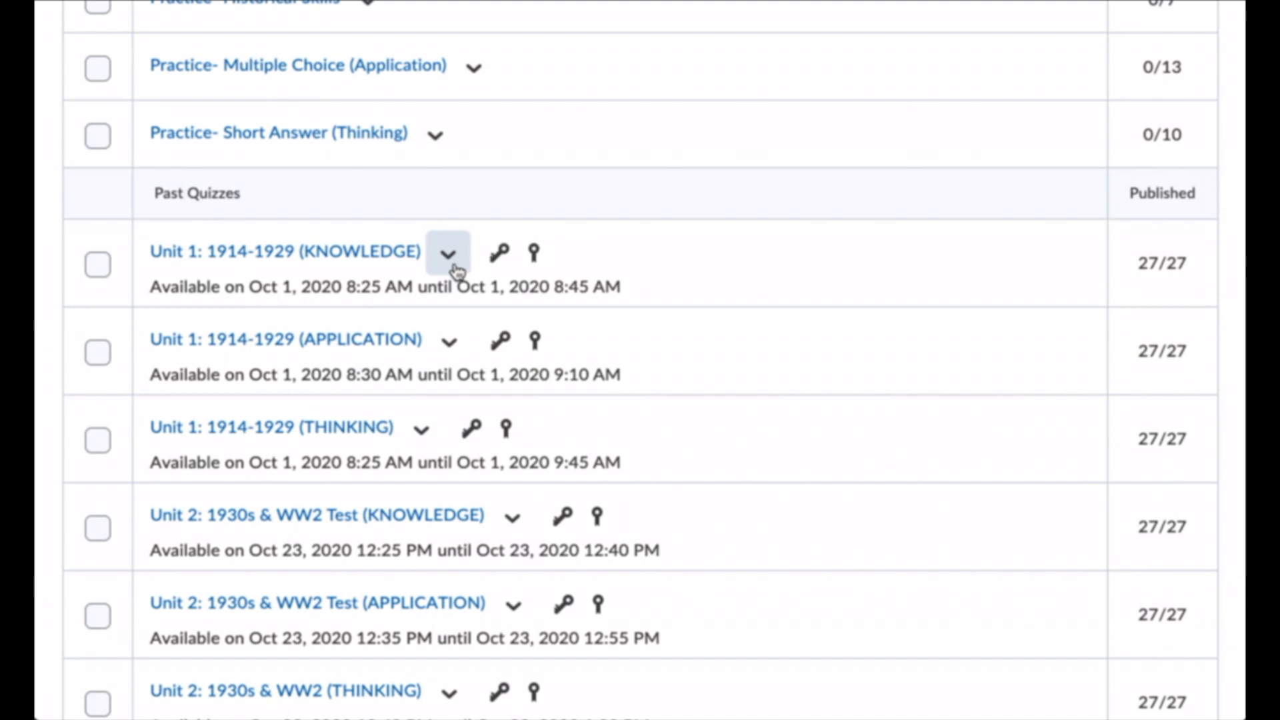
click(454, 267)
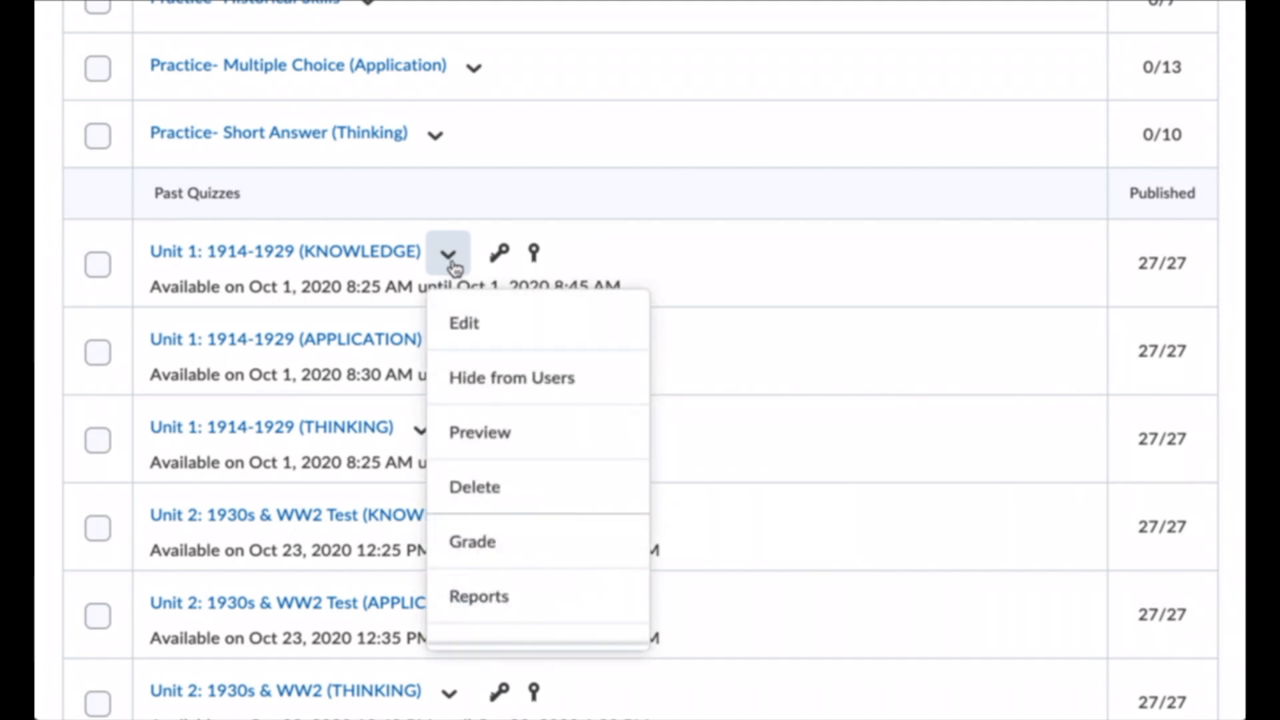
click(474, 336)
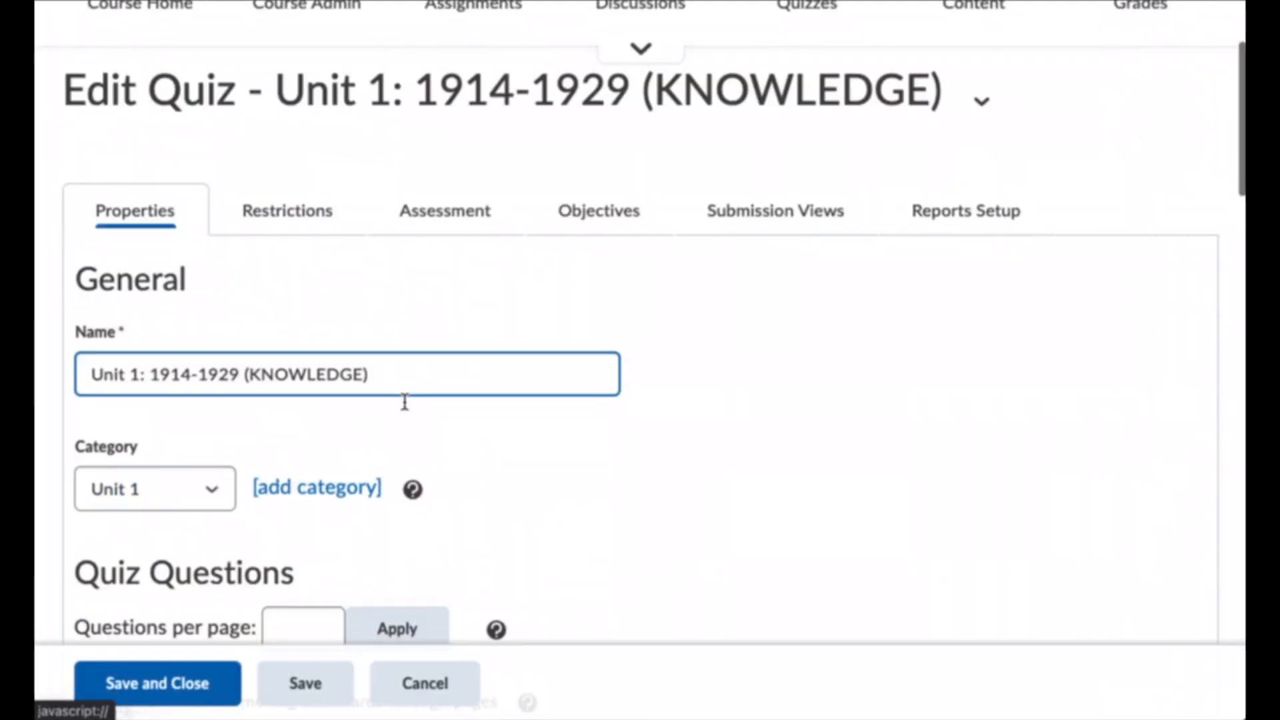
Review the quiz's assessment settings for automatic grading, its grade item, export to grades and allowed attempts.
scroll(404, 404, down, 4)
scroll(404, 403, up, 4)
scroll(408, 406, up, 2)
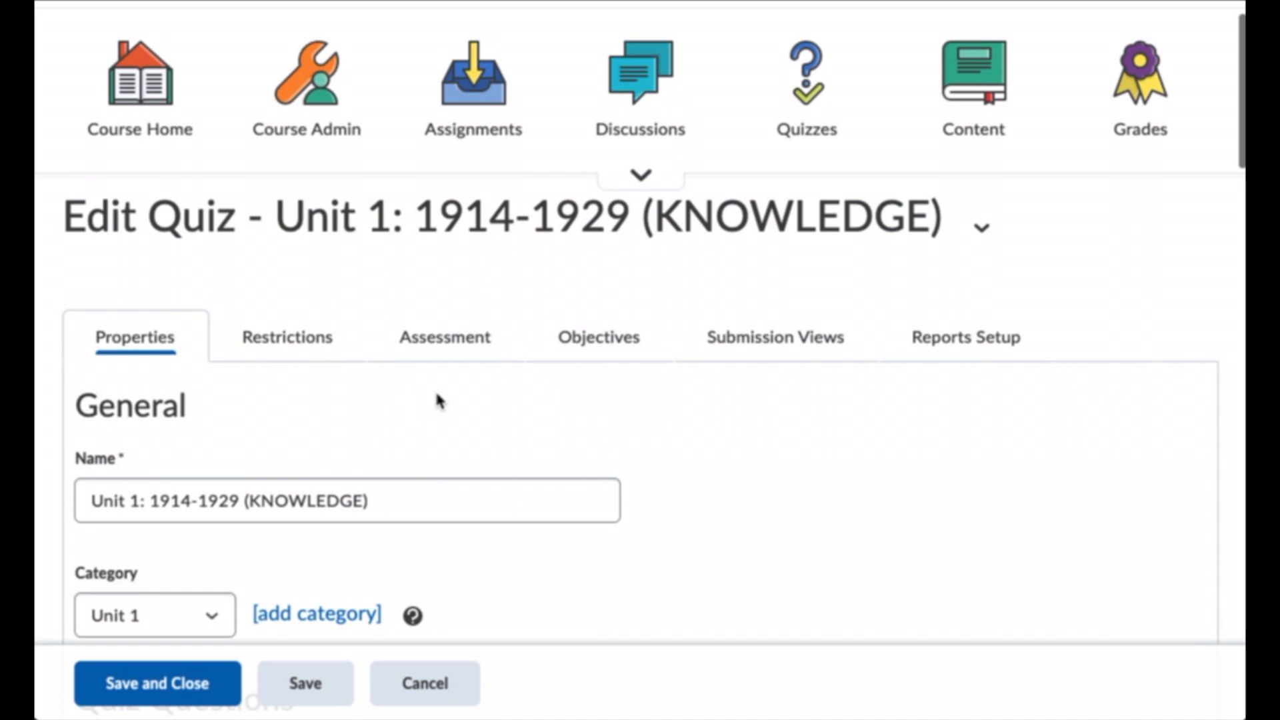
click(429, 354)
scroll(645, 520, down, 9)
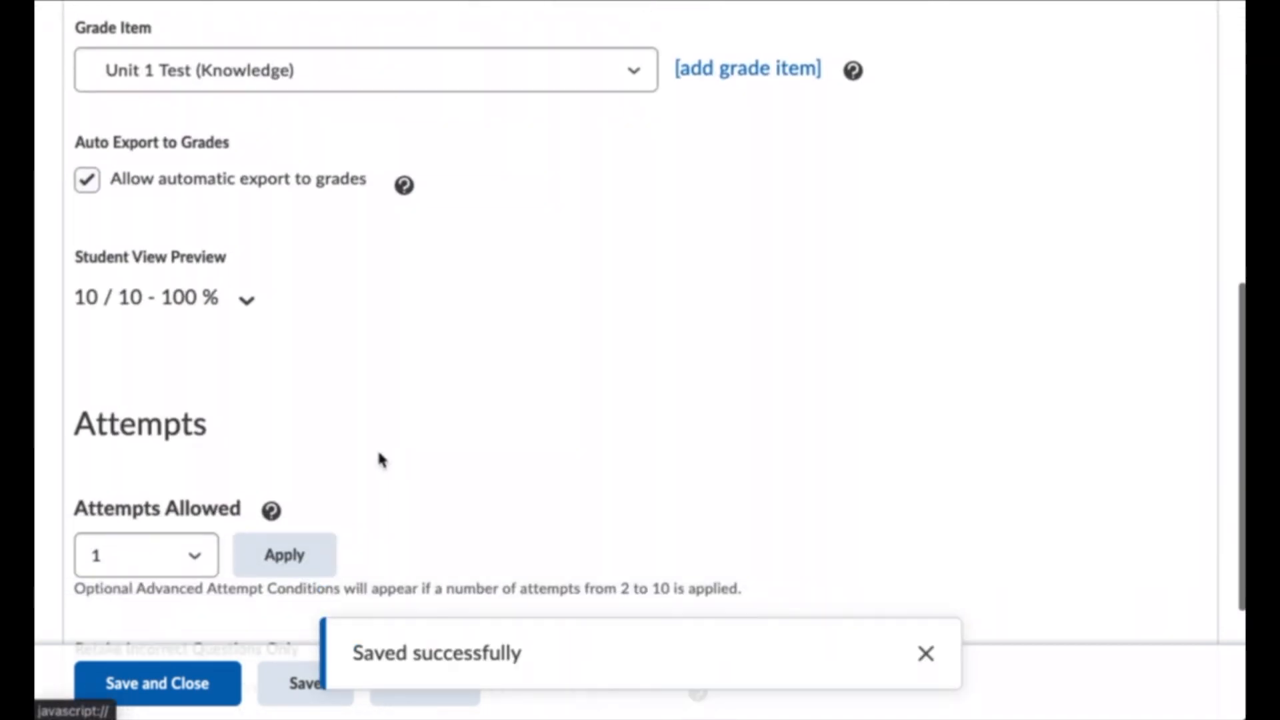
scroll(380, 459, up, 5)
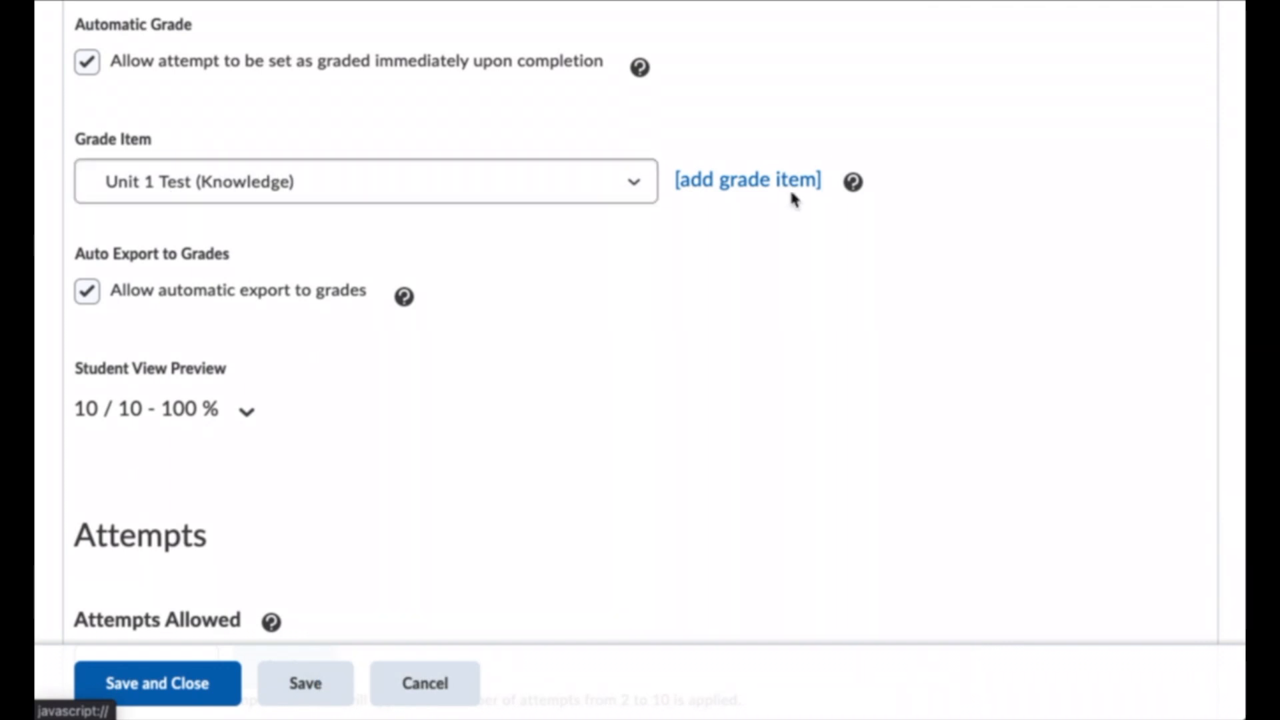
scroll(672, 303, up, 7)
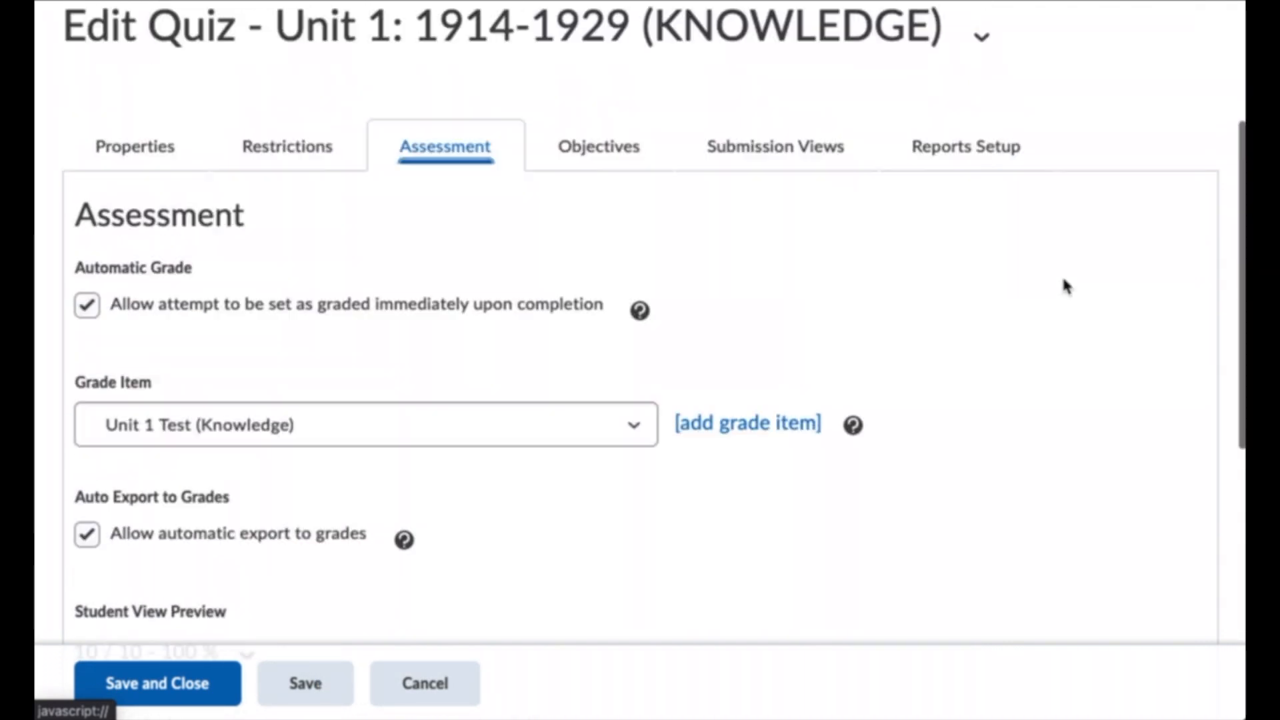
Open the course grades and look through the students' entries for the Unit 1 Intro to ASP Test (Knowledge).
scroll(1053, 288, up, 1)
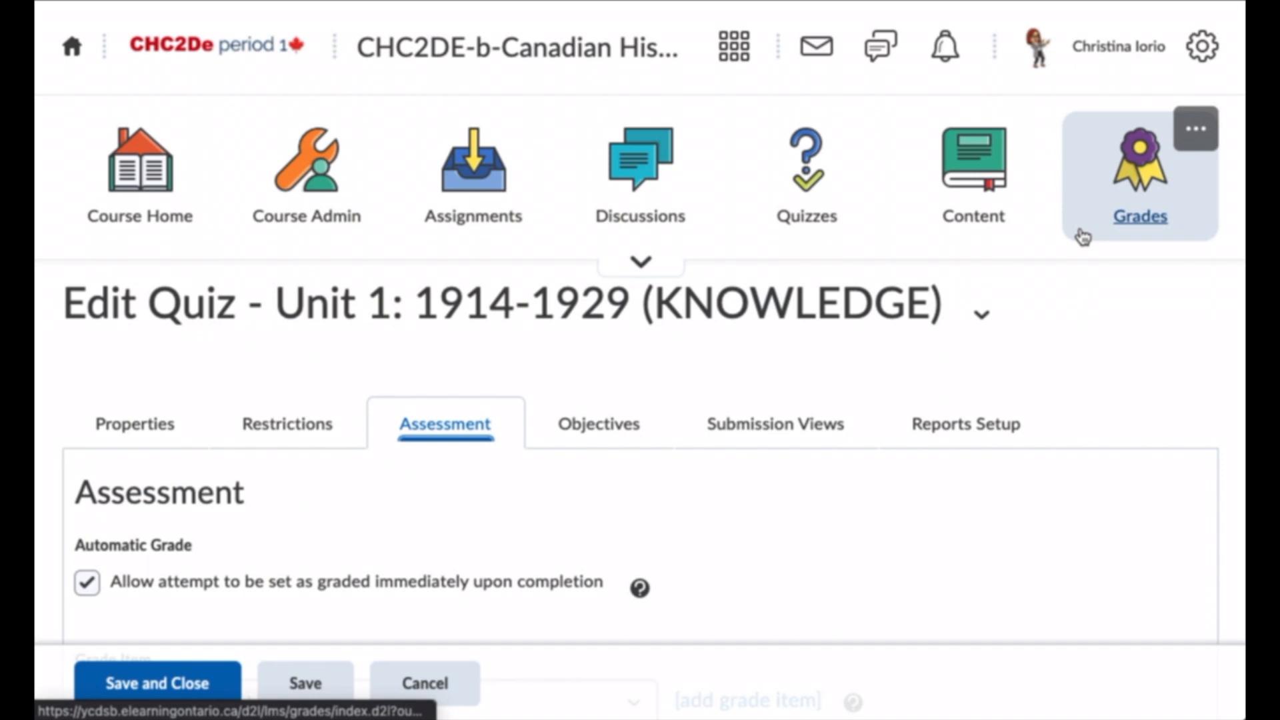
click(1086, 238)
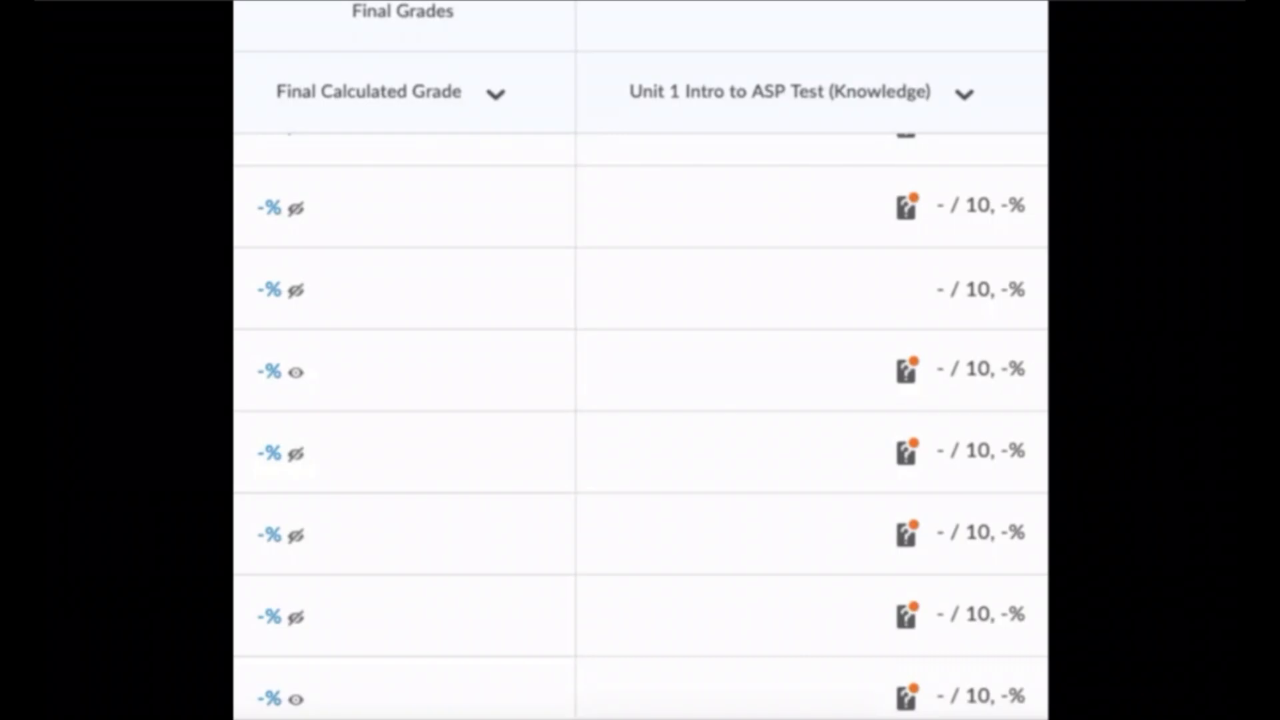
scroll(640, 426, down, 2)
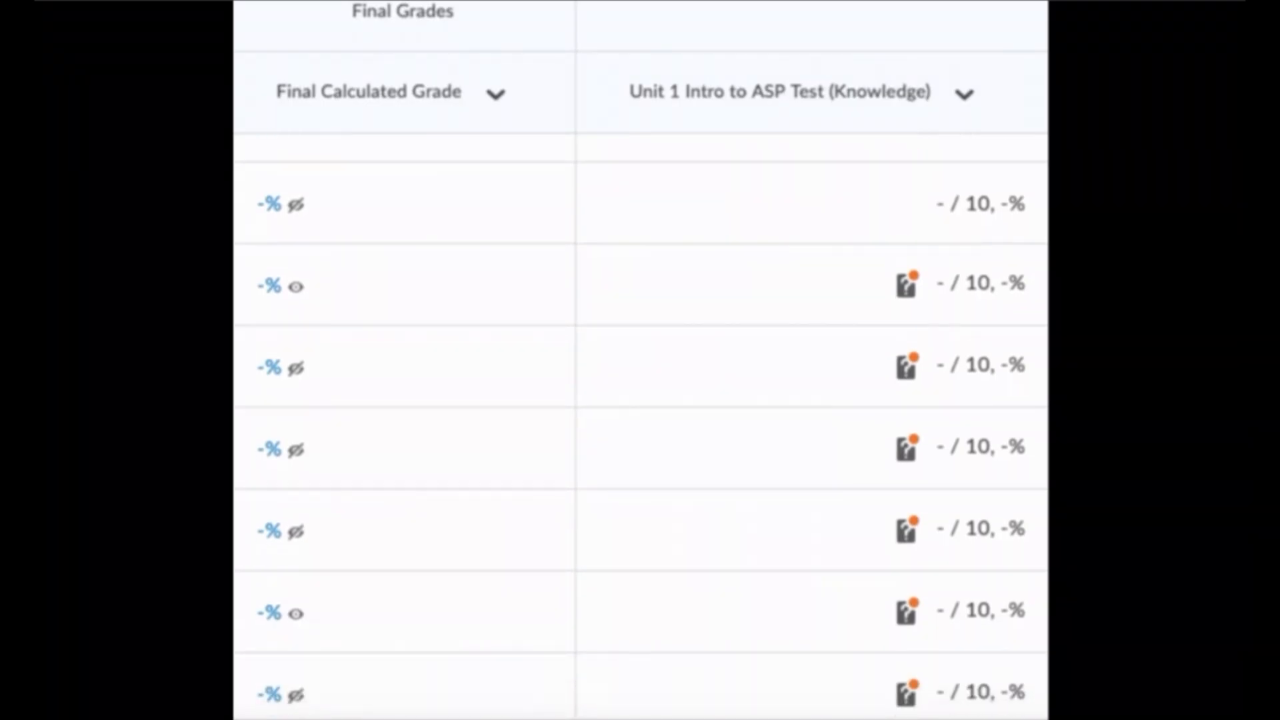
scroll(640, 427, down, 4)
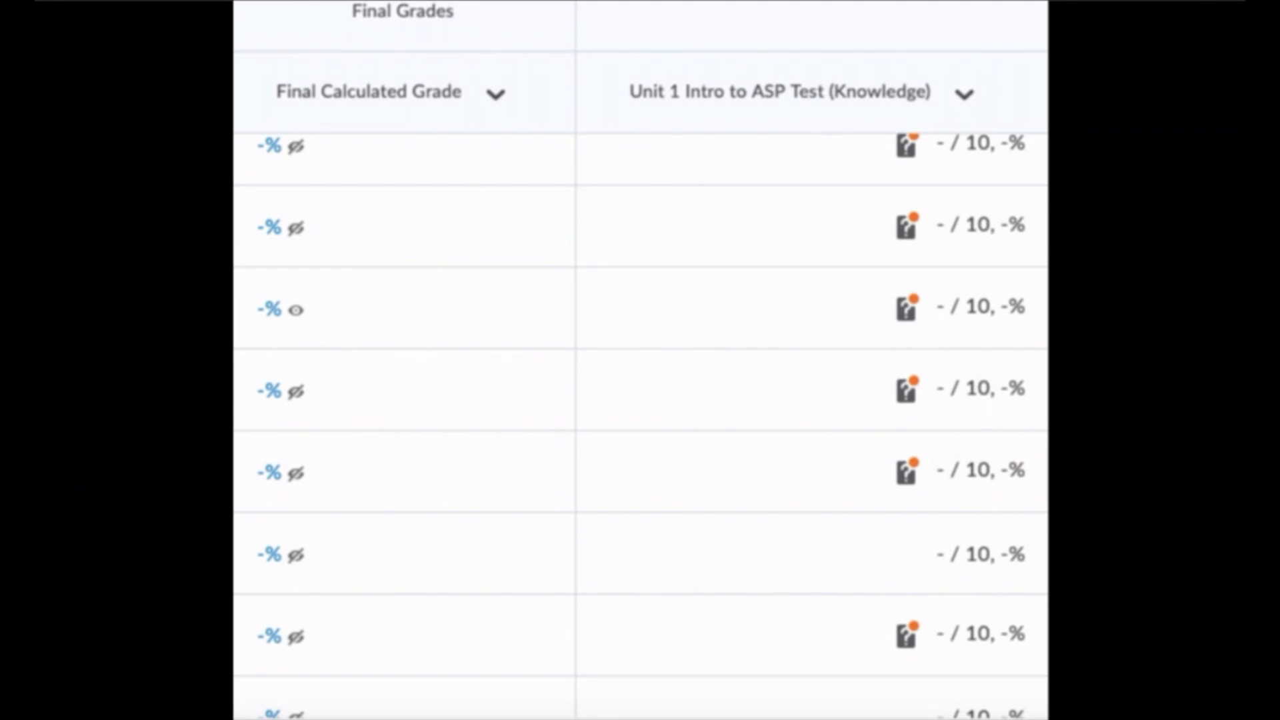
scroll(640, 427, down, 1)
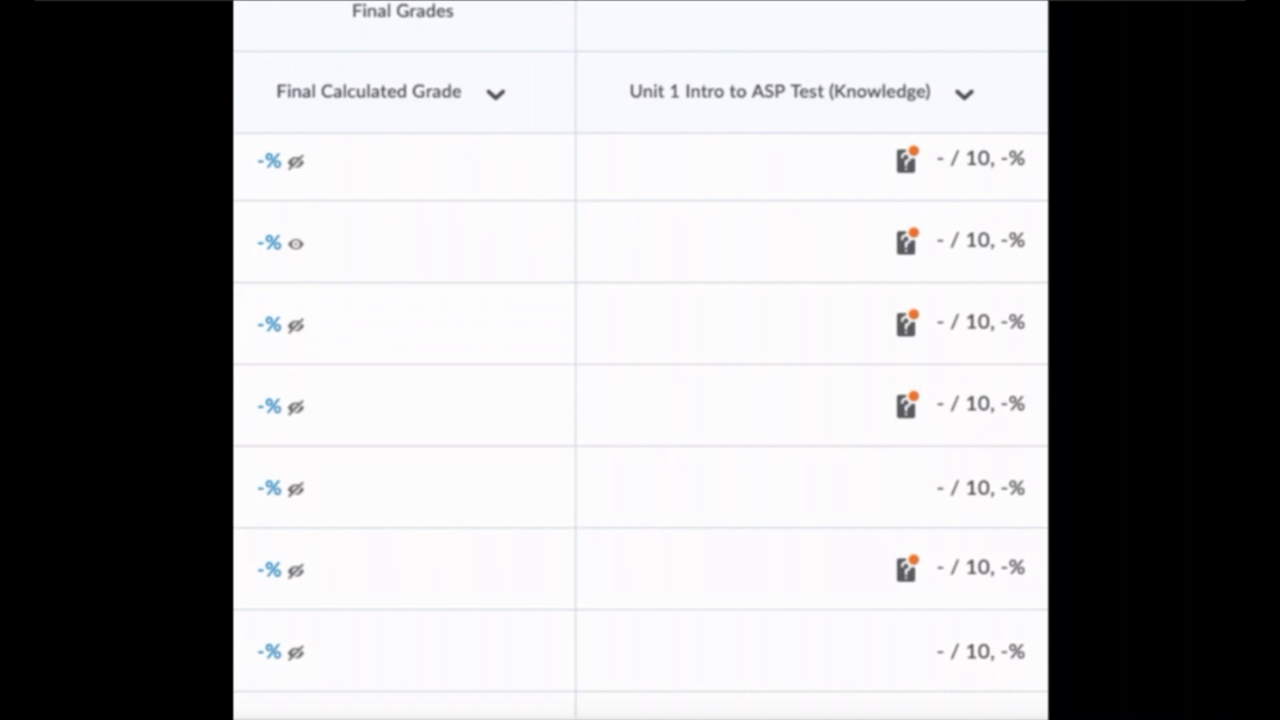
scroll(640, 427, down, 2)
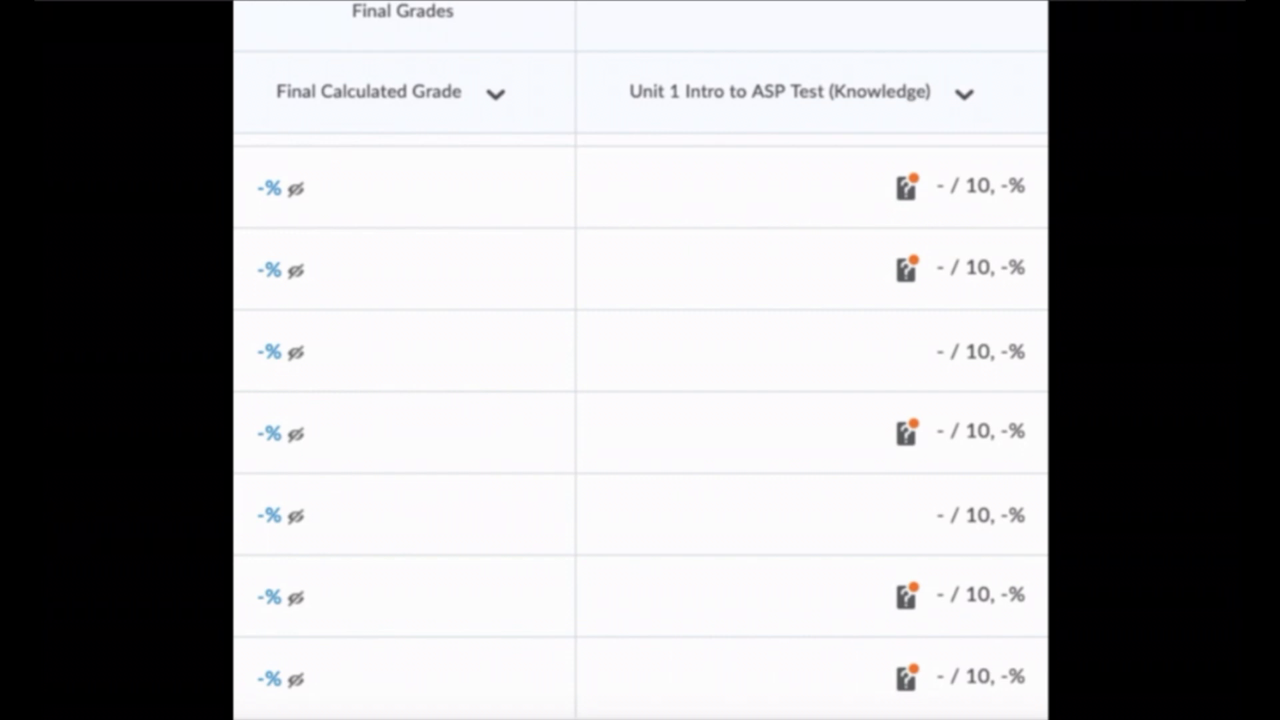
scroll(640, 426, down, 5)
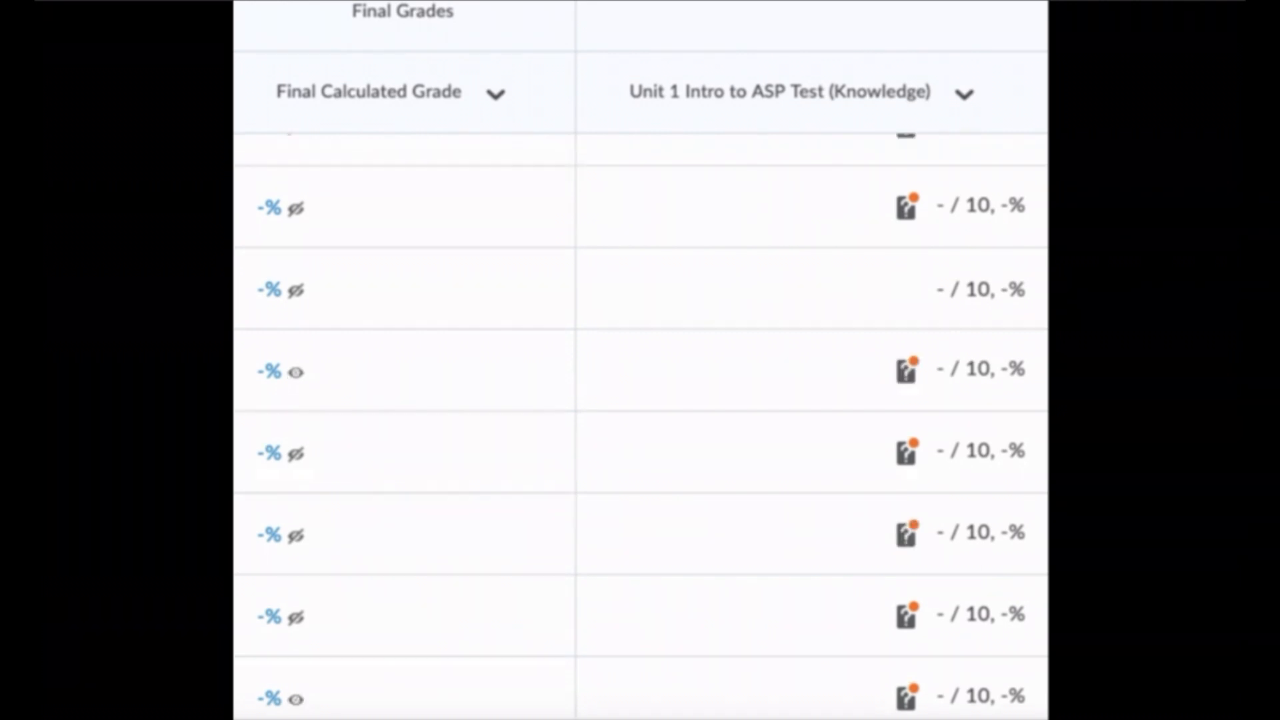
scroll(640, 427, down, 2)
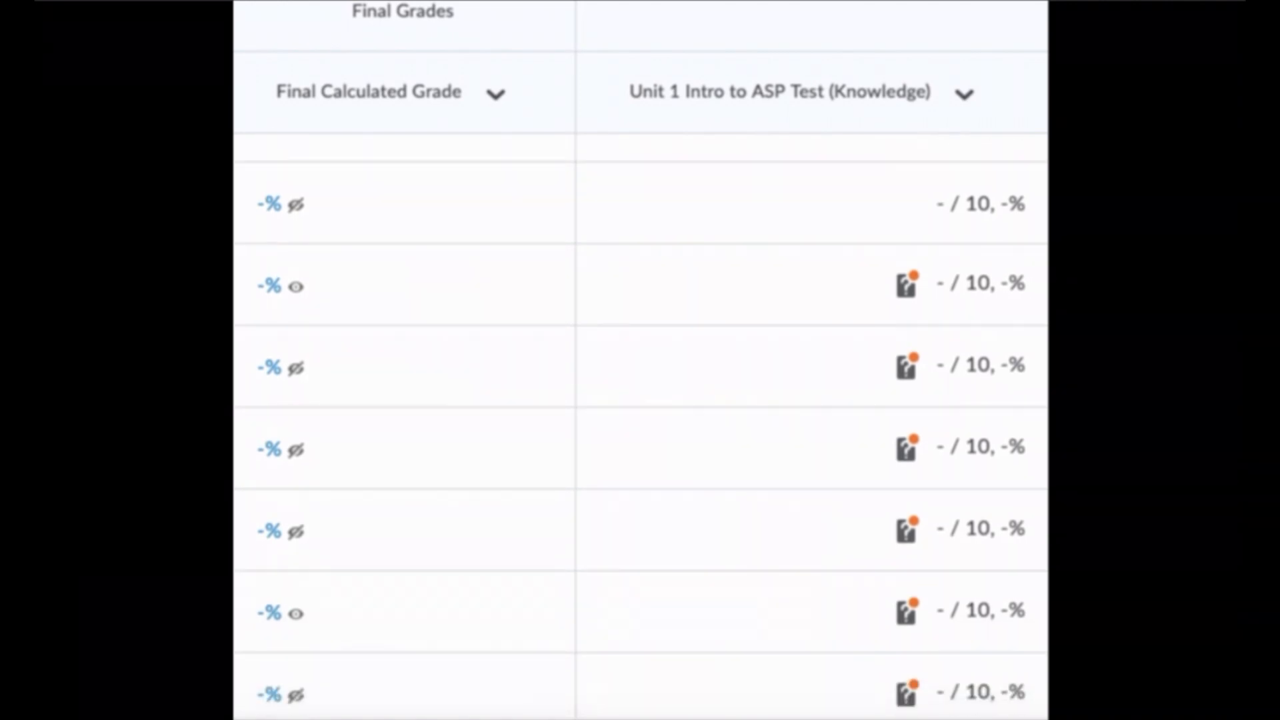
scroll(640, 427, down, 4)
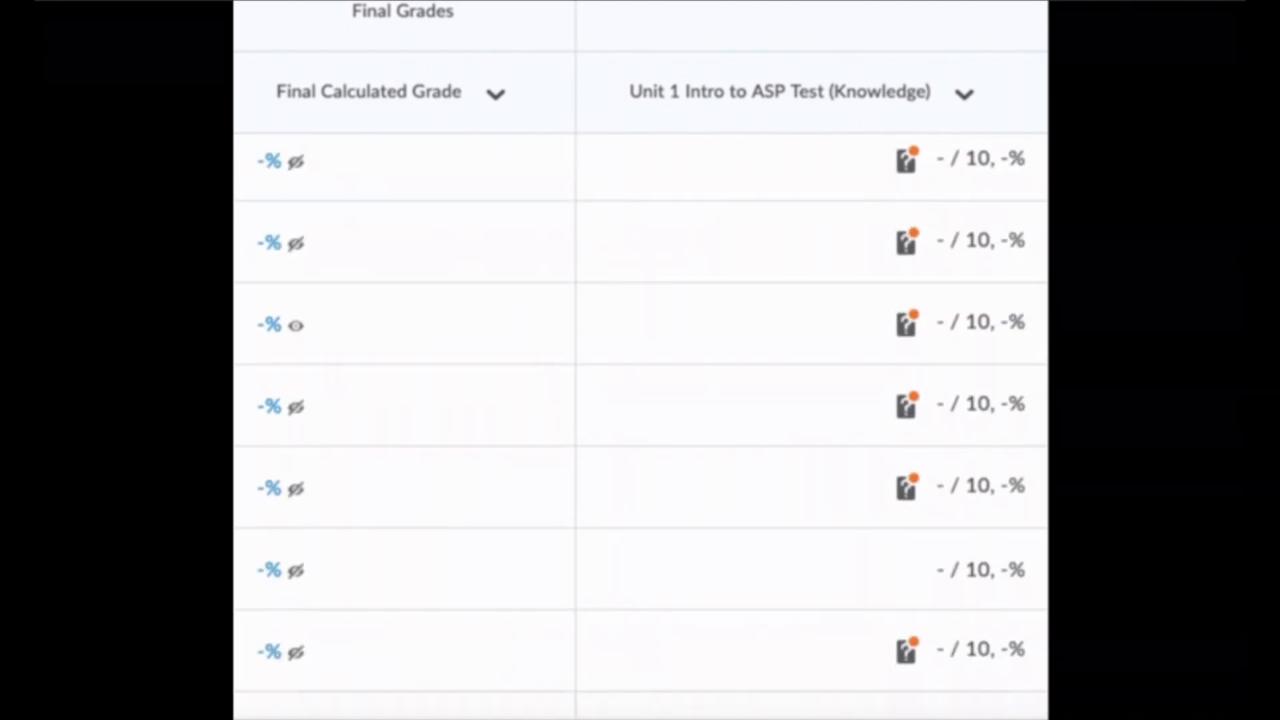